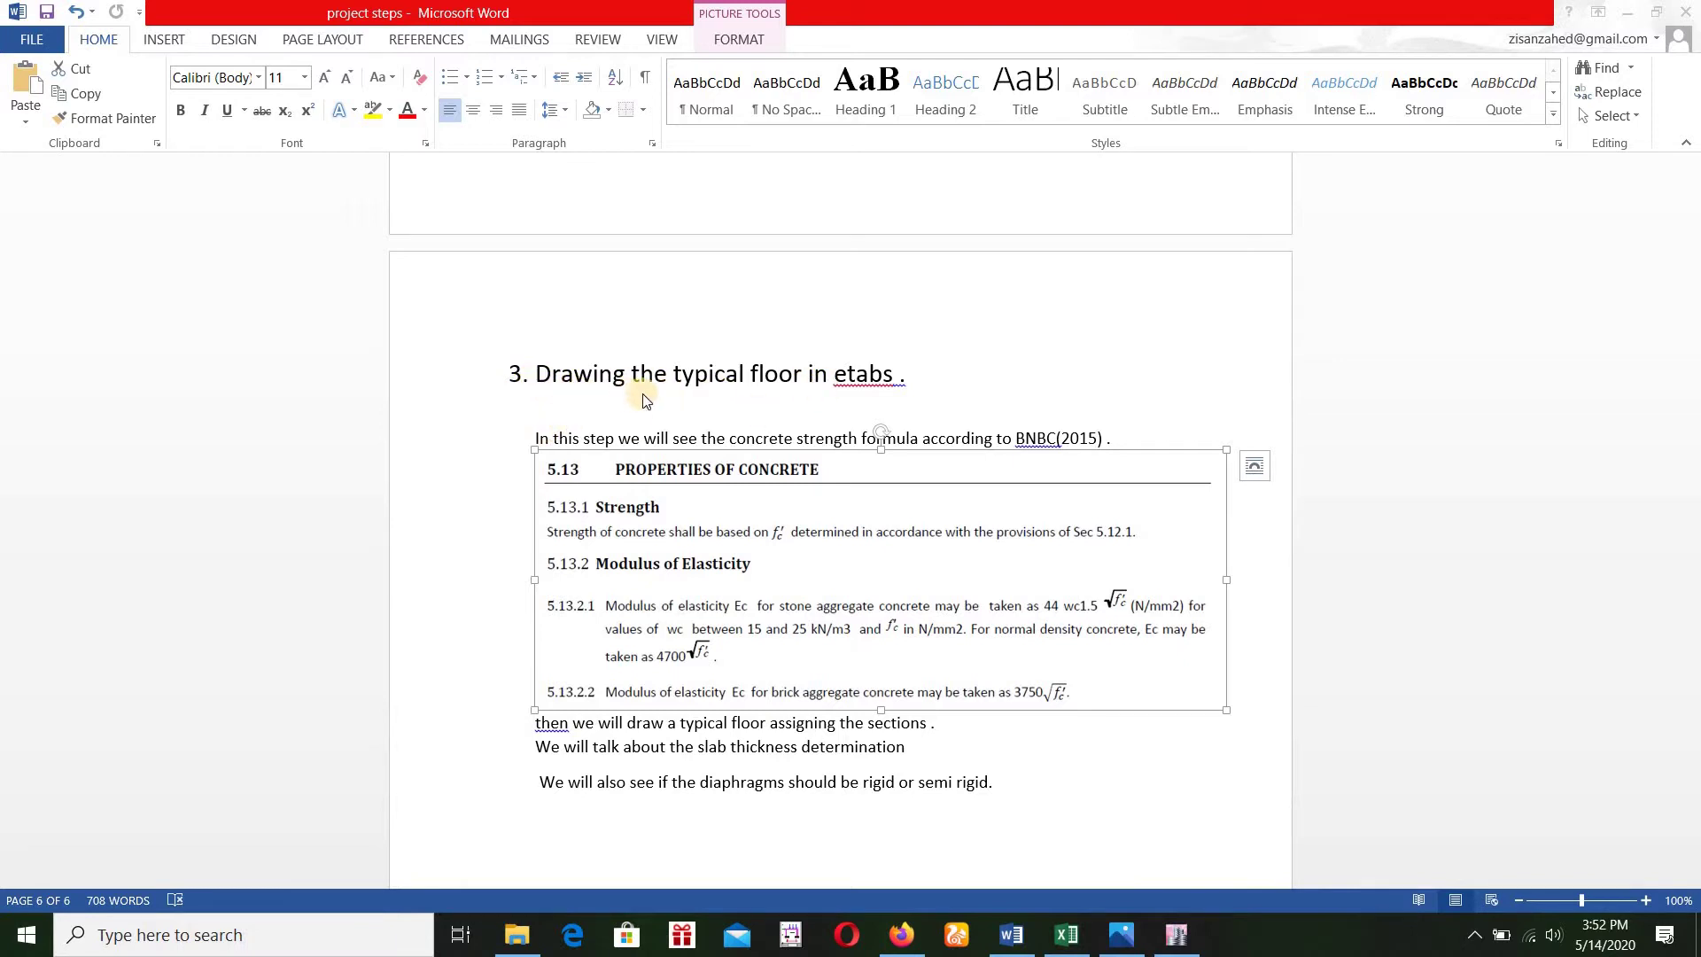
Bring the Word typical-floor notes on concrete properties into focus for review
click(543, 440)
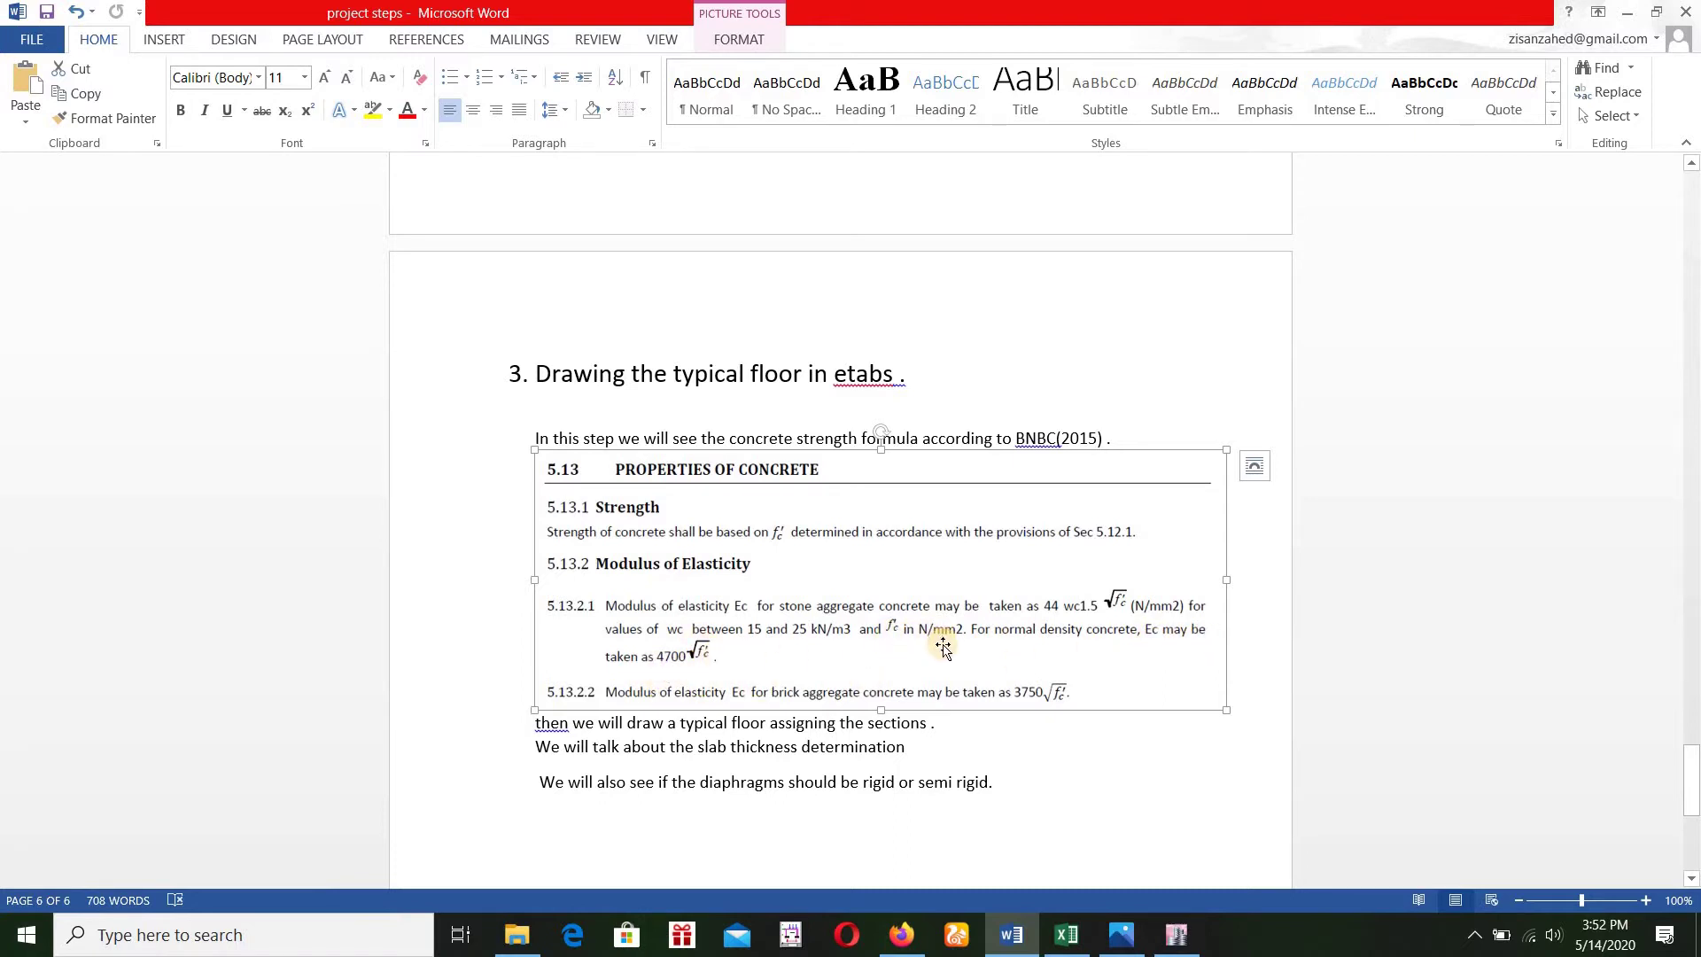
Show the 3500Psi concrete material's property data via Define > Material Properties, then view the Excel sheet
click(1176, 935)
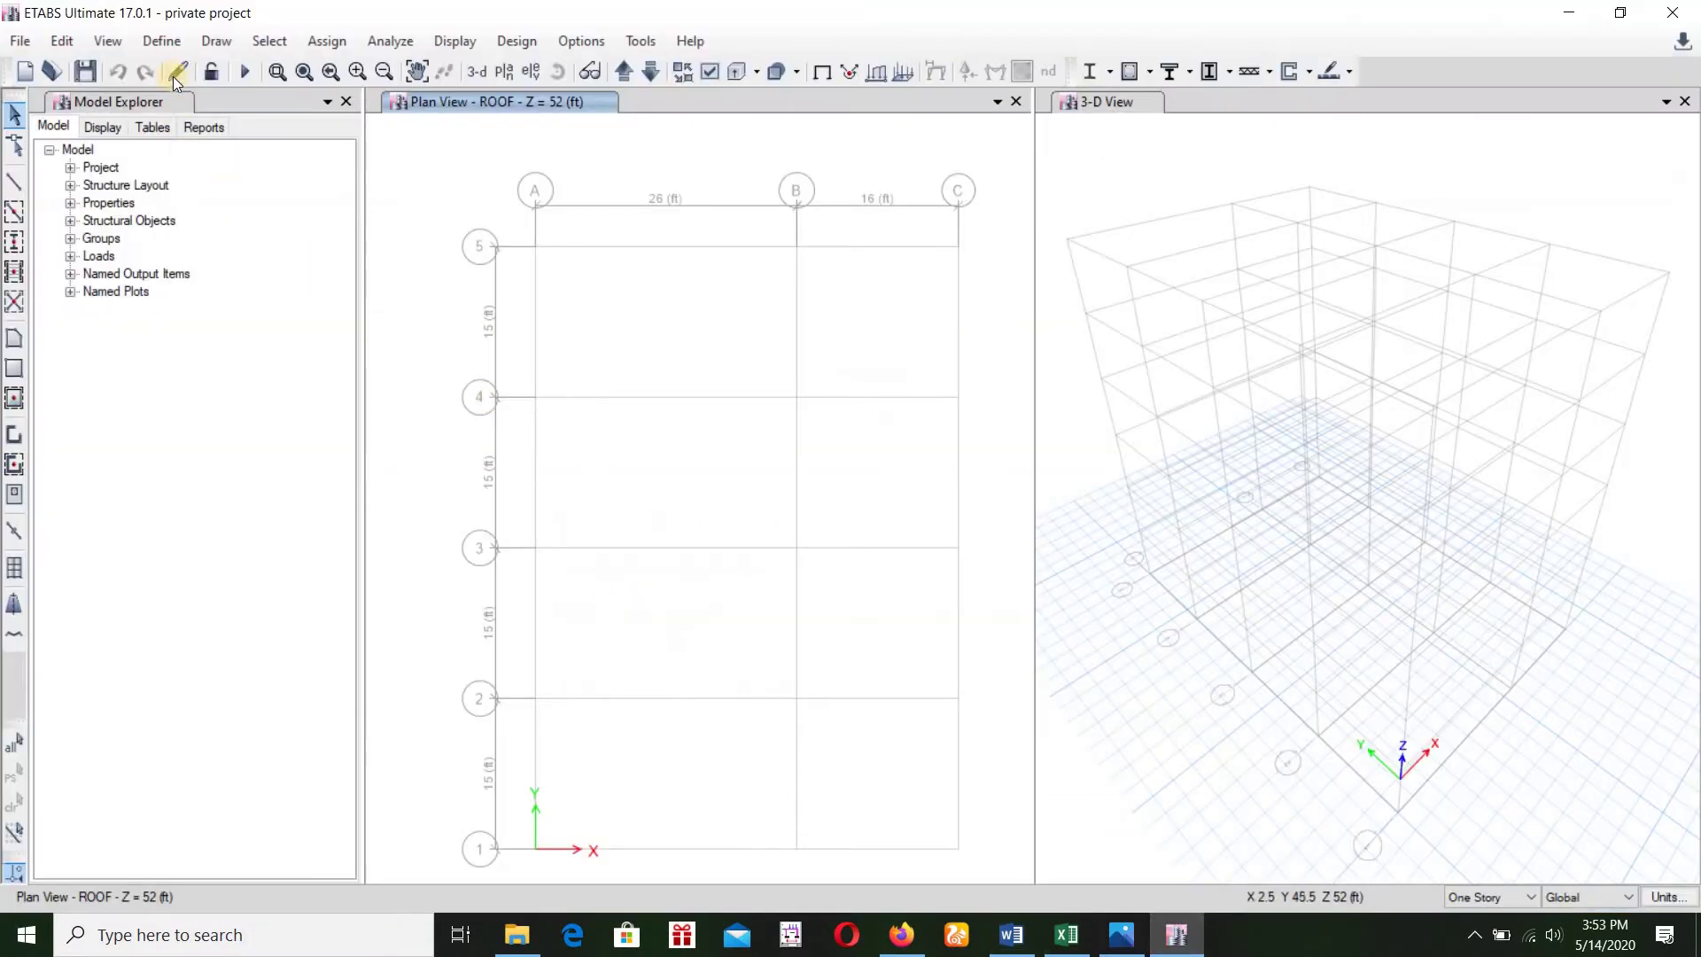
click(162, 42)
click(550, 389)
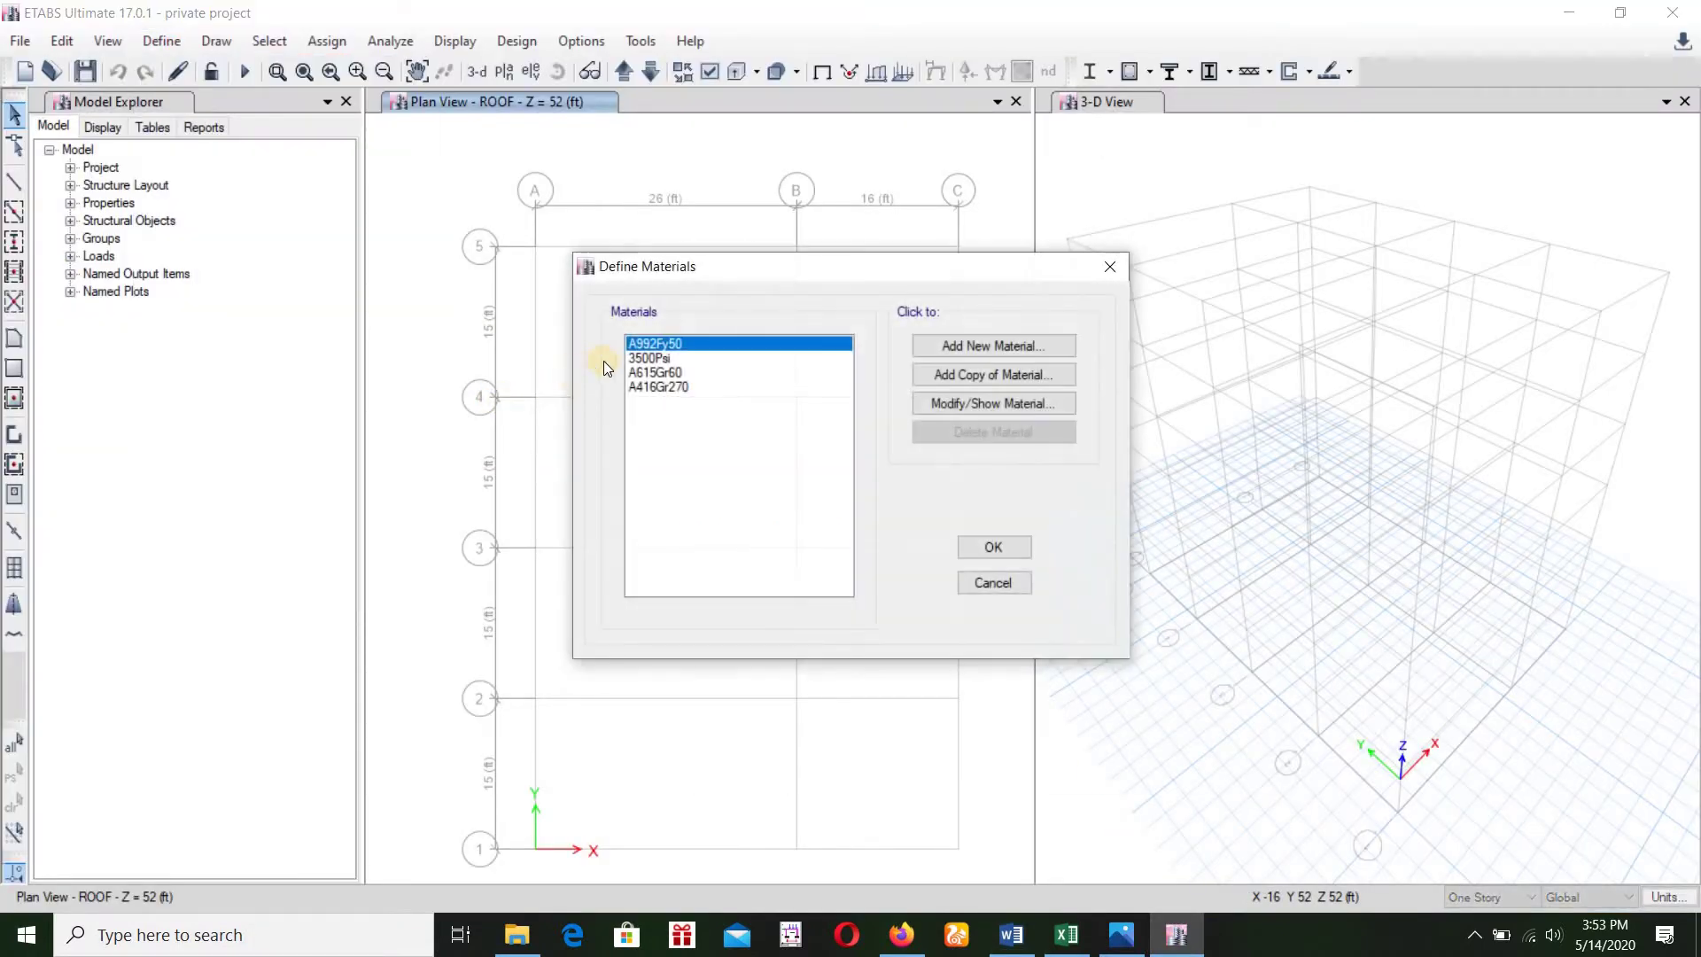
click(641, 360)
click(923, 406)
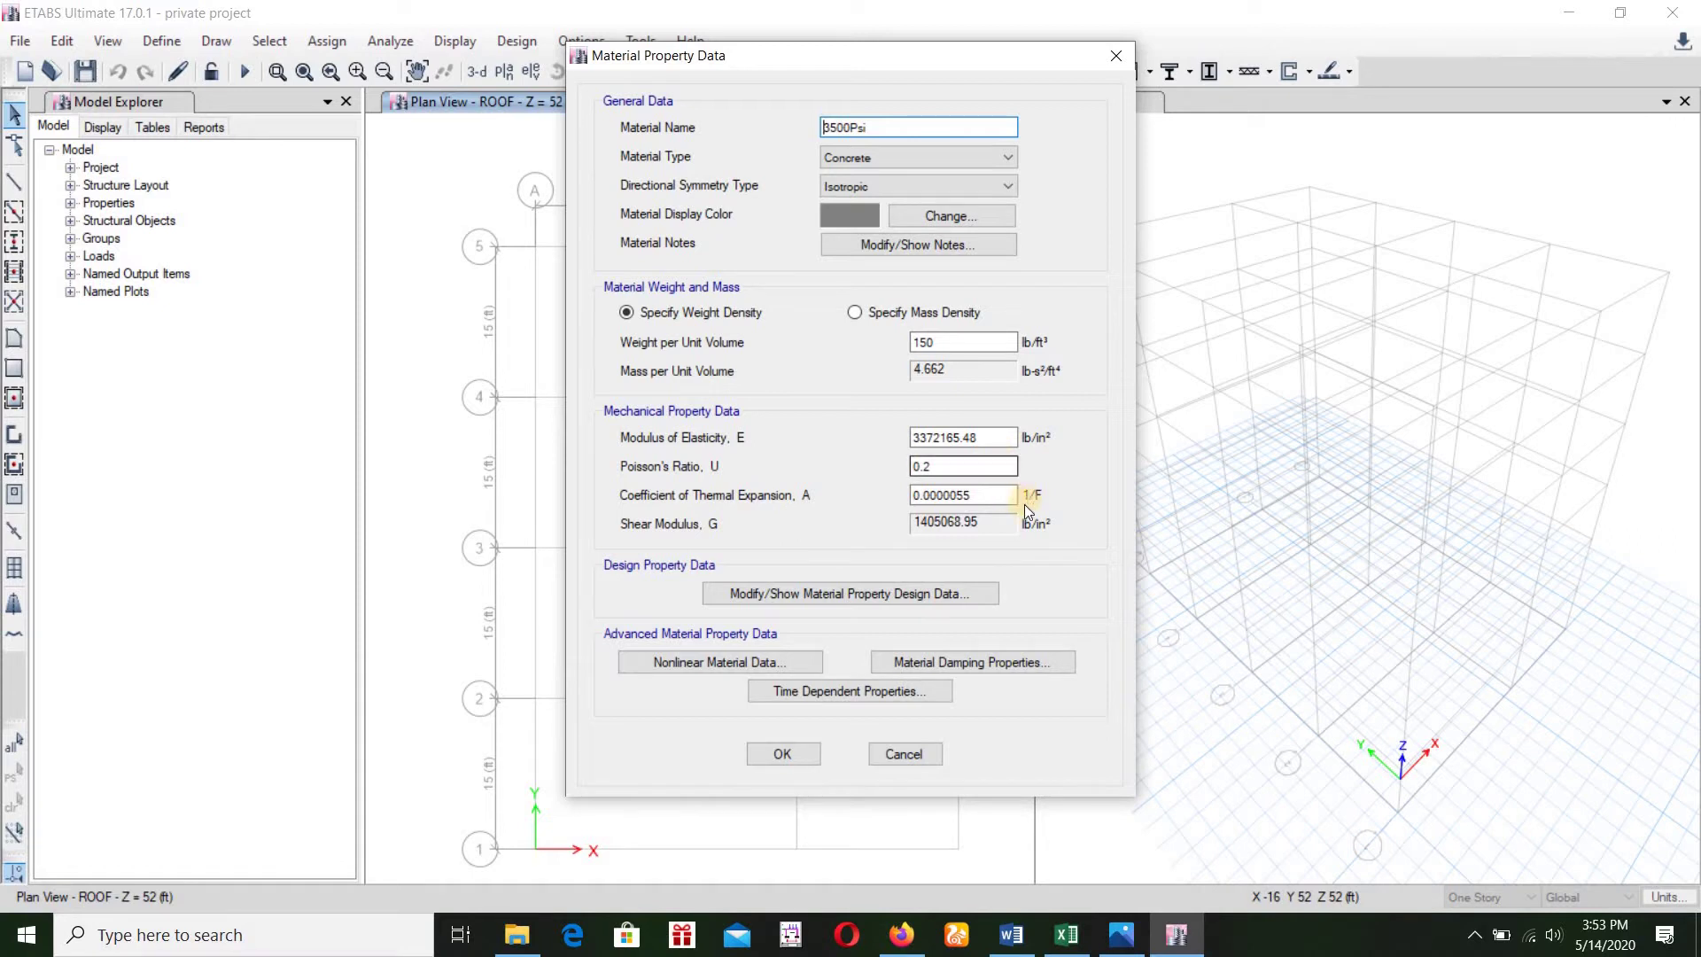
click(1066, 934)
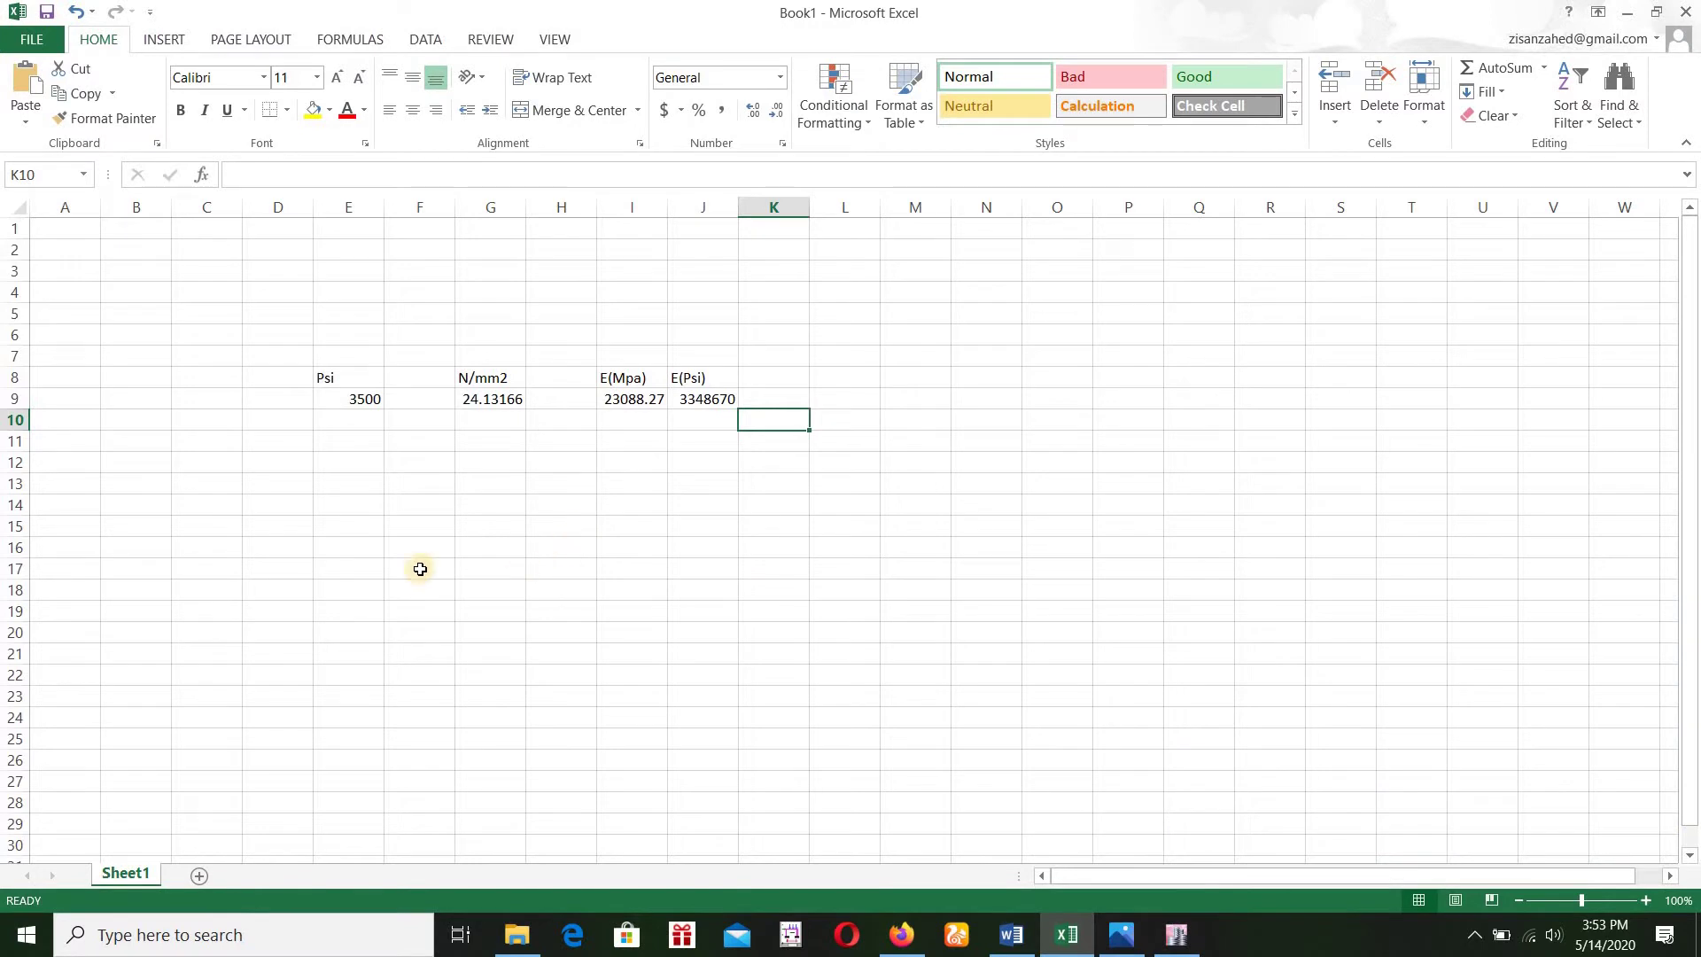
click(340, 398)
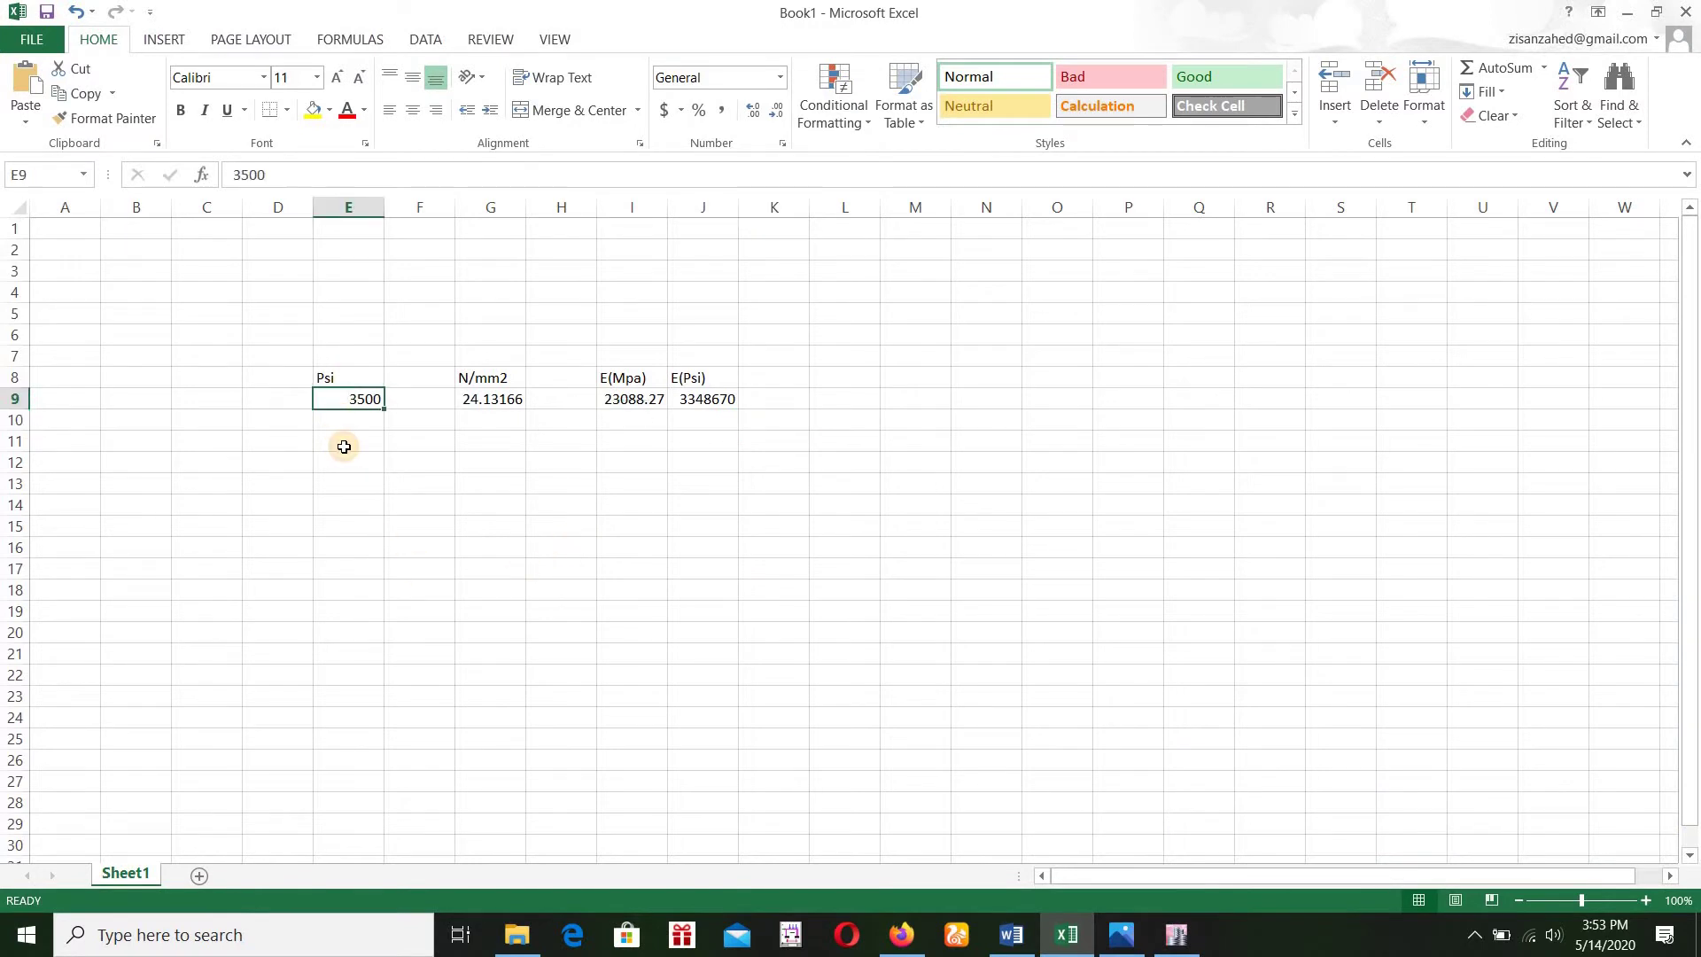
key(BackSpace)
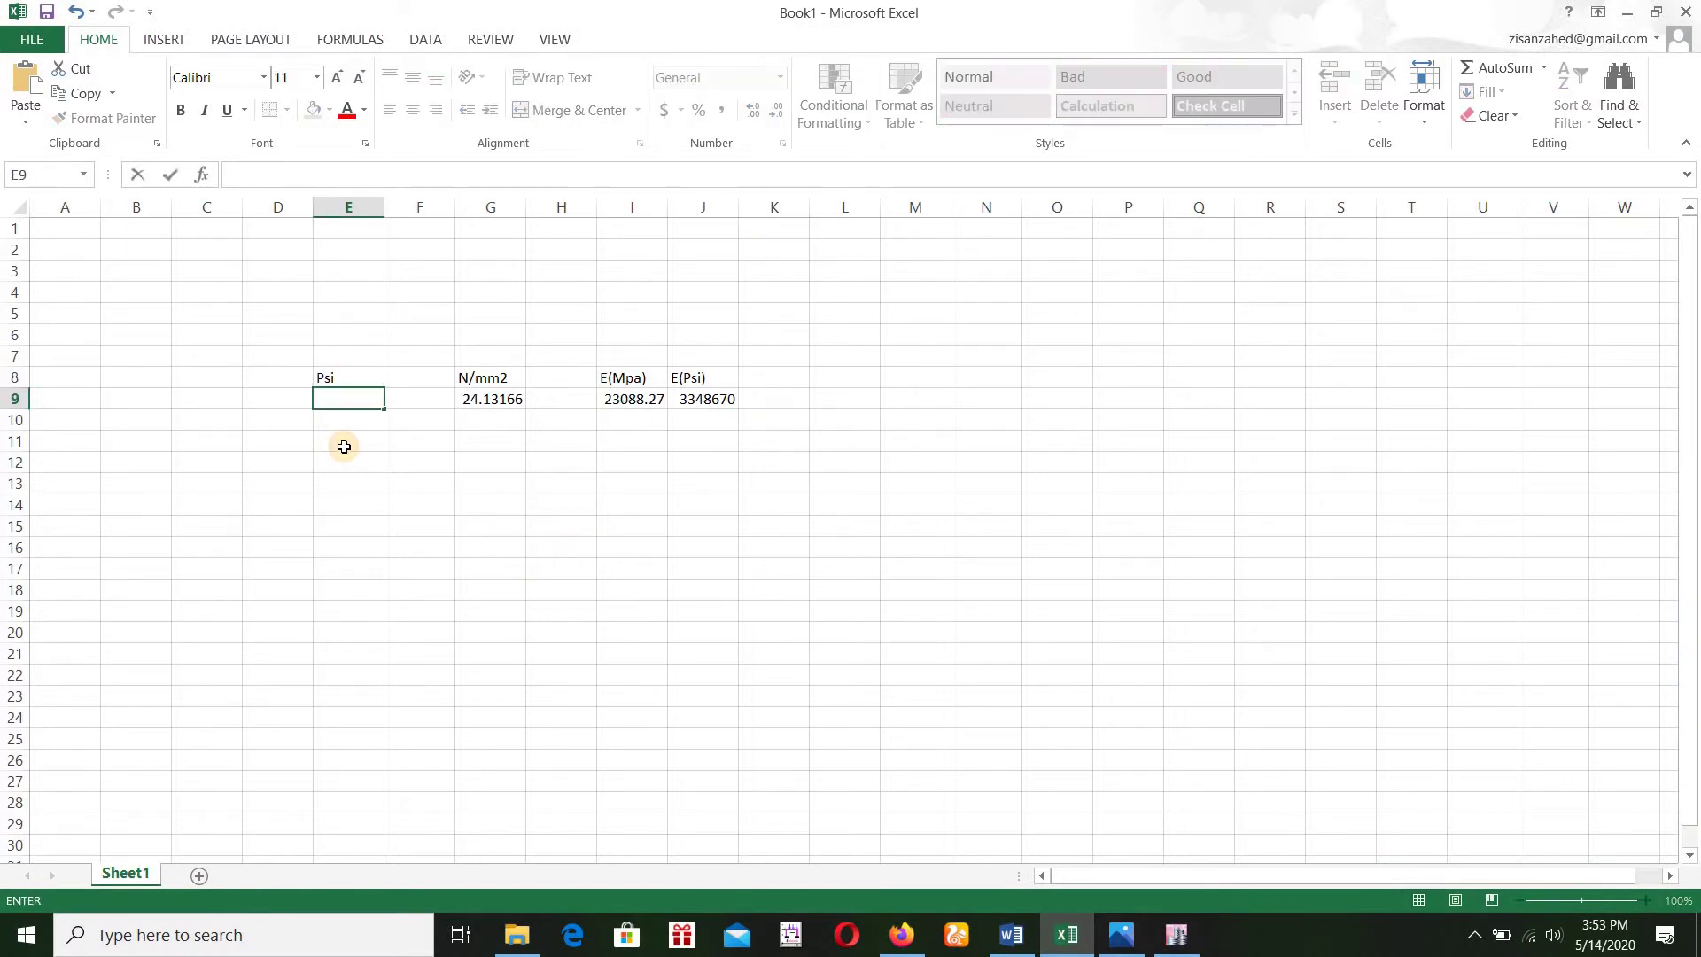
text(3500)
key(Return)
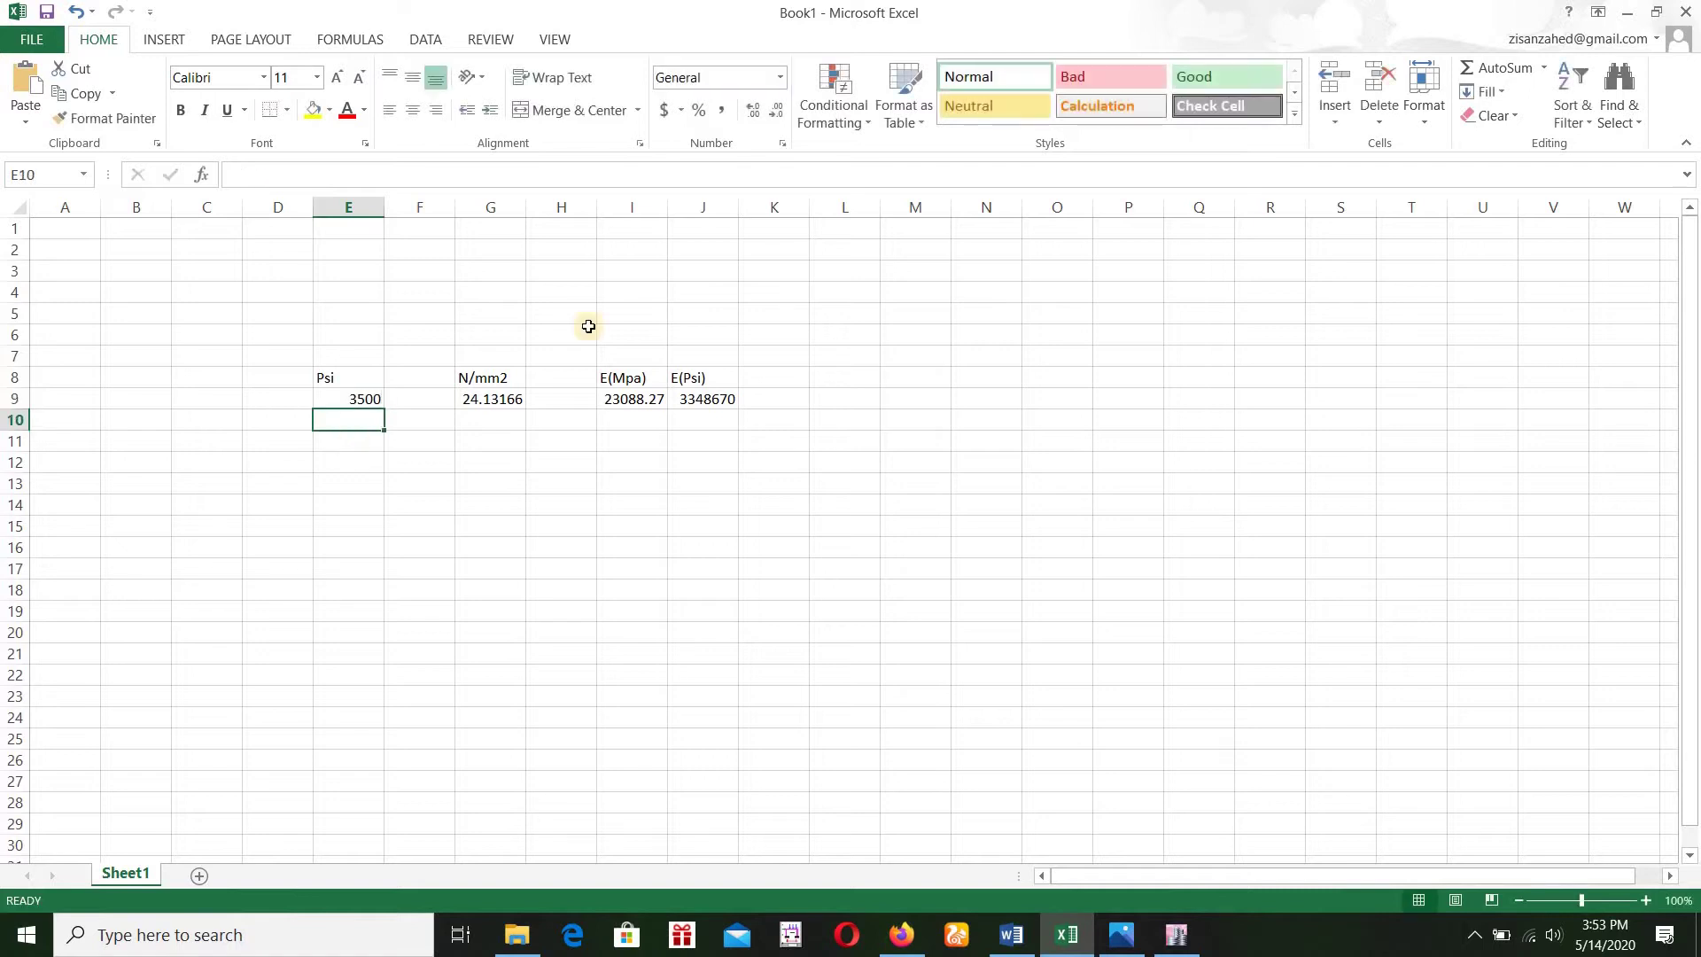
key(Up)
text(3)
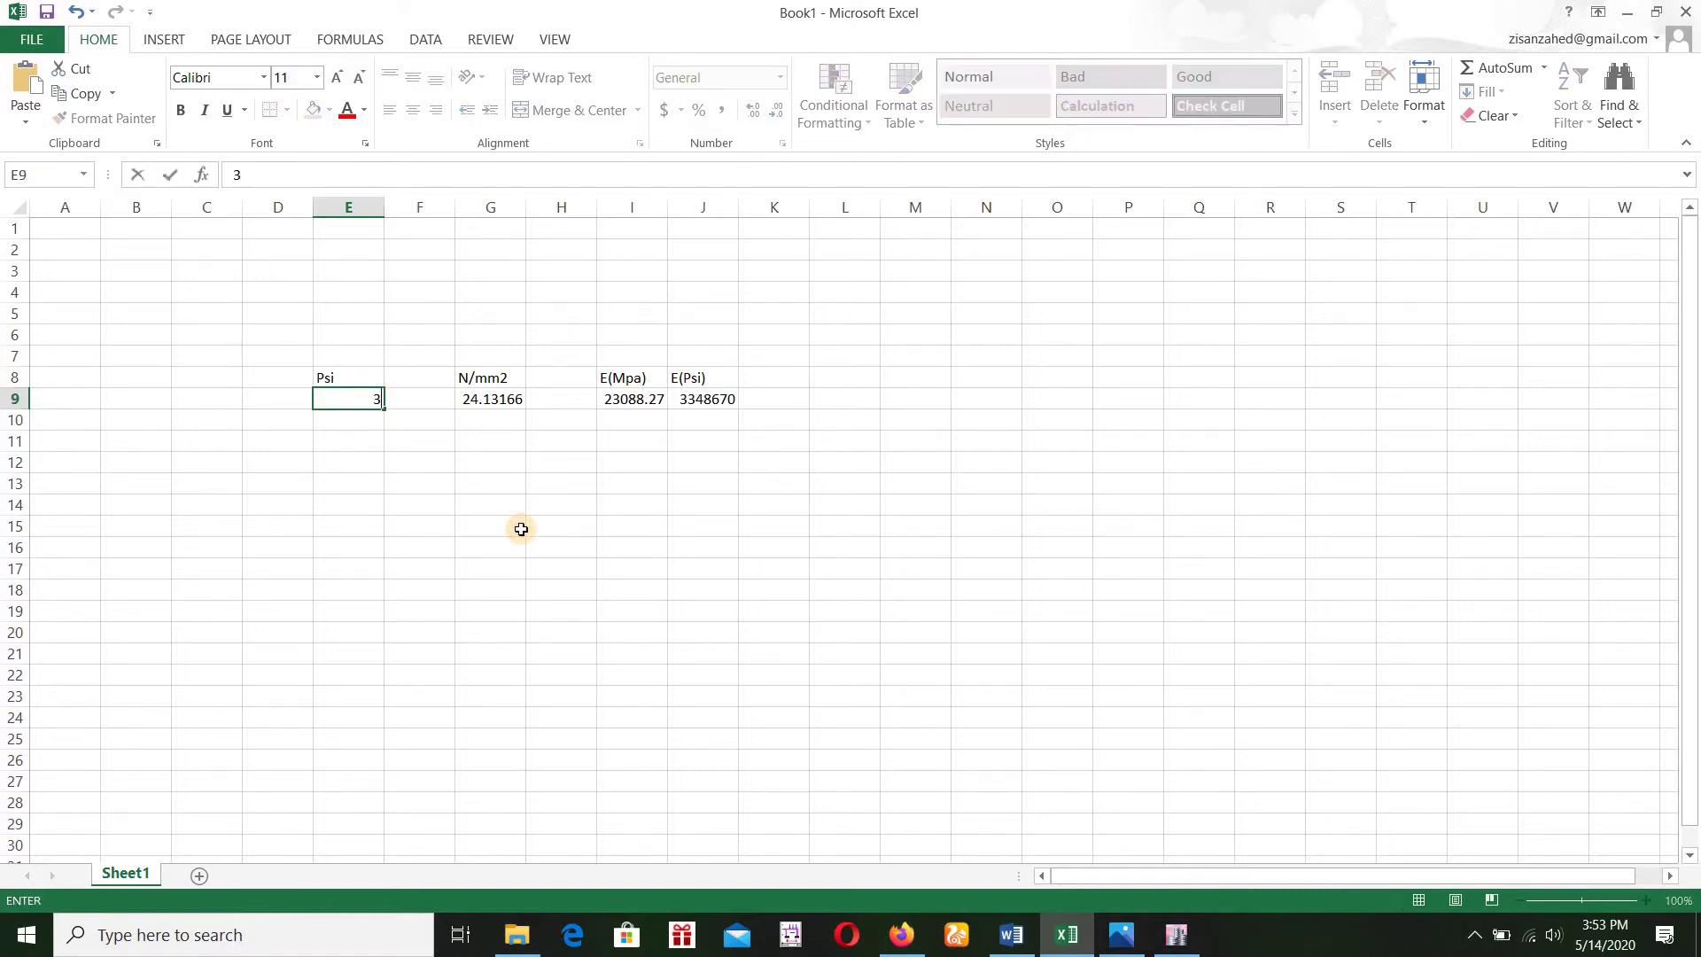
key(Return)
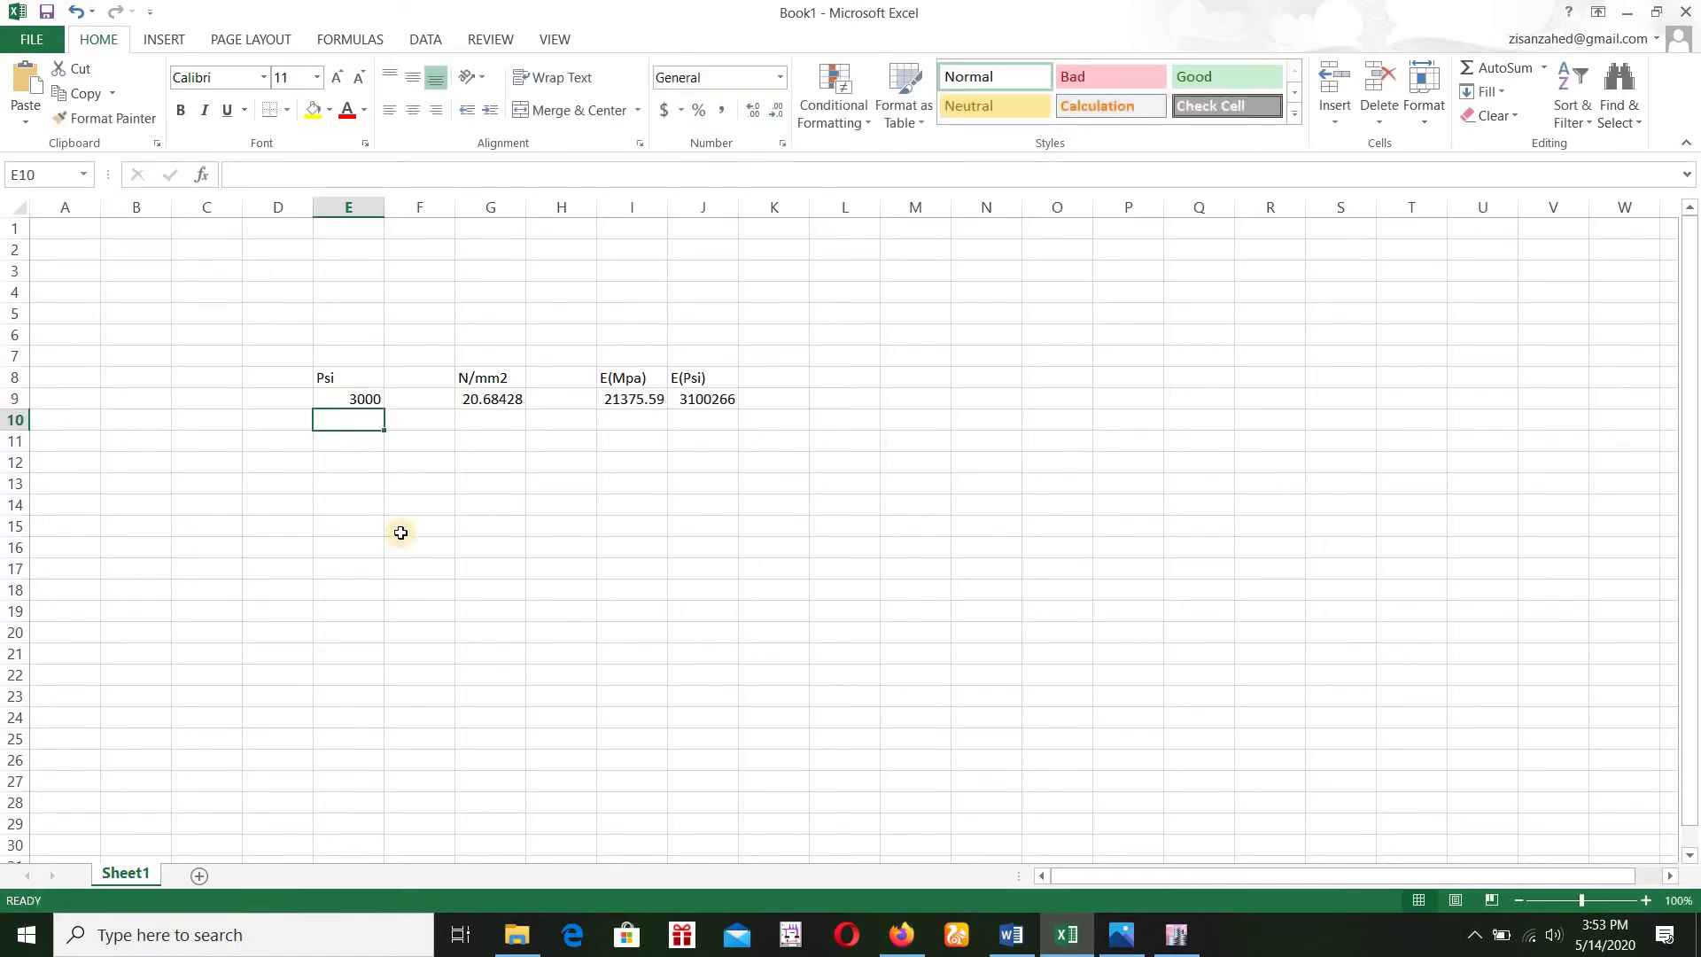
key(Up)
text(3)
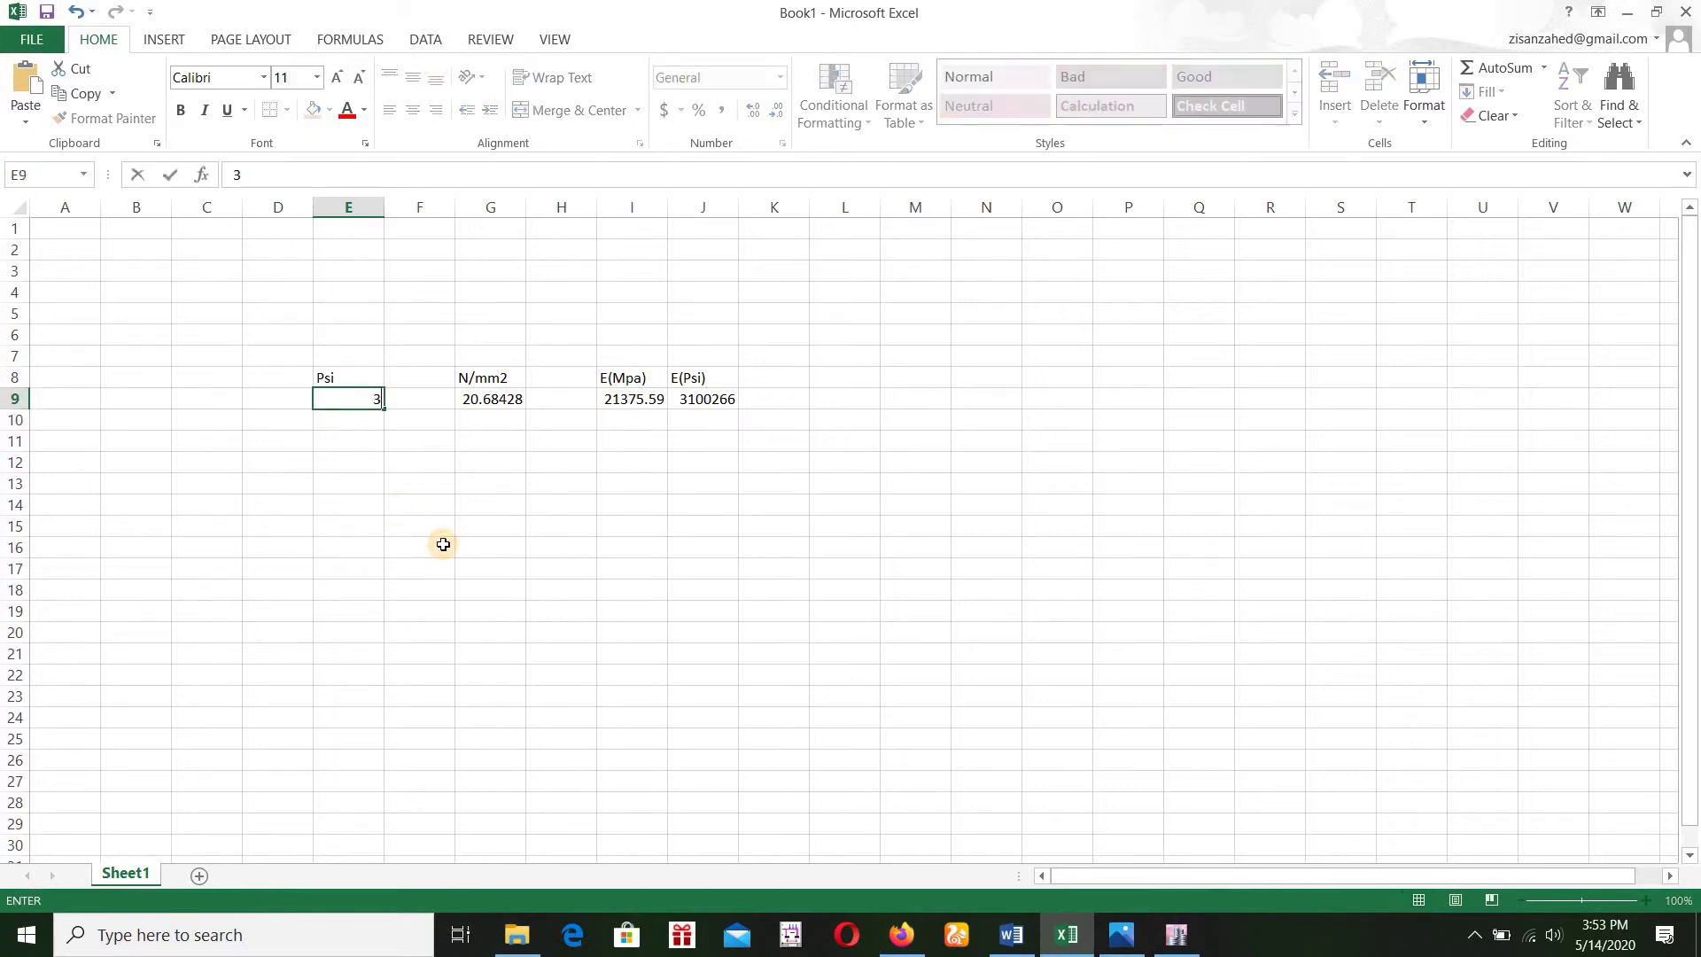
key(Return)
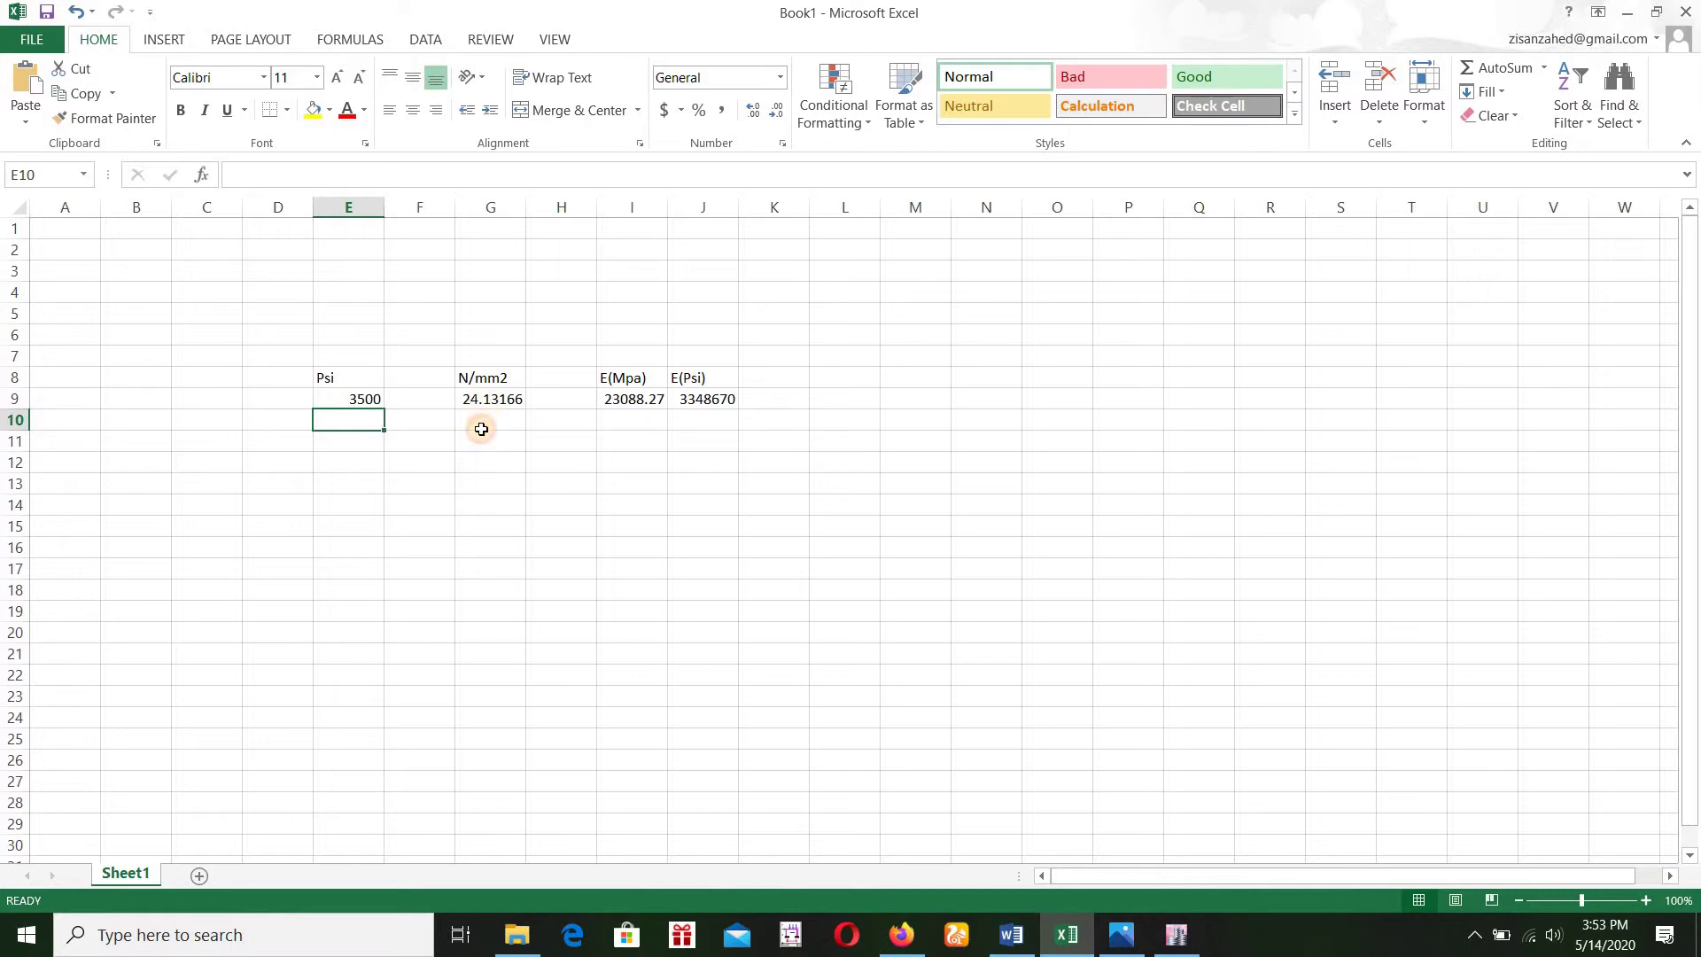
key(Up)
key(Right)
key(Right)
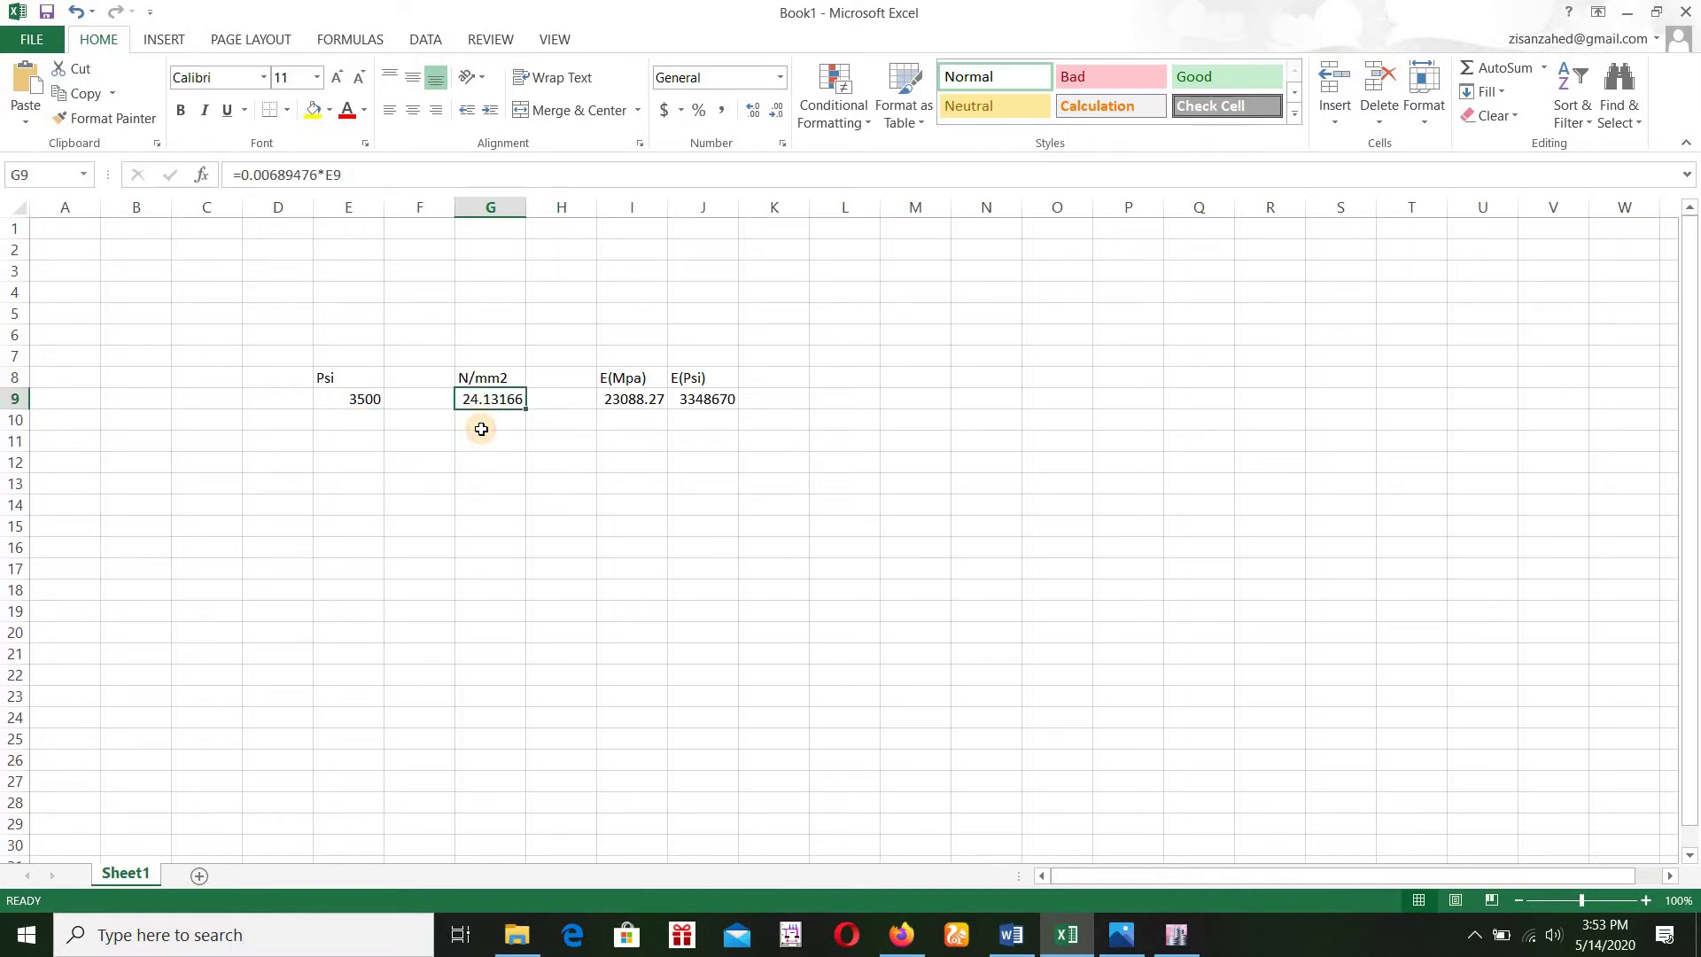
click(618, 382)
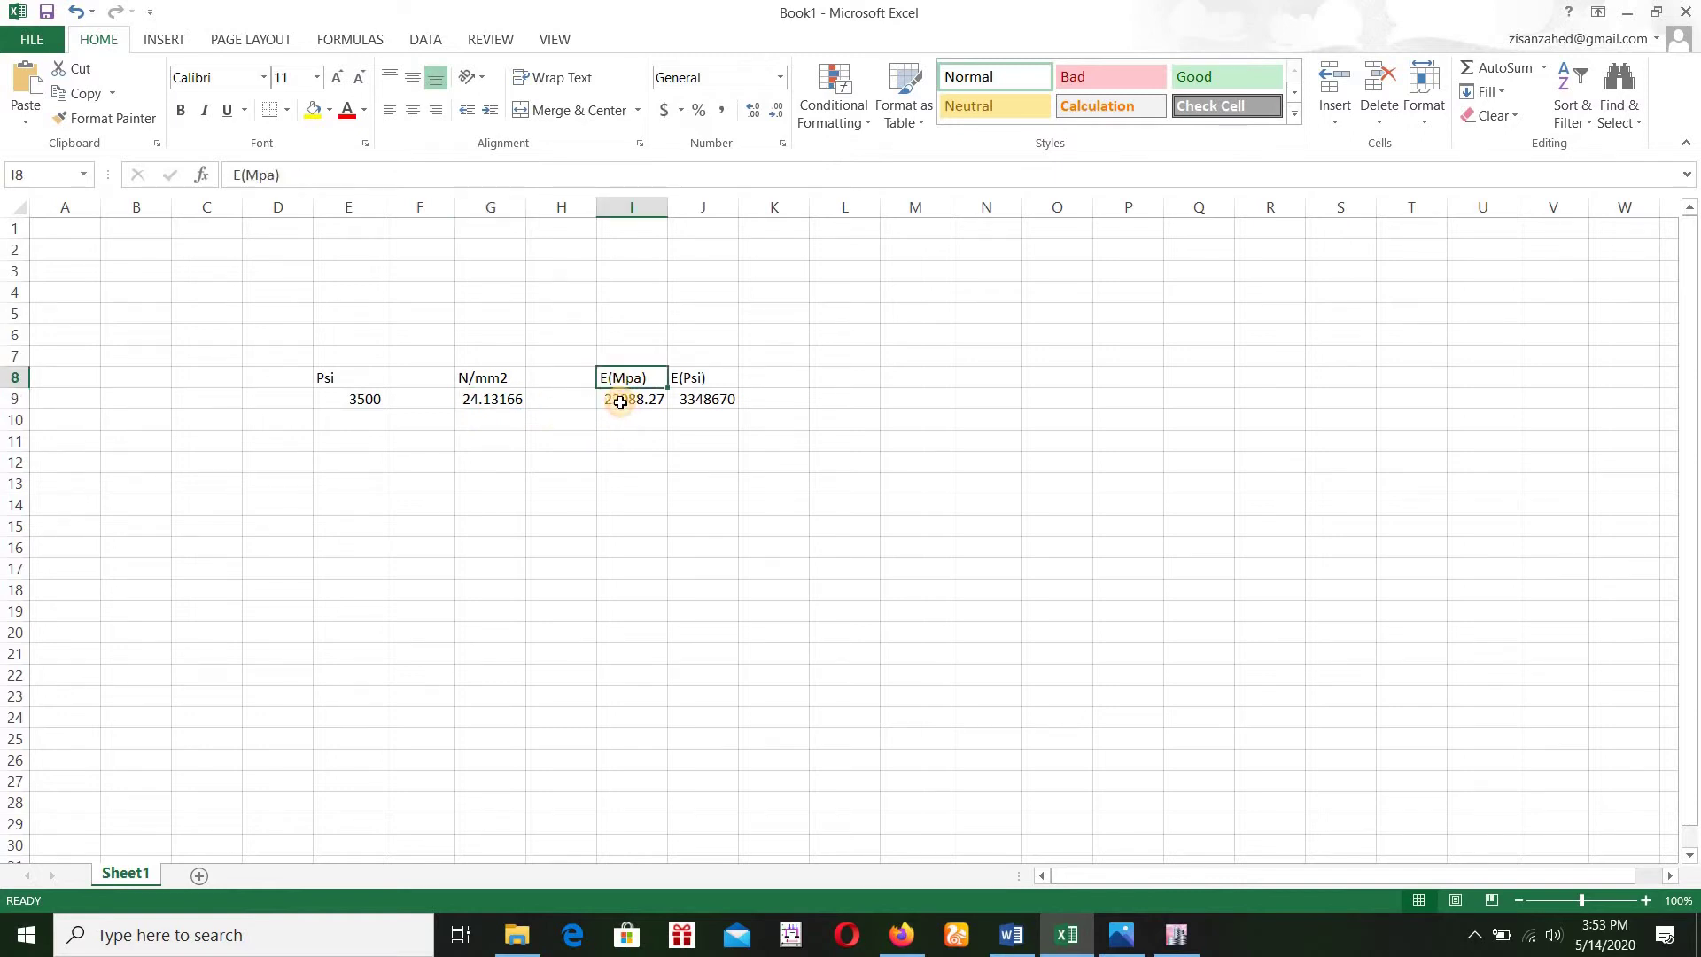
click(621, 403)
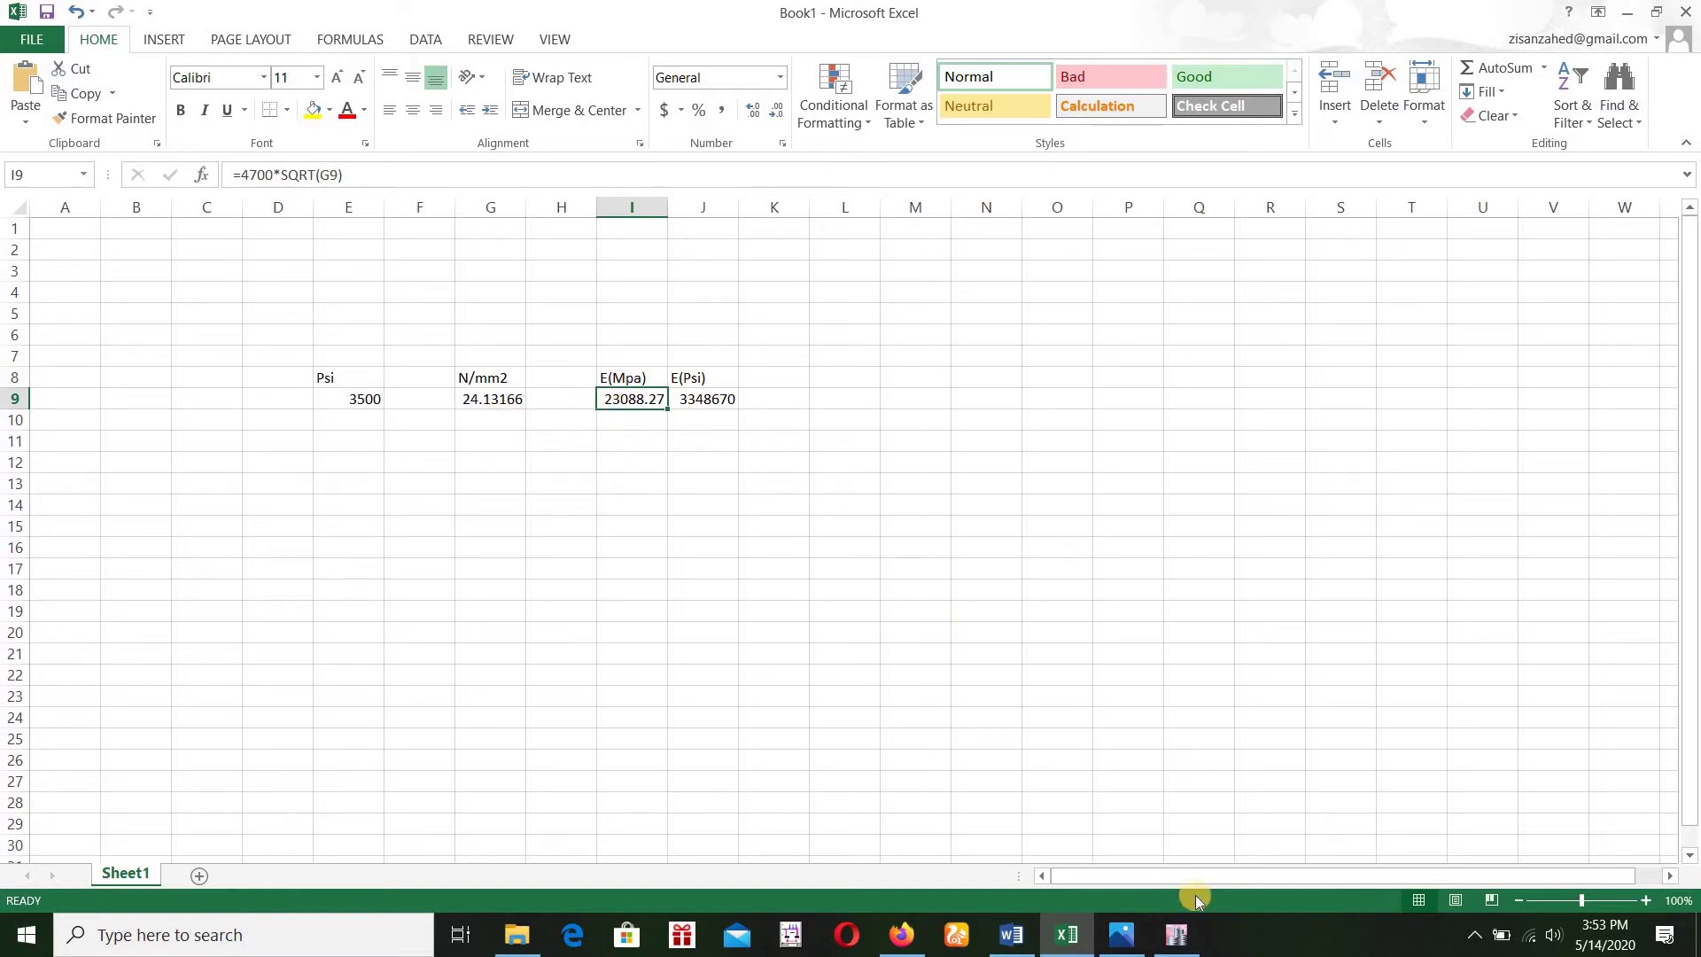
click(1175, 934)
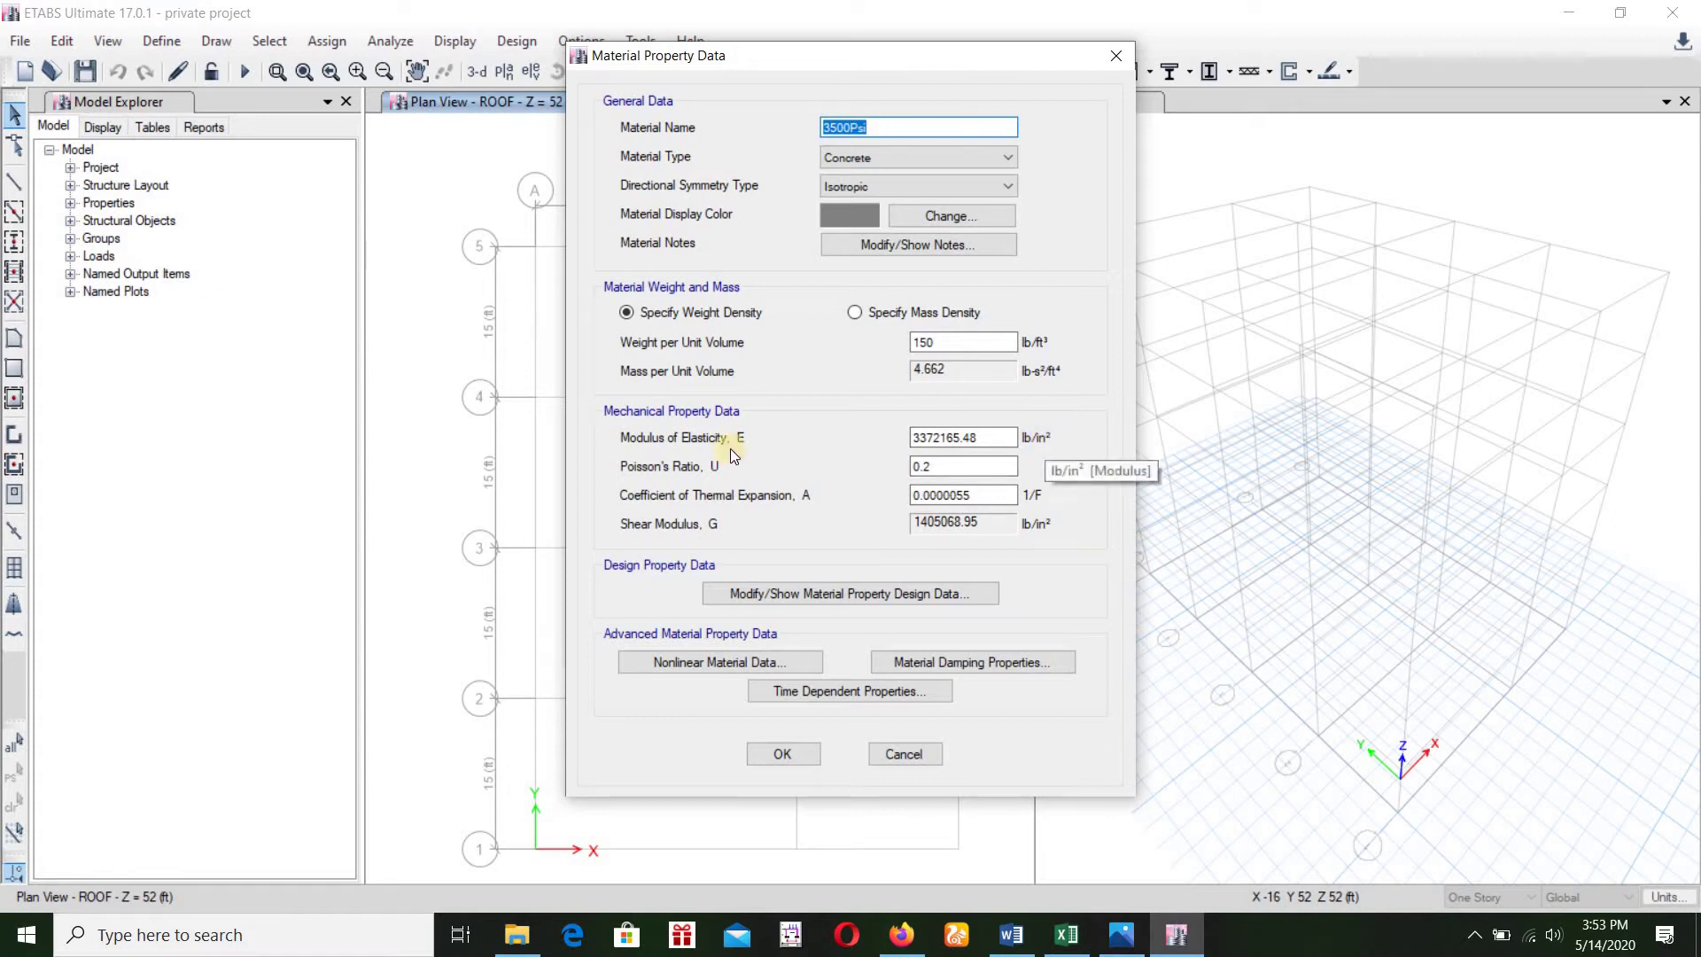
click(944, 438)
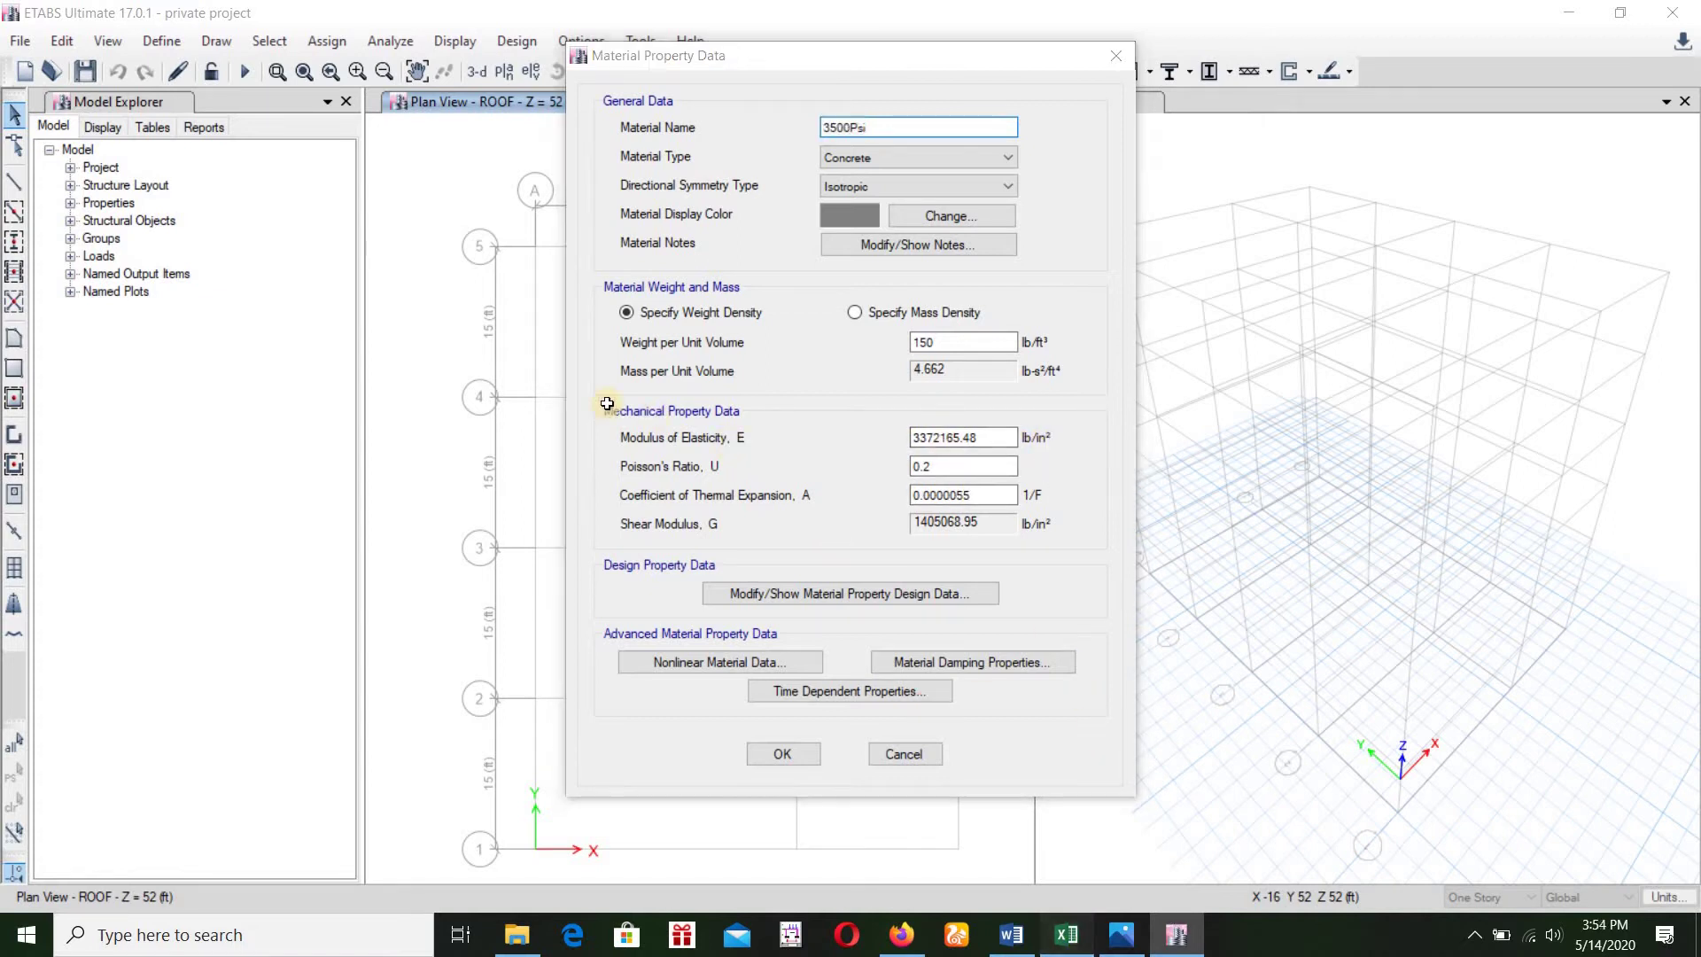
click(1067, 933)
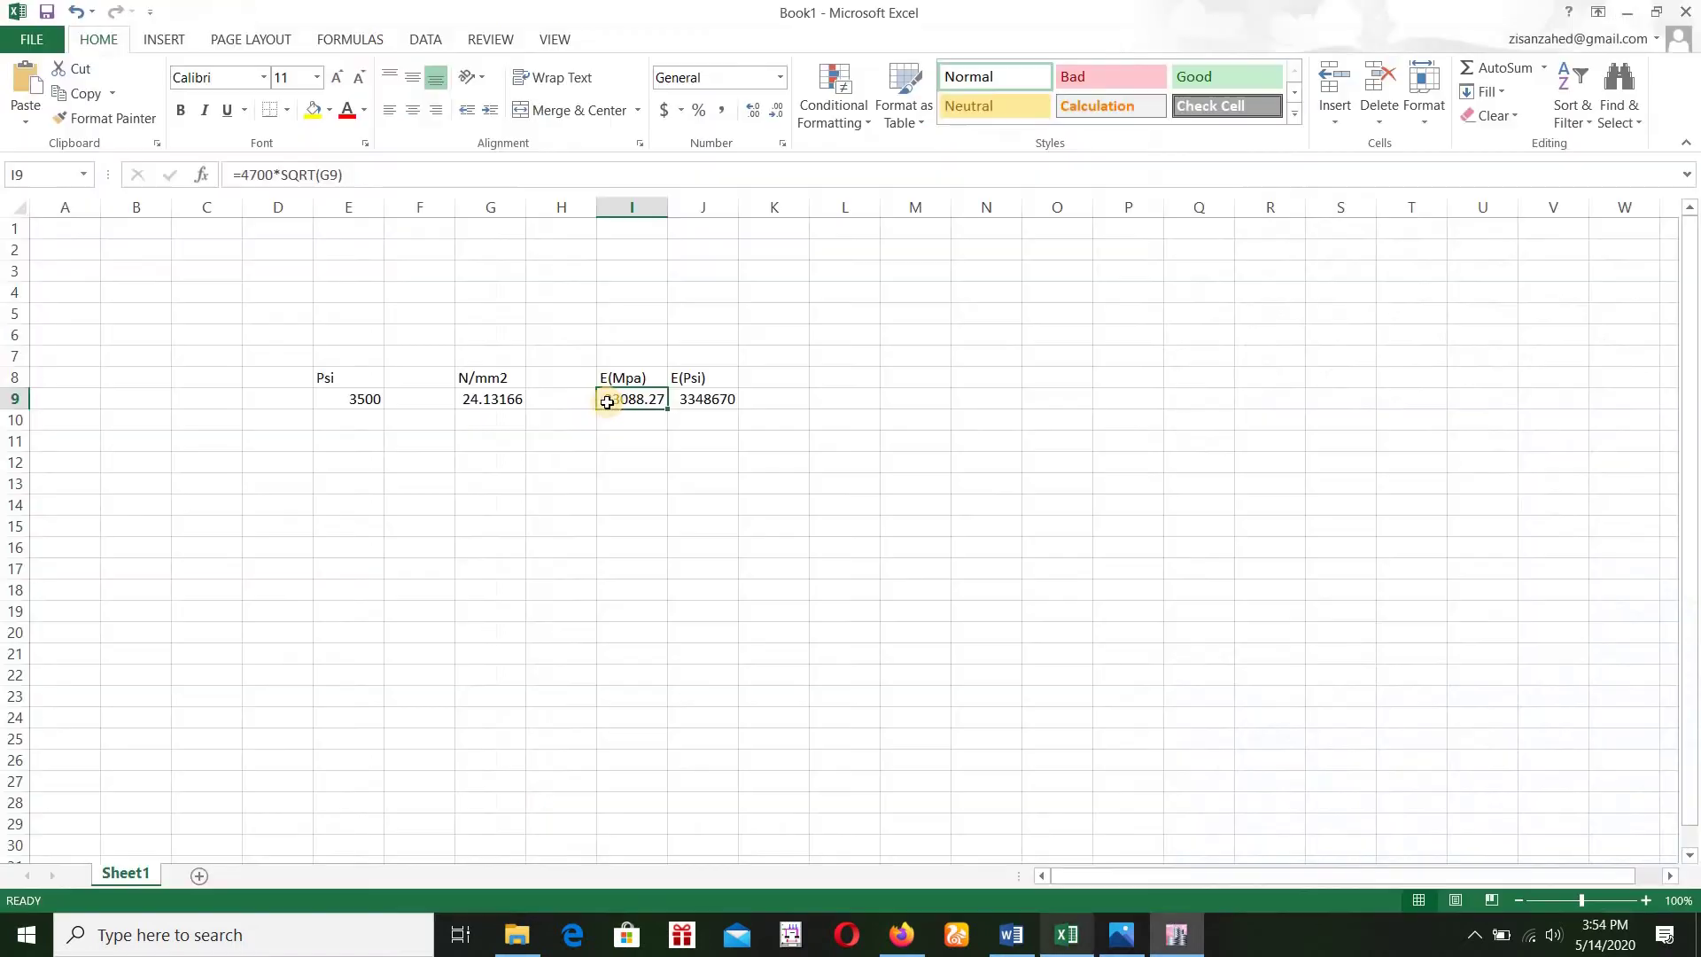
Check the J9 psi modulus formula against Google's psi-to-MPa factor 0.00689476, then return to ETABS
click(705, 379)
click(678, 405)
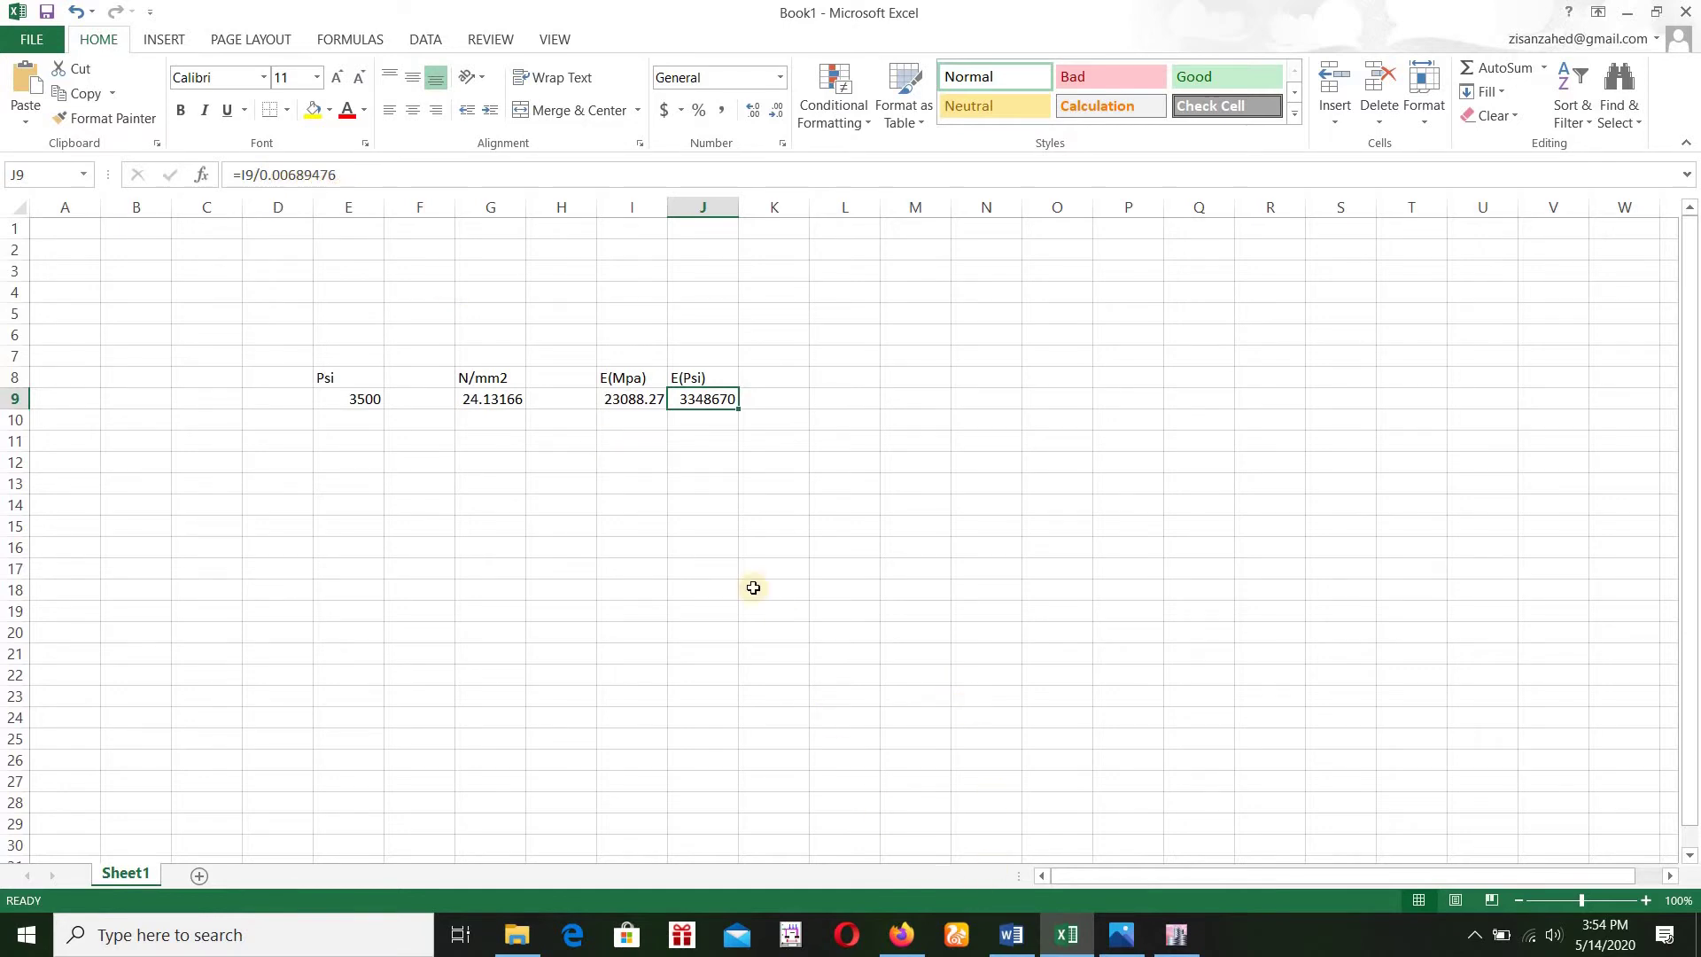
click(903, 936)
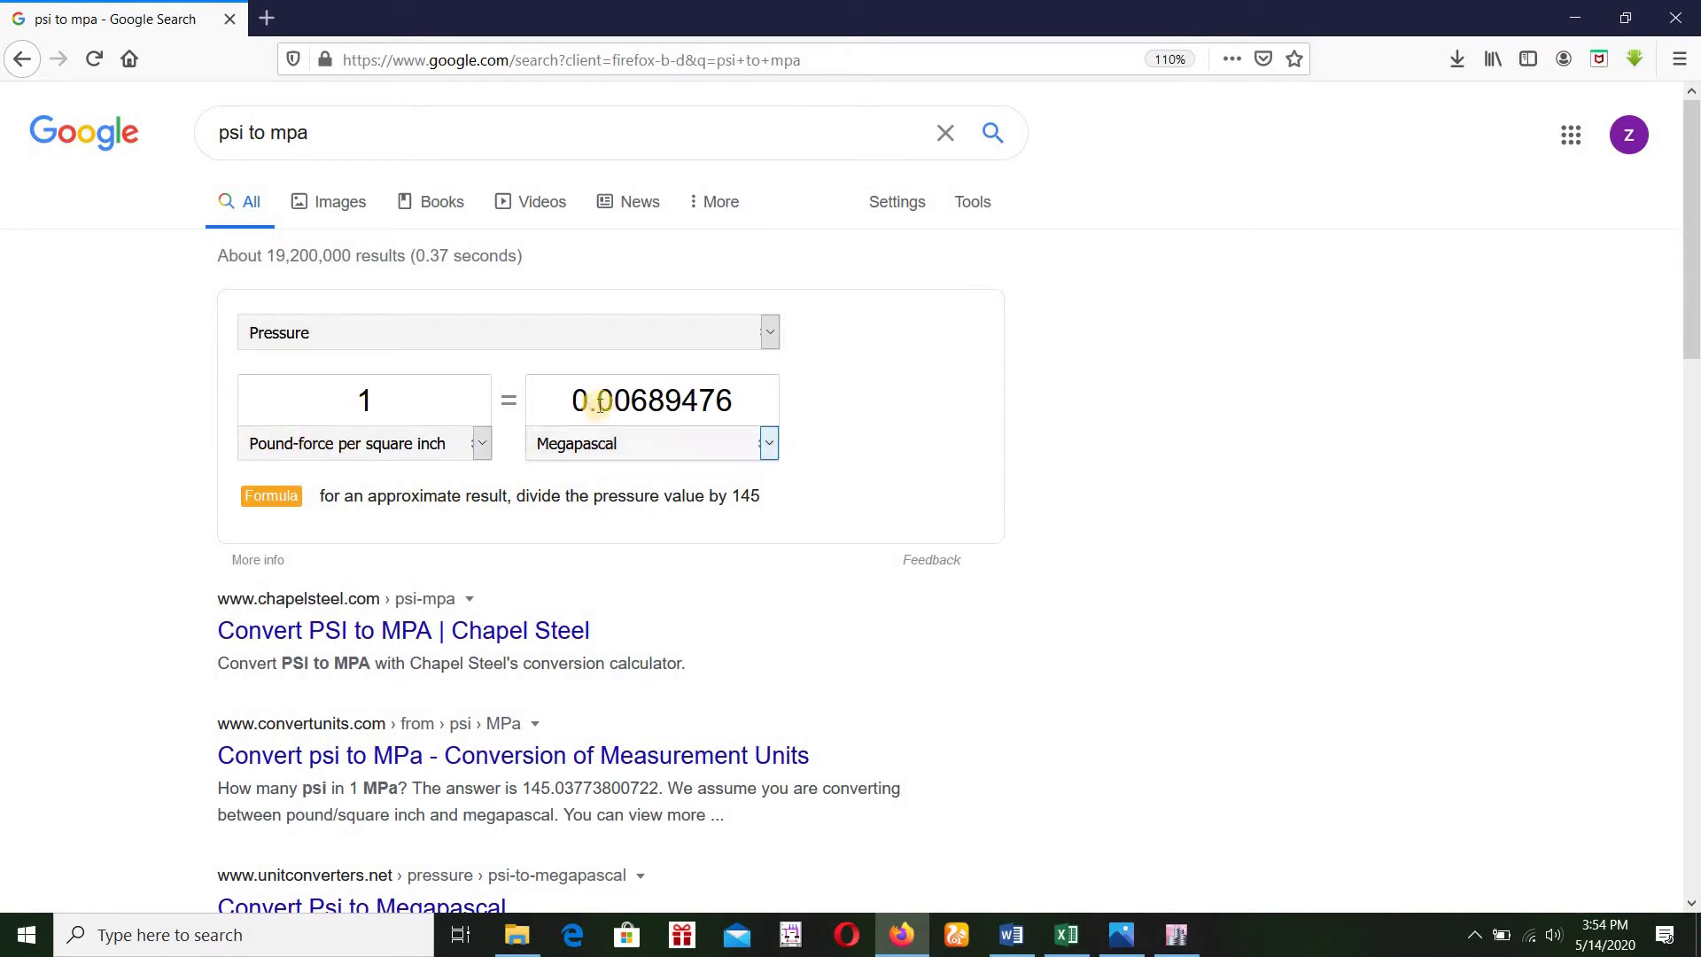
click(1065, 934)
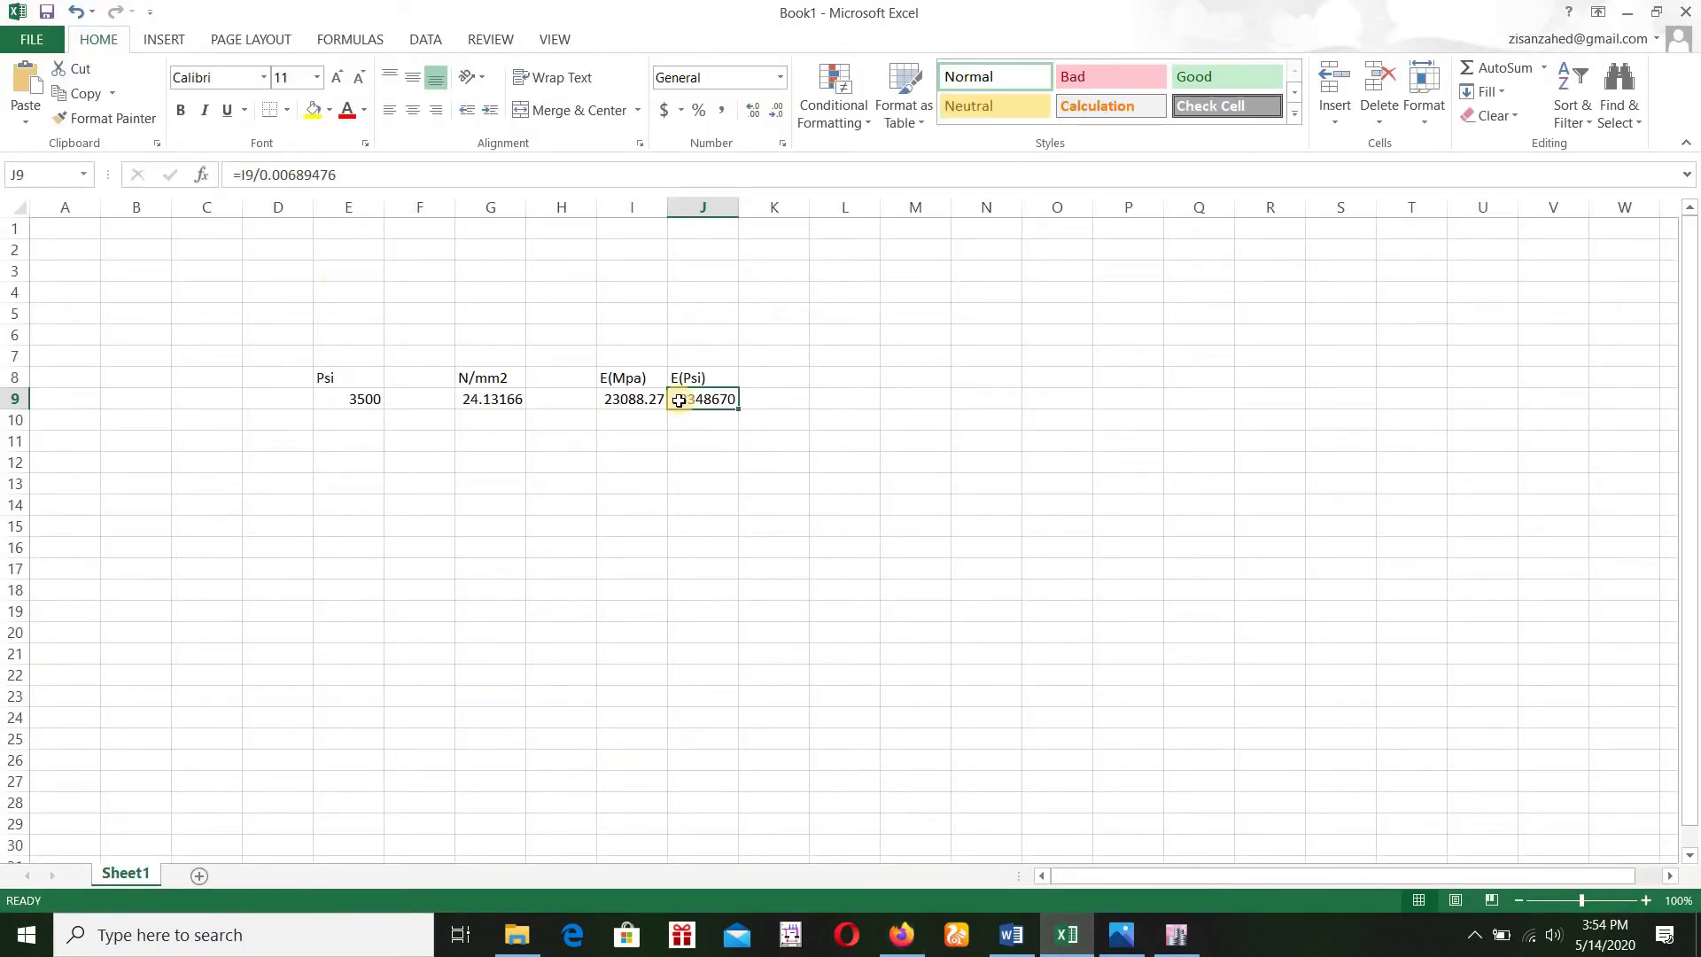
key(Down)
key(Down)
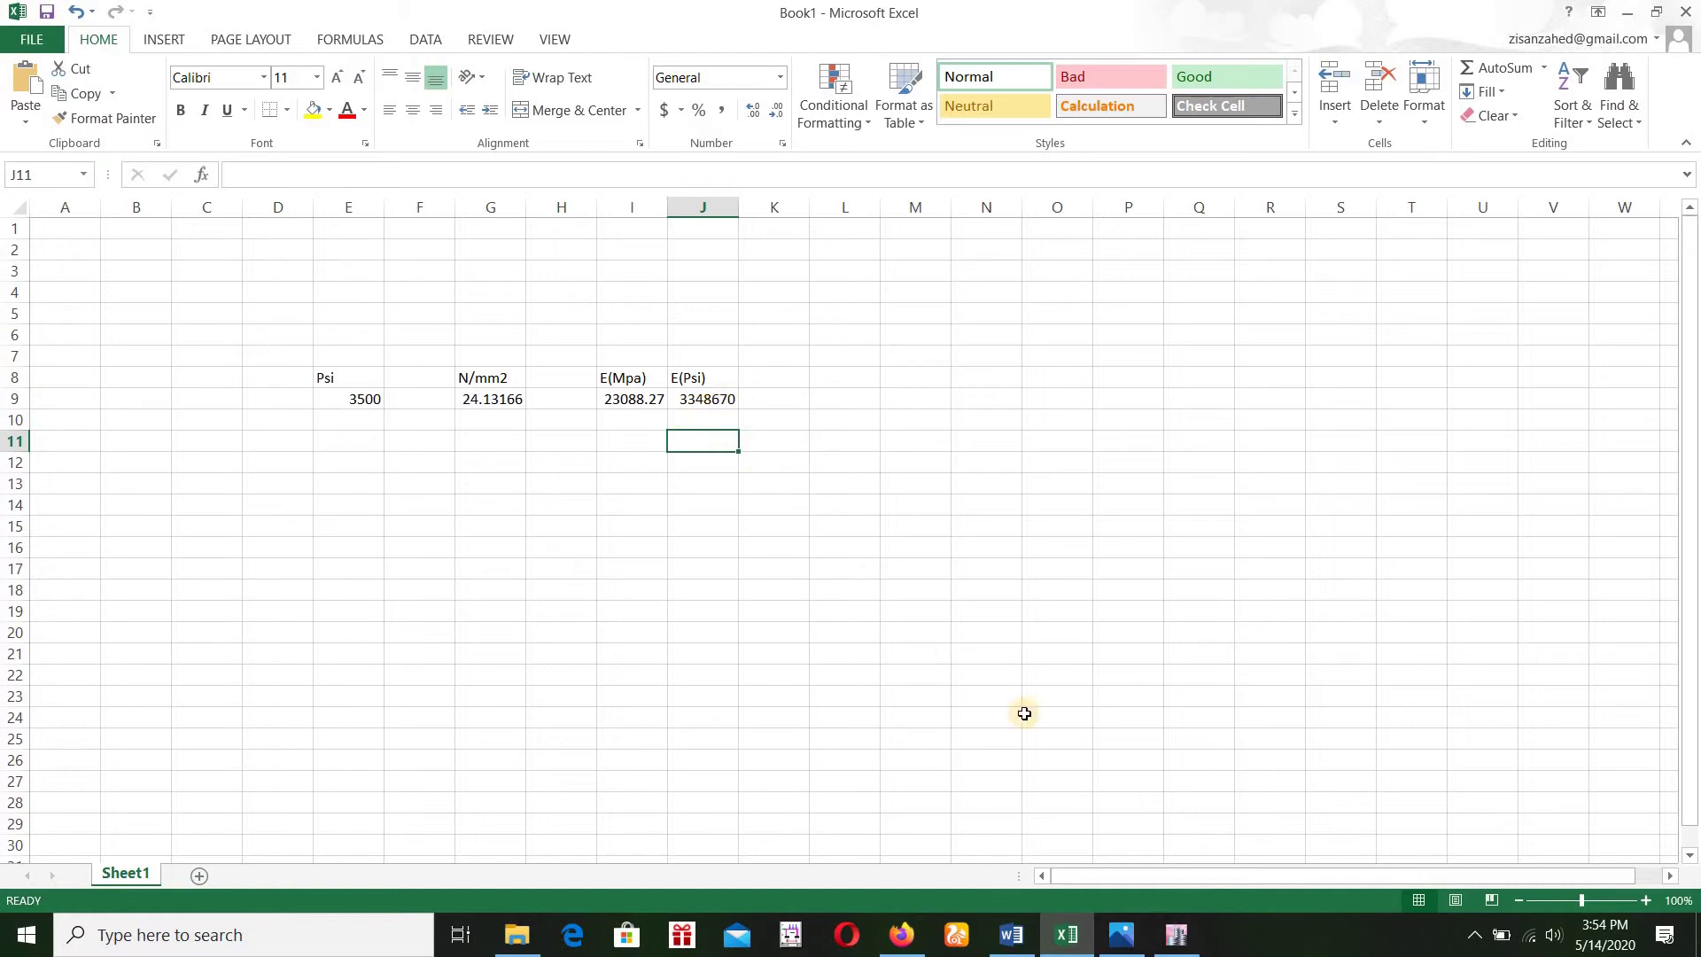
click(1175, 937)
Replace the 3500Psi modulus of elasticity with the Excel-calculated 3,348,670 psi
click(930, 439)
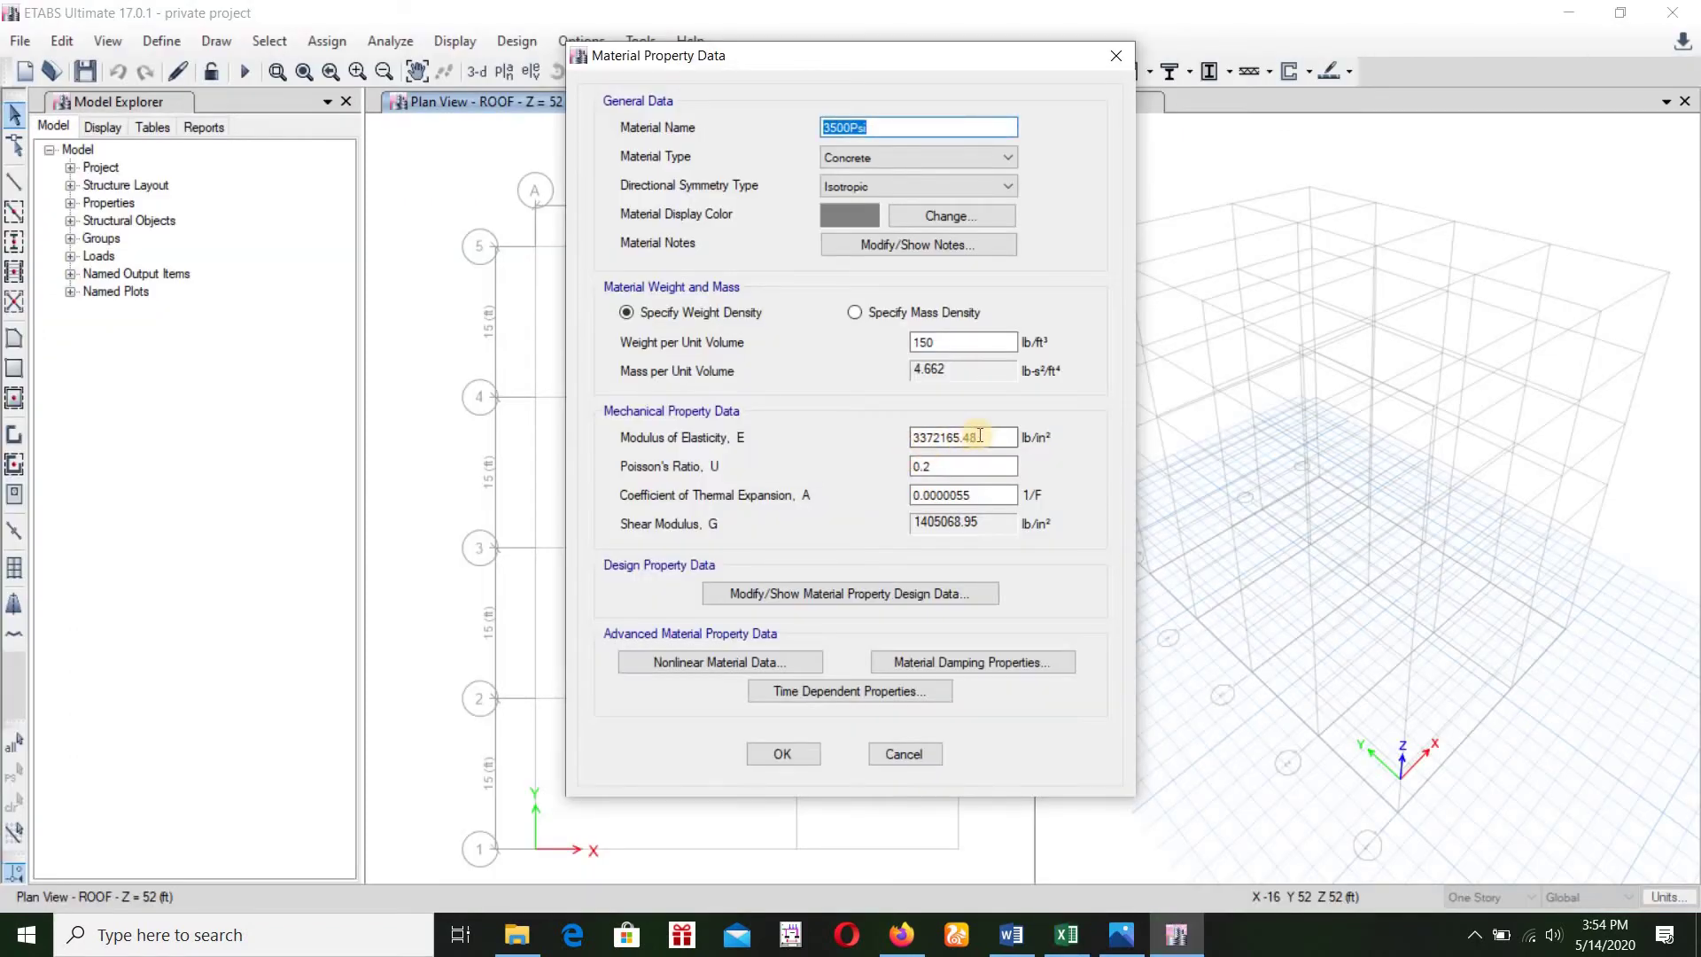
drag(946, 437, 926, 439)
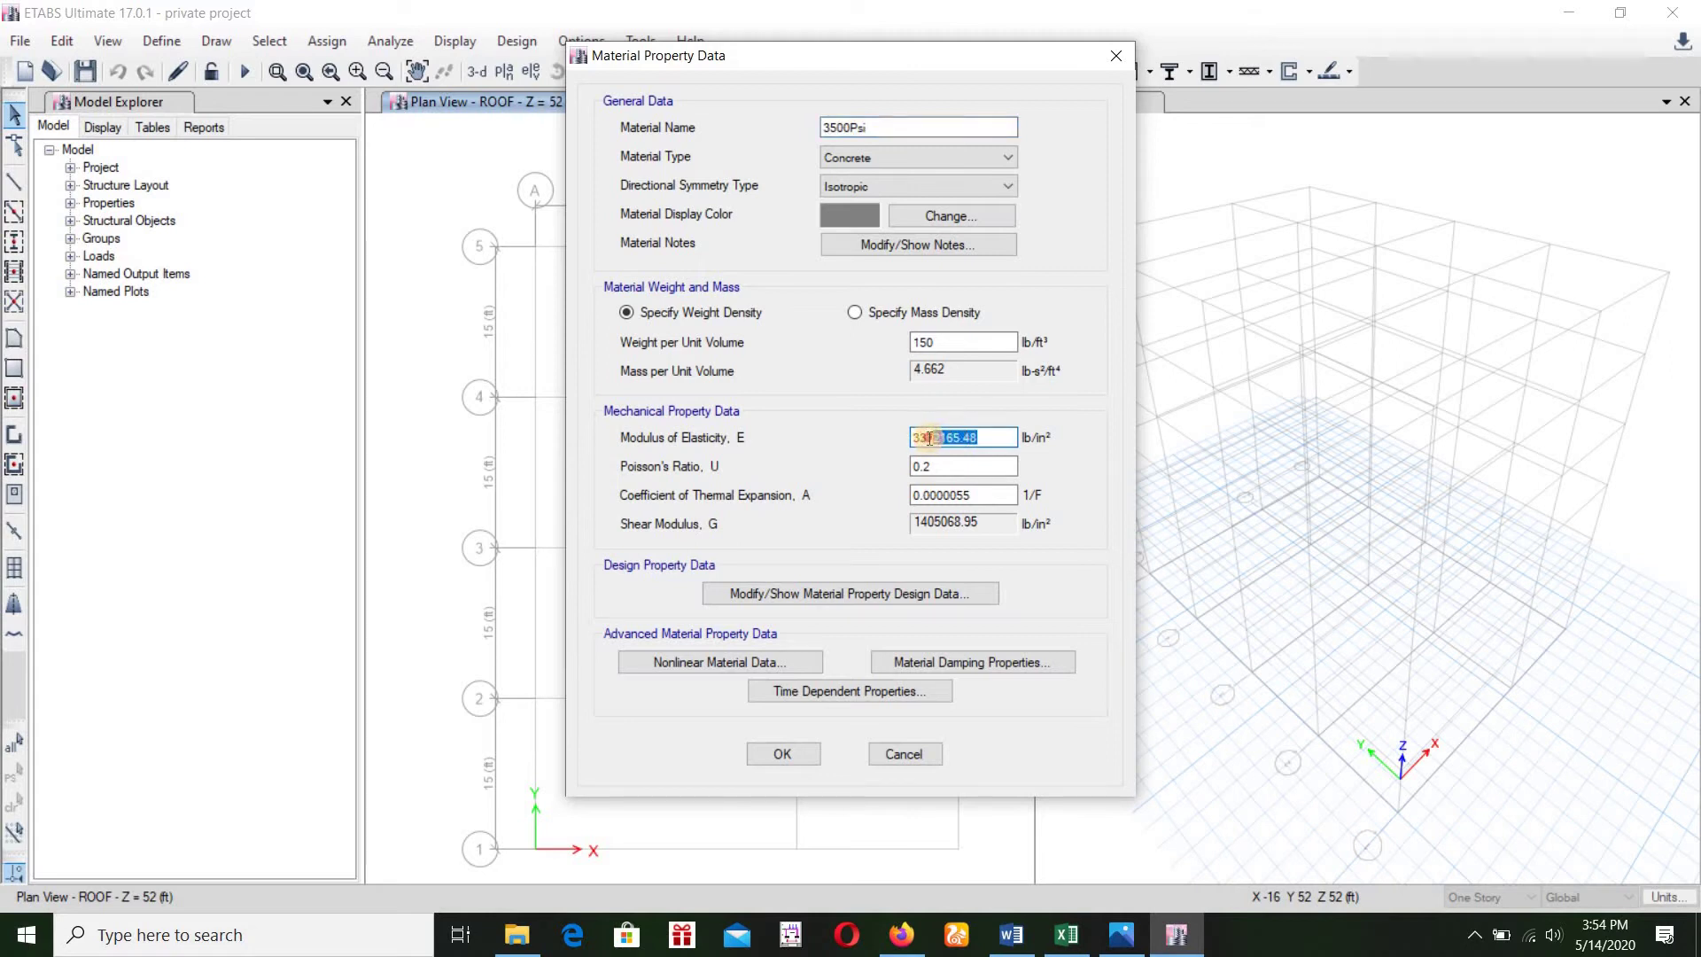
key(BackSpace)
text(48)
click(1067, 934)
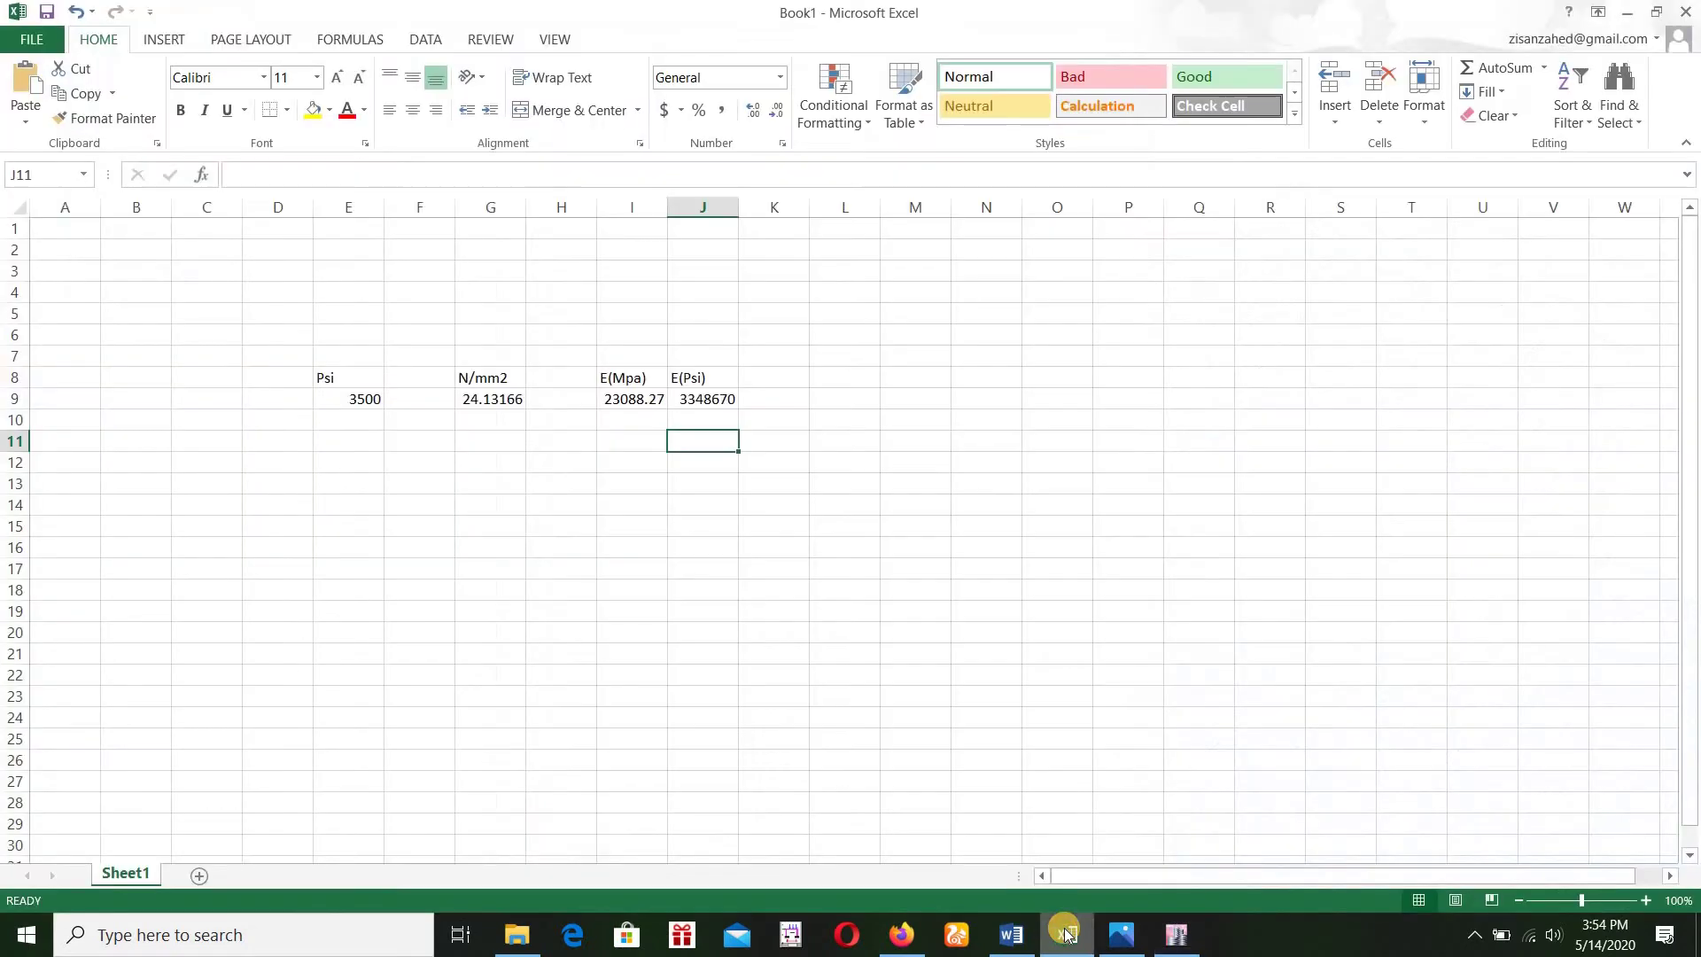
click(1175, 935)
click(951, 443)
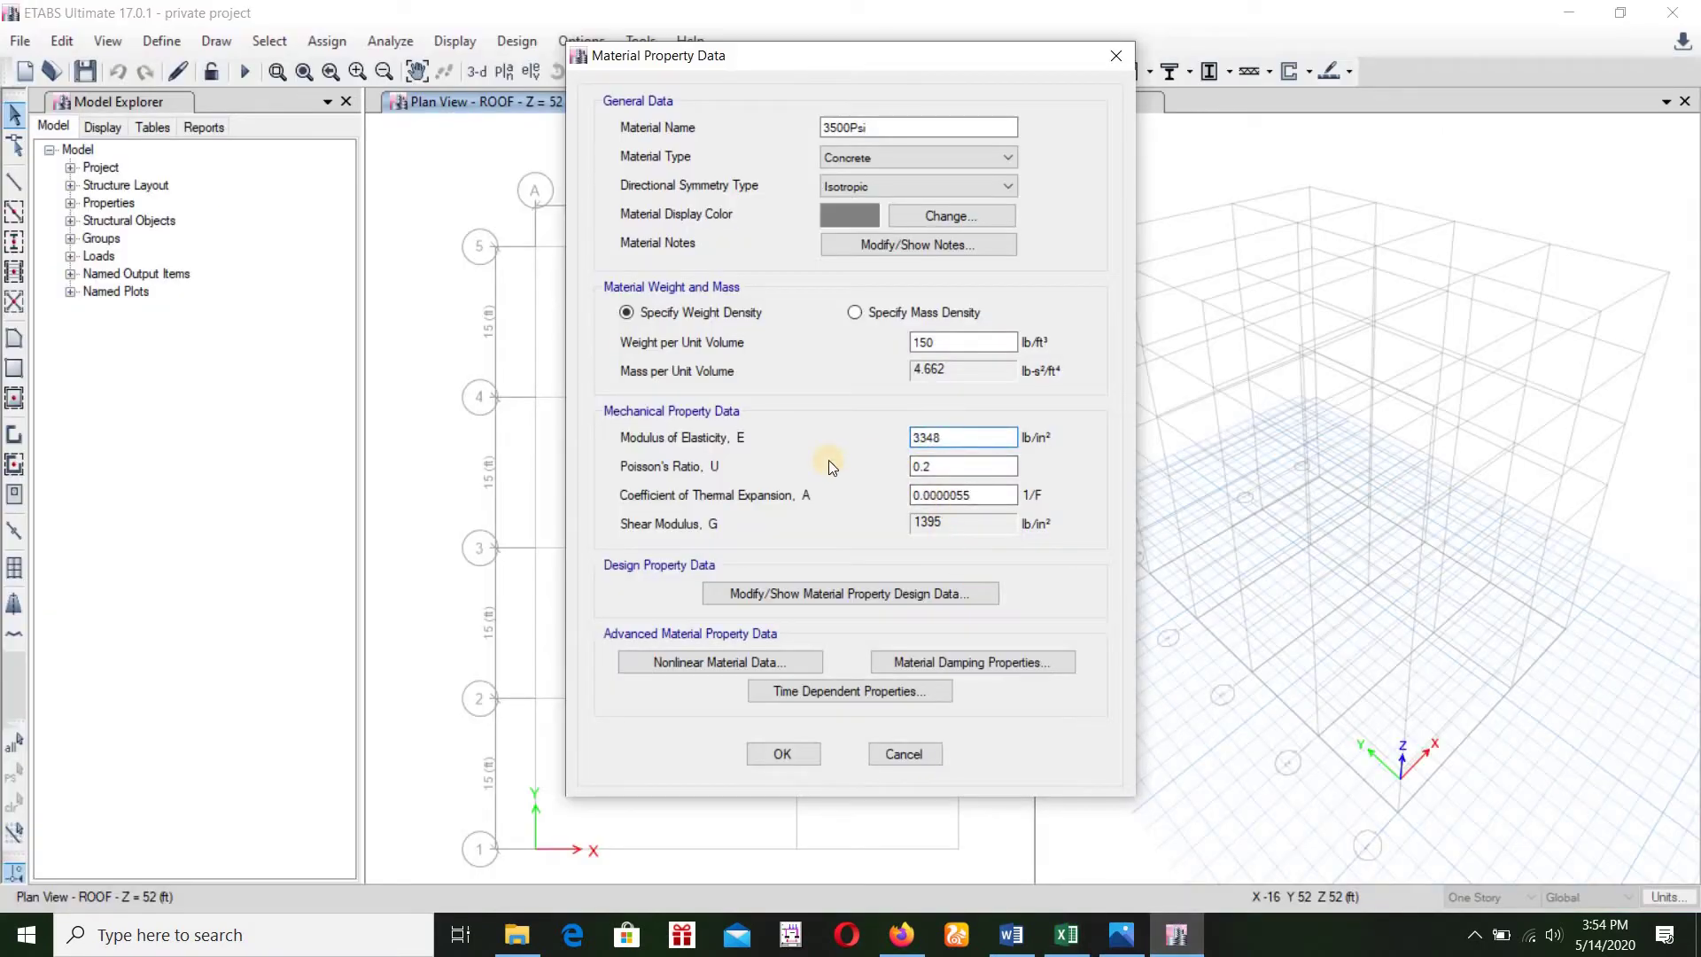
text(670)
Review the material design data, accept the updated 3500Psi properties and close the materials list
click(856, 592)
click(800, 616)
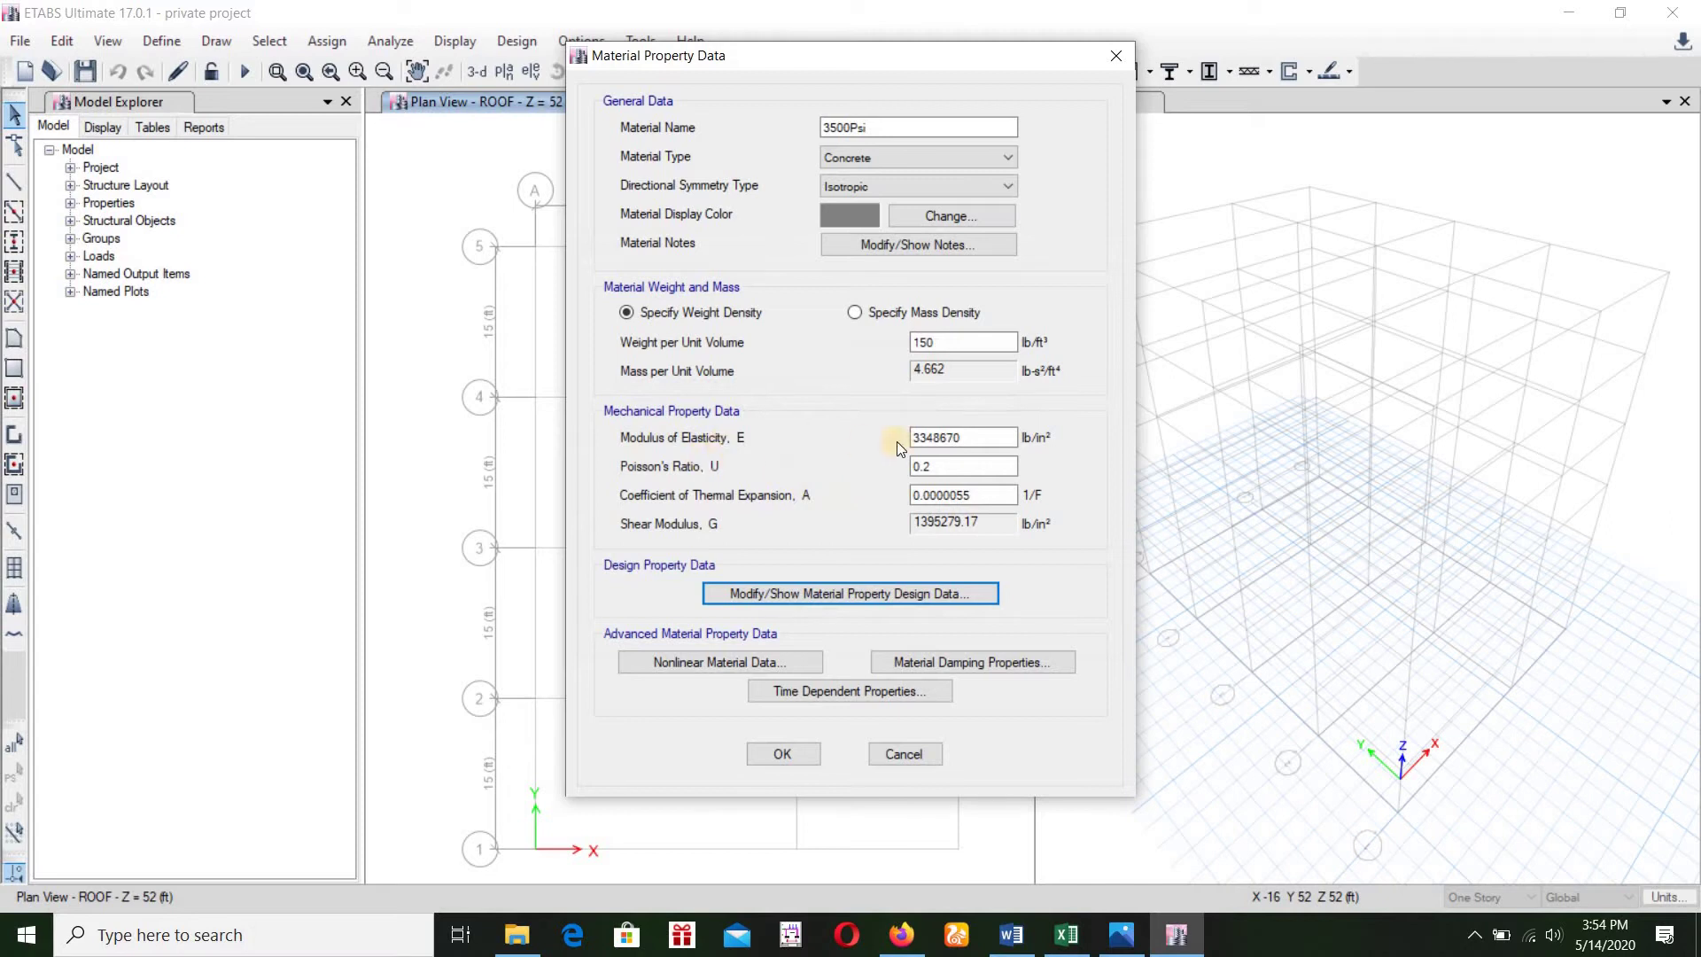
click(786, 753)
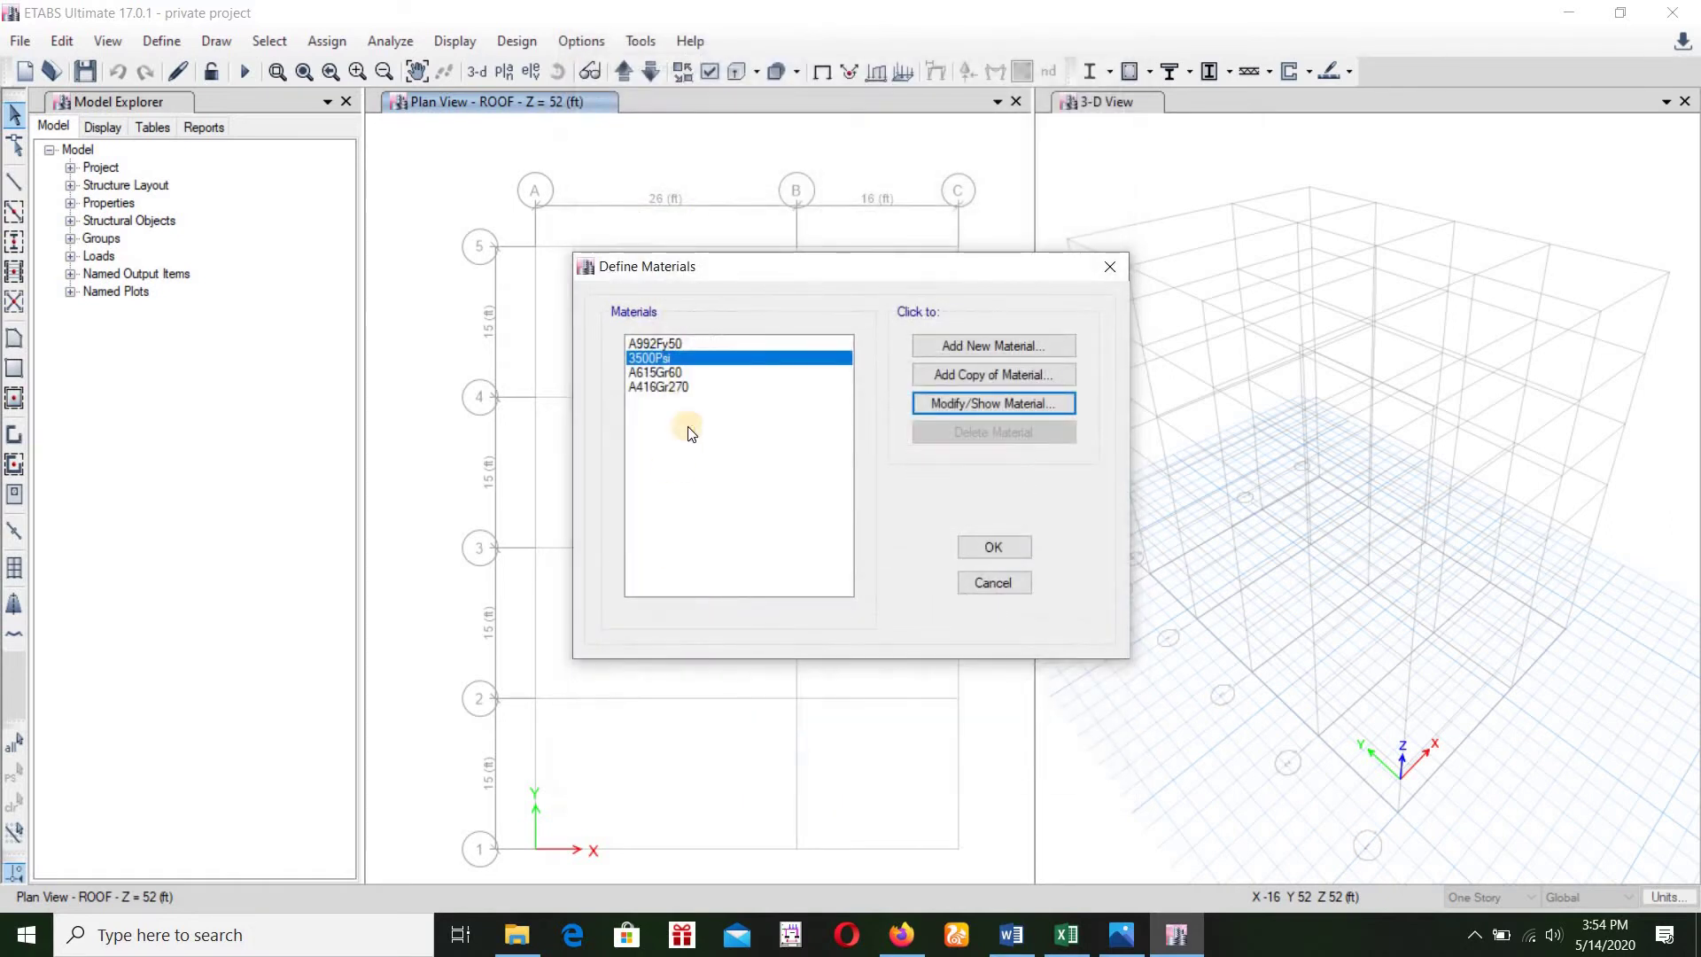
click(990, 554)
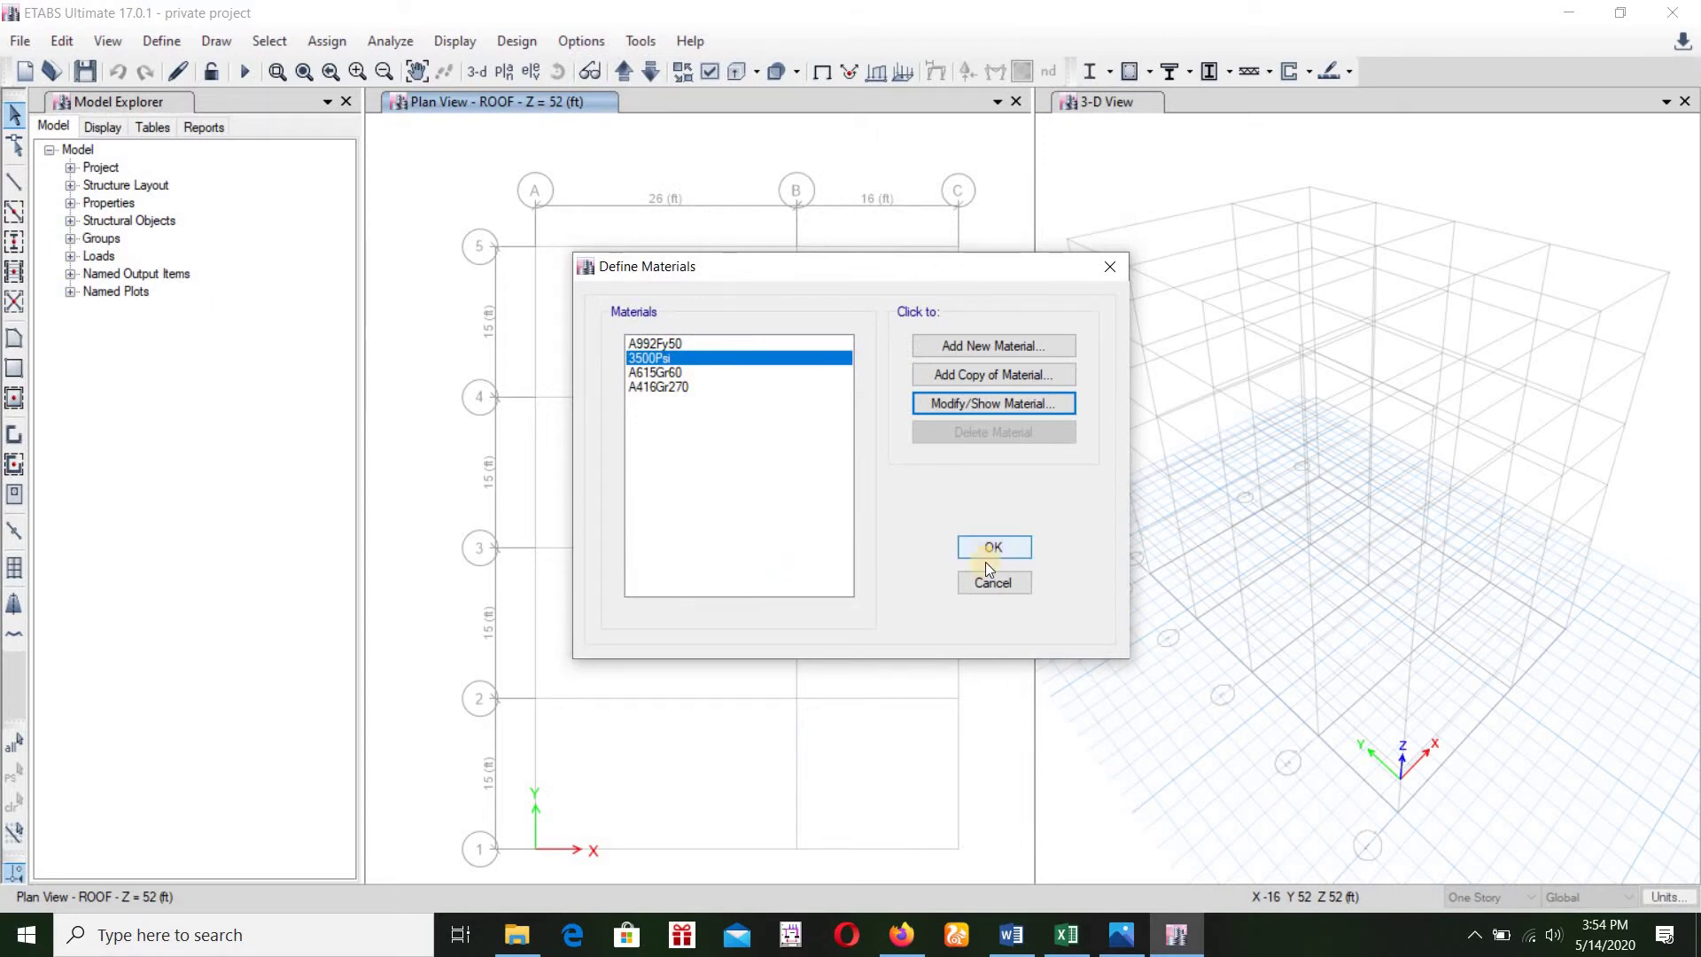
Check the E9–J9 formulas converting 3500 psi to a 3,348,670 psi modulus, then show the floor-plan photo
click(1070, 937)
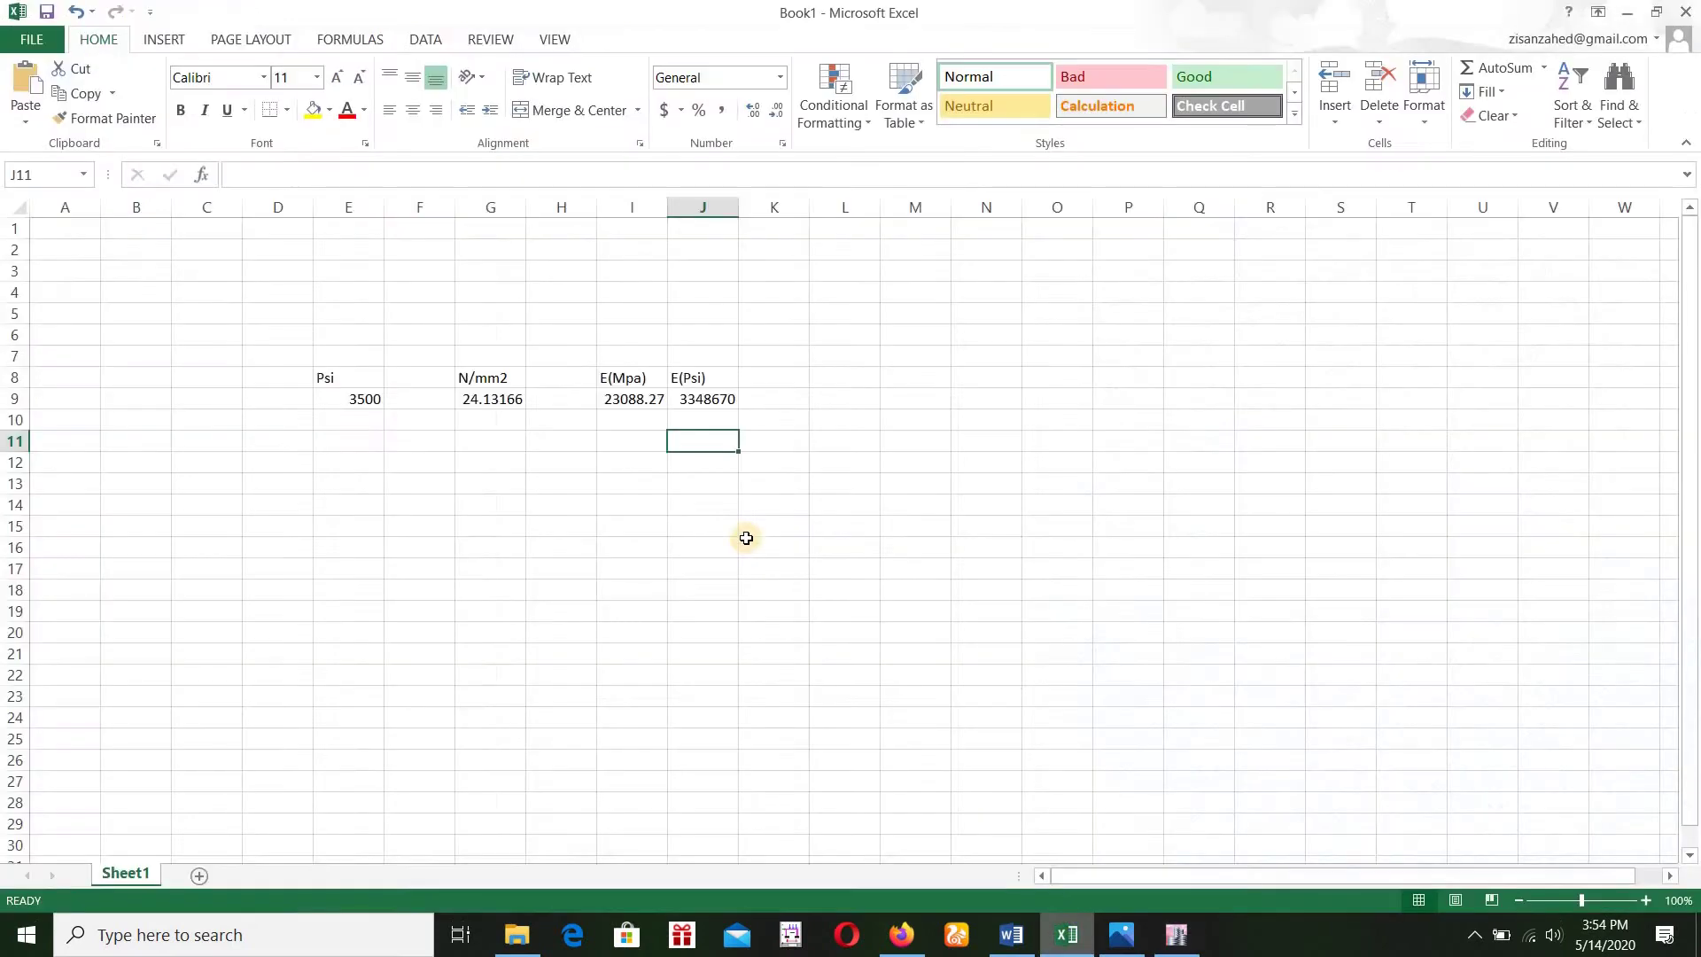
click(365, 399)
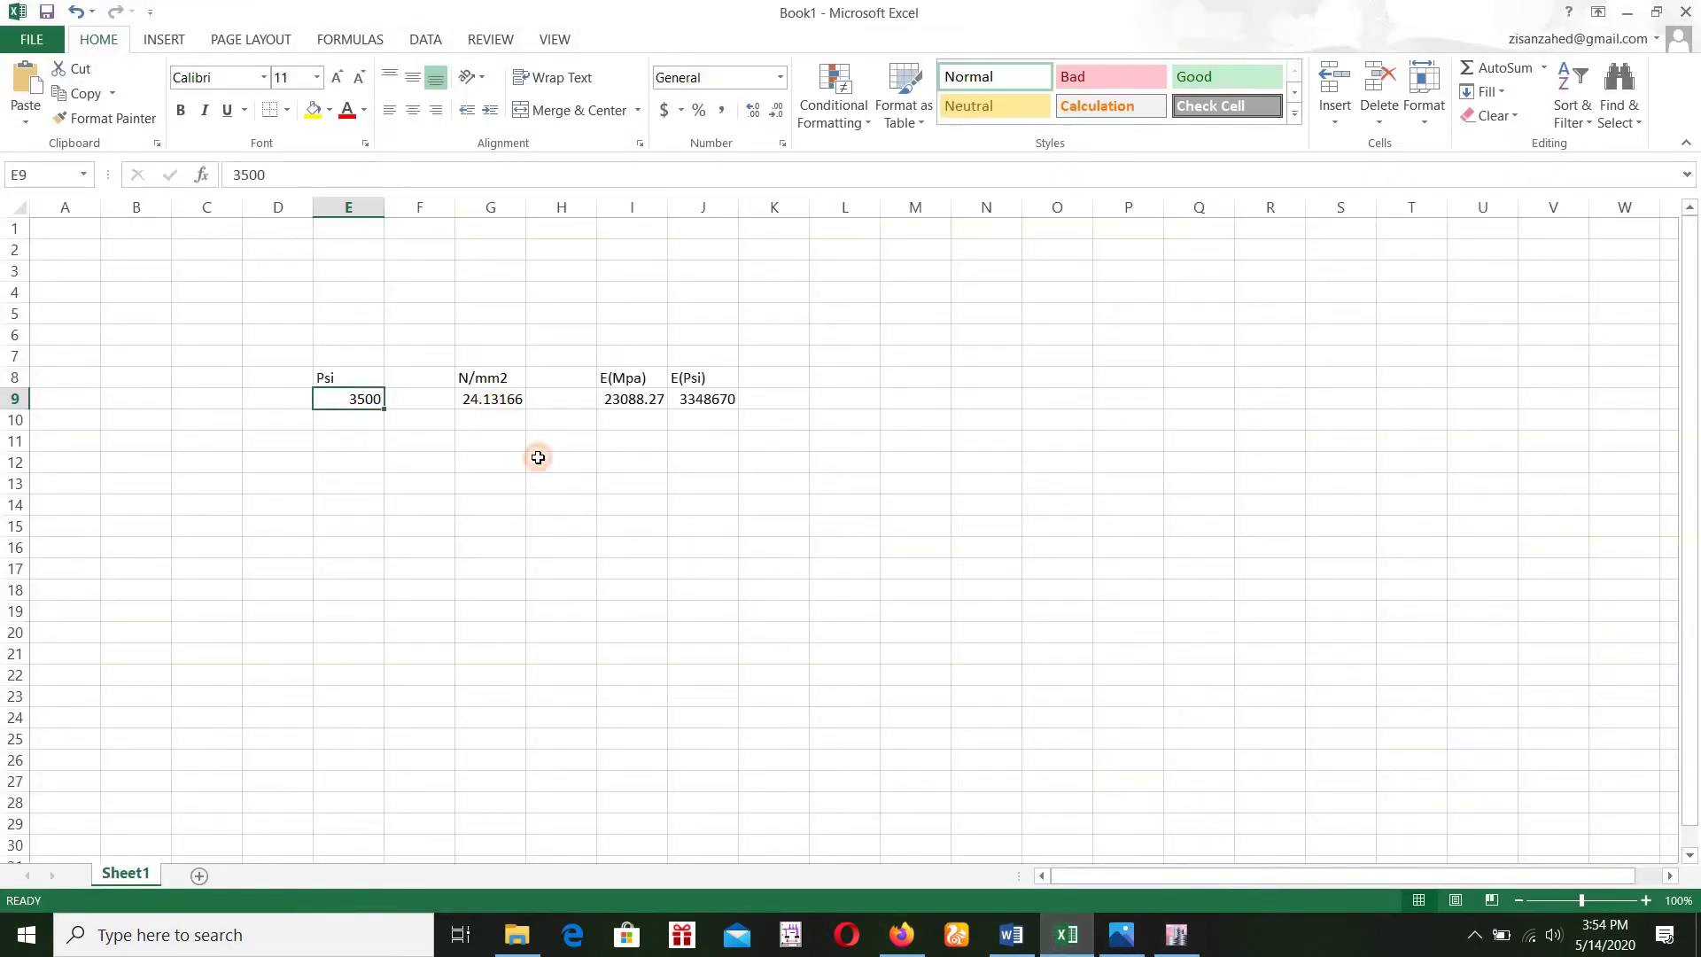
click(505, 399)
click(627, 401)
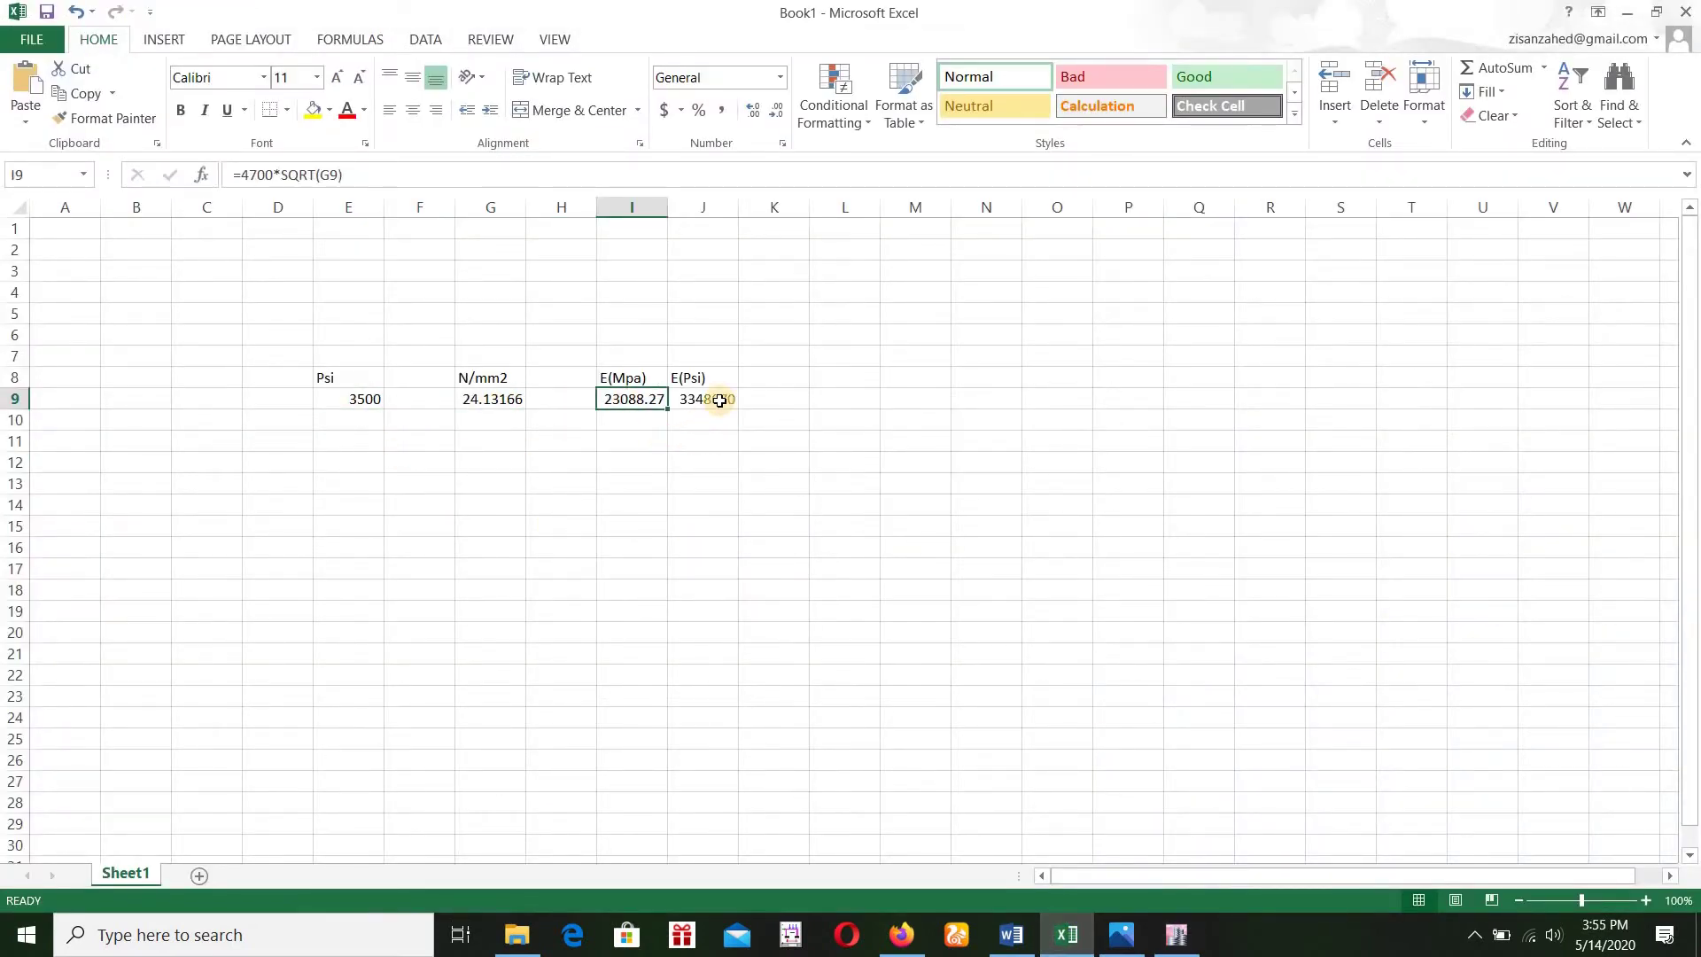
click(718, 400)
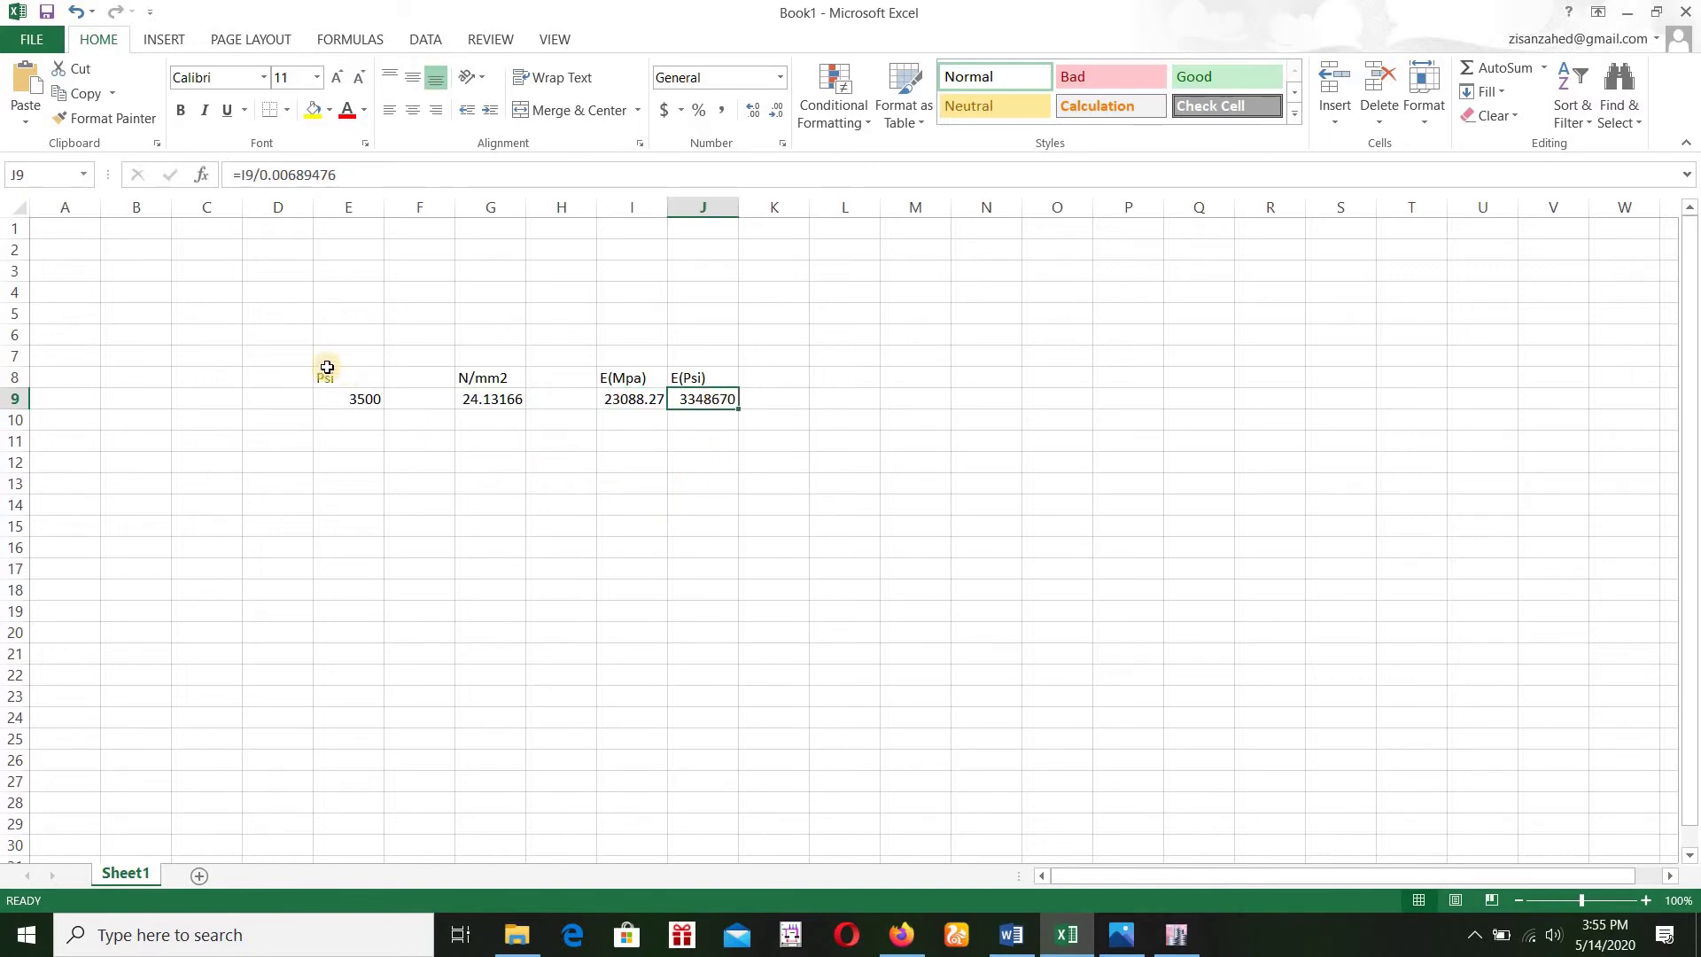
drag(325, 368, 715, 399)
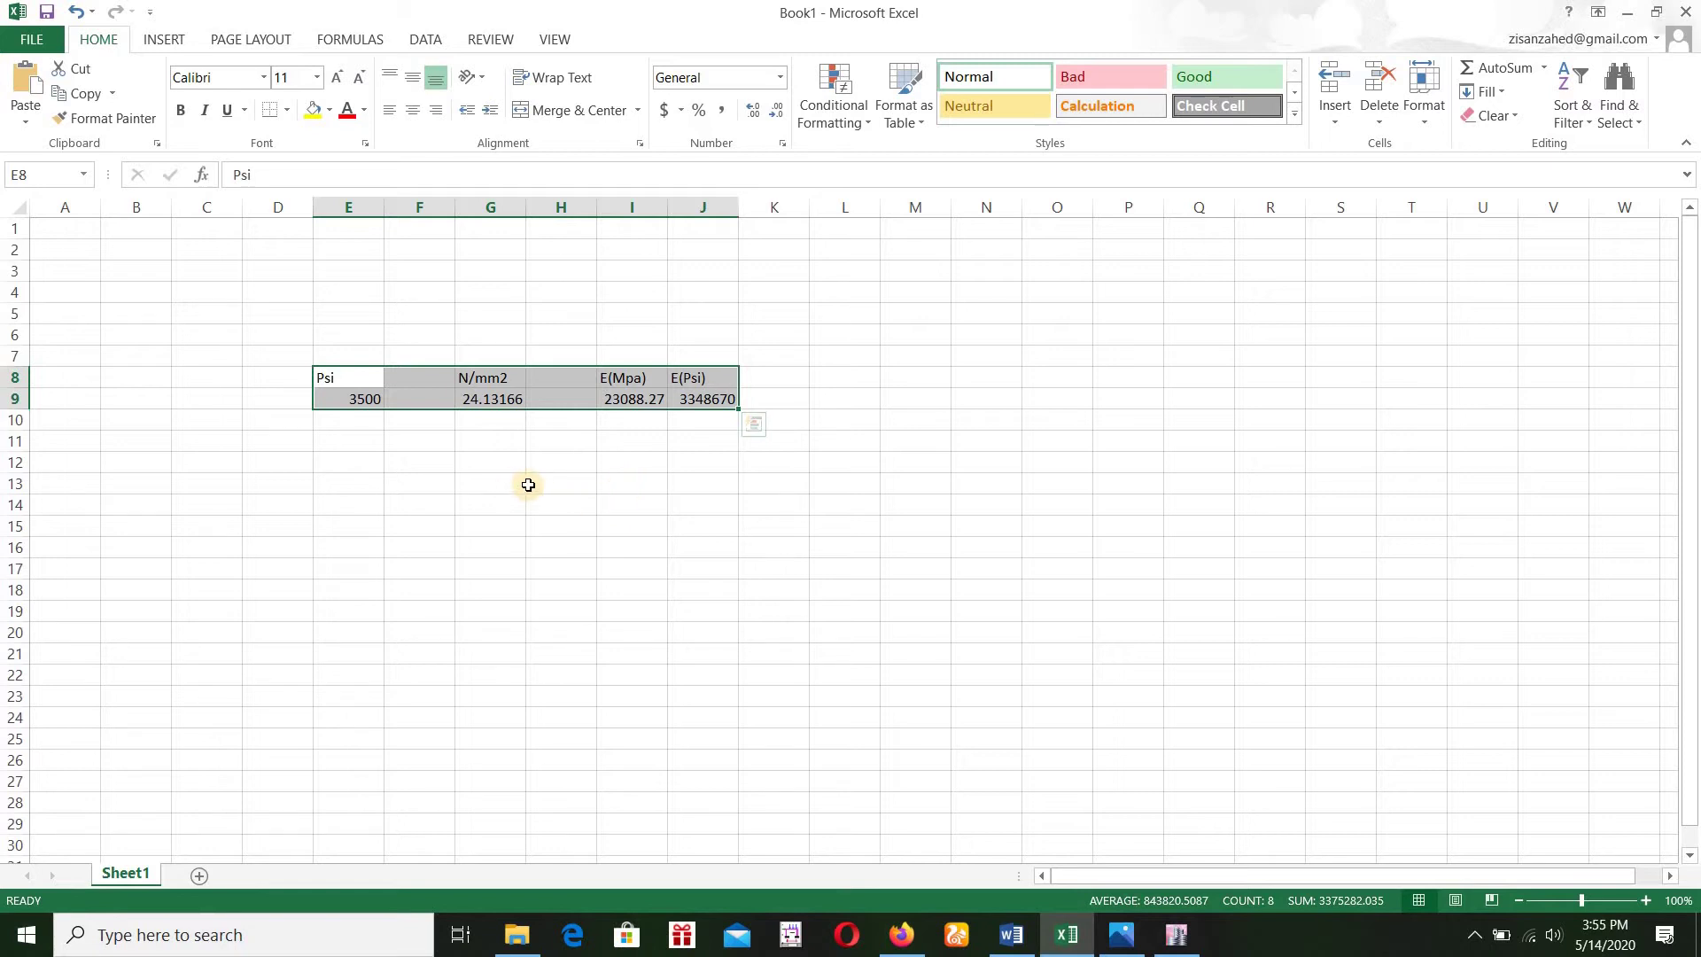
click(565, 436)
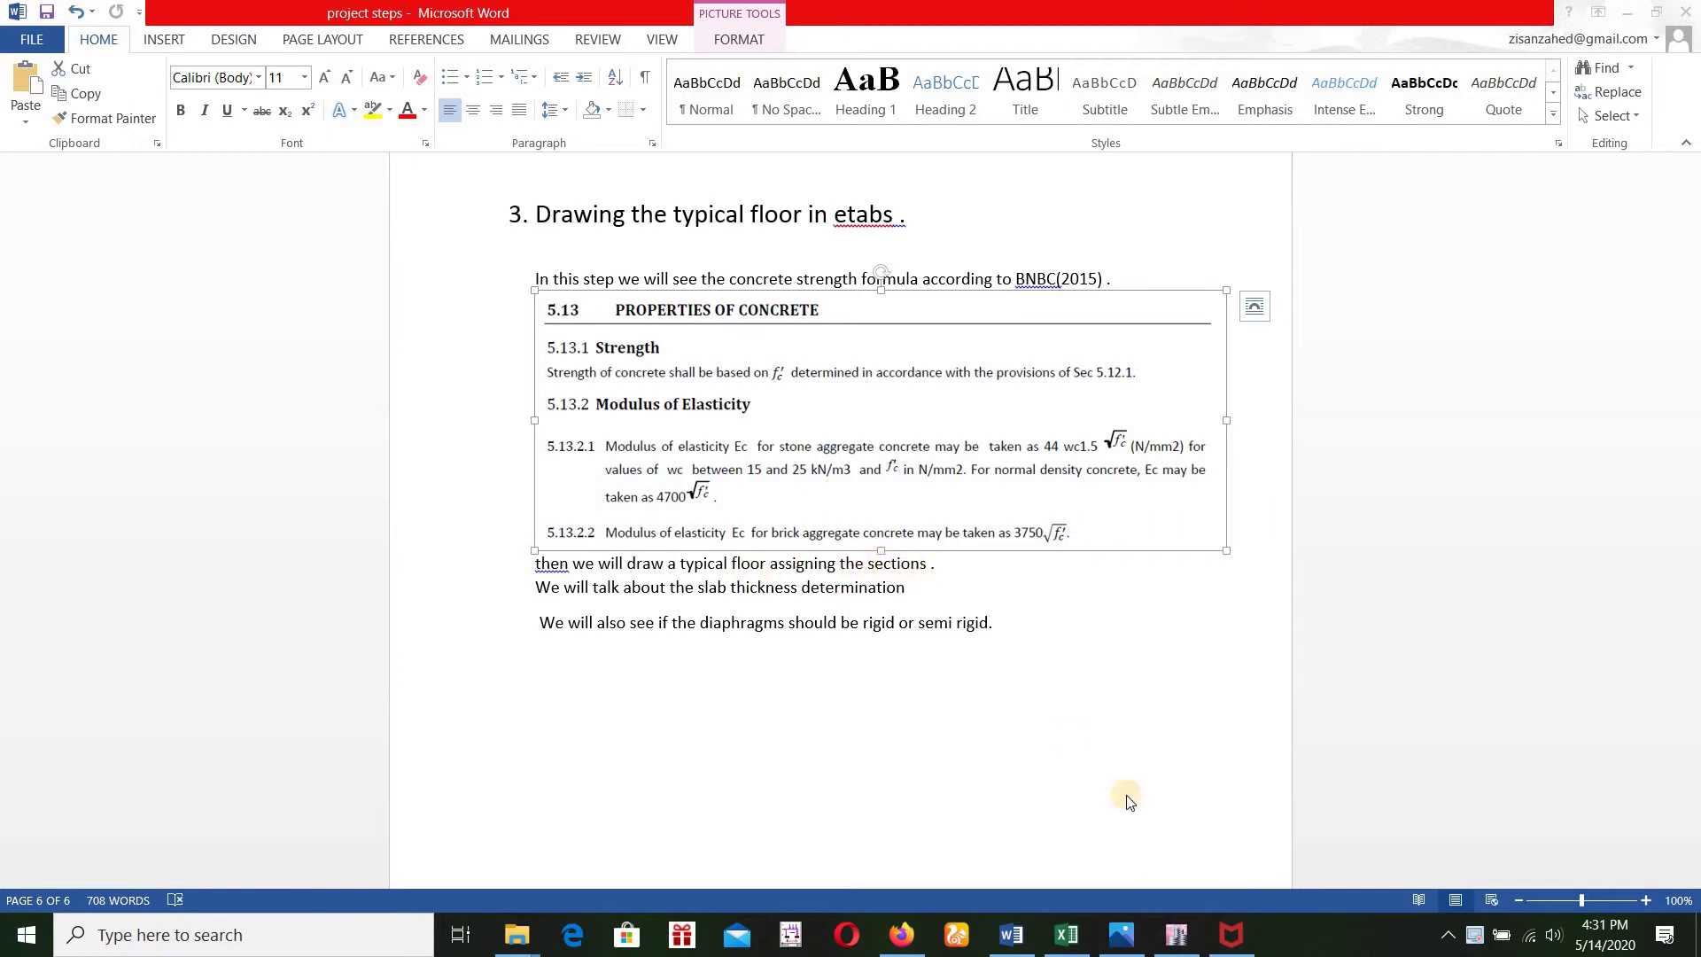
click(1122, 934)
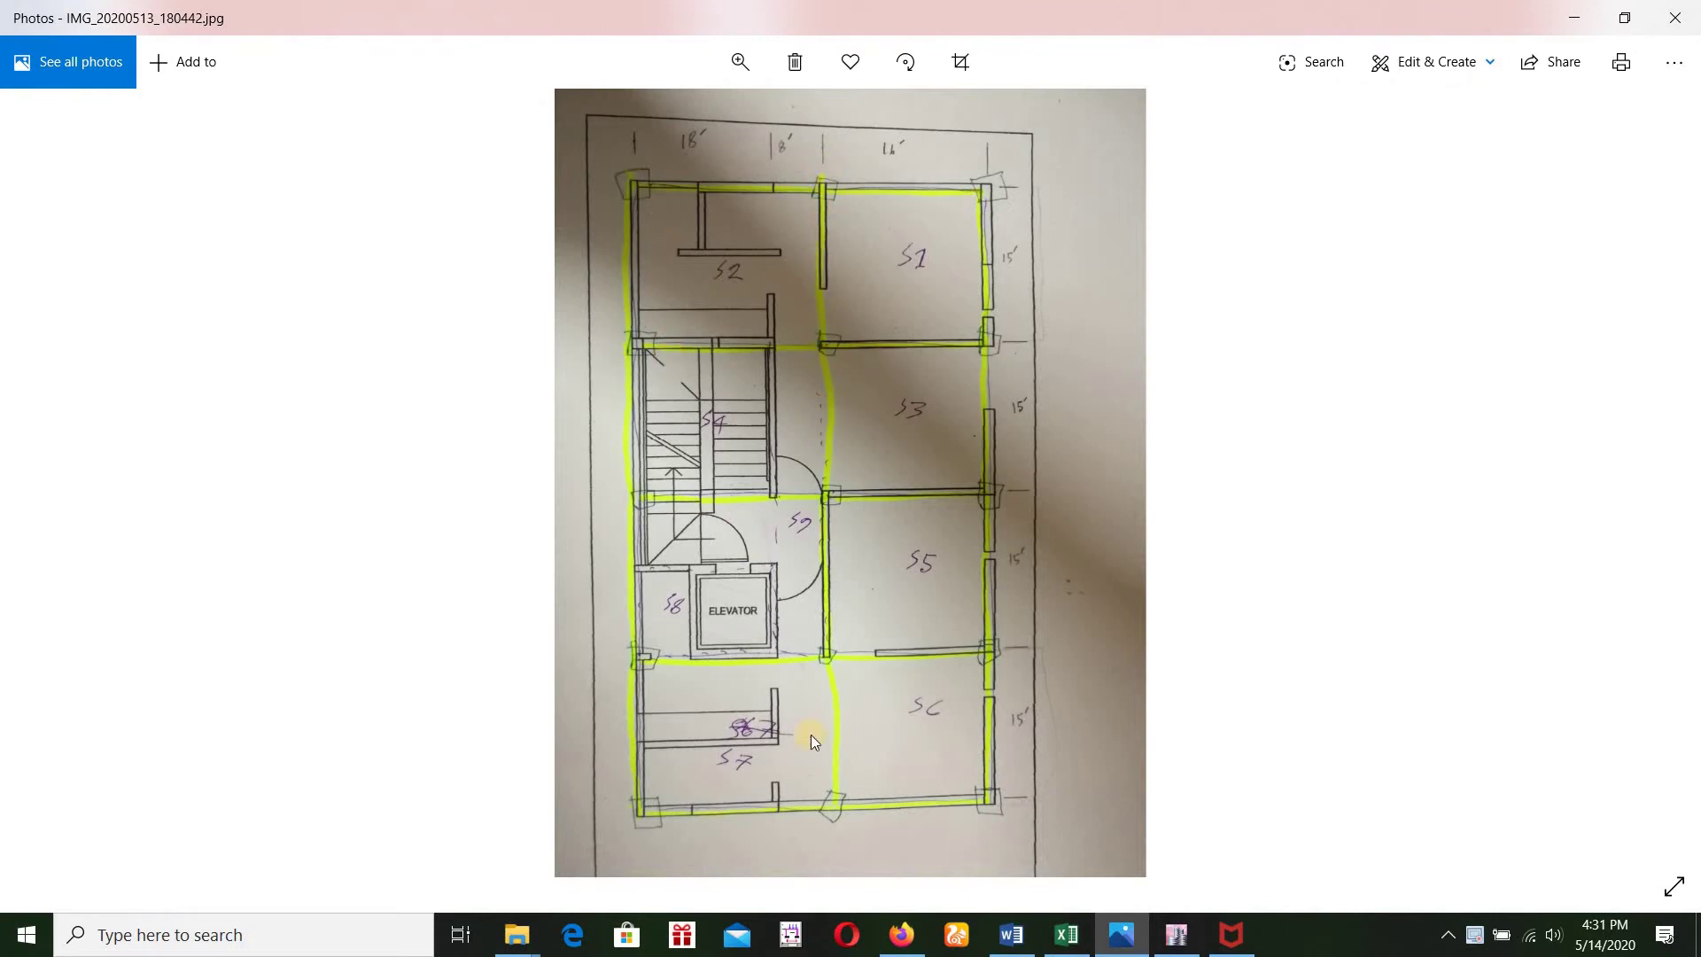
Place C-12X12 columns across the ROOF grid by mistake and delete them all
click(1177, 934)
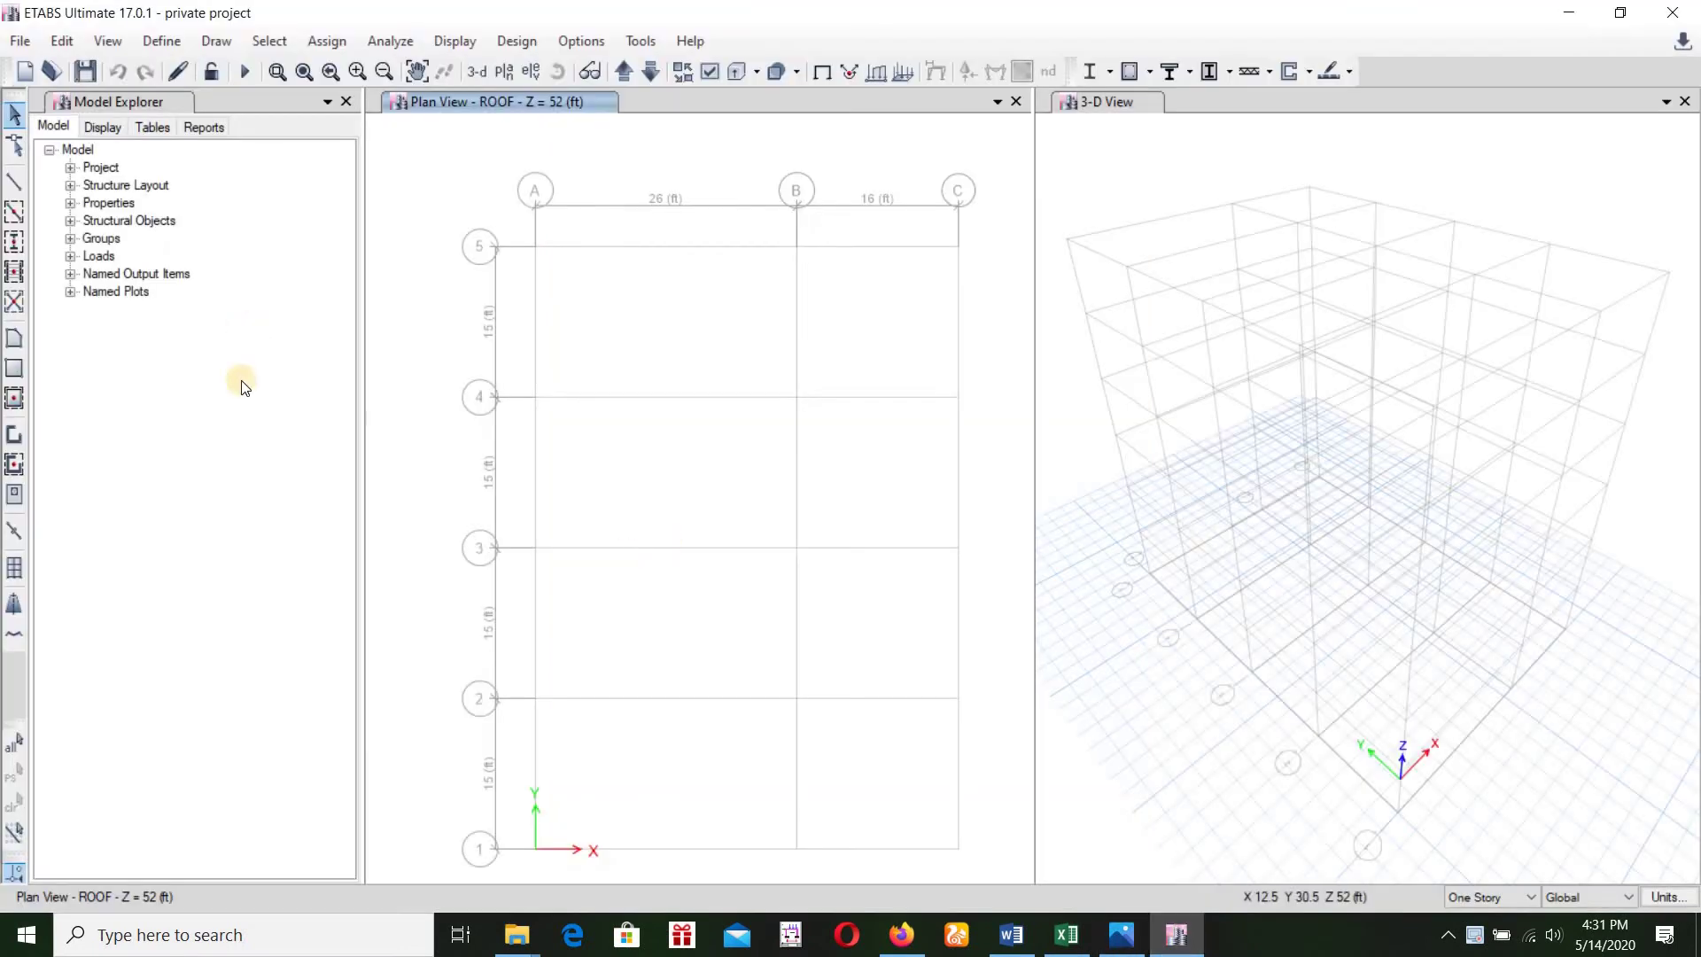
click(13, 241)
click(348, 724)
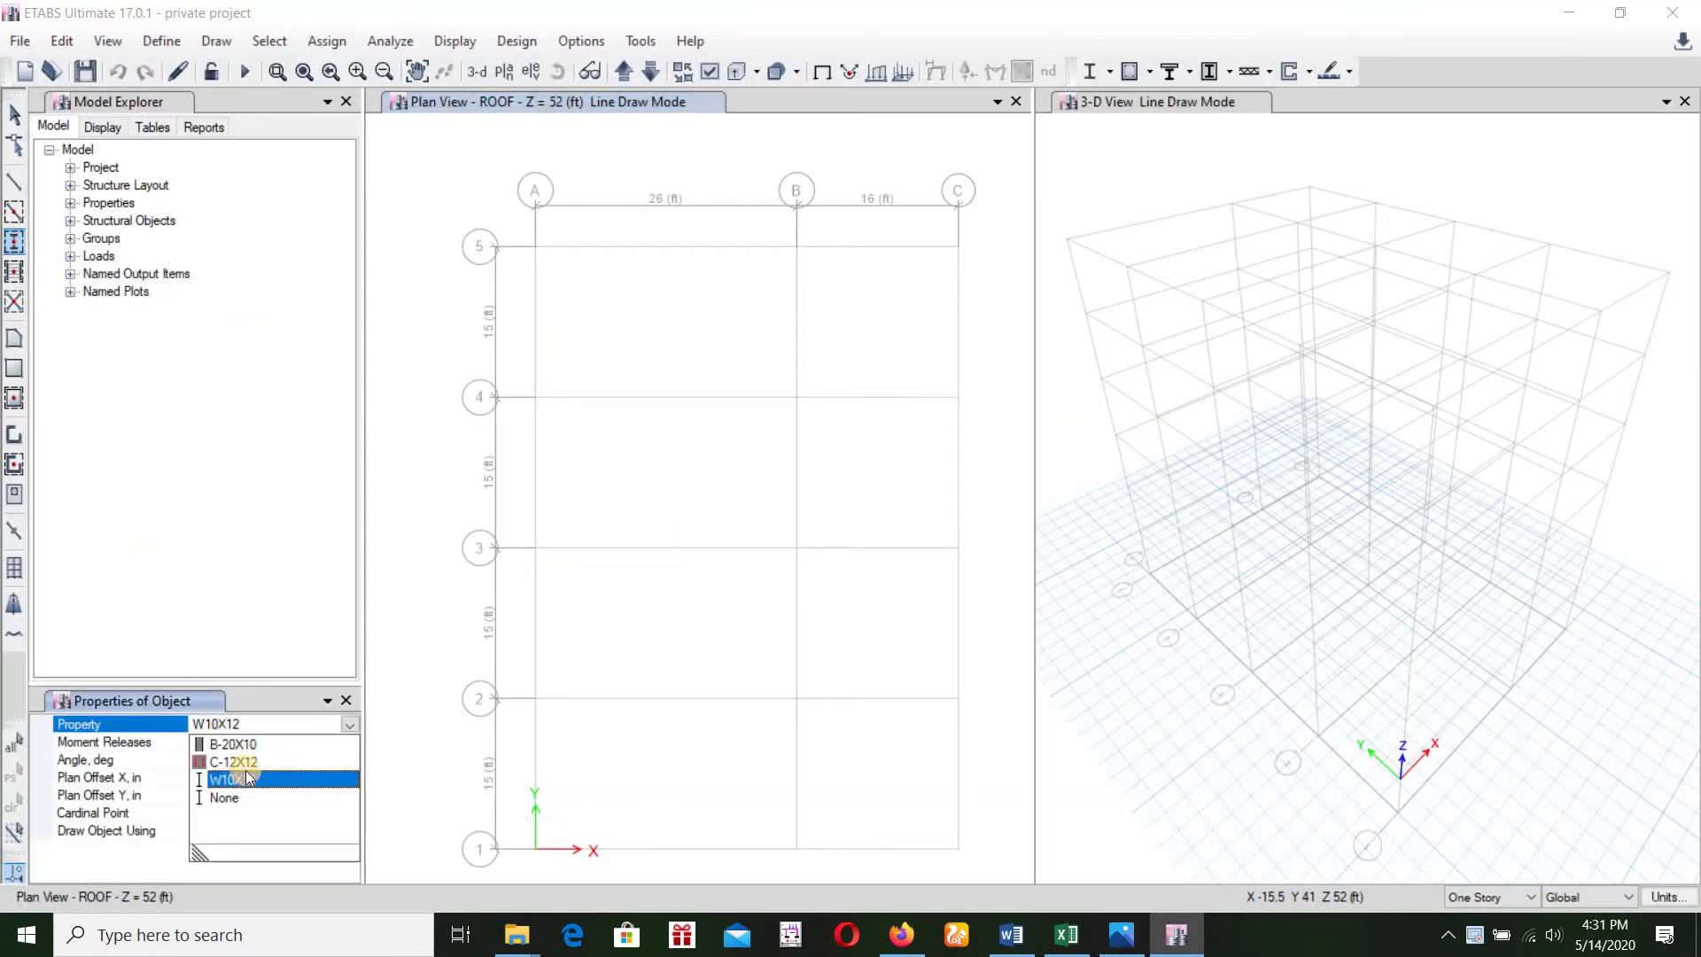
click(245, 772)
drag(475, 191, 998, 862)
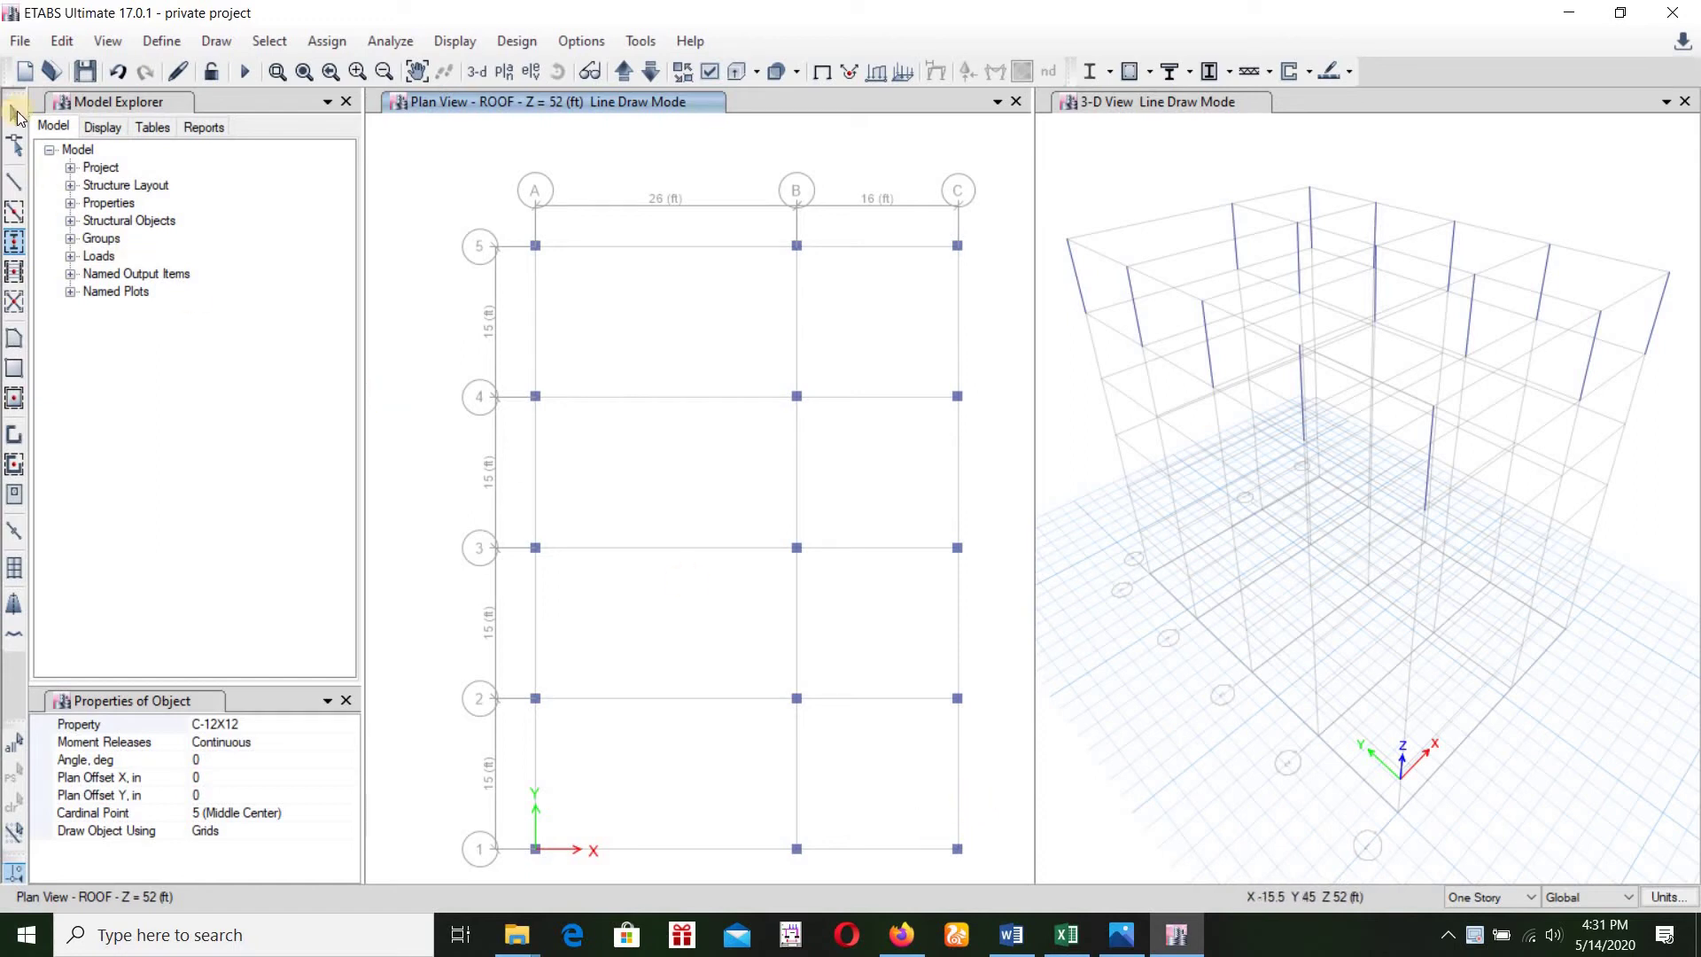
click(15, 114)
drag(470, 194, 1008, 858)
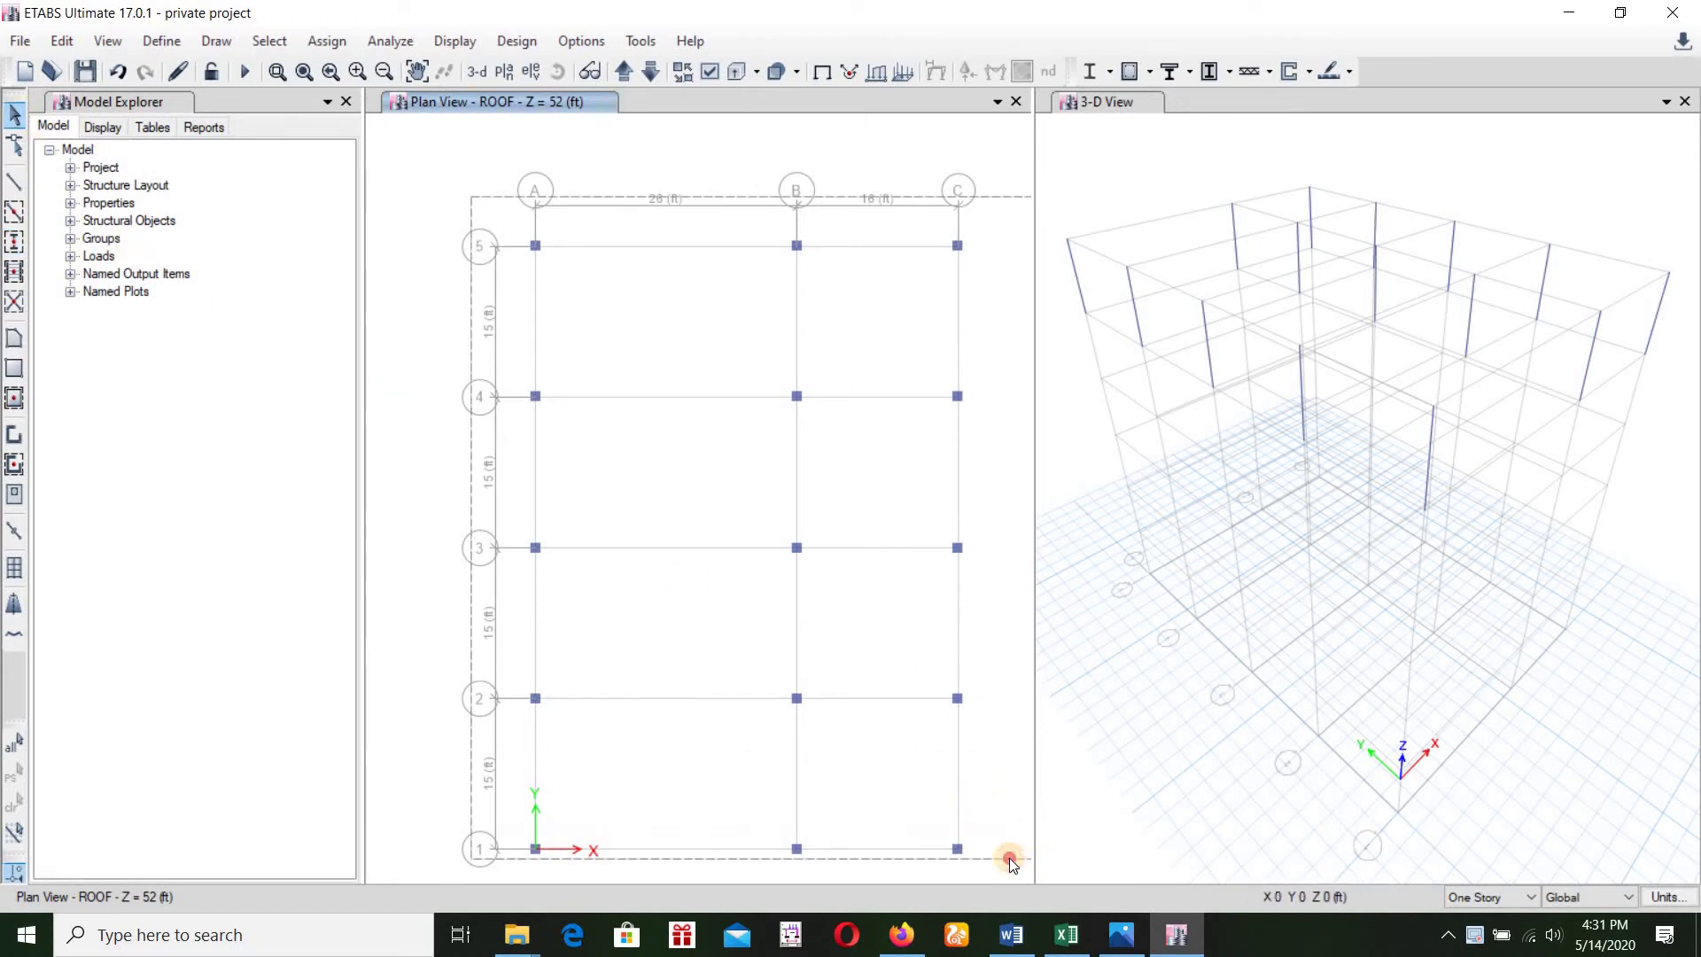
key(Delete)
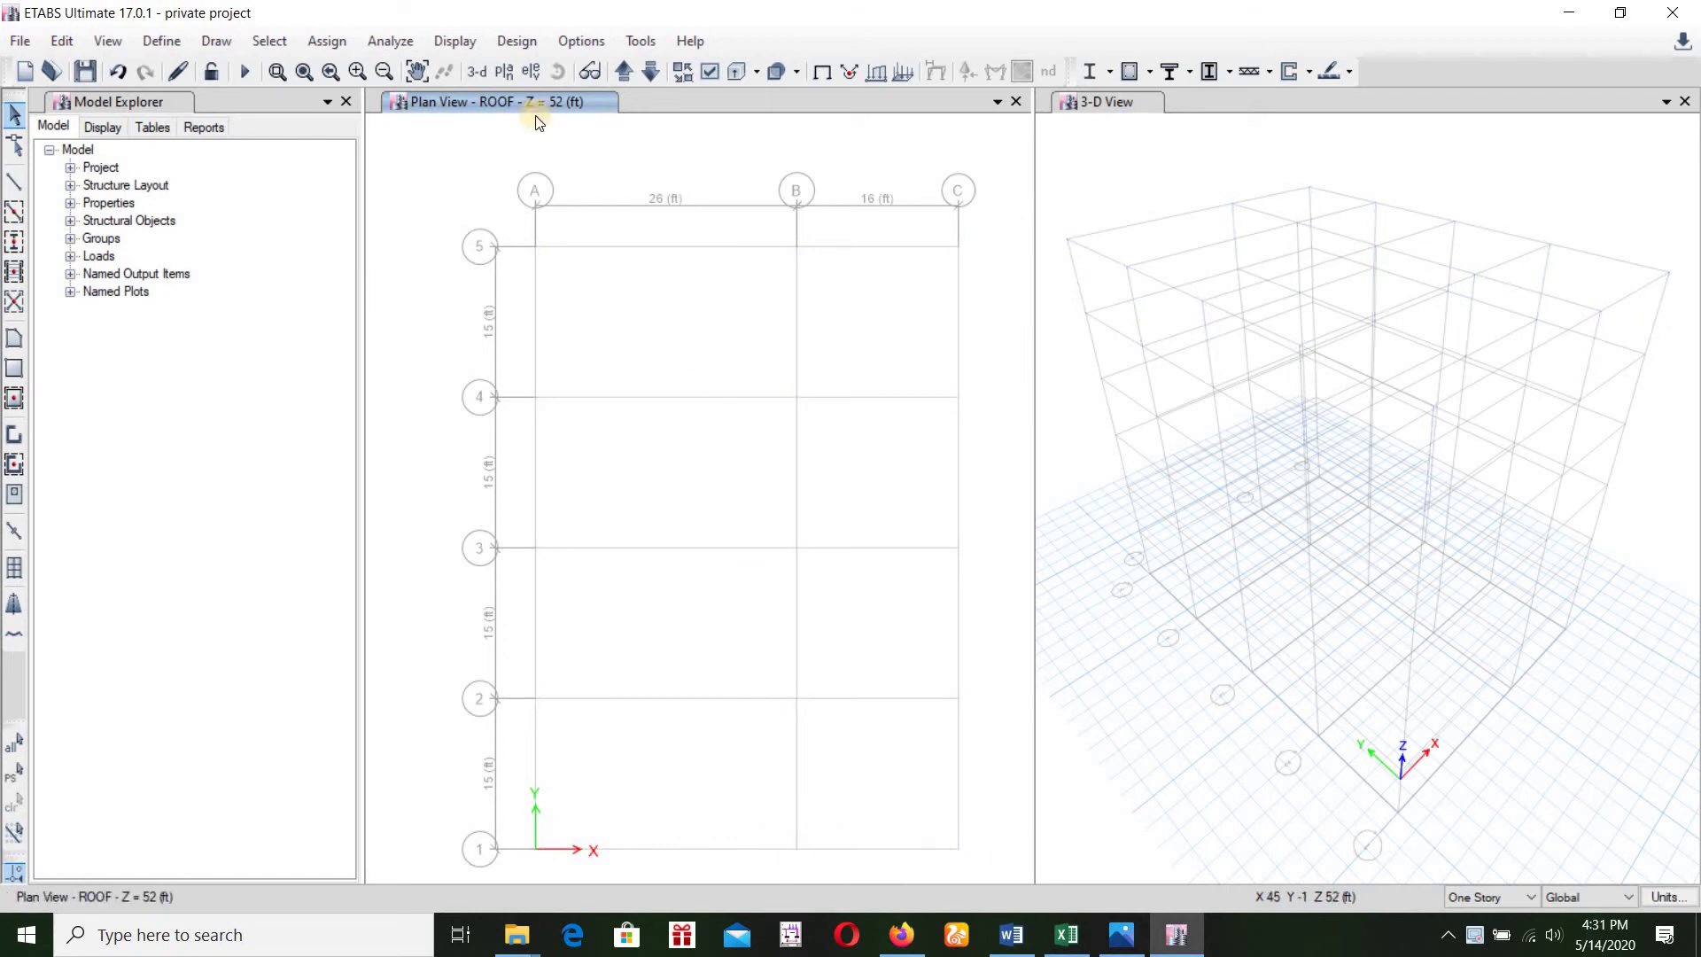
Switch the plan to story 1ST F and place C-12X12 columns at every grid intersection
click(503, 71)
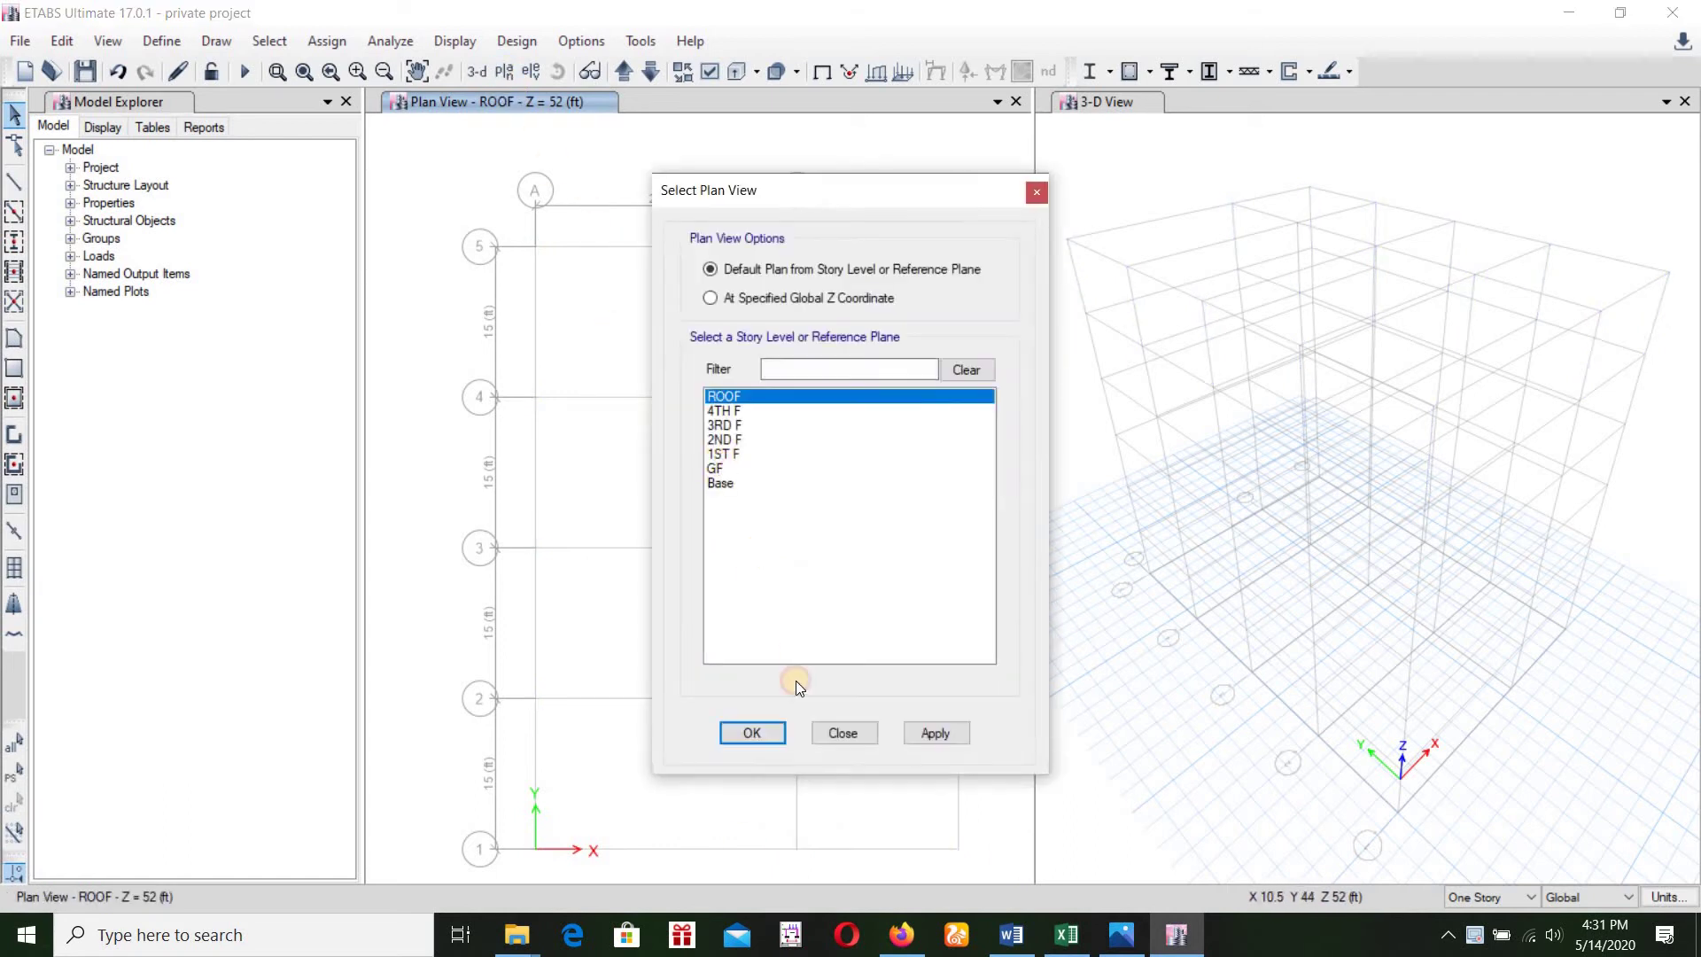
key(Down)
key(Down)
key(Down)
click(765, 727)
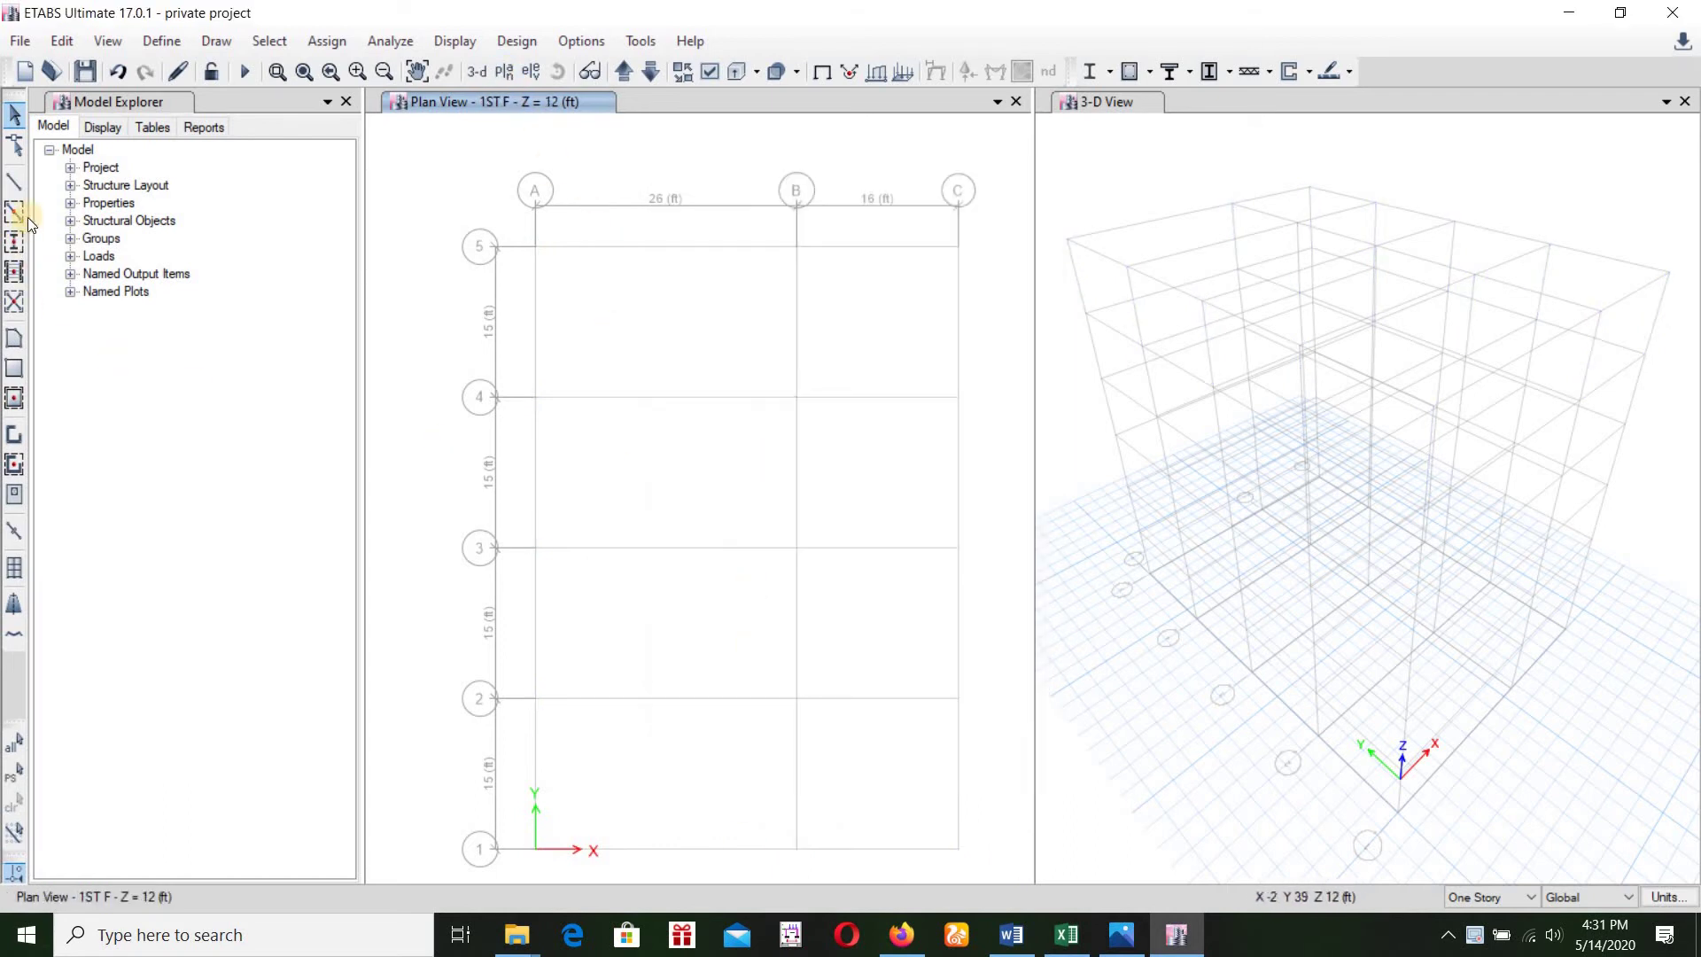
click(11, 239)
drag(466, 186, 989, 868)
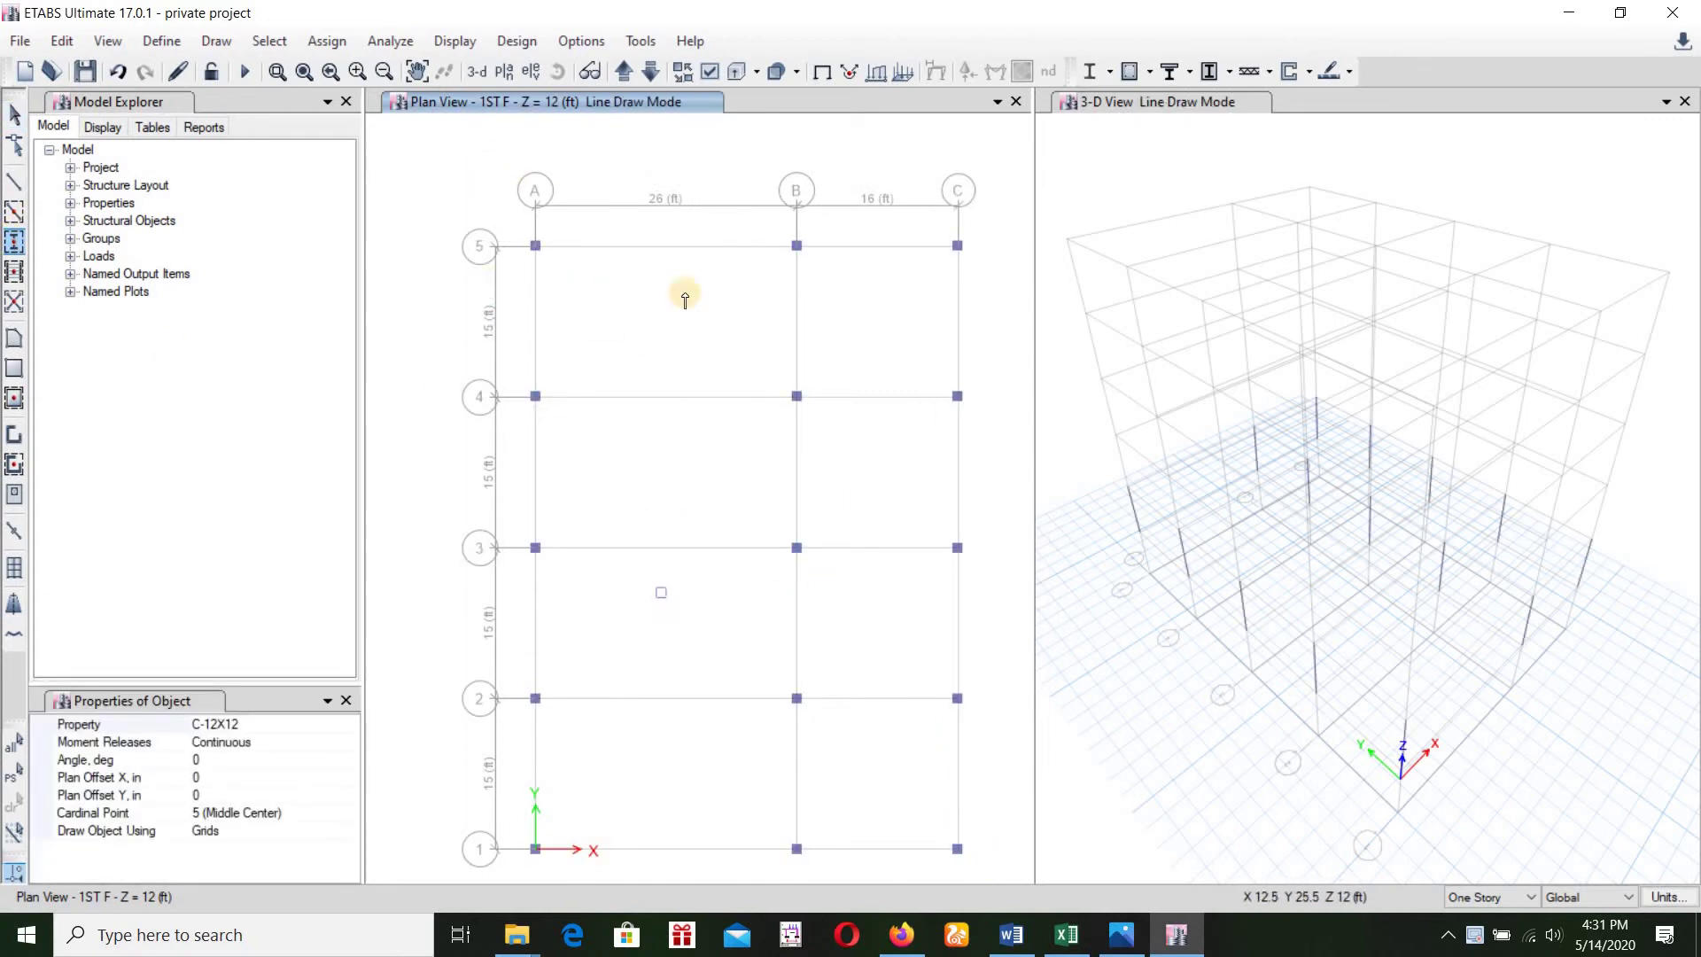
Draw B-20X10 beams along every 1ST F grid line
click(12, 185)
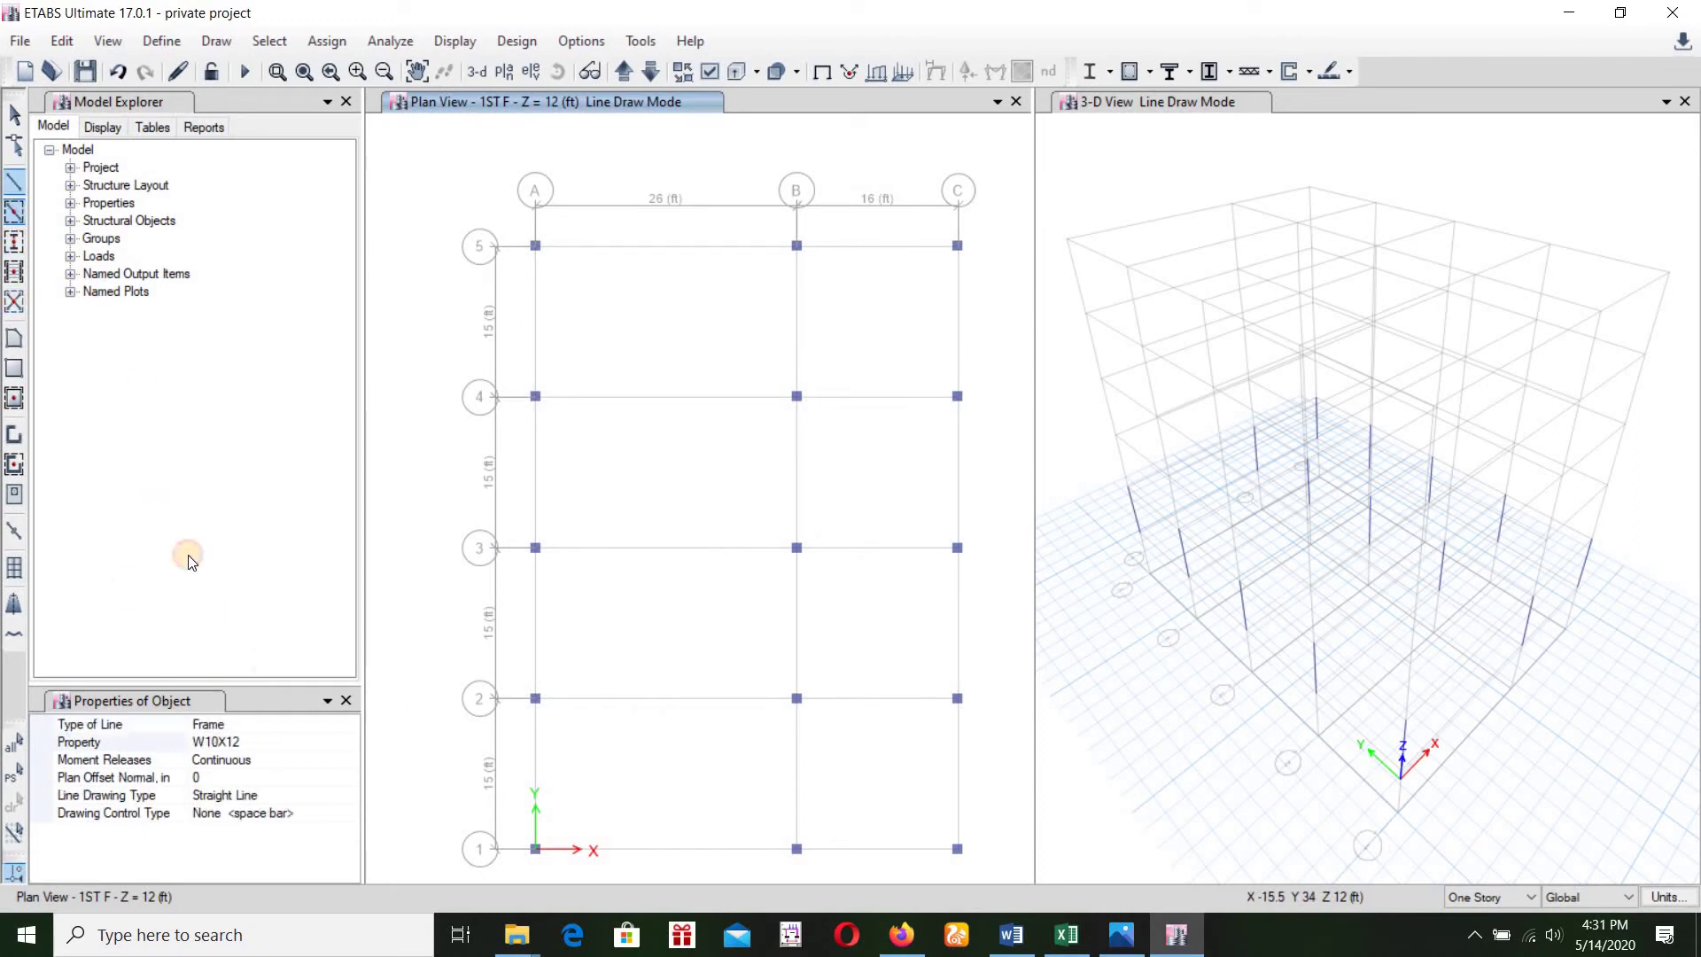
click(340, 744)
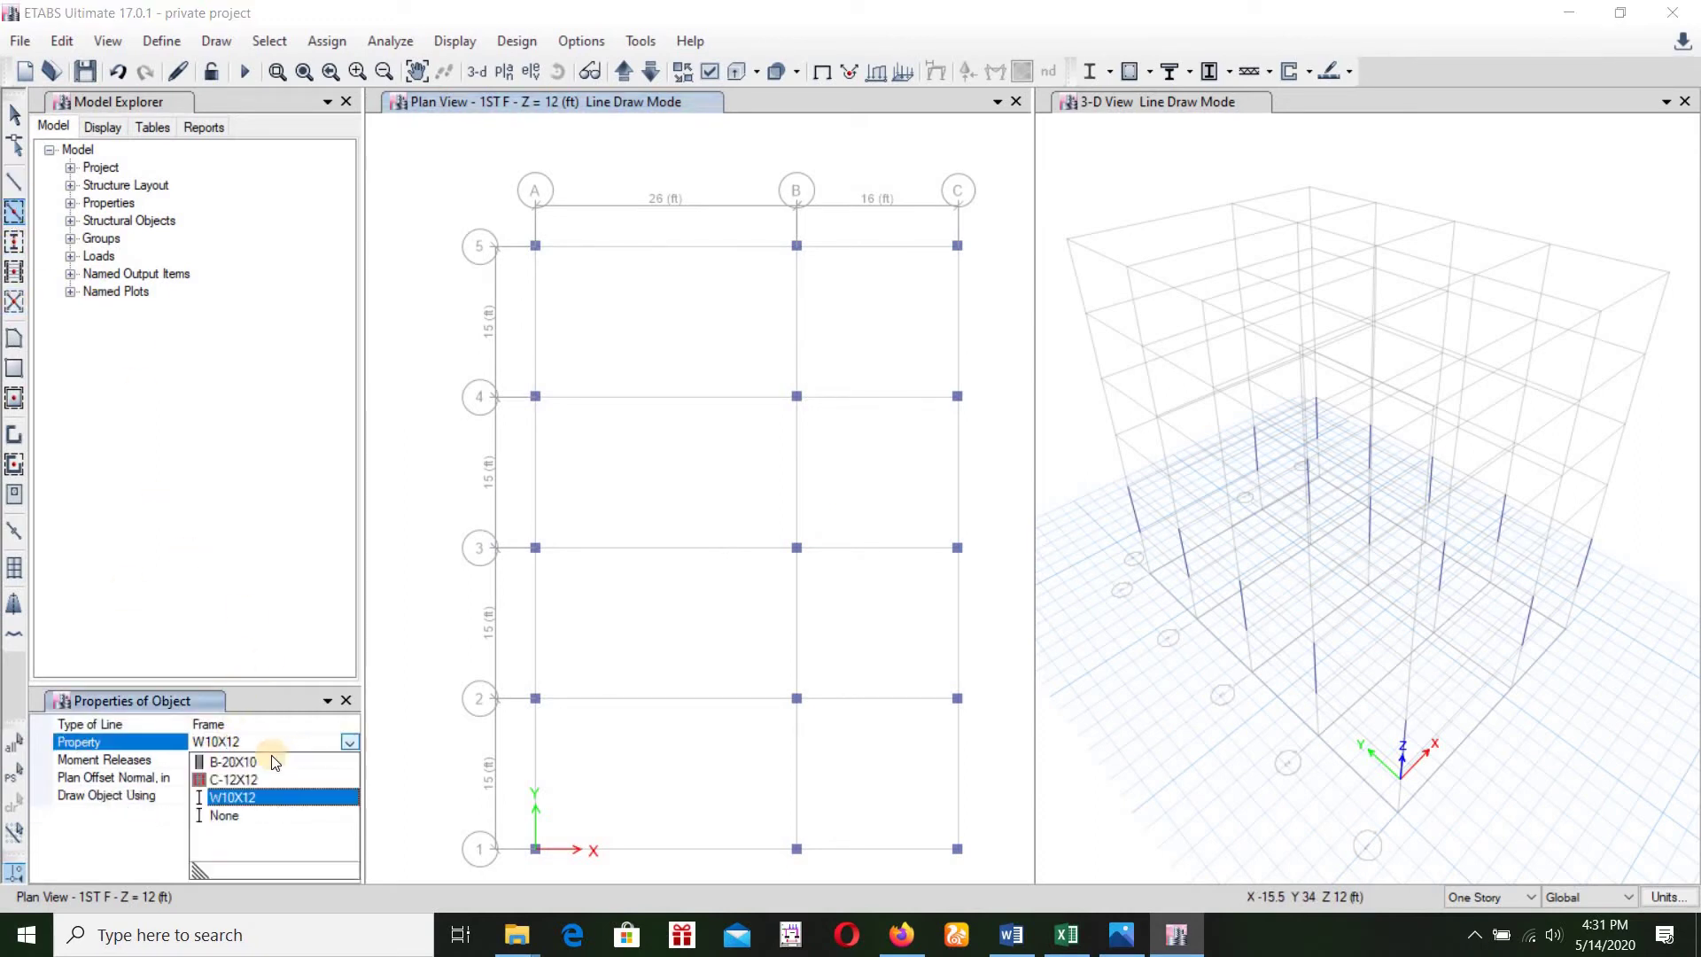
click(254, 761)
mouse_move(469, 196)
mouse_down()
mouse_move(979, 834)
mouse_move(984, 864)
mouse_up()
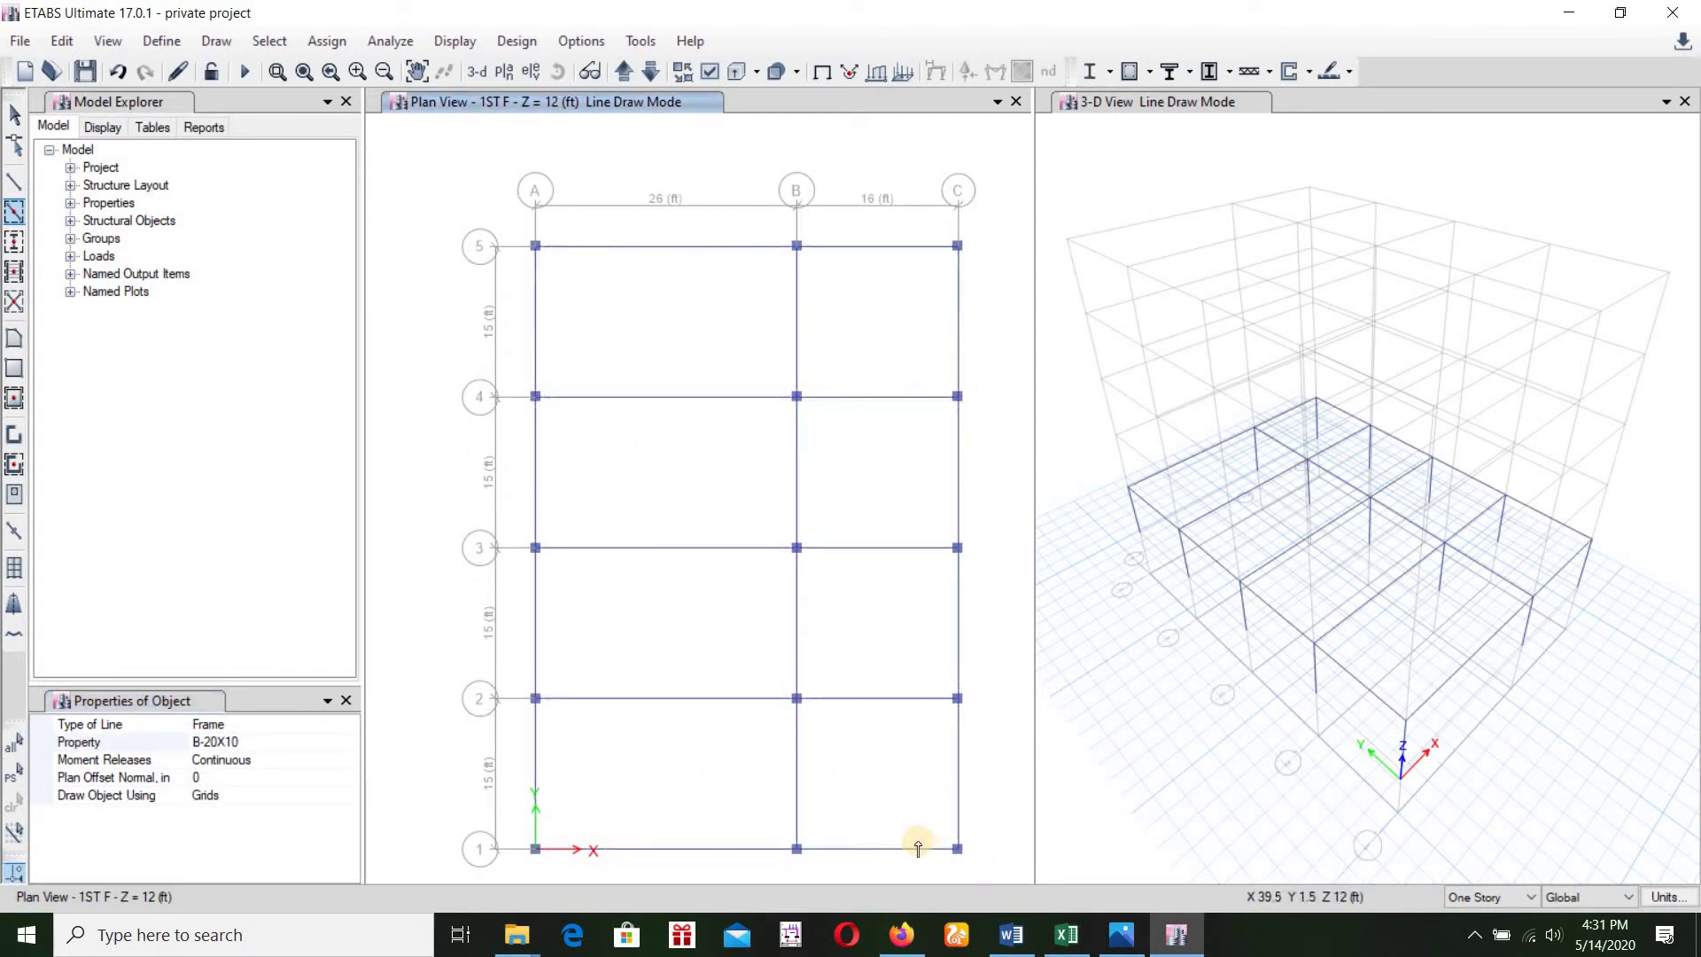
click(673, 547)
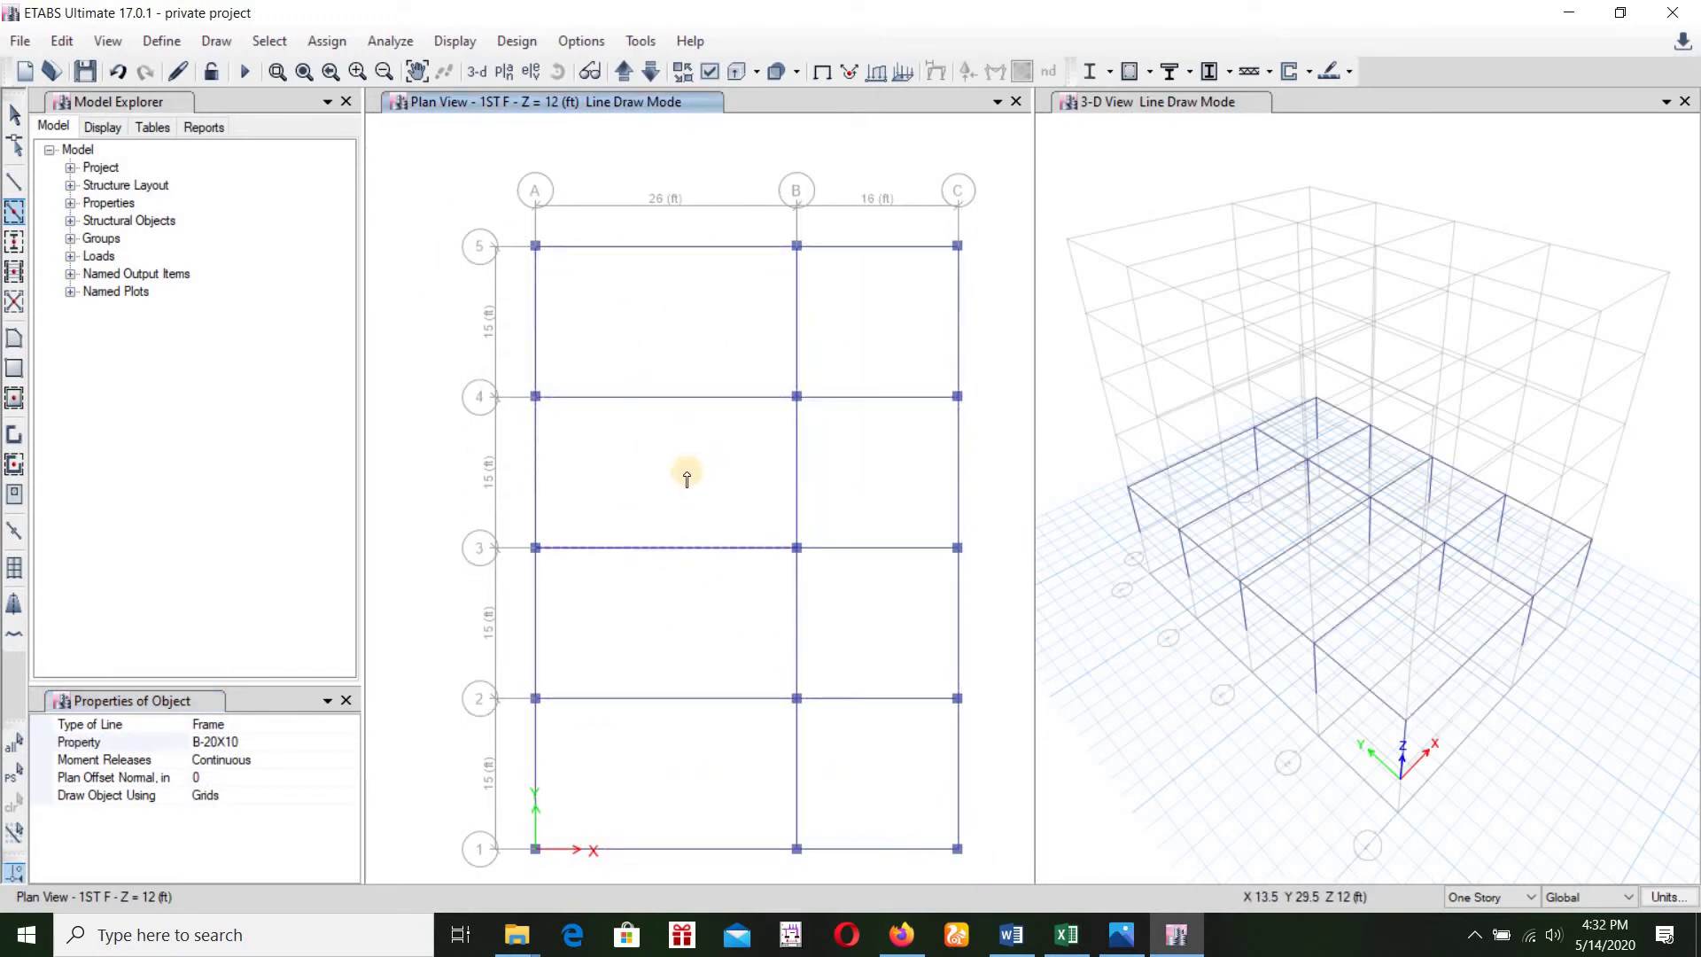
Draw a trial Deck1 floor panel through B1, B2, C2, C1 and undo it
click(216, 40)
mouse_move(306, 191)
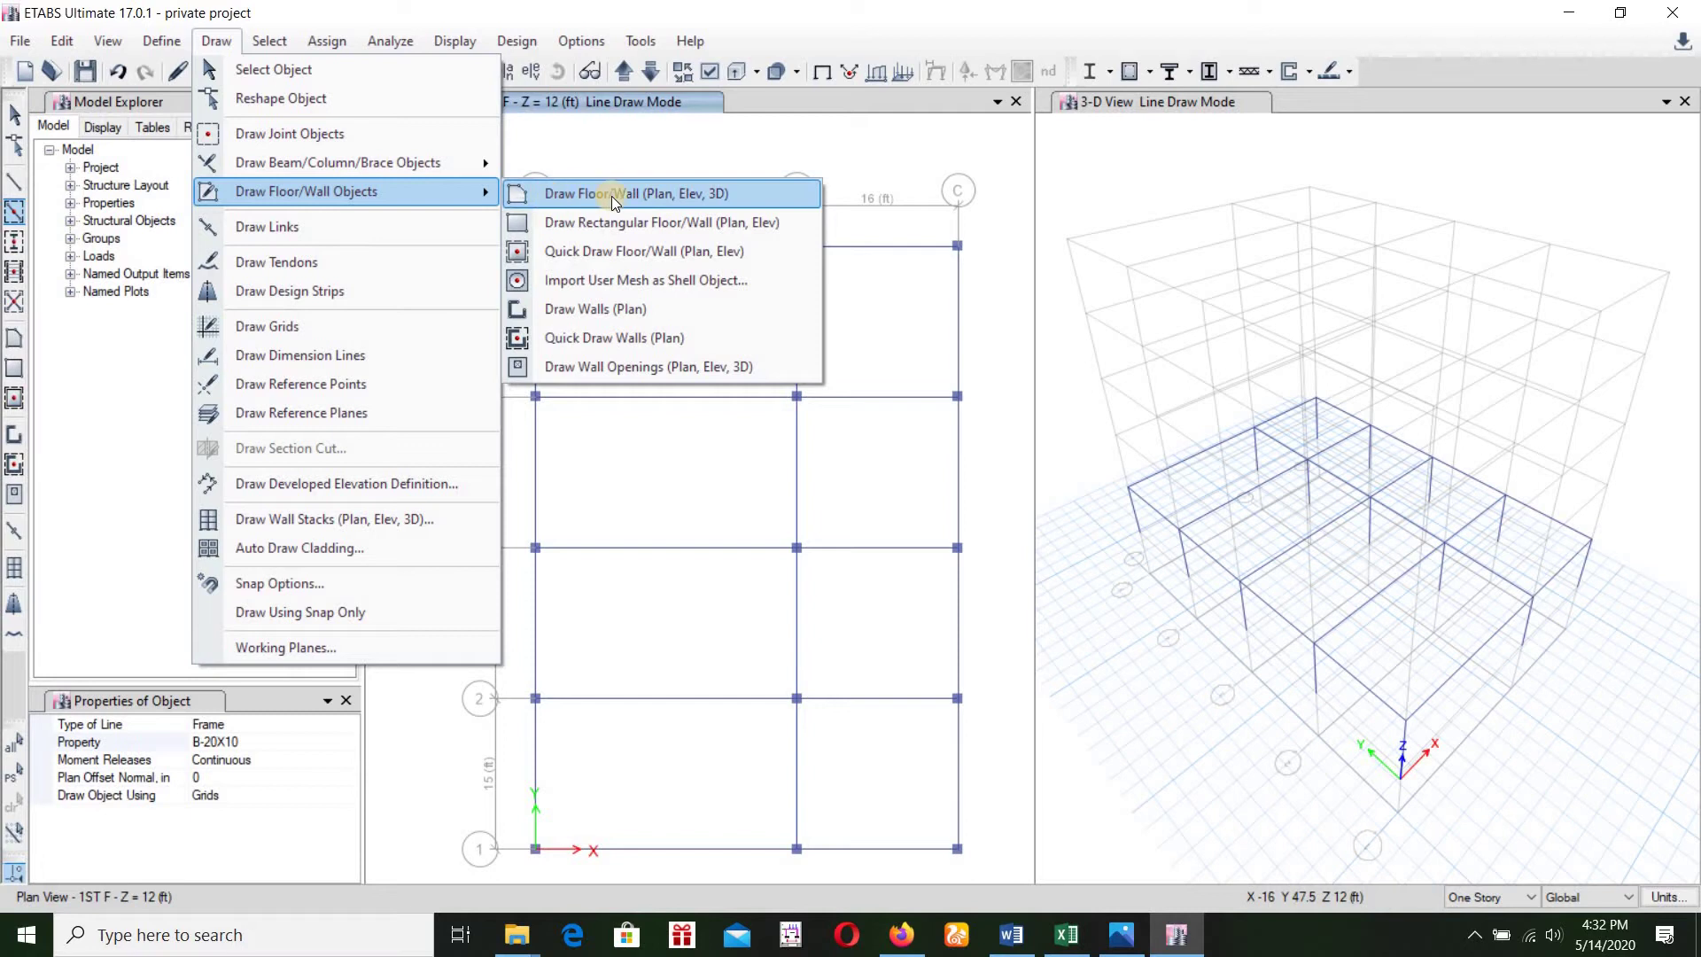
click(559, 199)
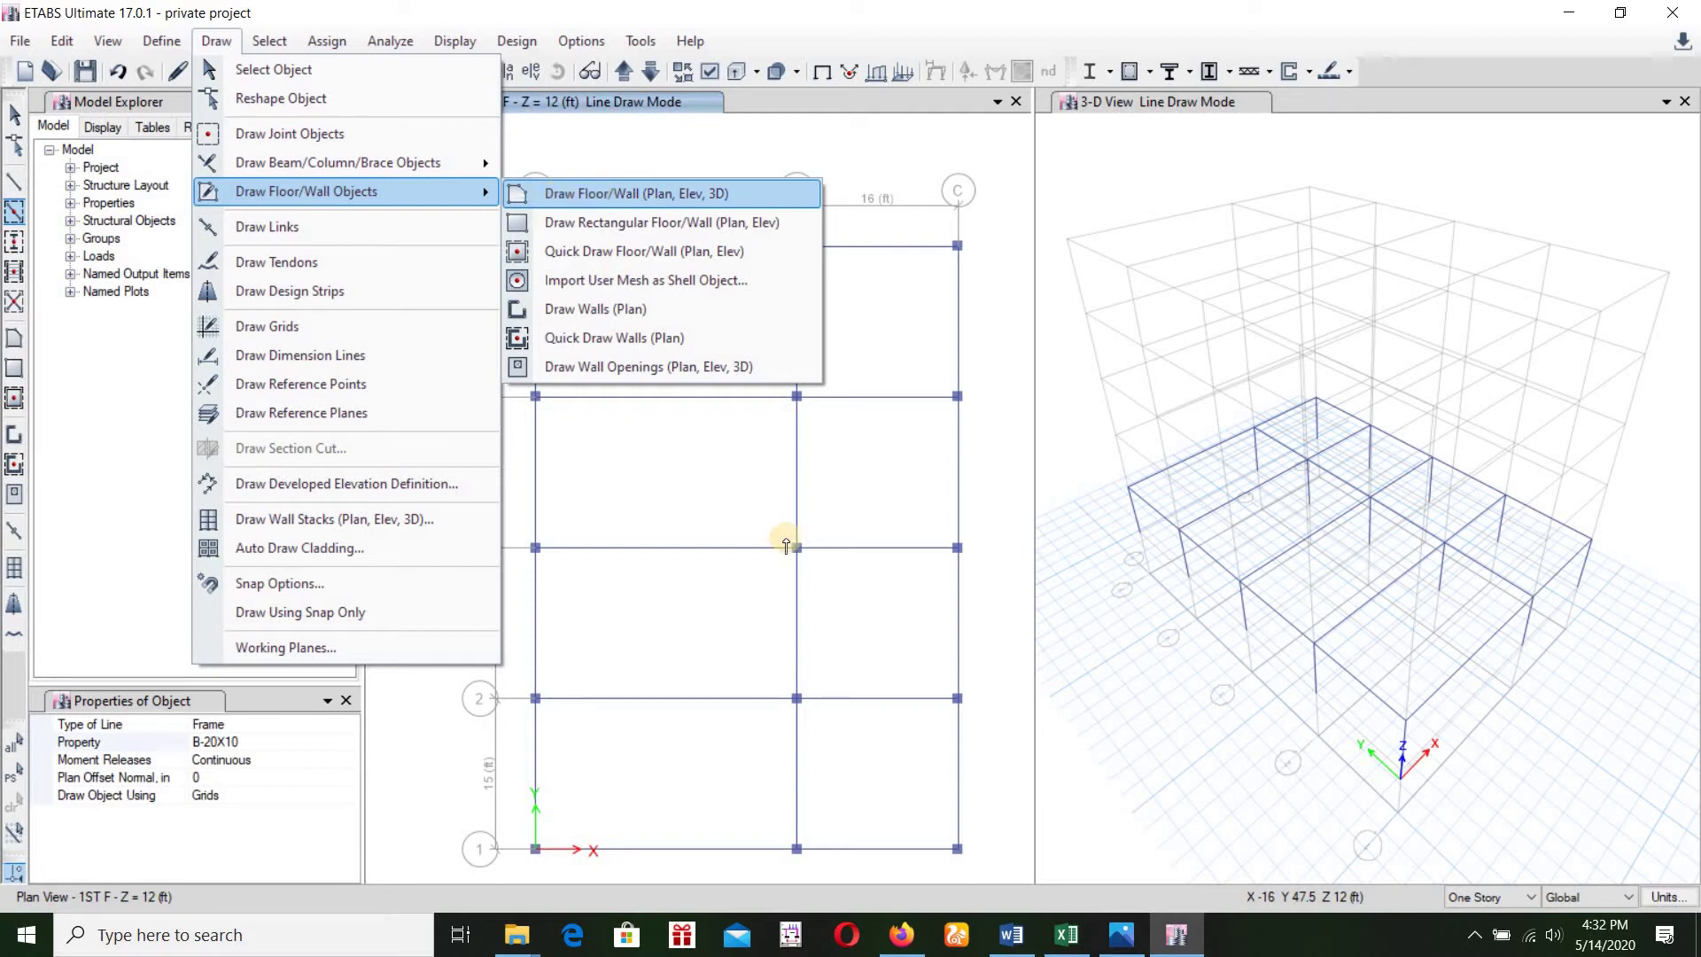
click(798, 850)
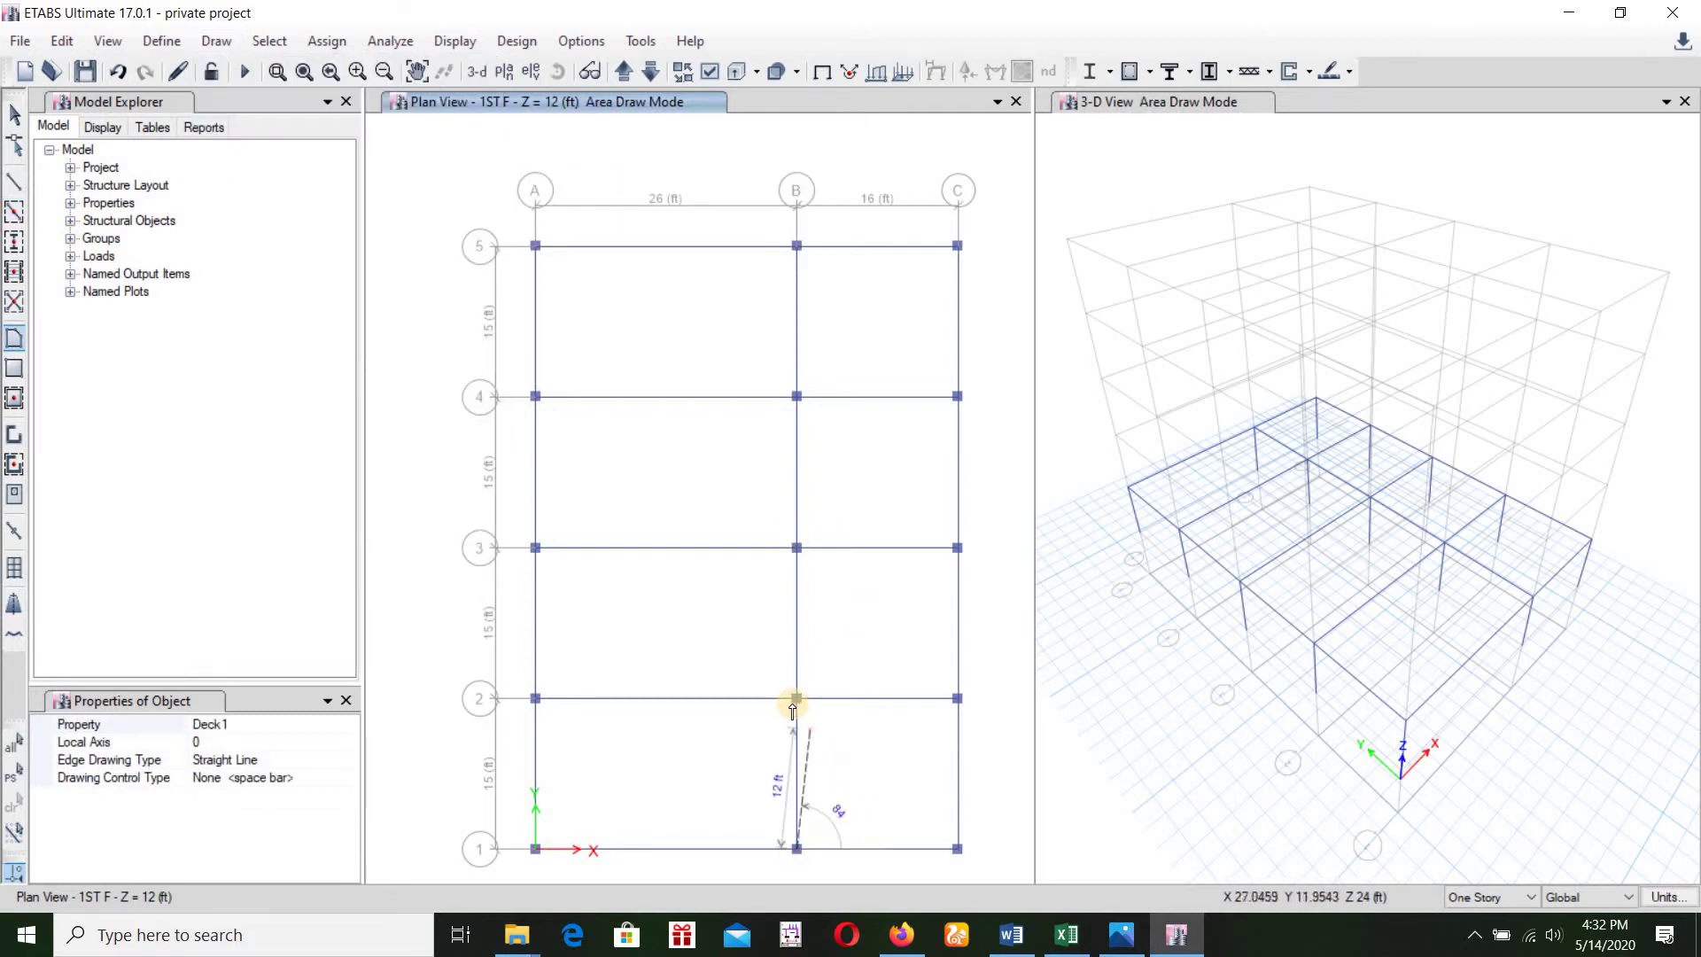
click(796, 698)
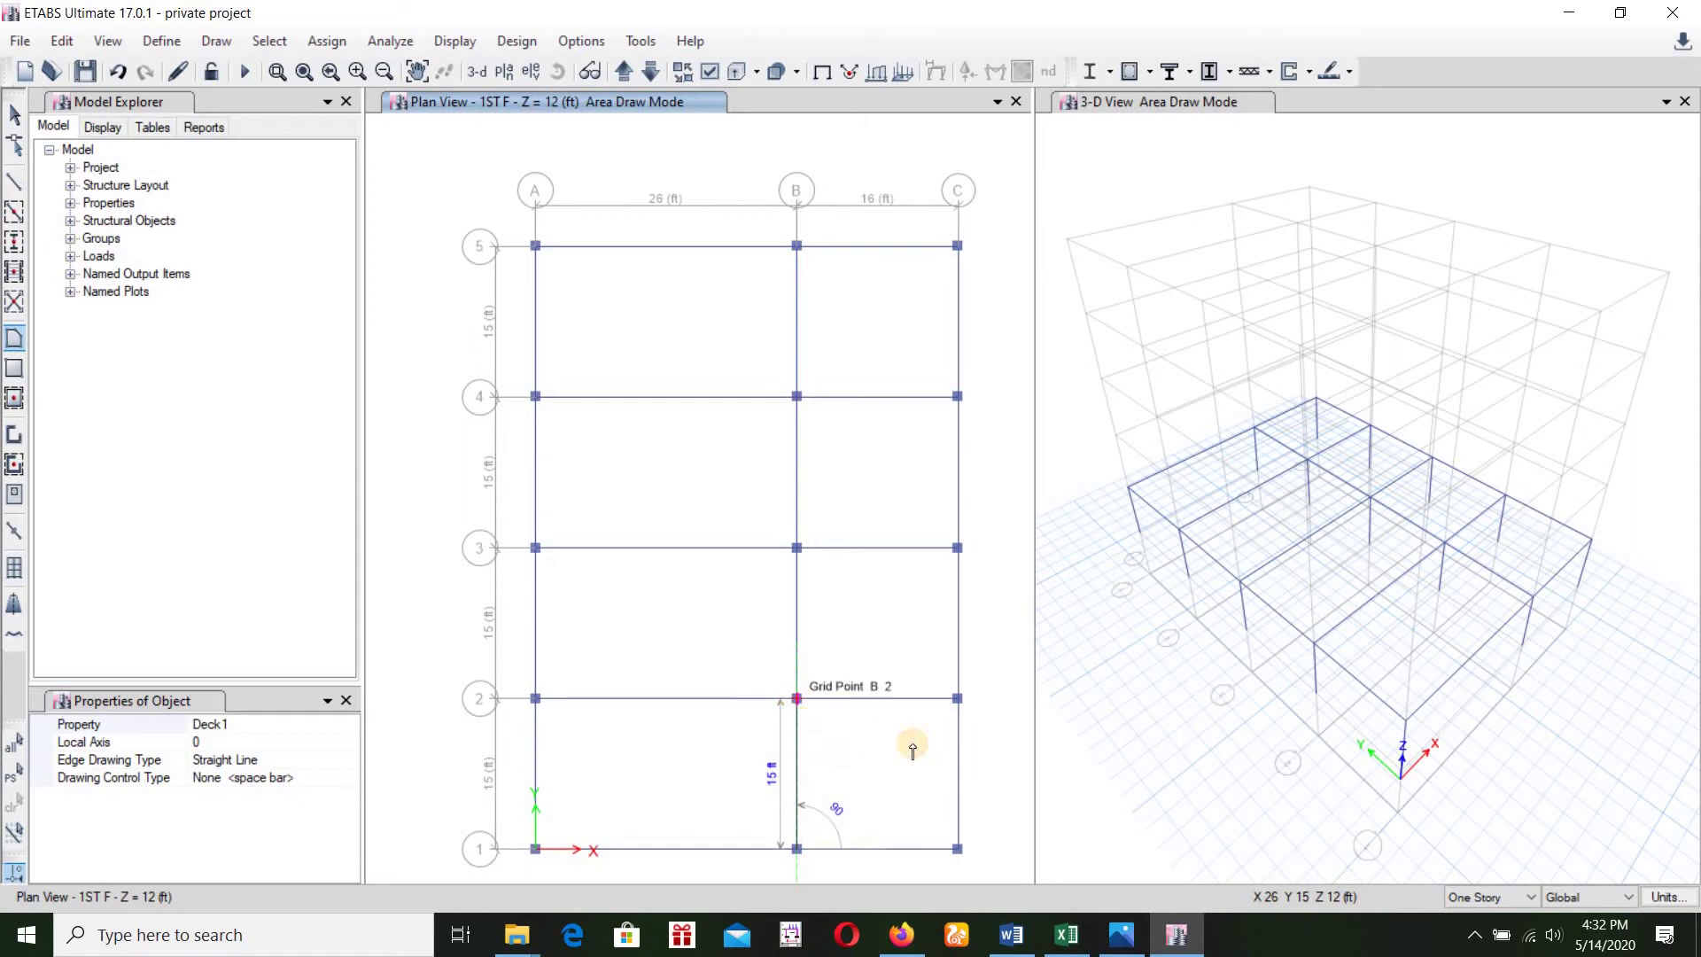
click(955, 701)
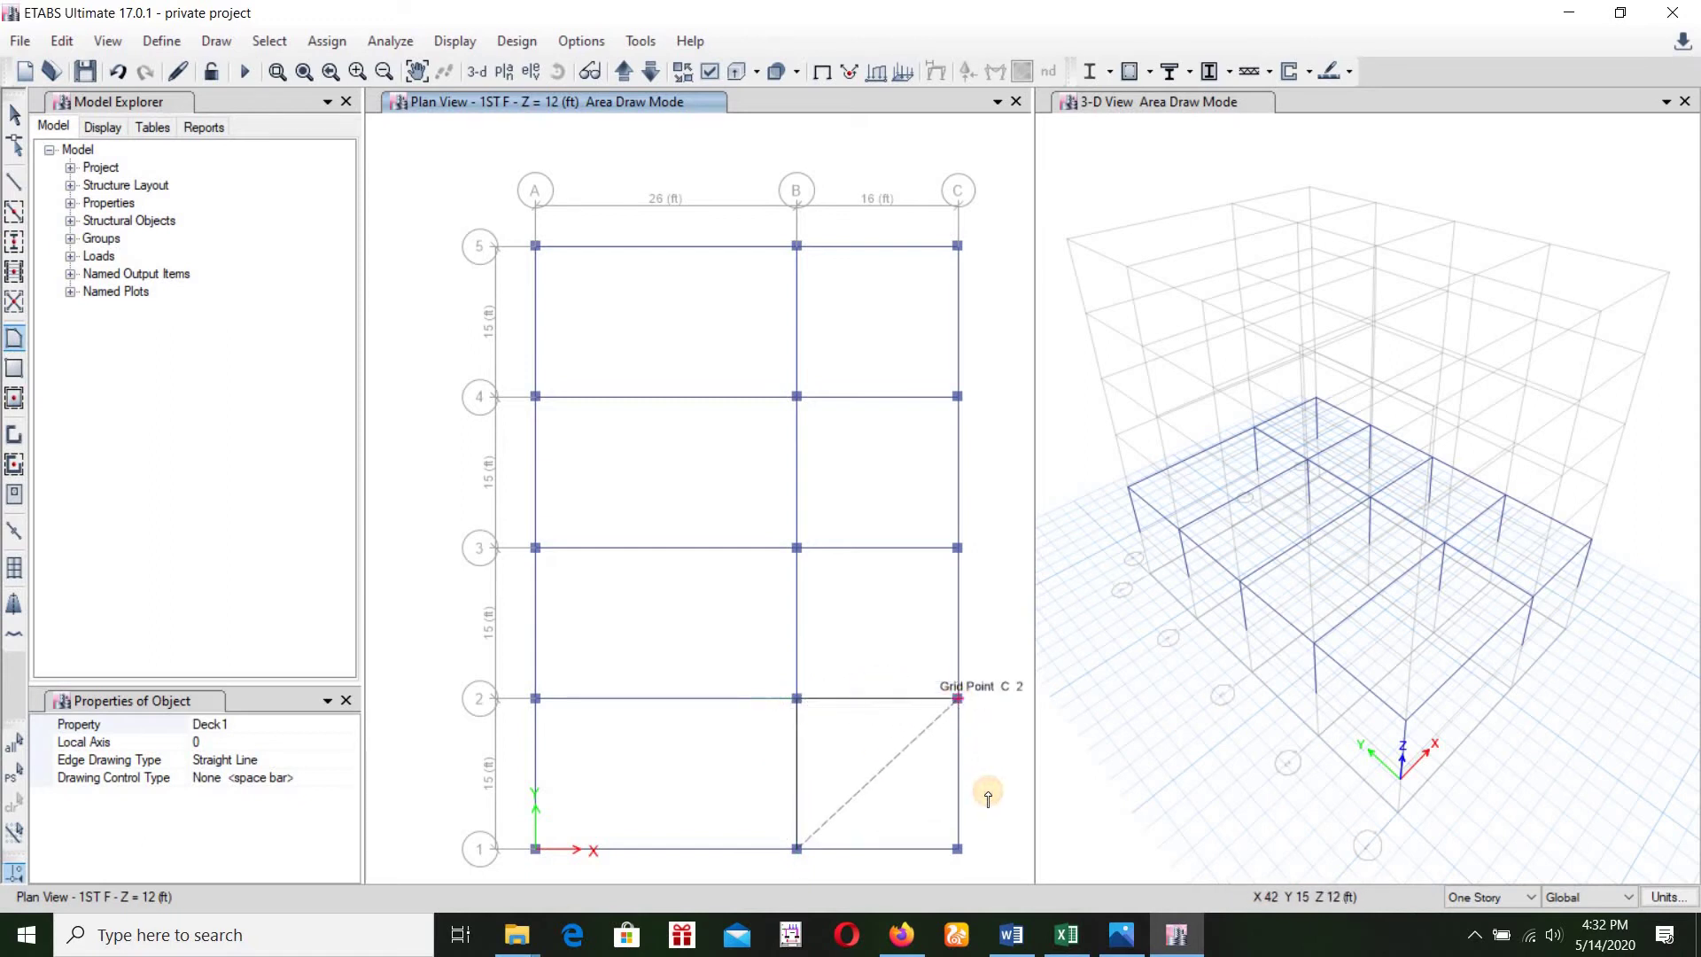
click(959, 847)
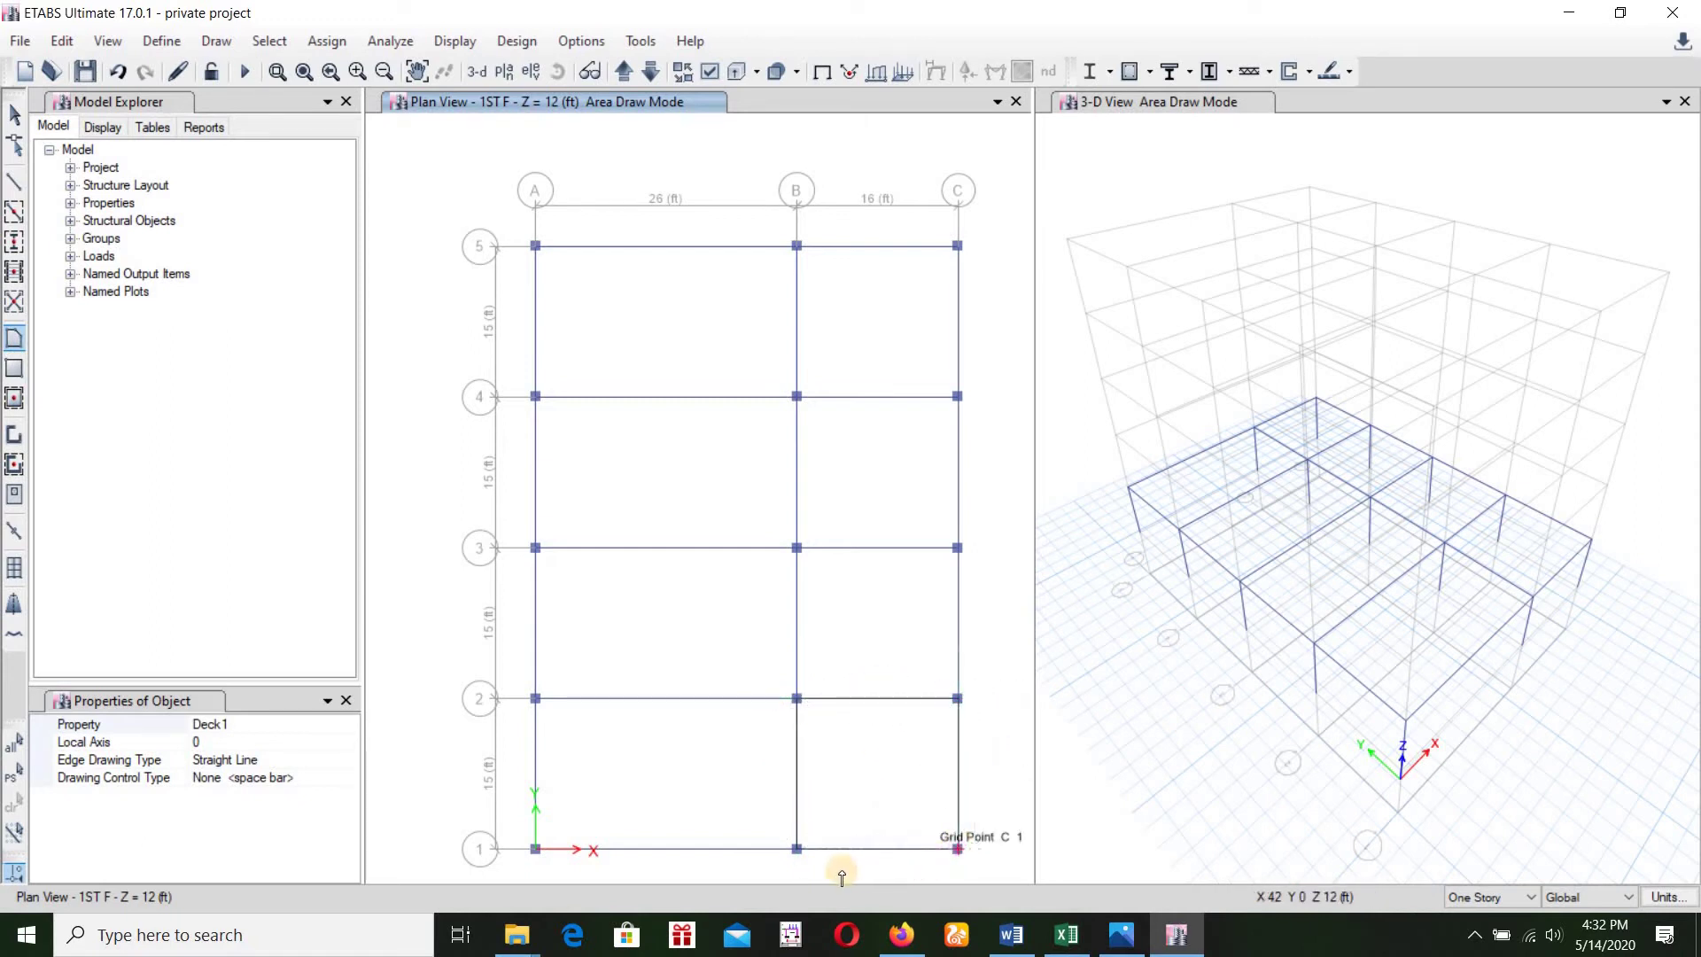
double_click(798, 850)
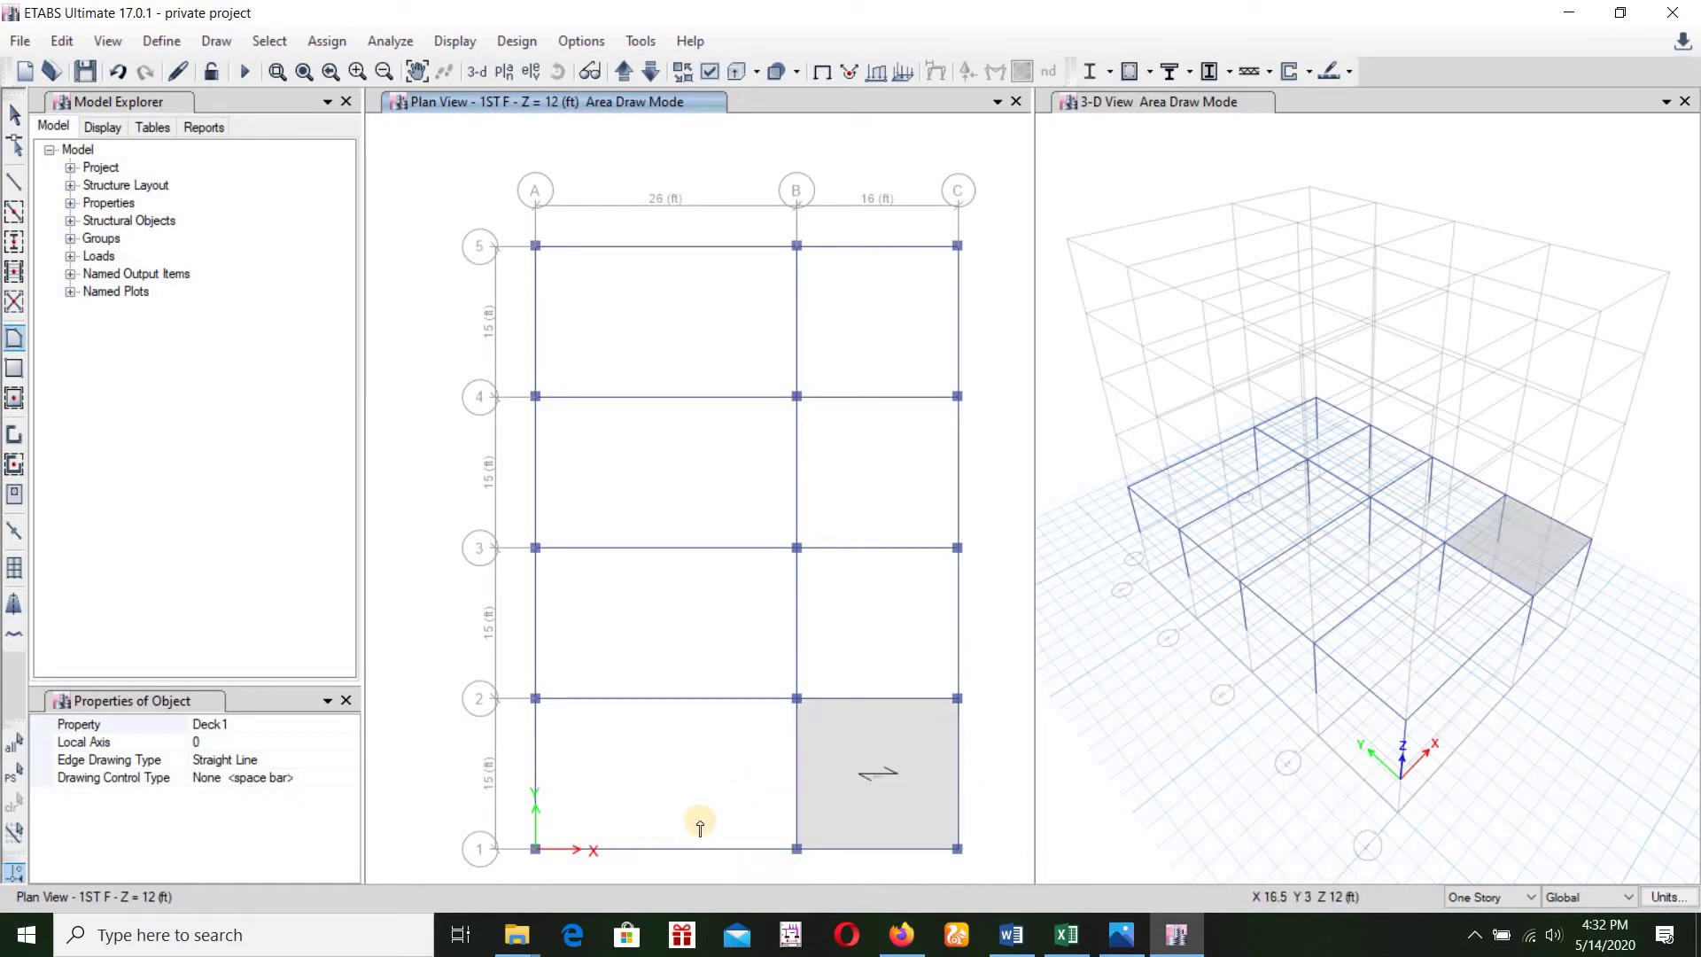
key(ctrl+z)
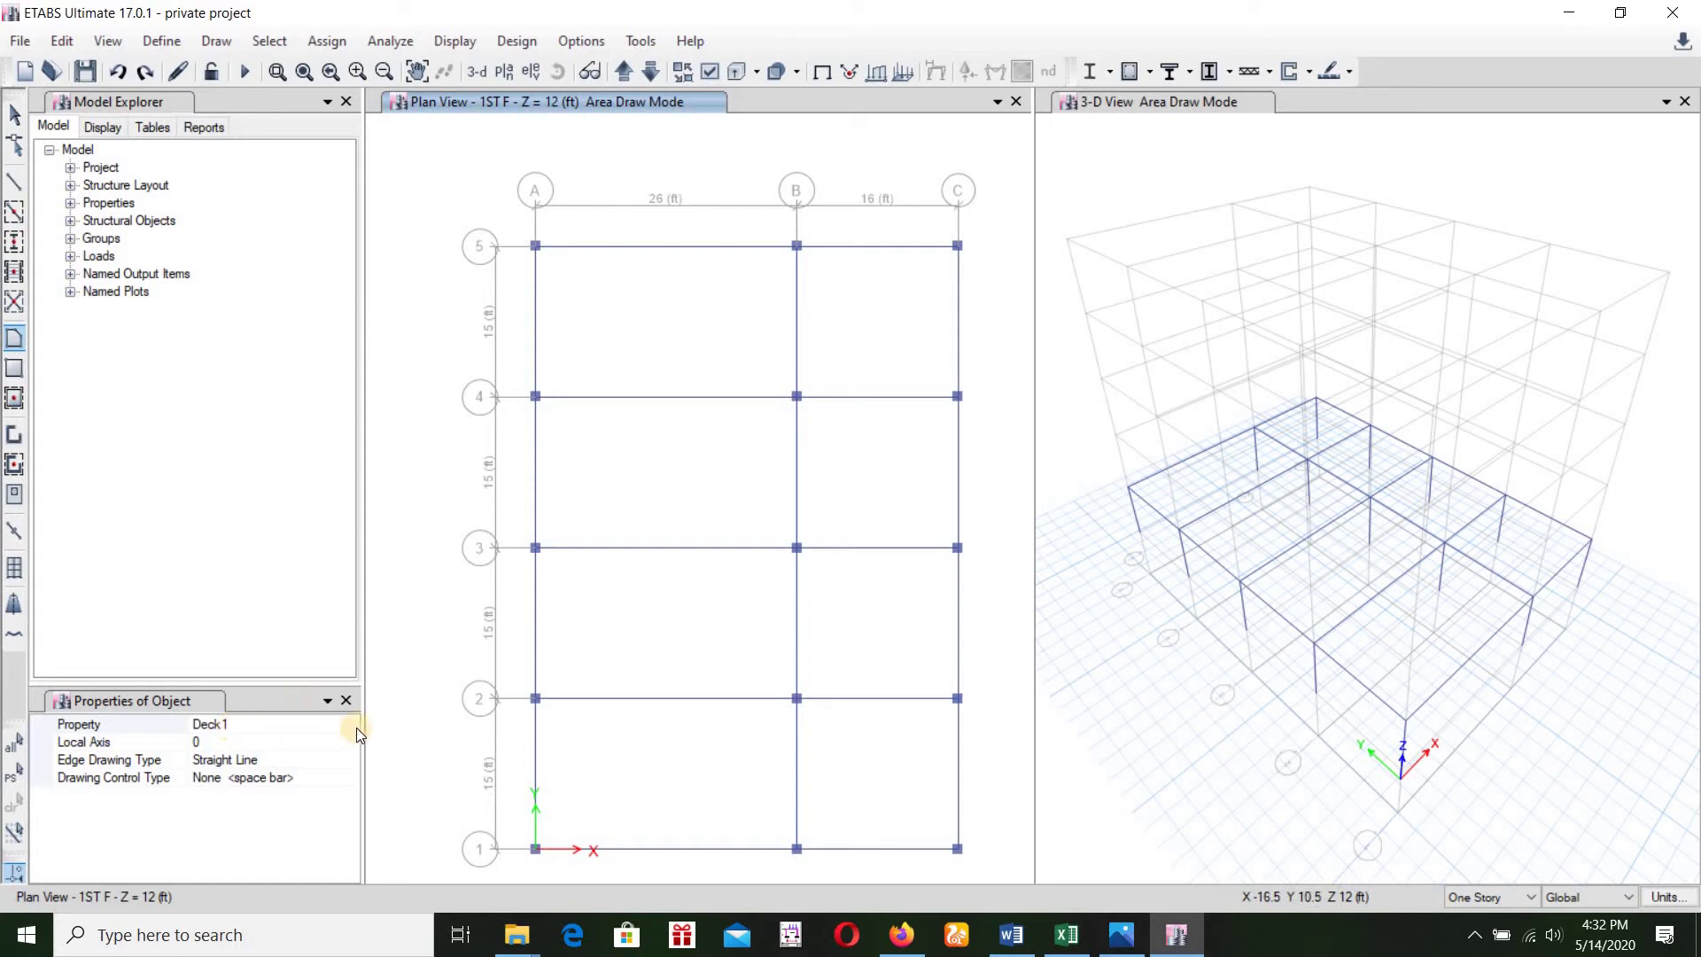
Set Slab 5" as the section for new floor areas
click(357, 726)
click(348, 723)
click(213, 801)
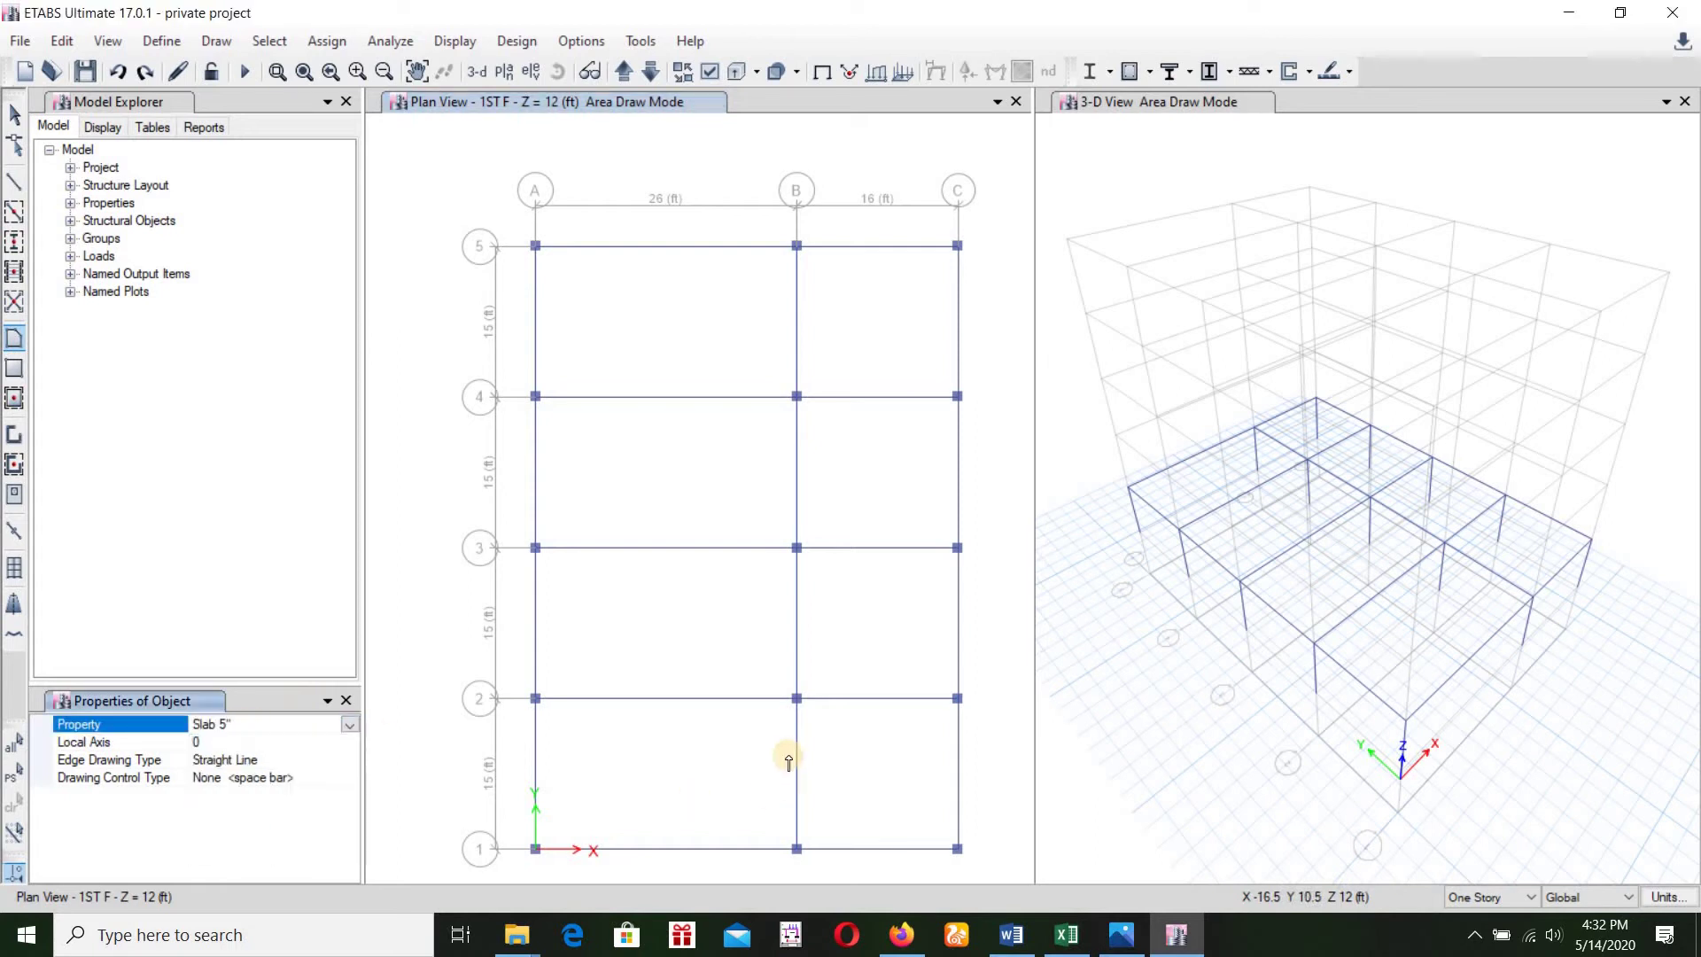
click(210, 36)
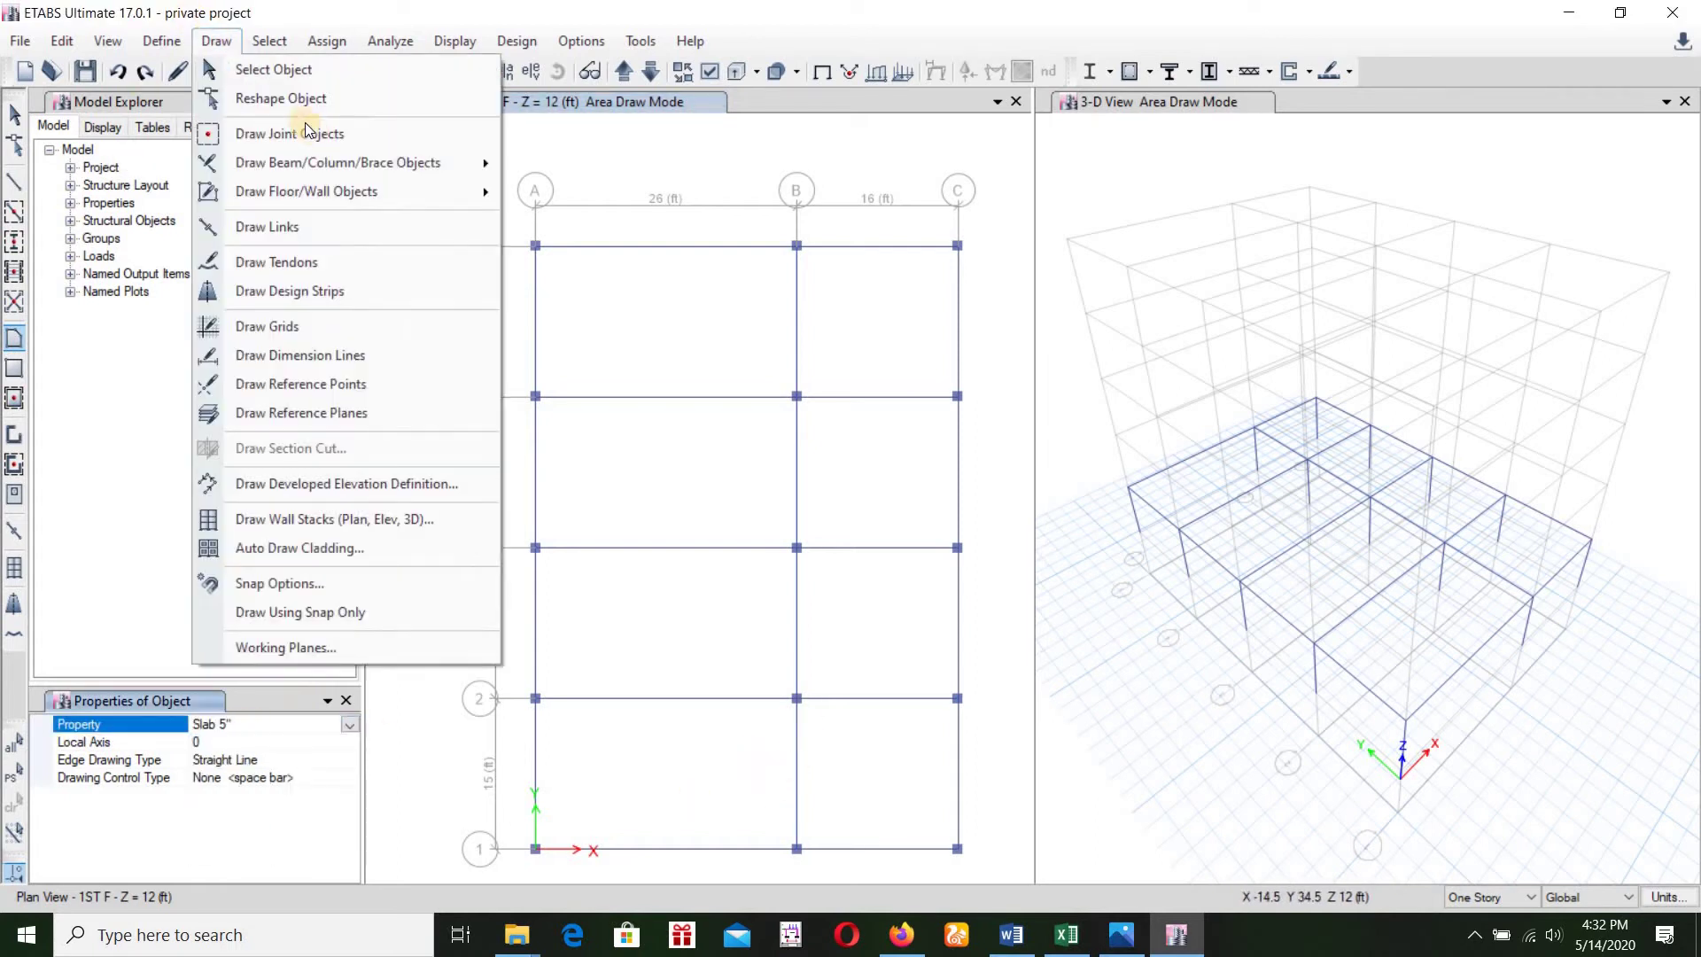
mouse_move(306, 192)
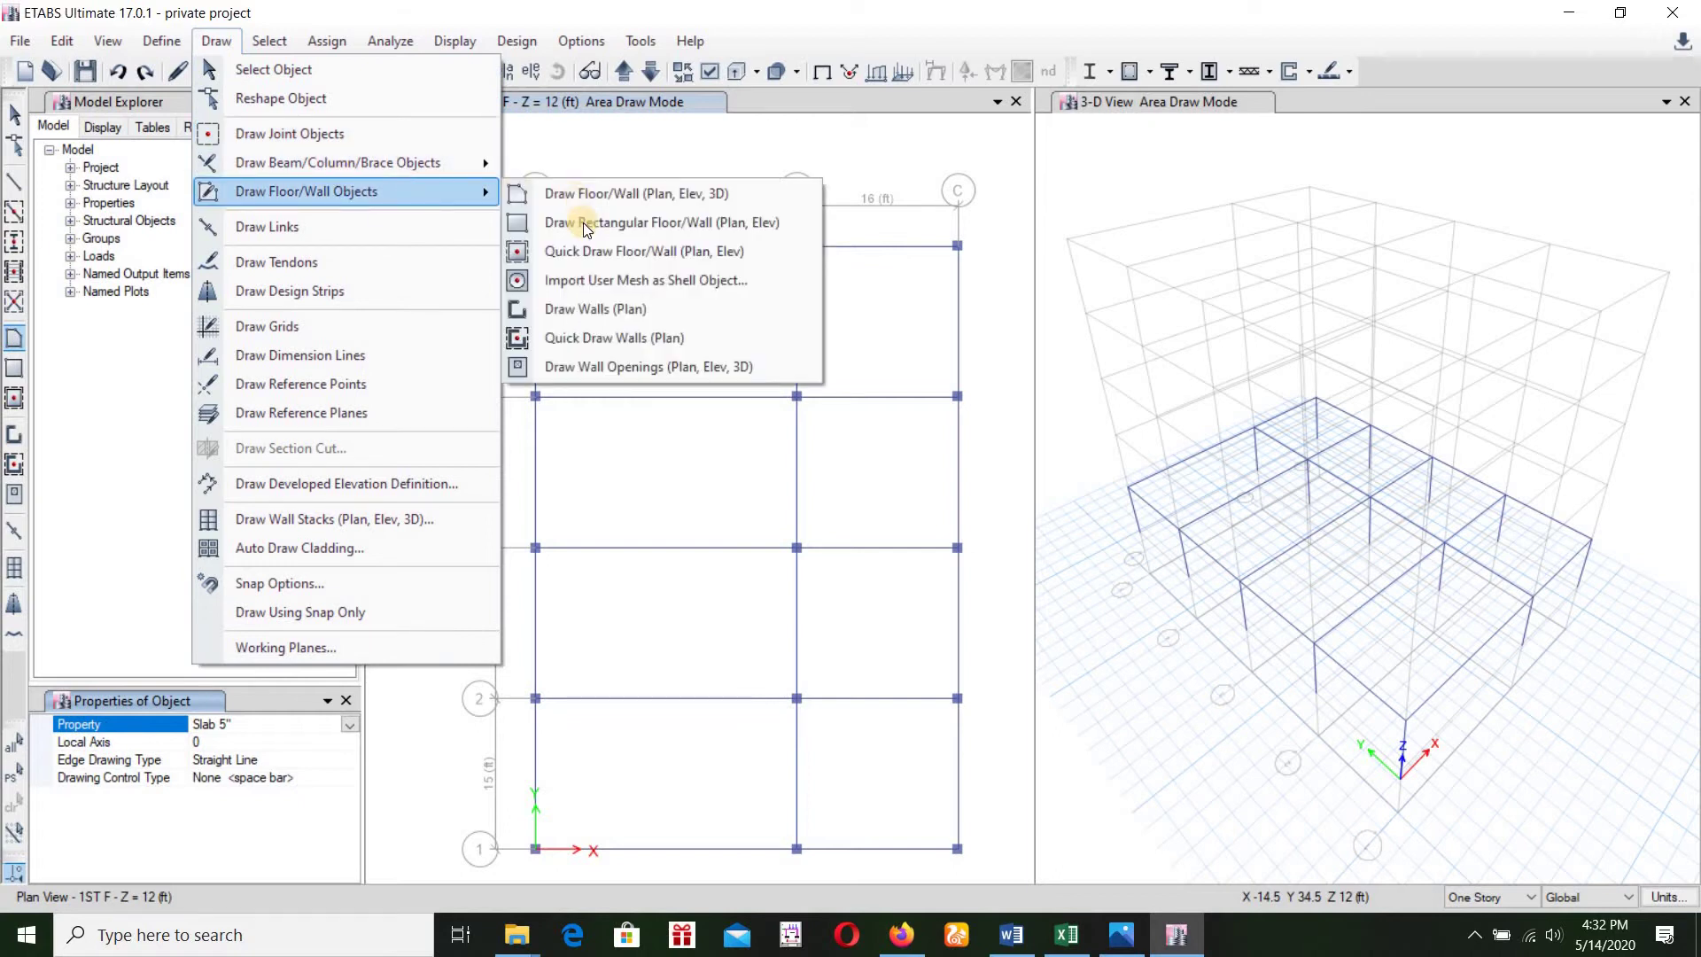
Draw a rectangular slab B1–C2, quick-fill the remaining B–C bays up to grid 5, then view the sketch
click(599, 221)
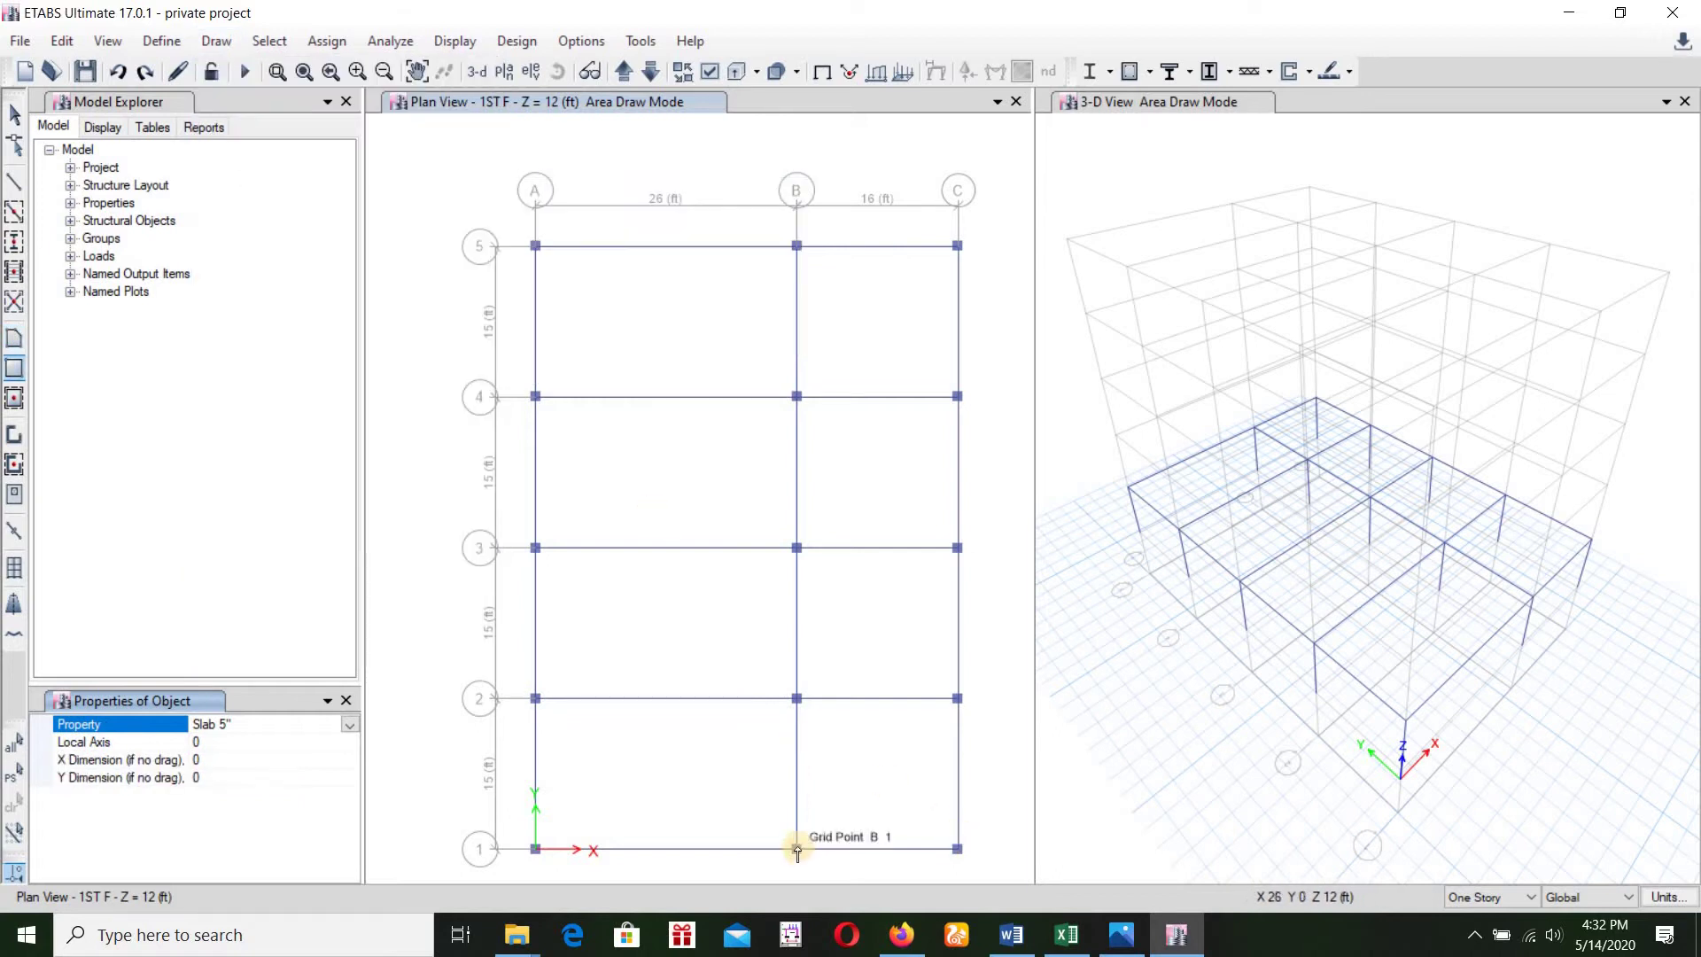
click(797, 848)
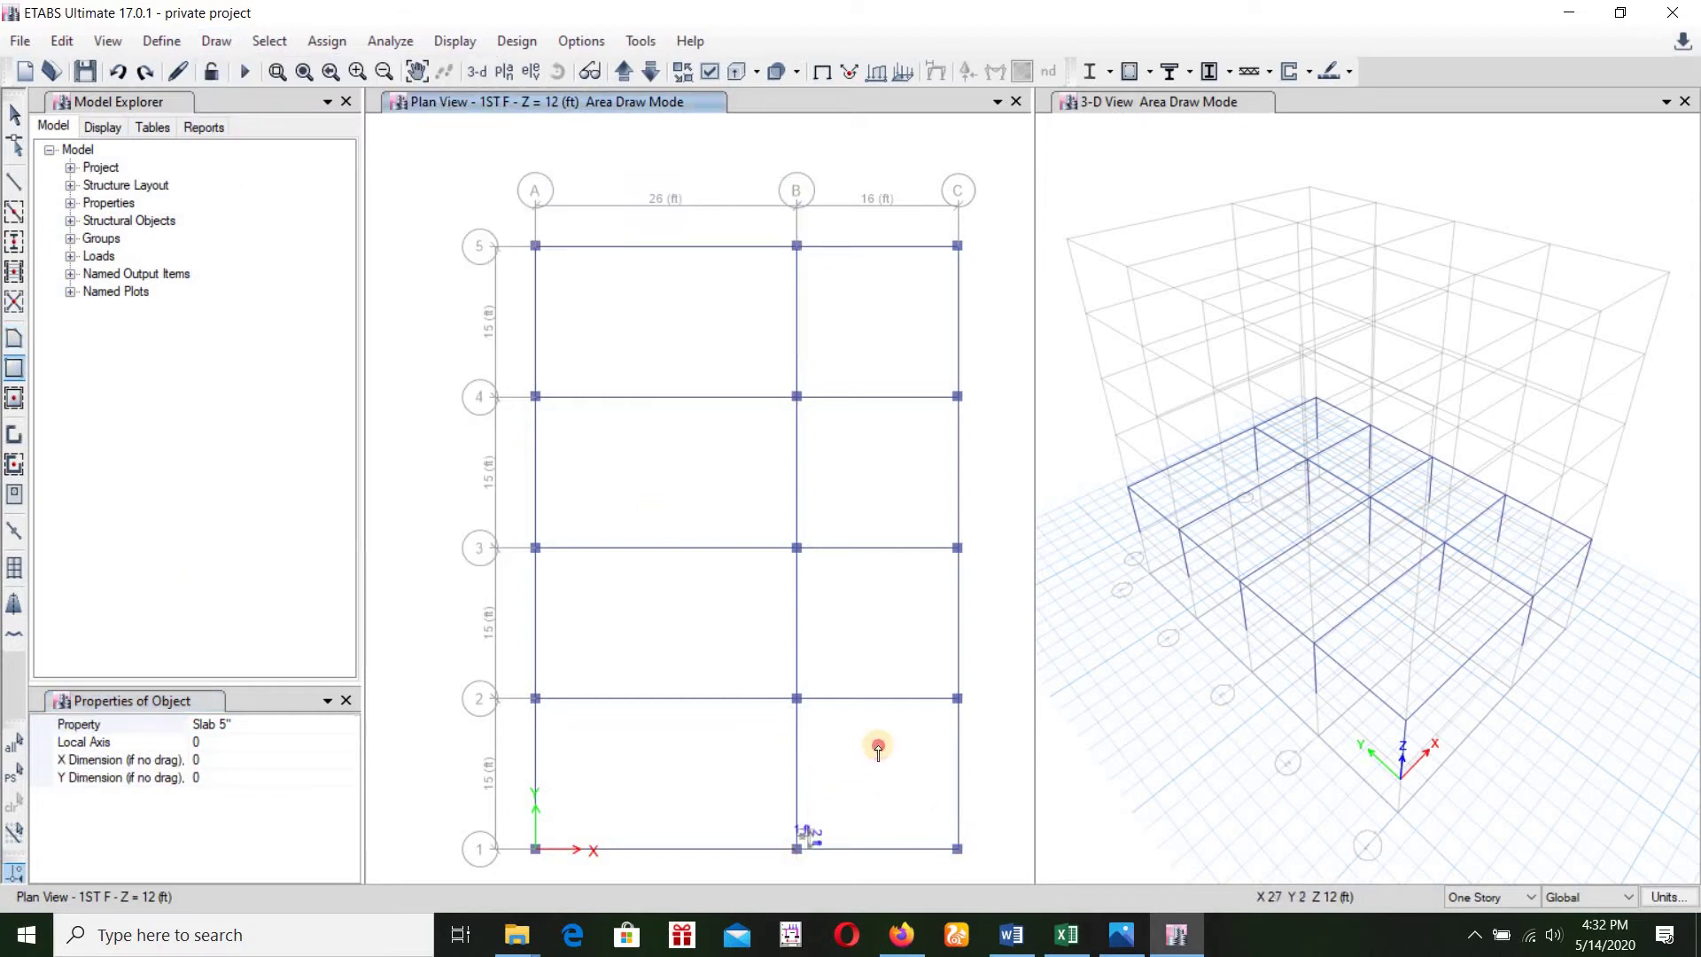
click(955, 699)
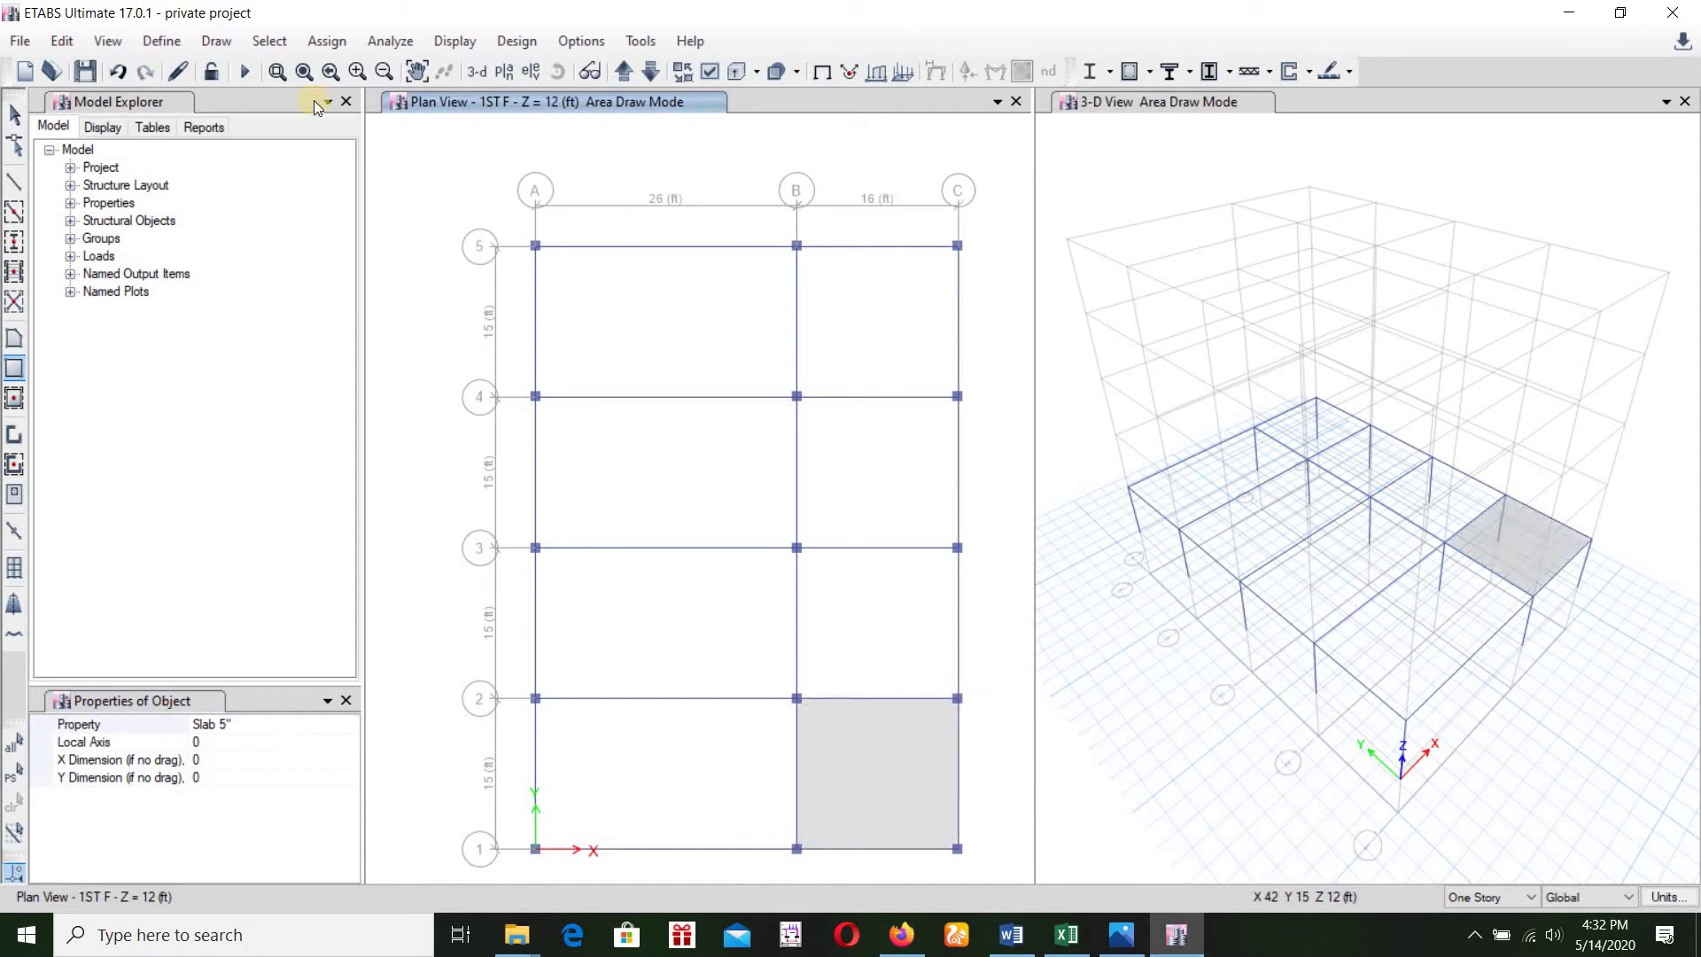
click(216, 42)
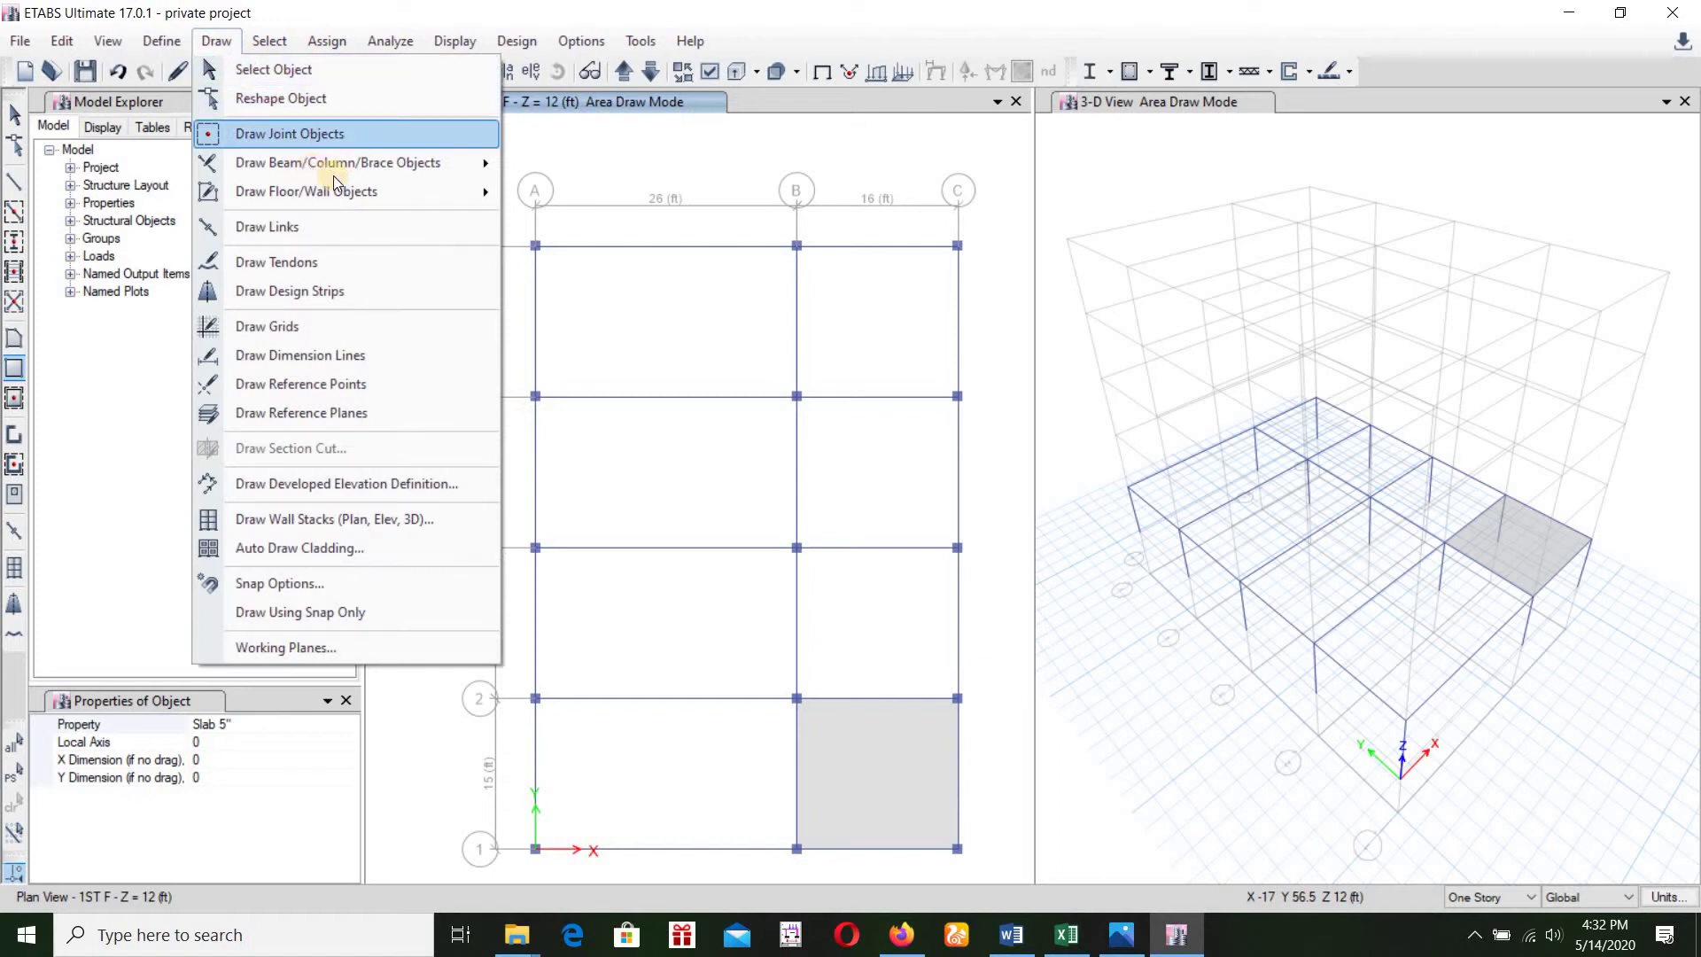
mouse_move(306, 192)
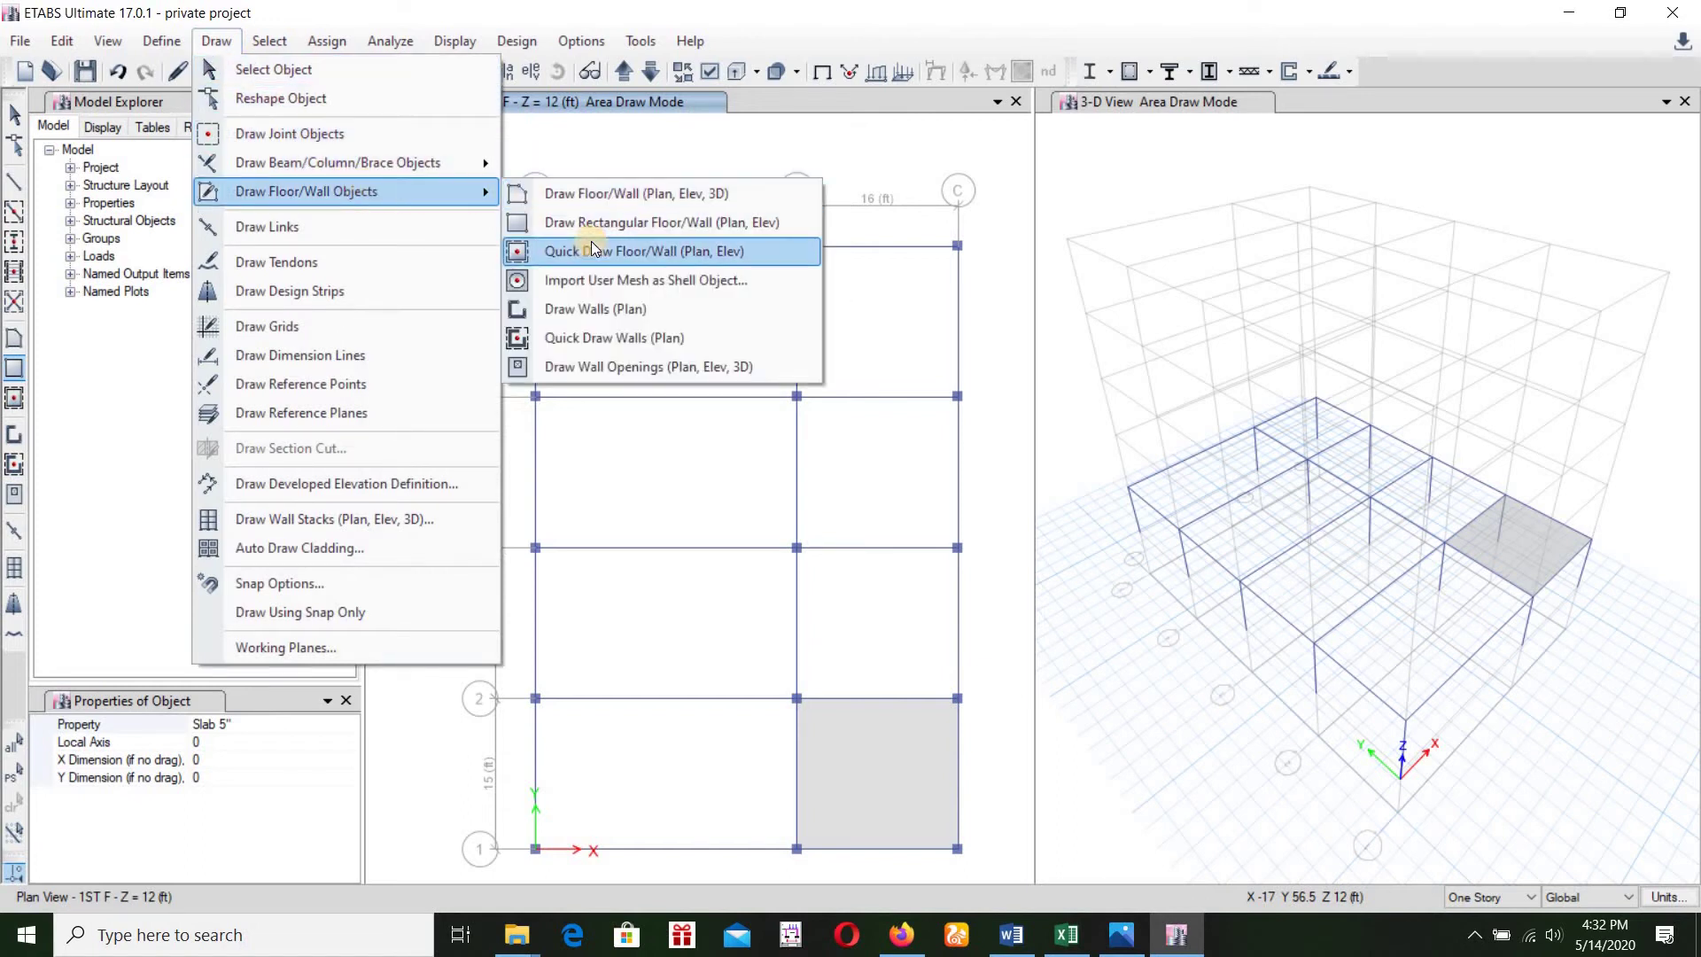
click(590, 241)
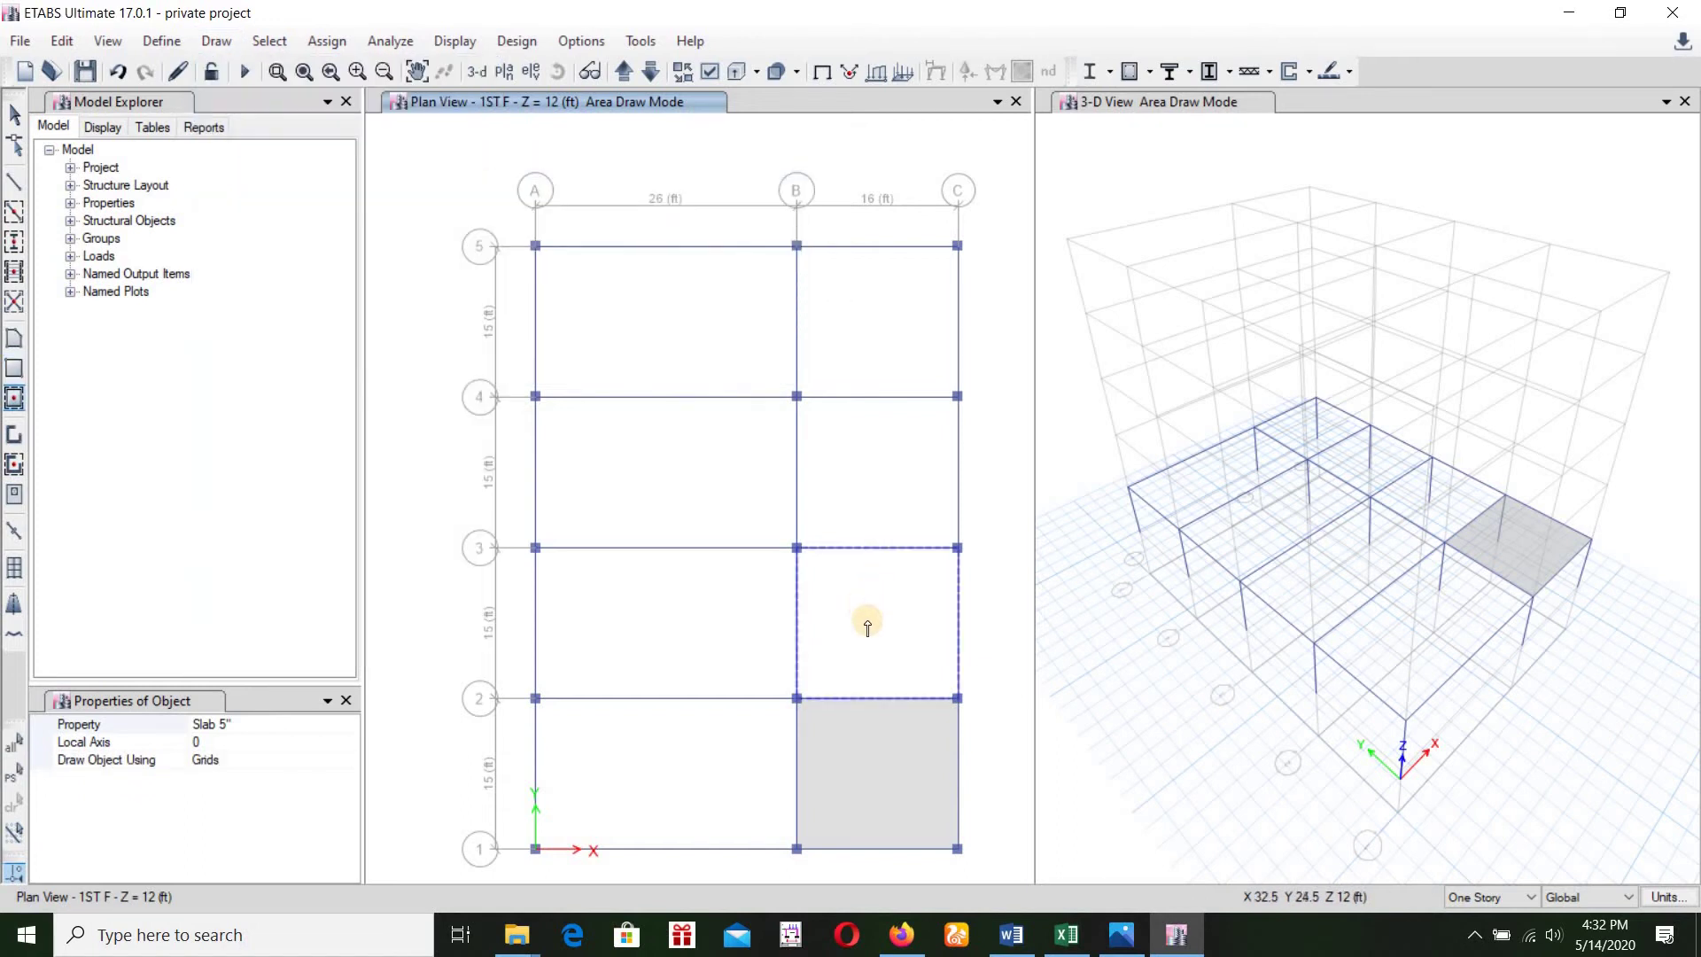
click(867, 488)
click(862, 357)
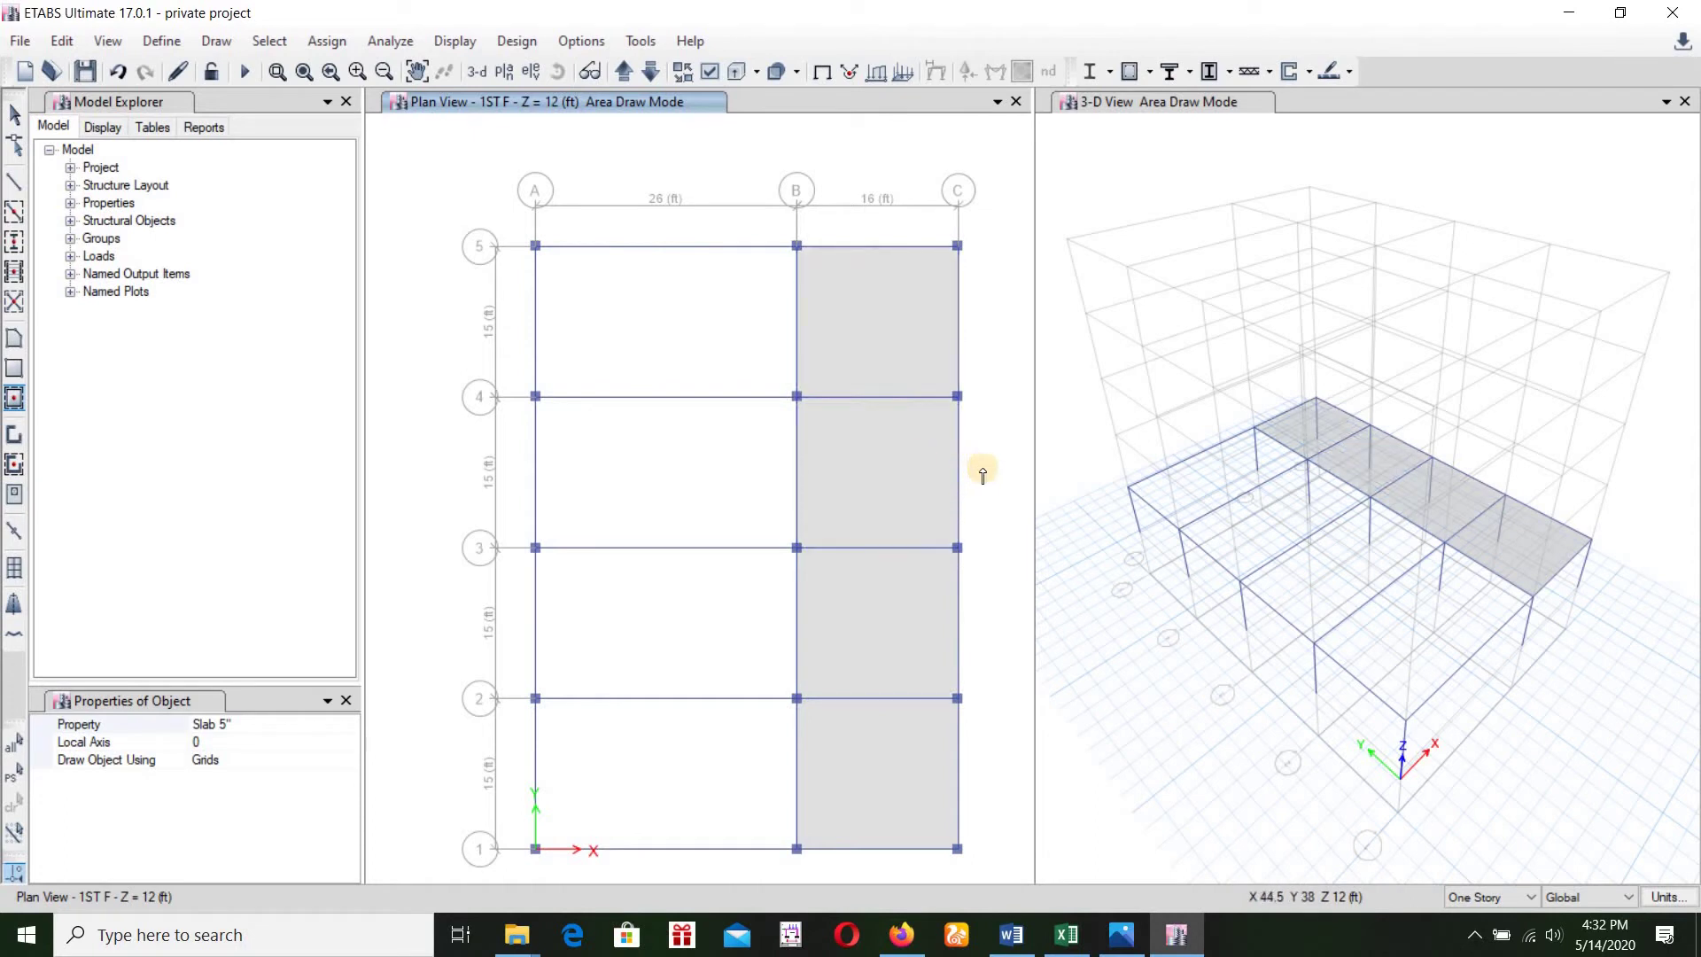
click(1123, 937)
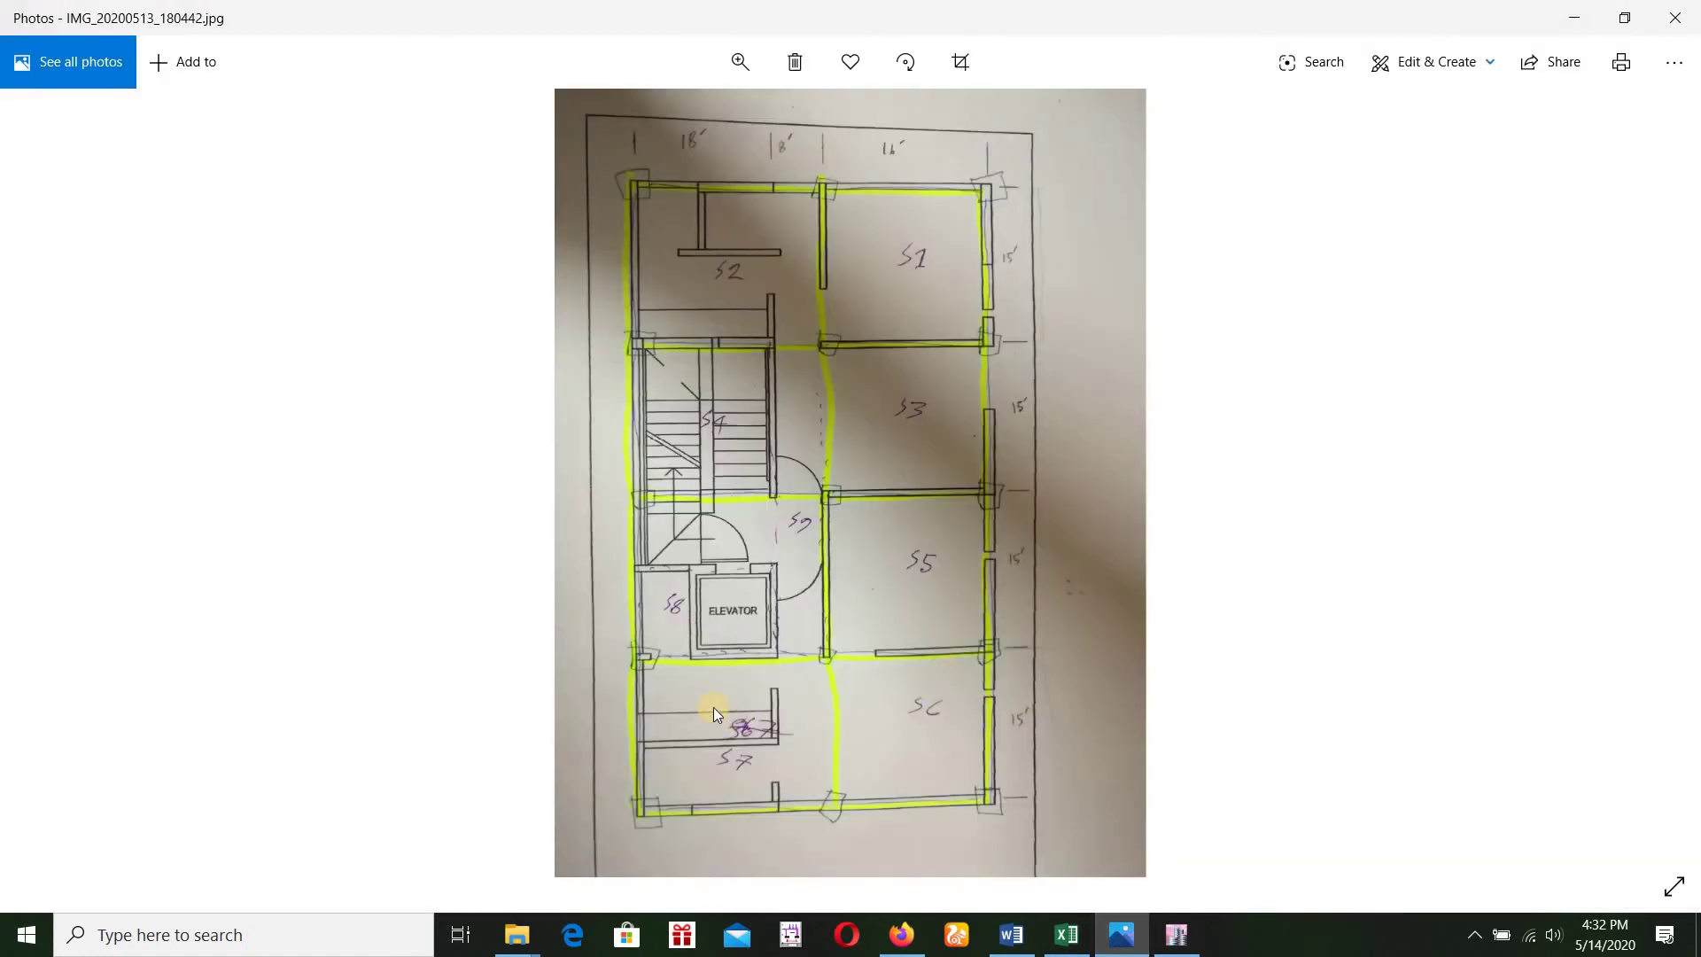
Quick-draw slabs in the A–B bays at grids 1–2, 4–5 and 2–3, checking against the sketch photo
click(1175, 934)
click(648, 769)
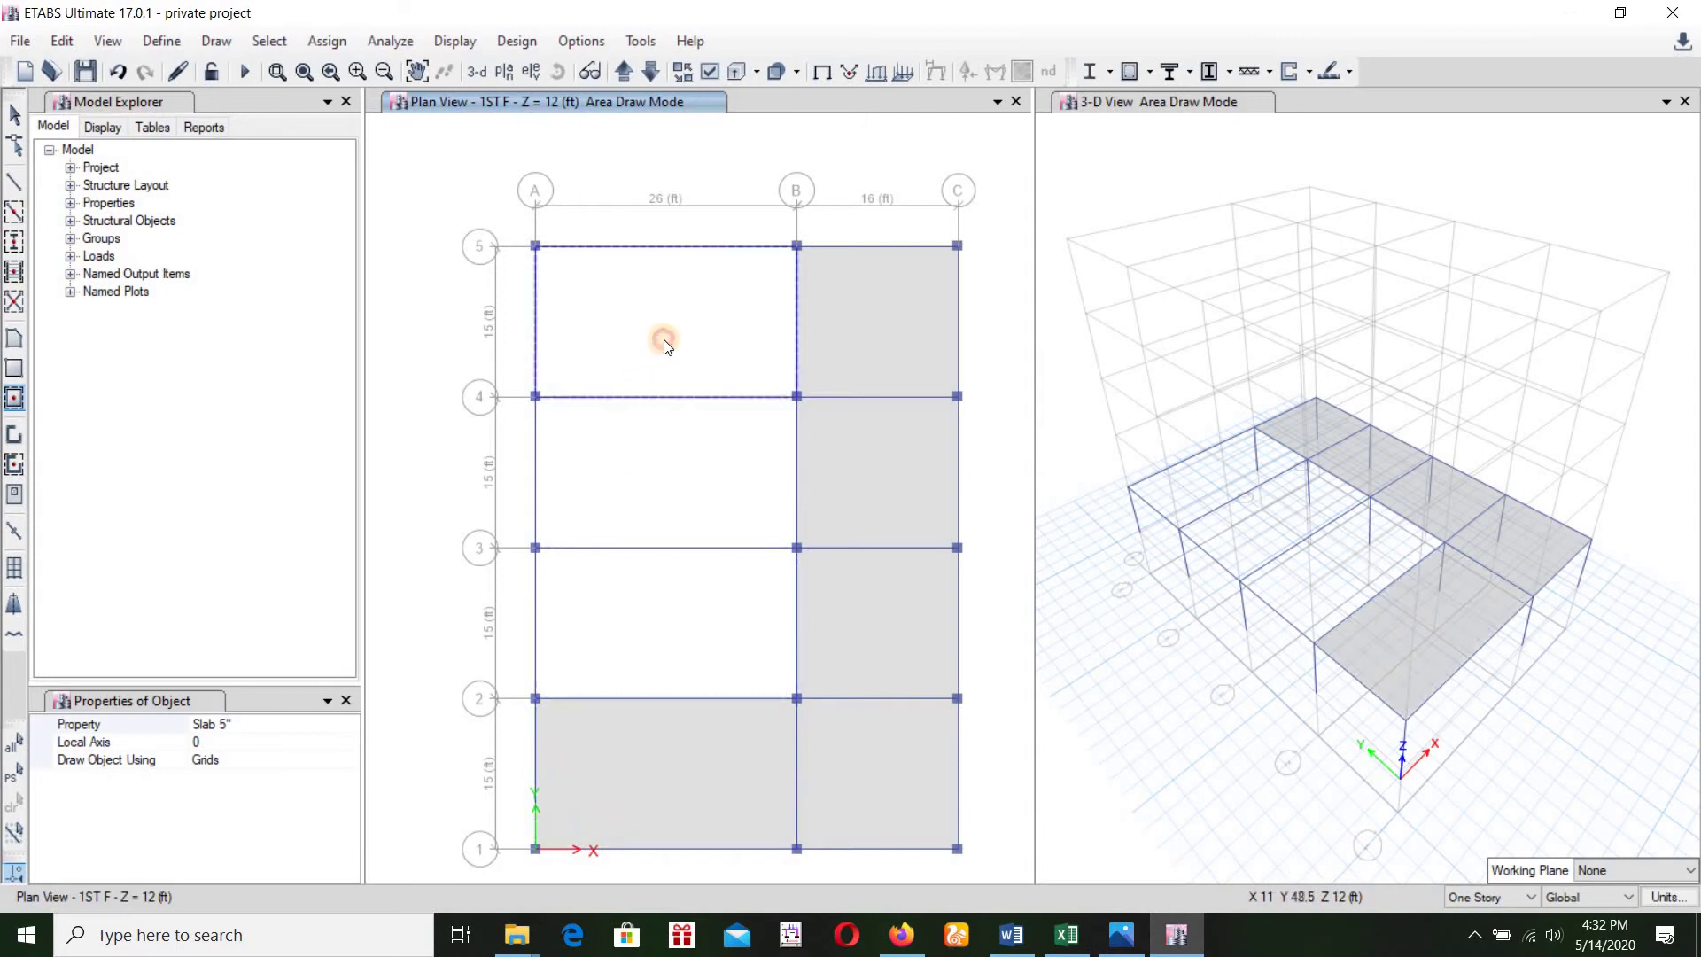
click(665, 368)
click(1123, 934)
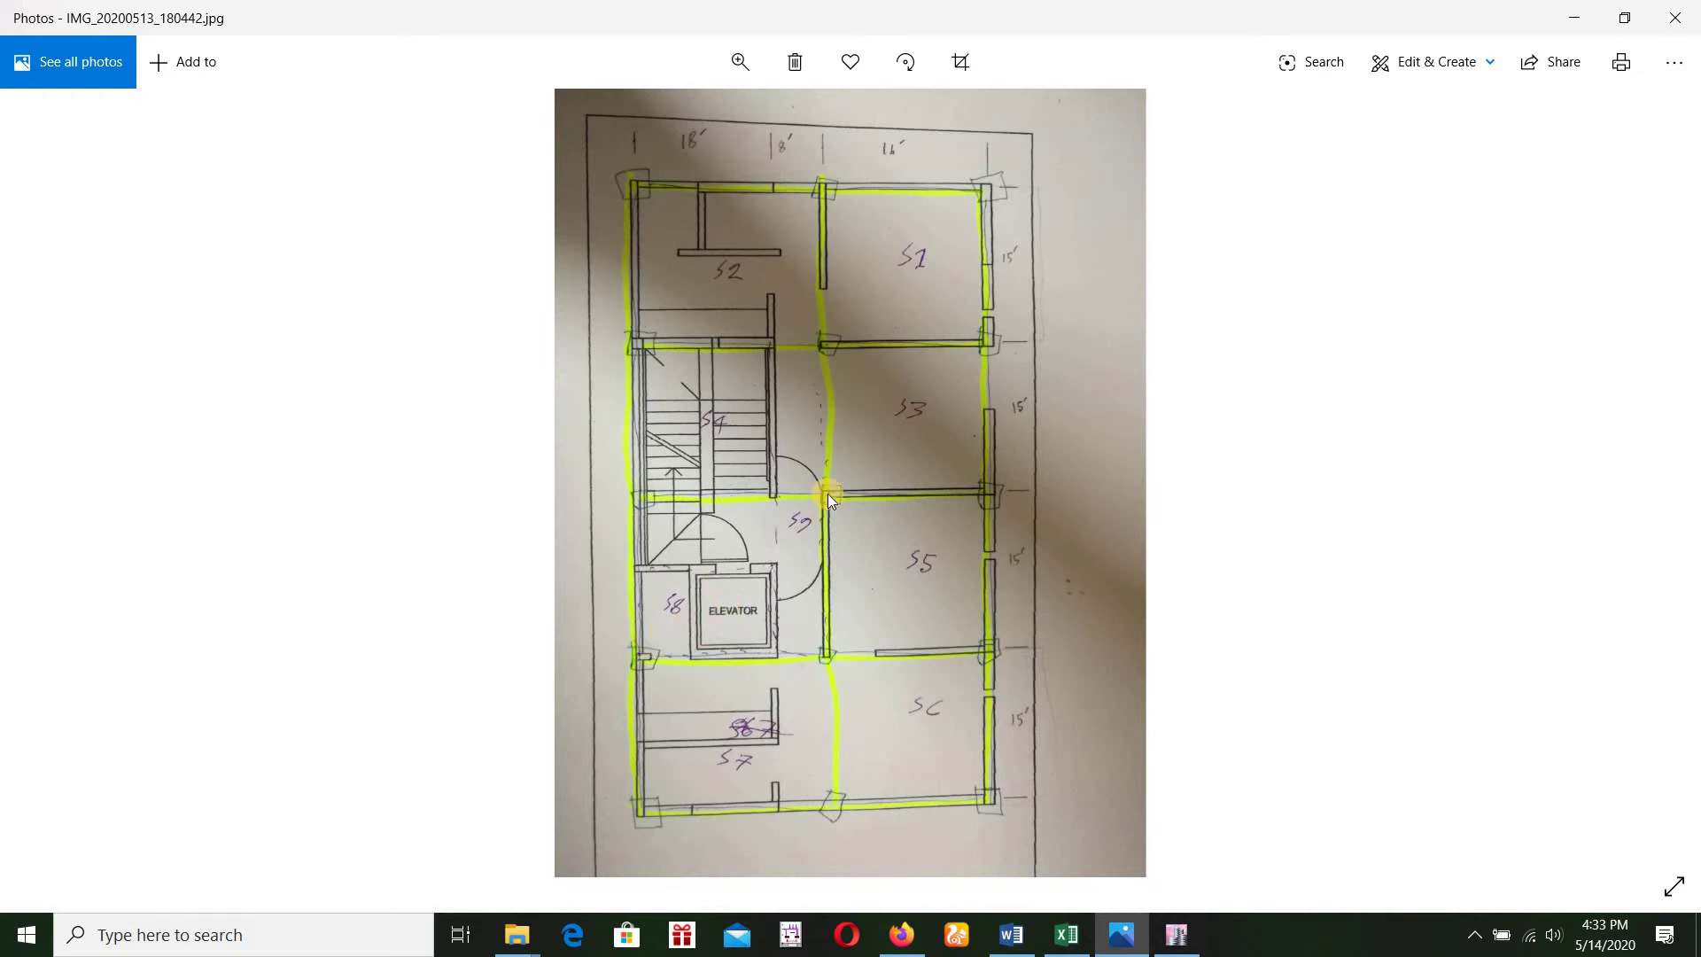
click(1175, 930)
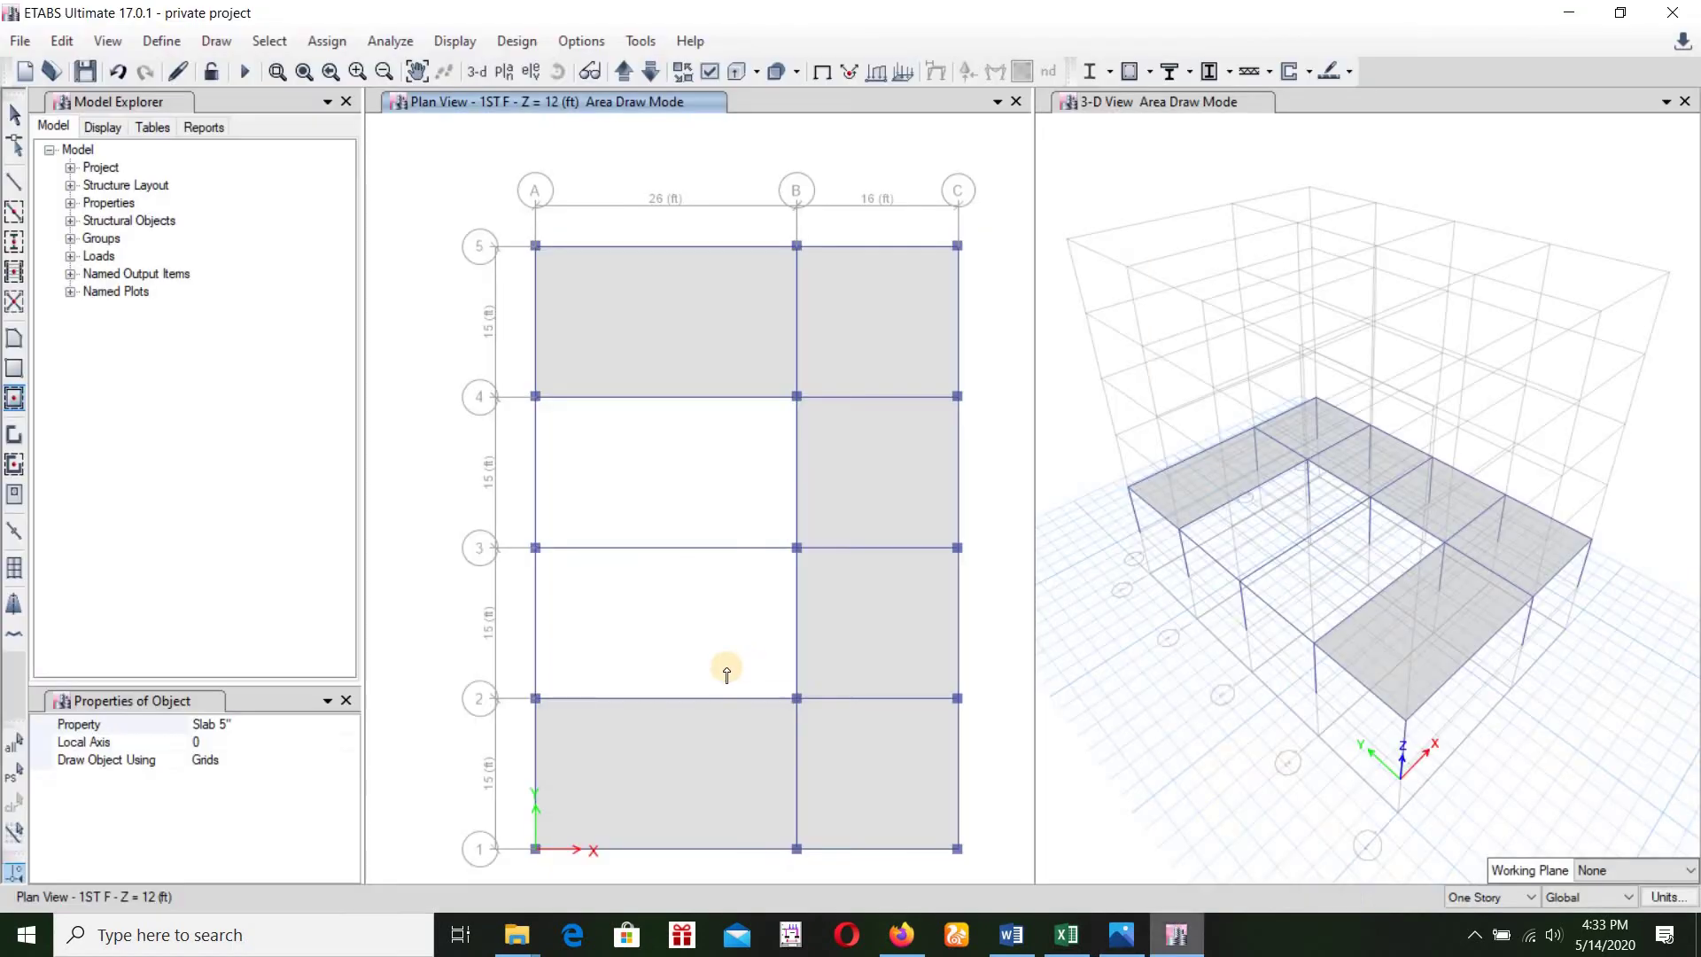
click(648, 647)
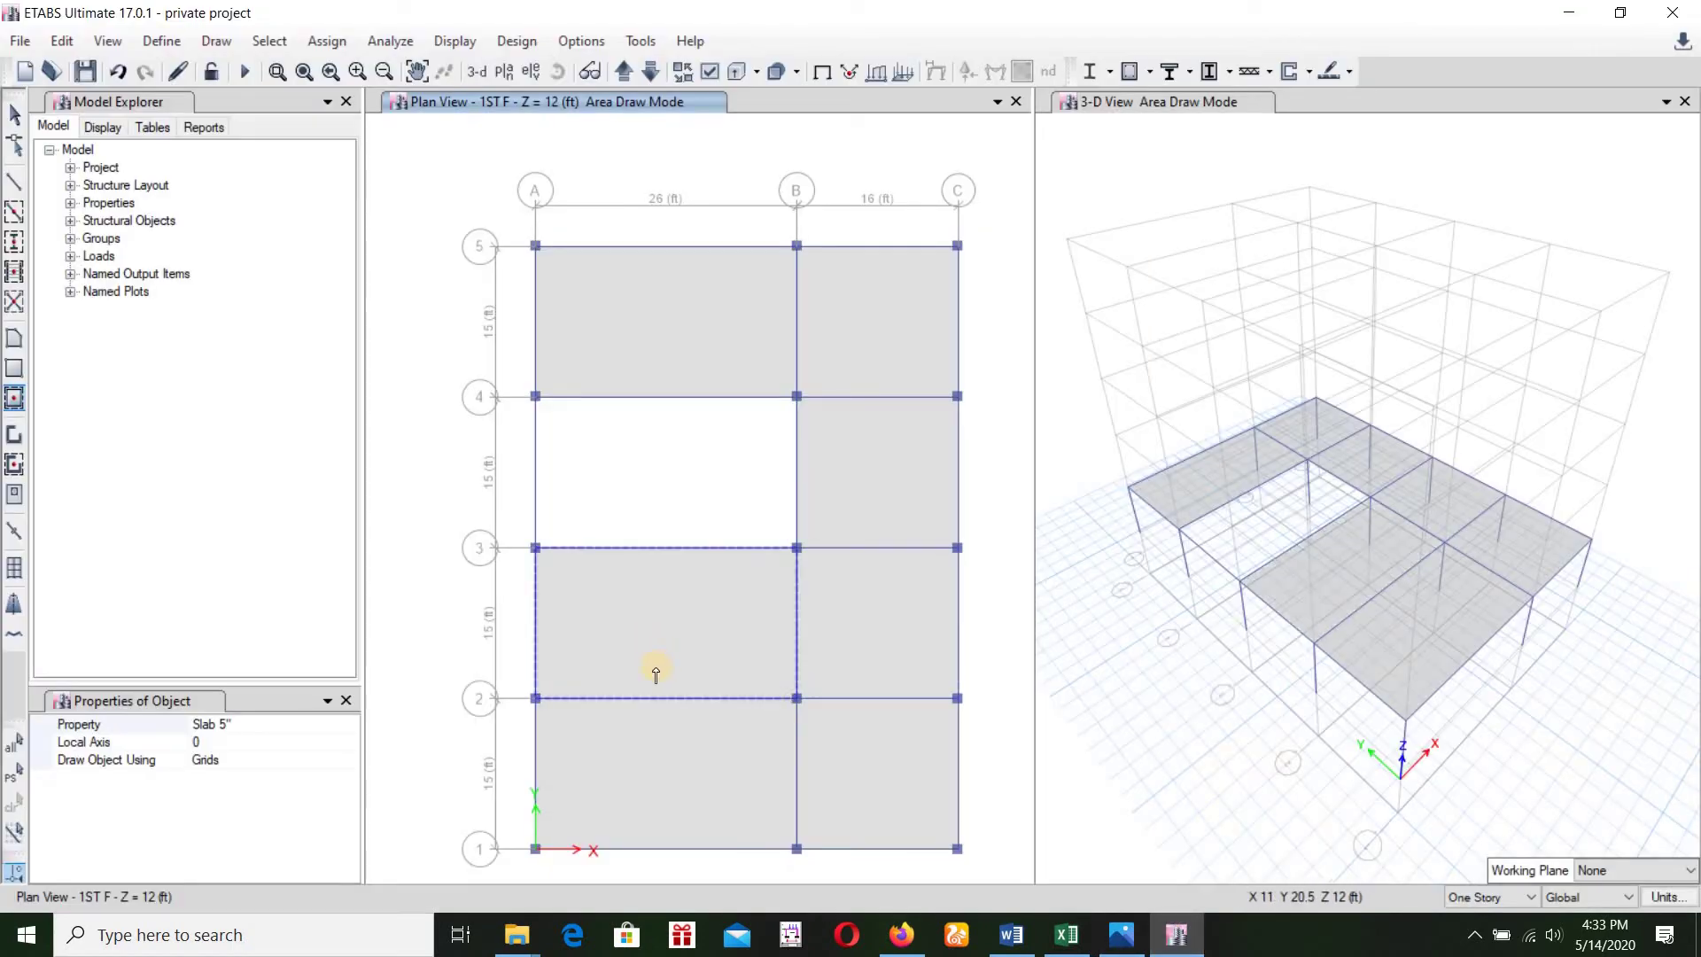
click(1120, 934)
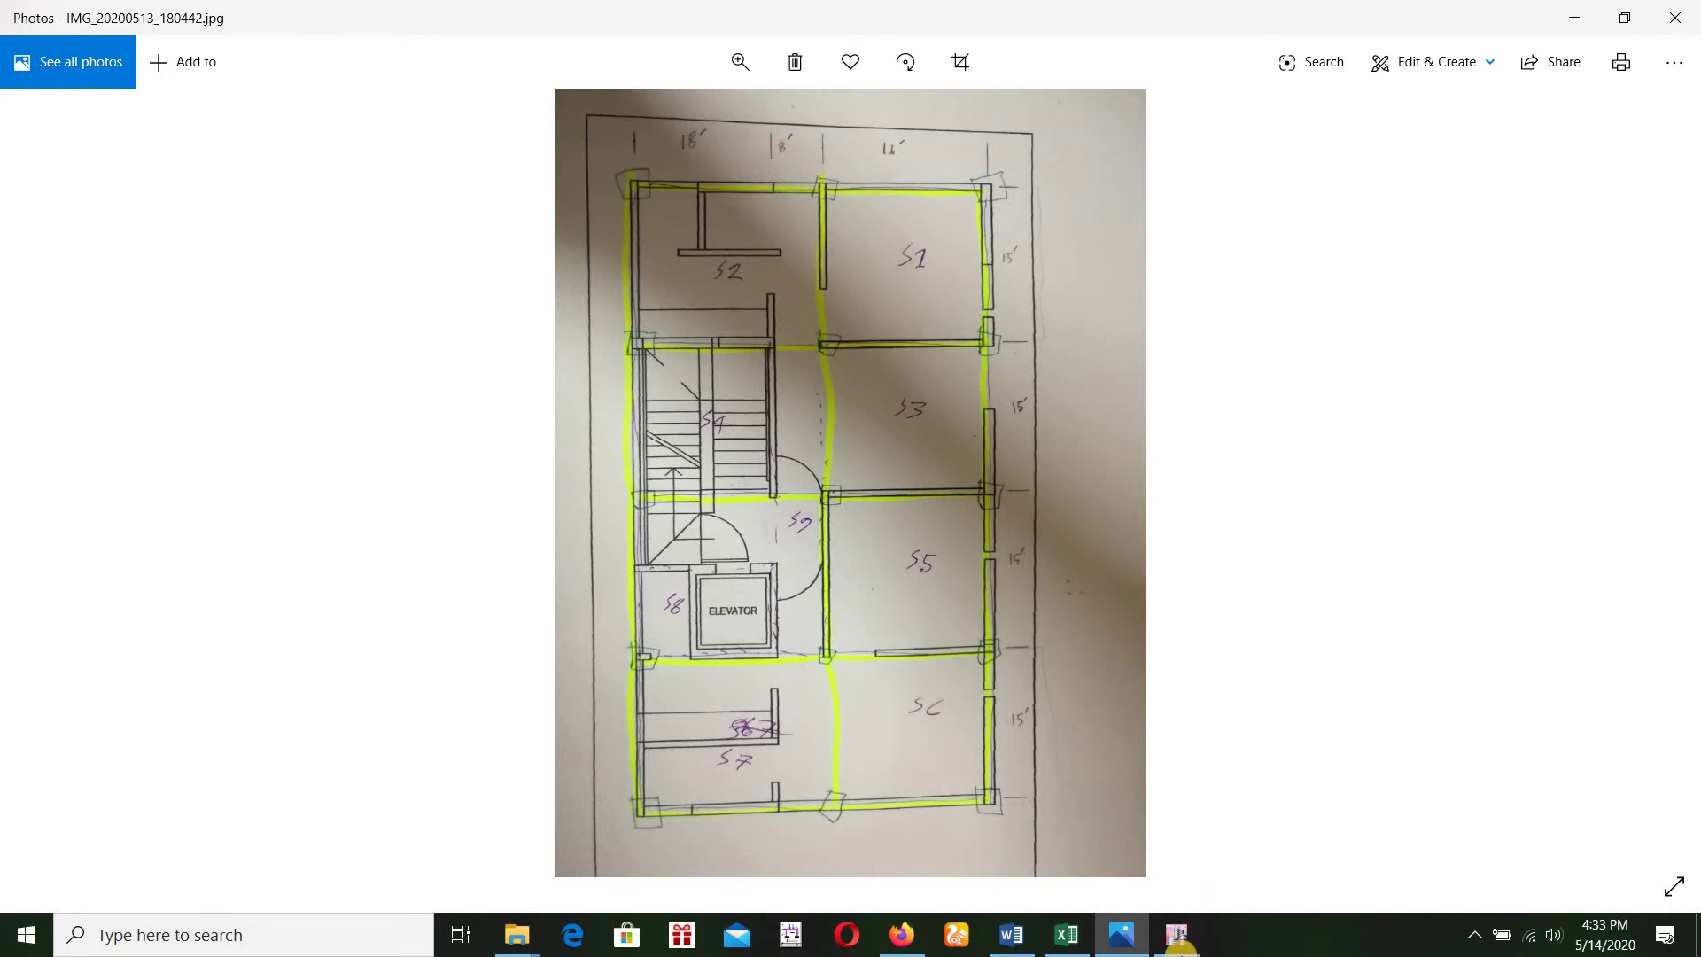
Alt+Tab from the floor-plan photo back to the ETABS model
key(alt+Tab)
Bring up the G1 grid system data shown as spacings
click(13, 116)
right_click(484, 317)
click(483, 316)
click(920, 490)
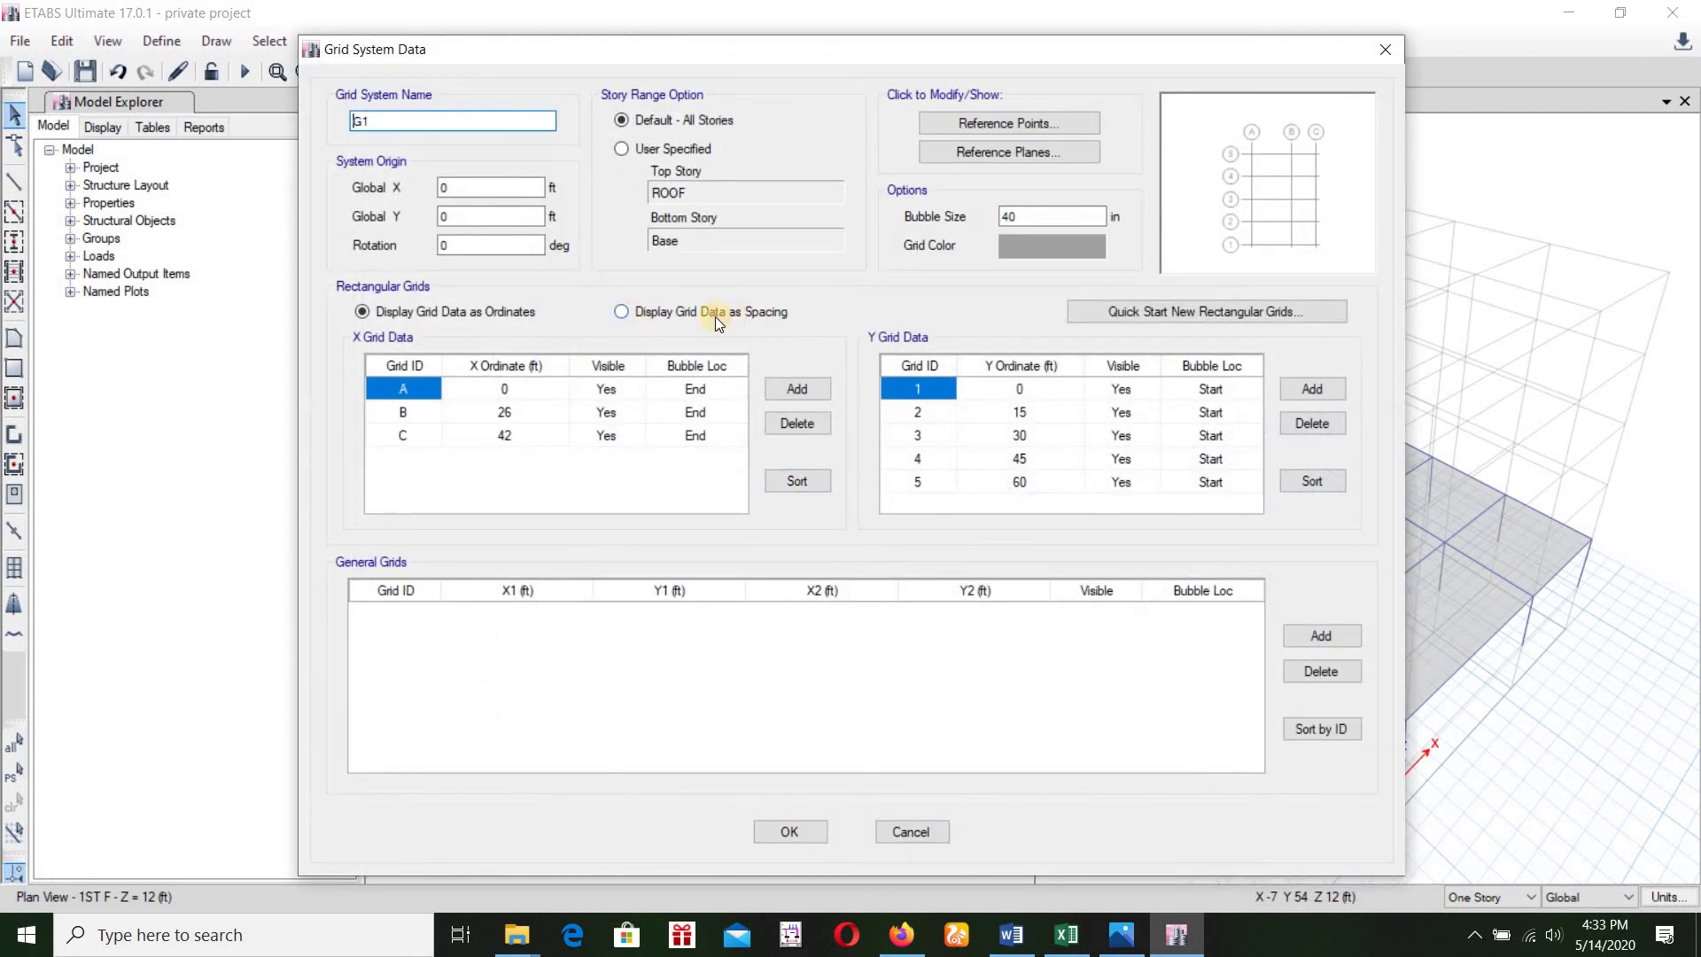
click(715, 316)
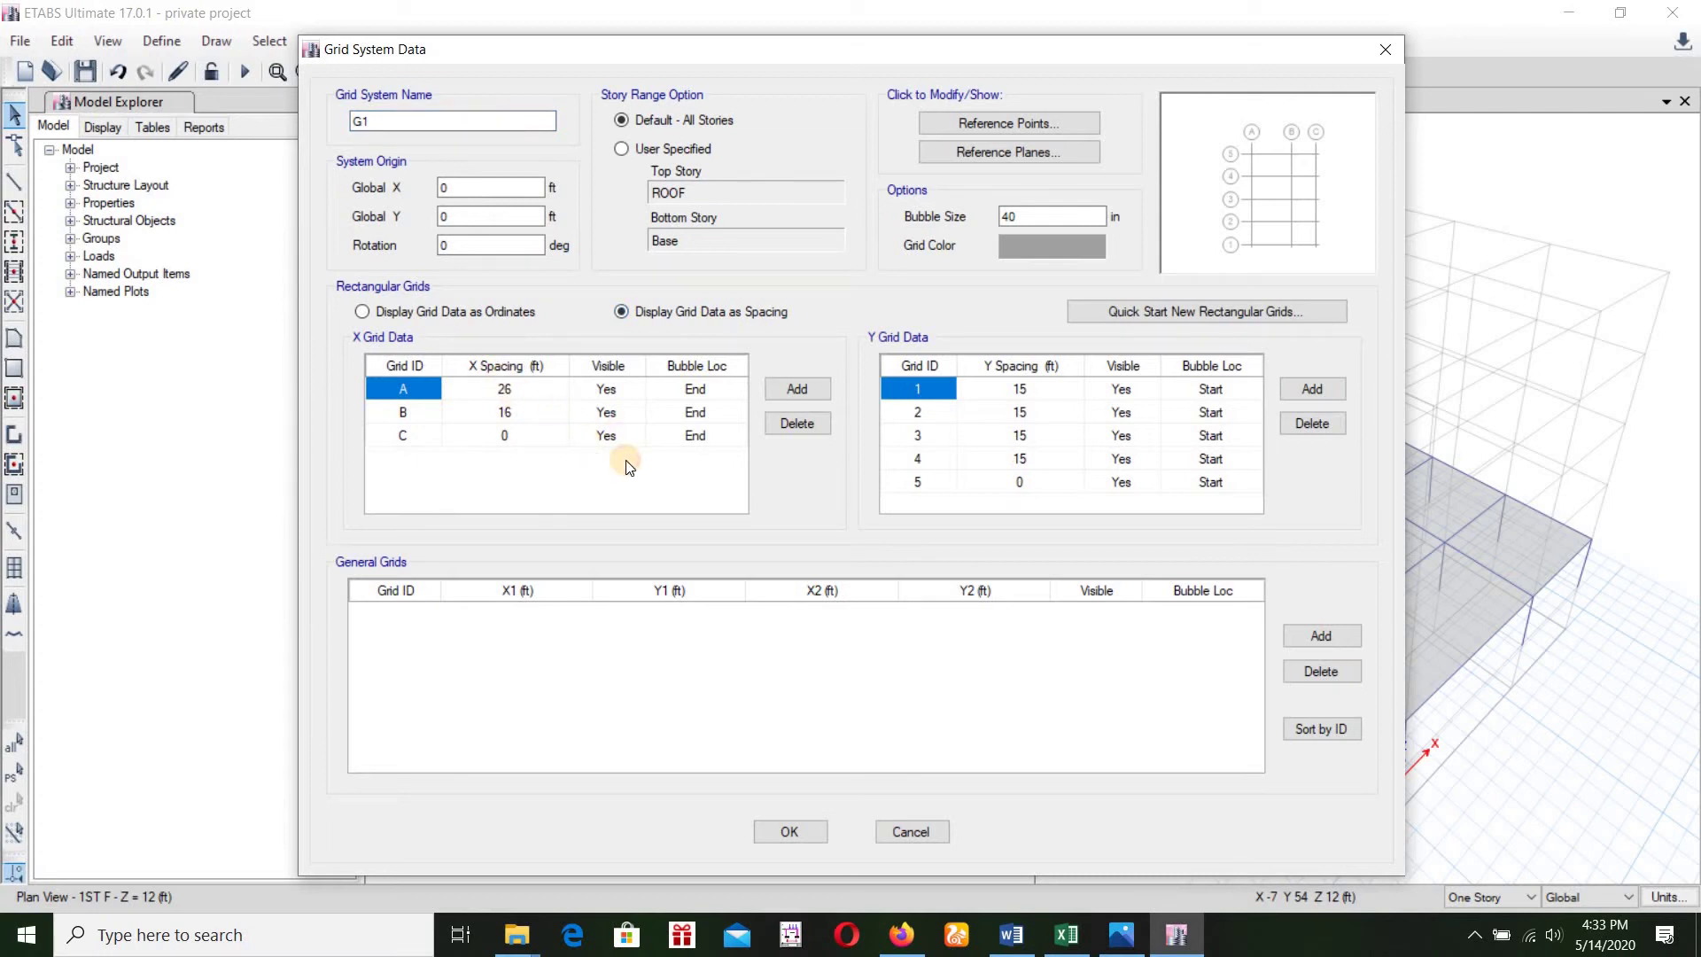
Respace the X grid lines to 18, 8 and 16 ft, adding a new grid D
click(504, 388)
text(18)
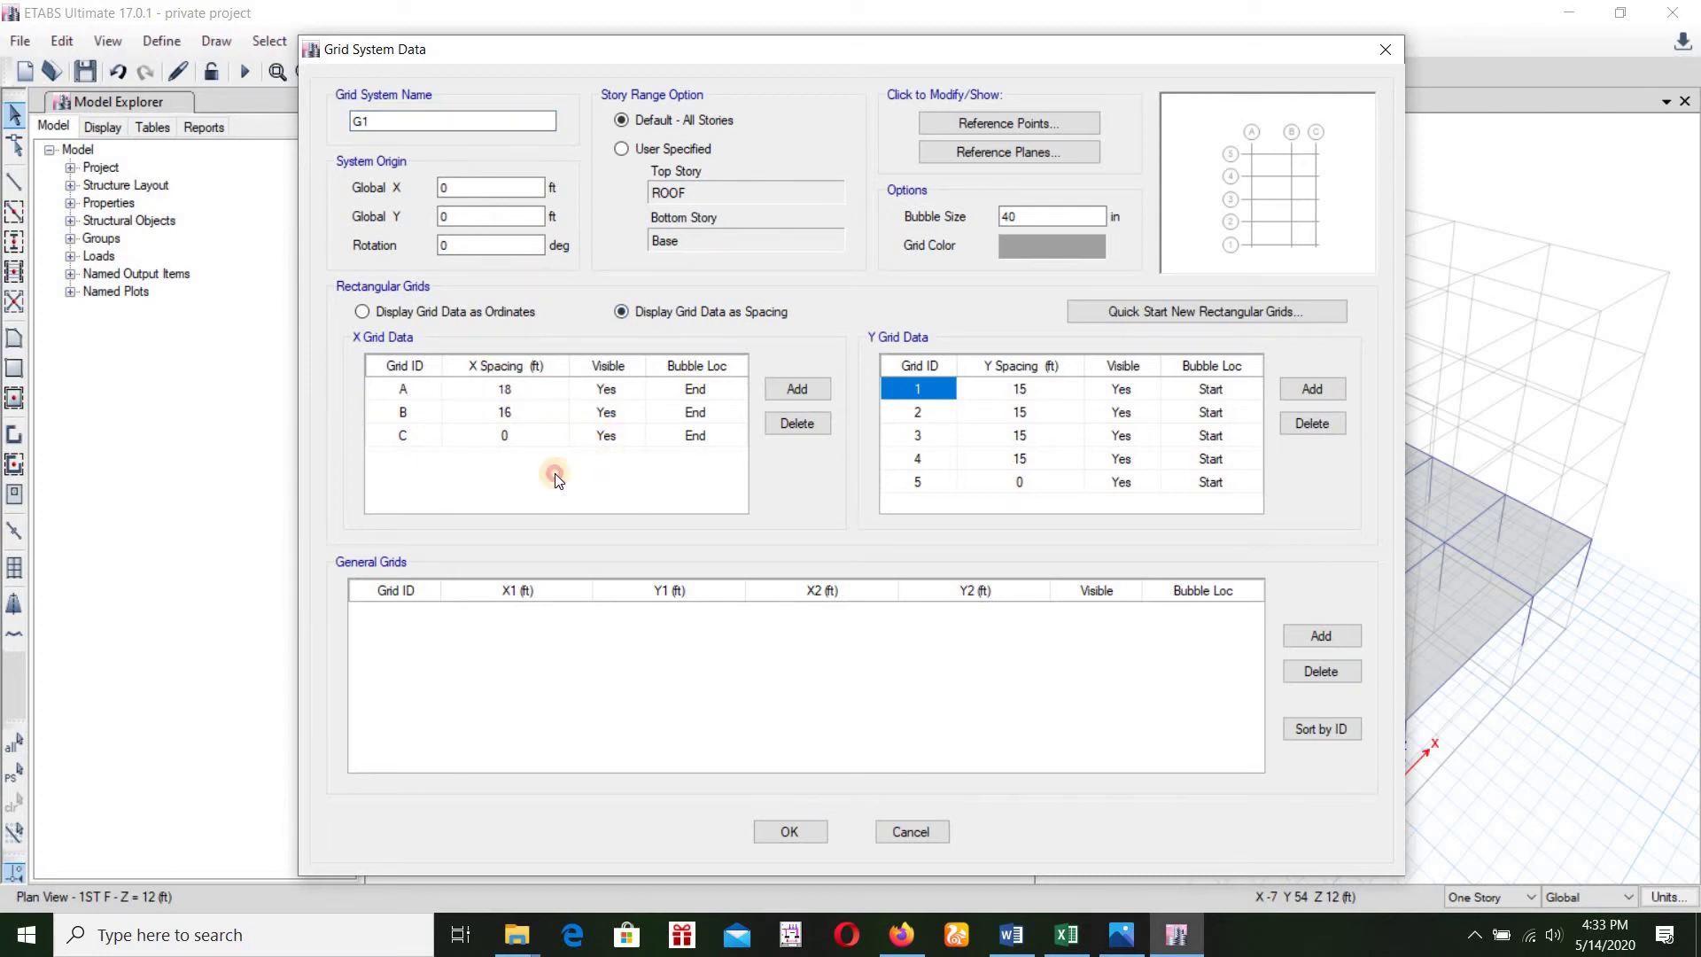
key(Return)
text(8)
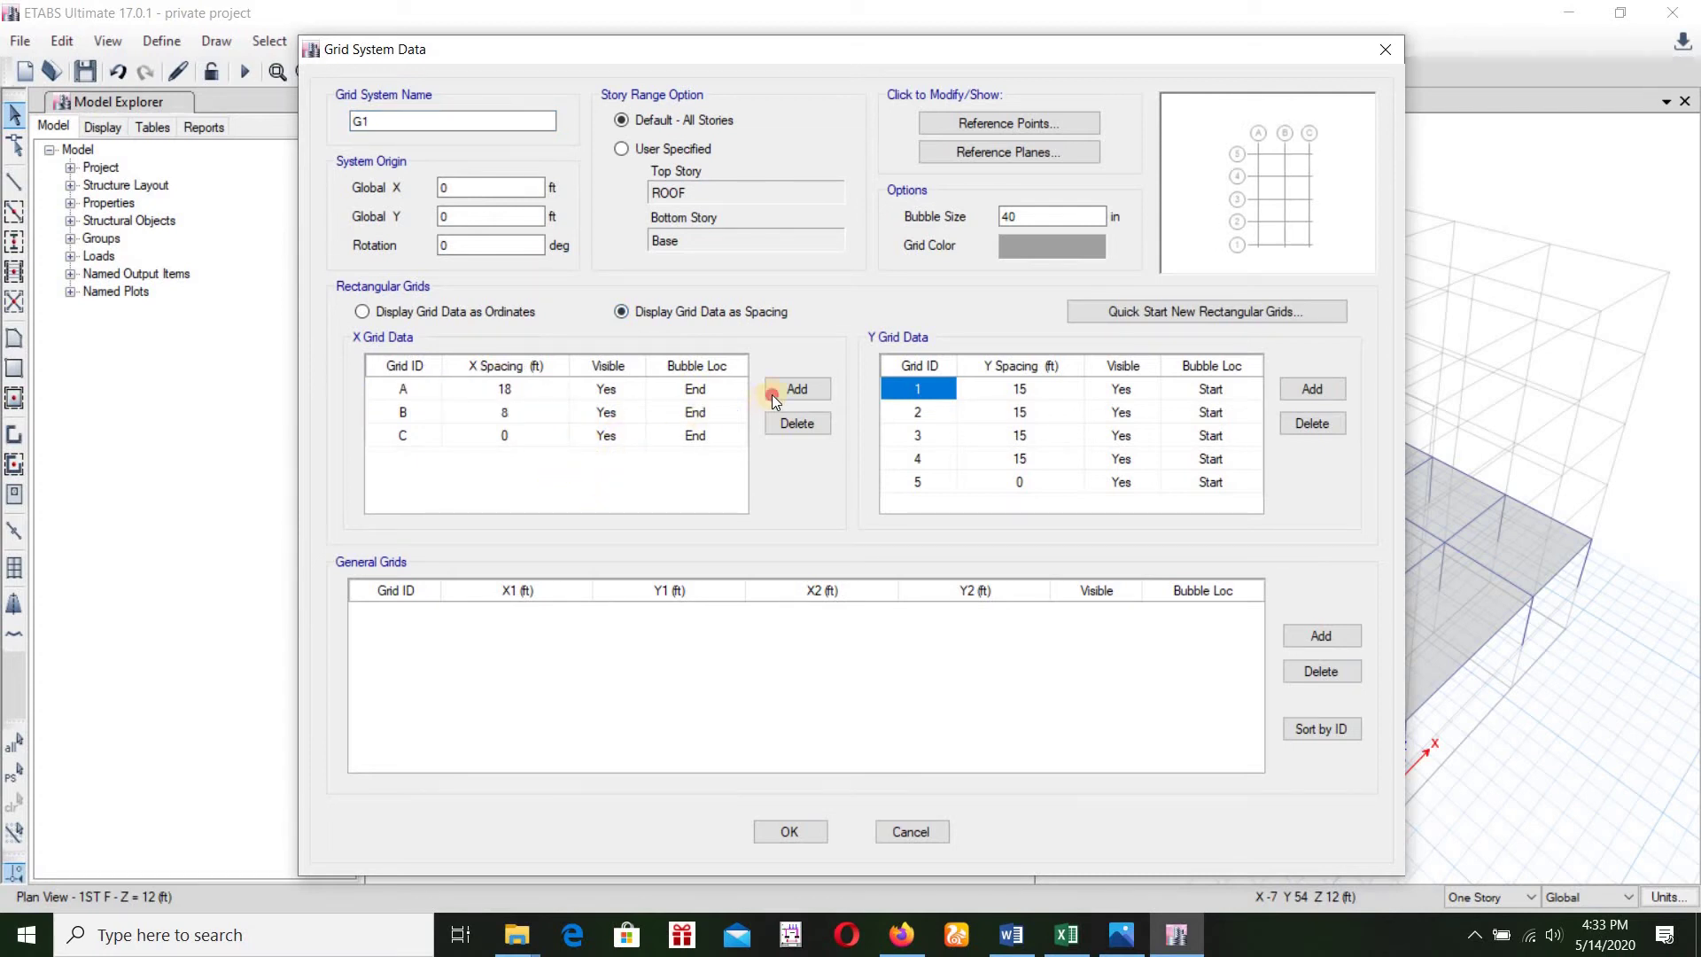
click(797, 388)
key(Up)
key(Right)
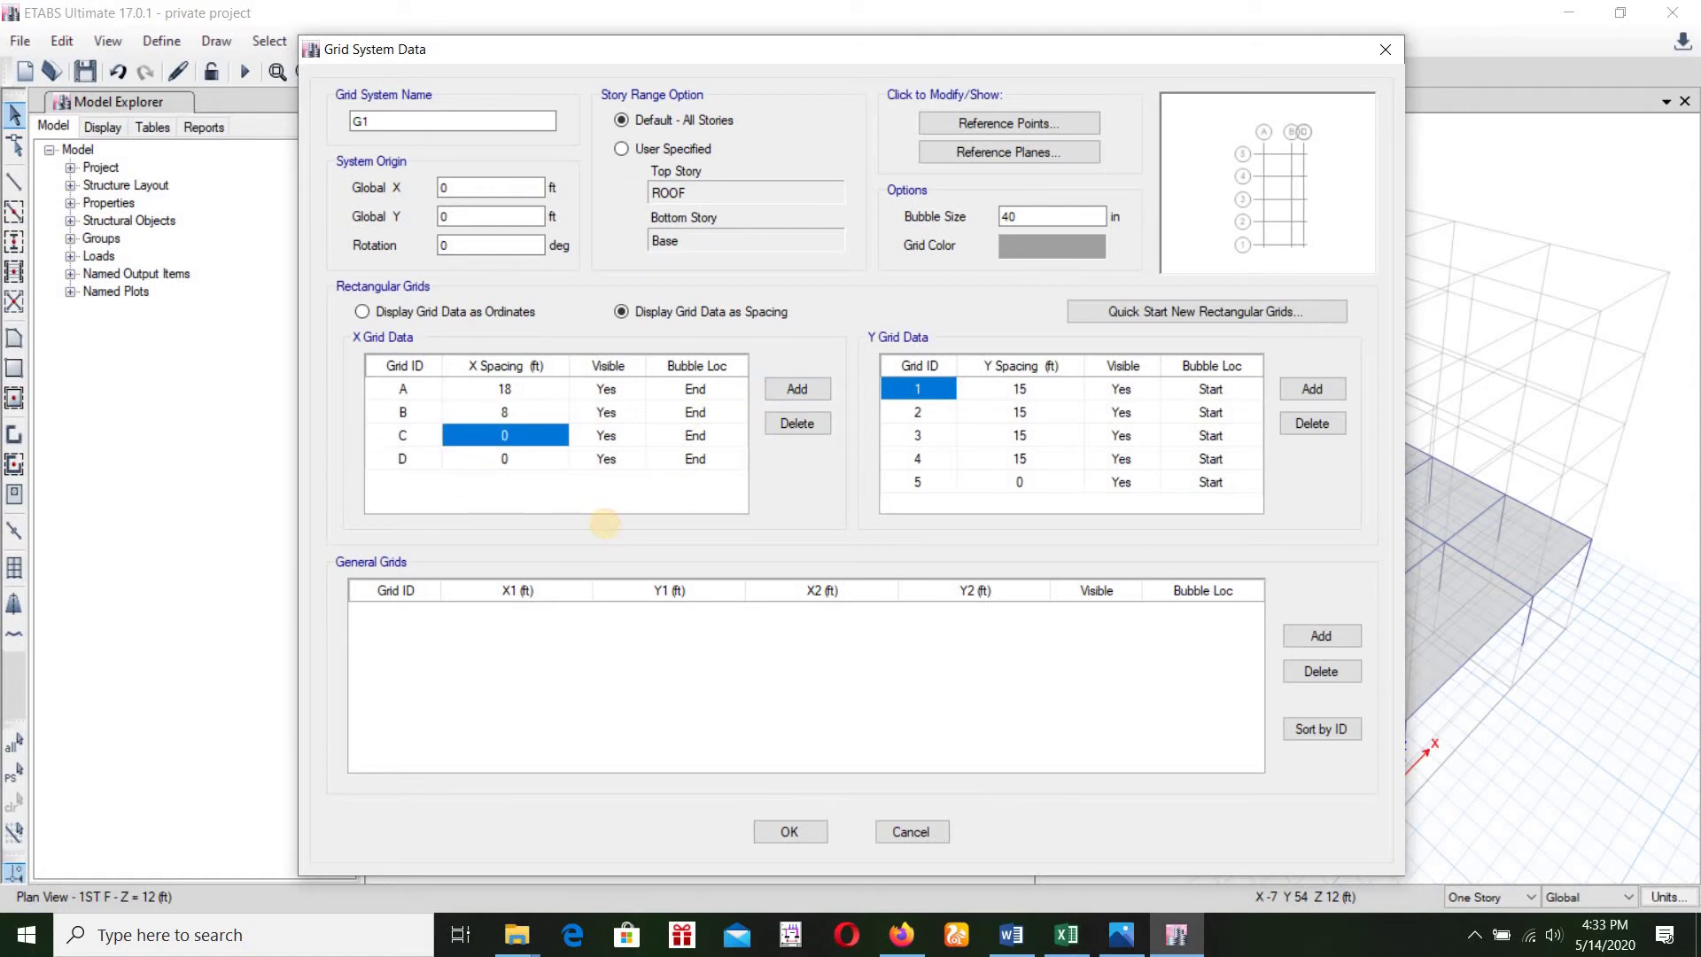
text(16)
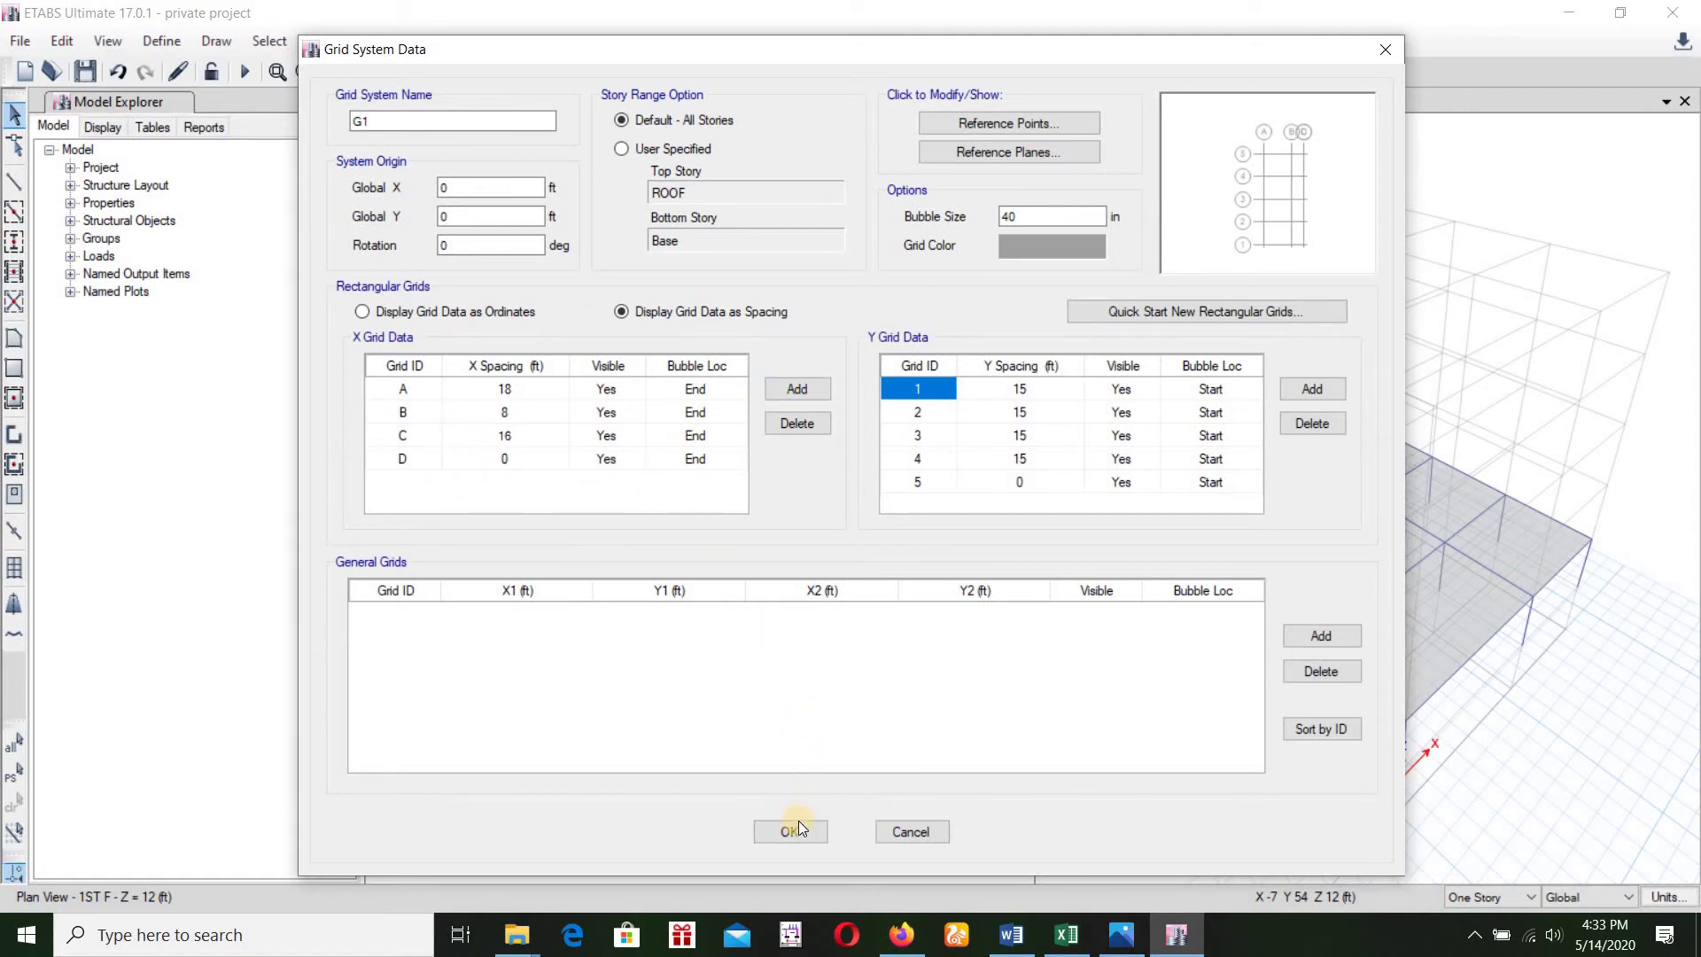
click(798, 827)
Apply the new grid and fill the A3–B4 bay with an 8-inch slab
click(796, 741)
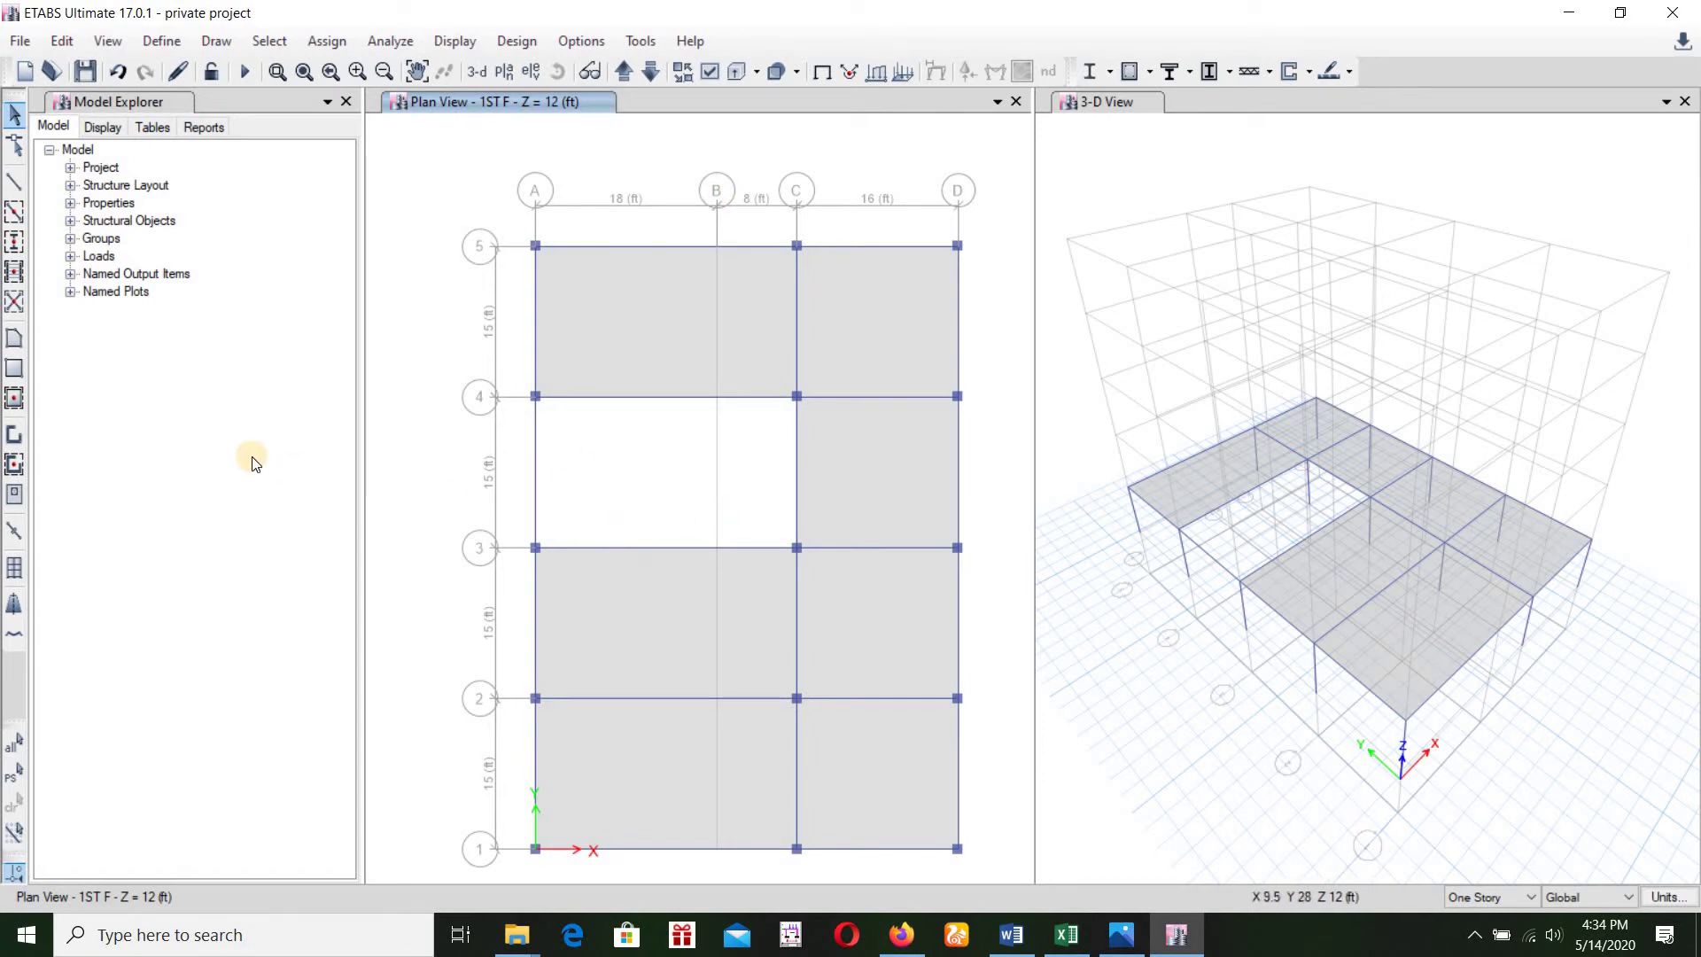
click(13, 366)
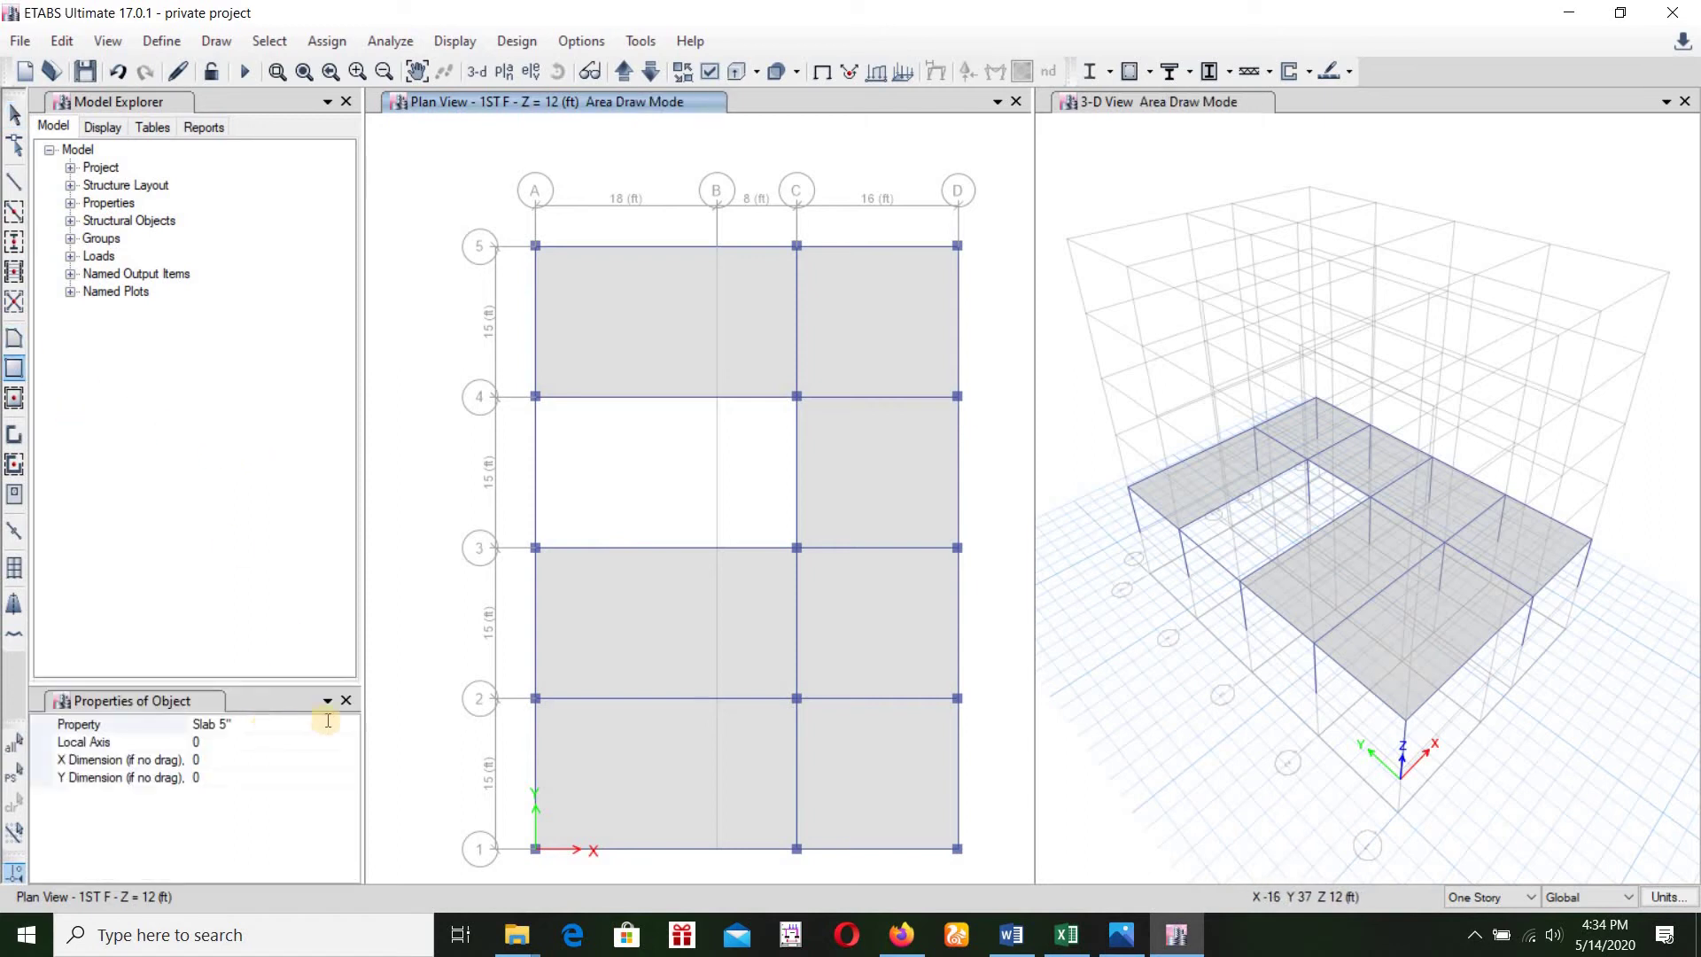
click(355, 728)
click(222, 811)
click(534, 547)
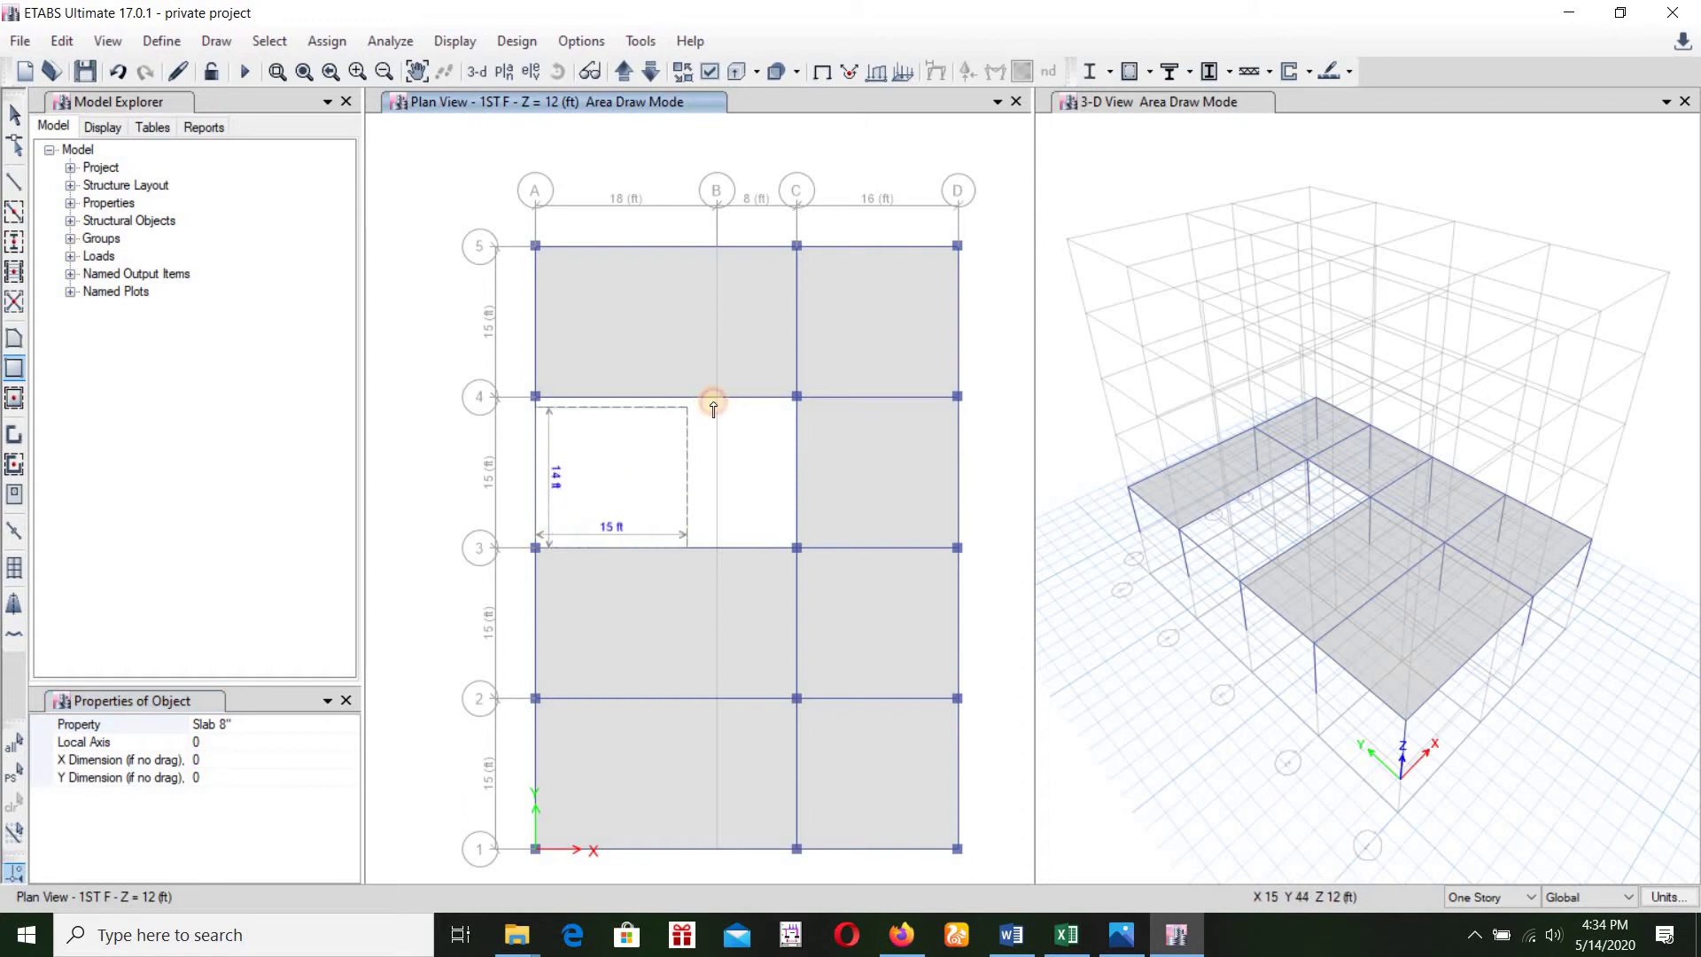
click(715, 398)
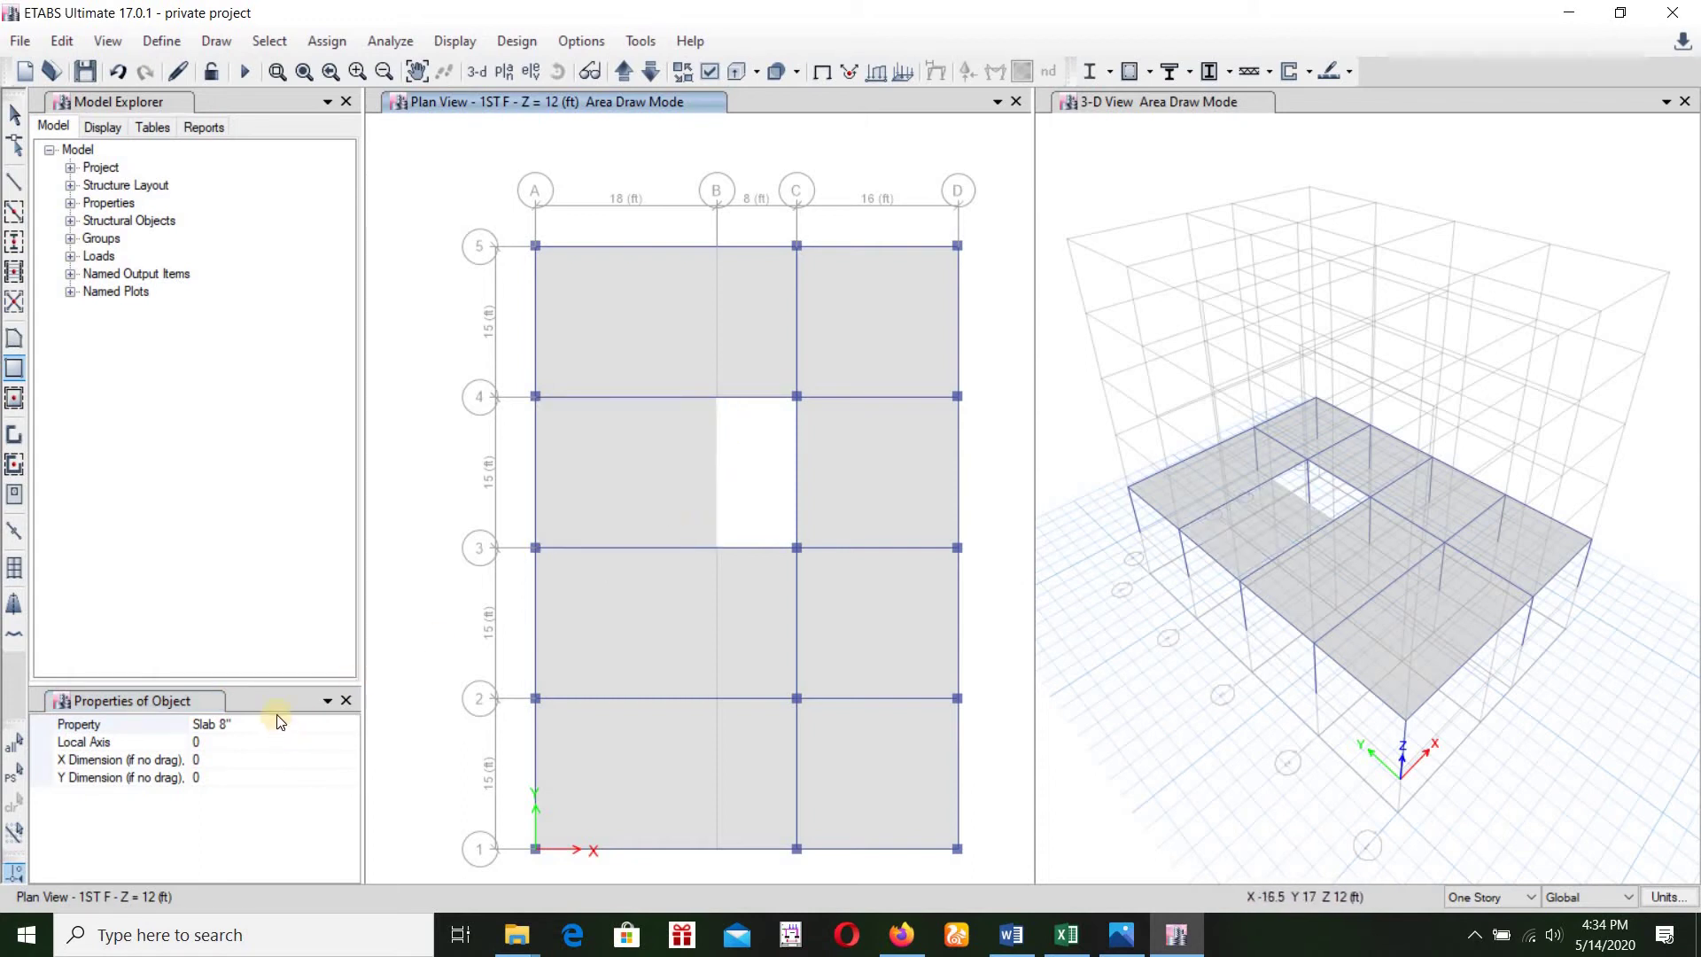
Fill the B3–C4 bay with a 5-inch slab, closing the opening
click(344, 720)
click(346, 723)
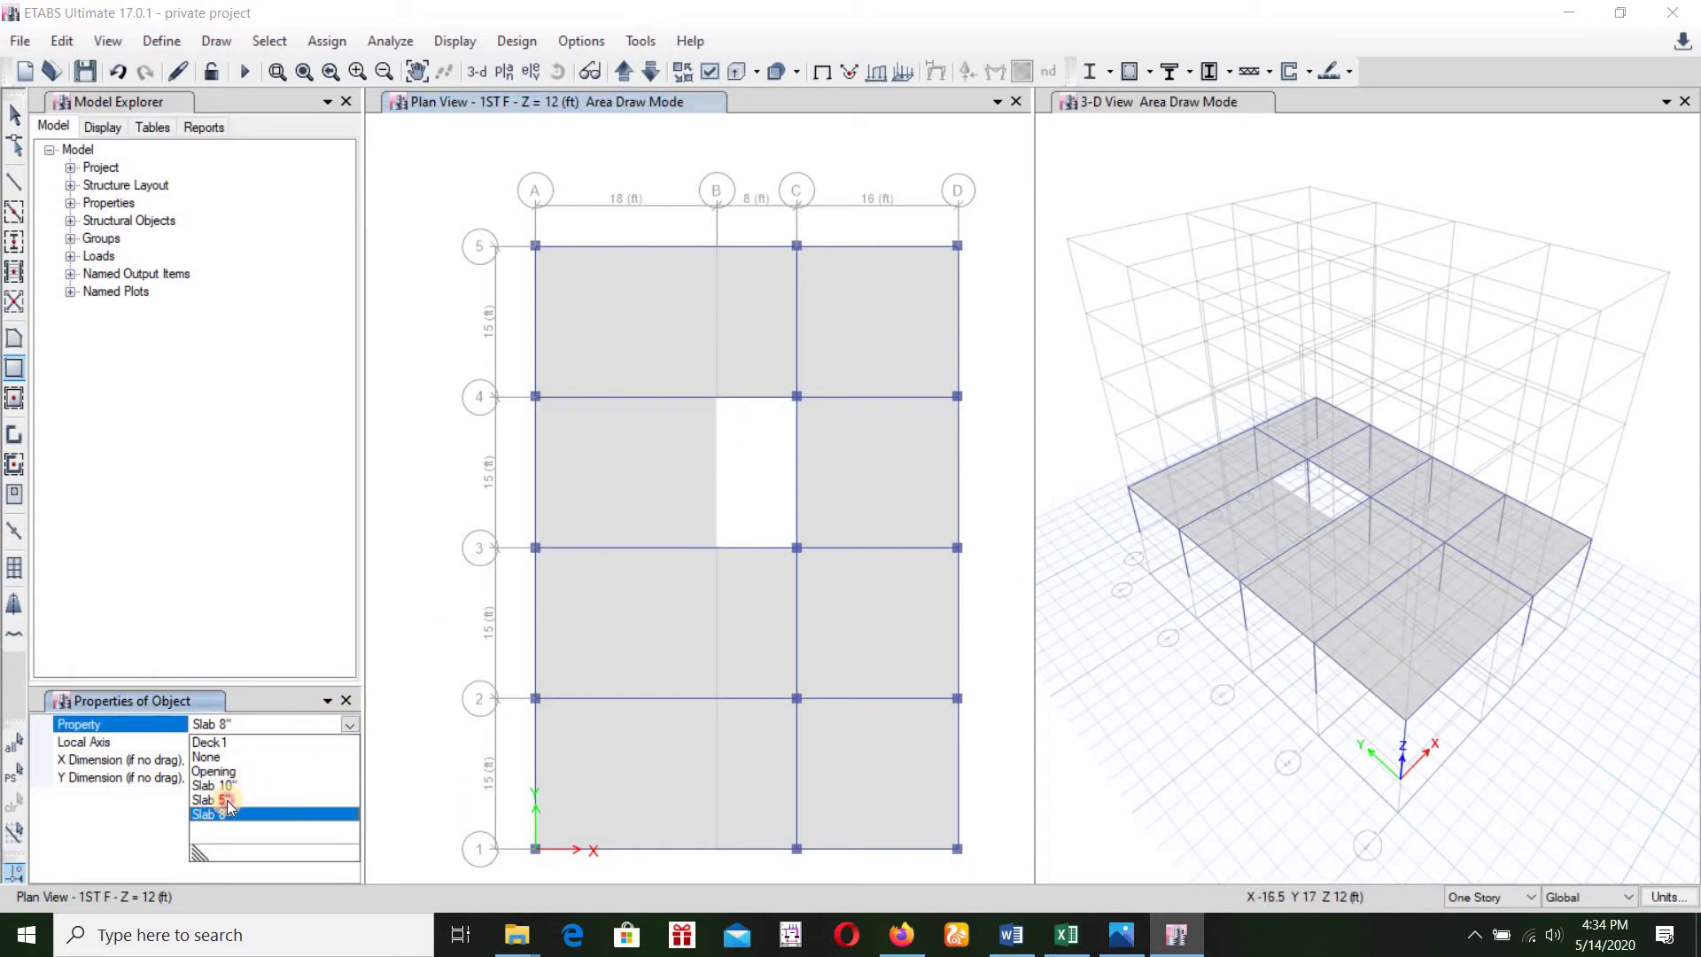
click(253, 797)
click(715, 548)
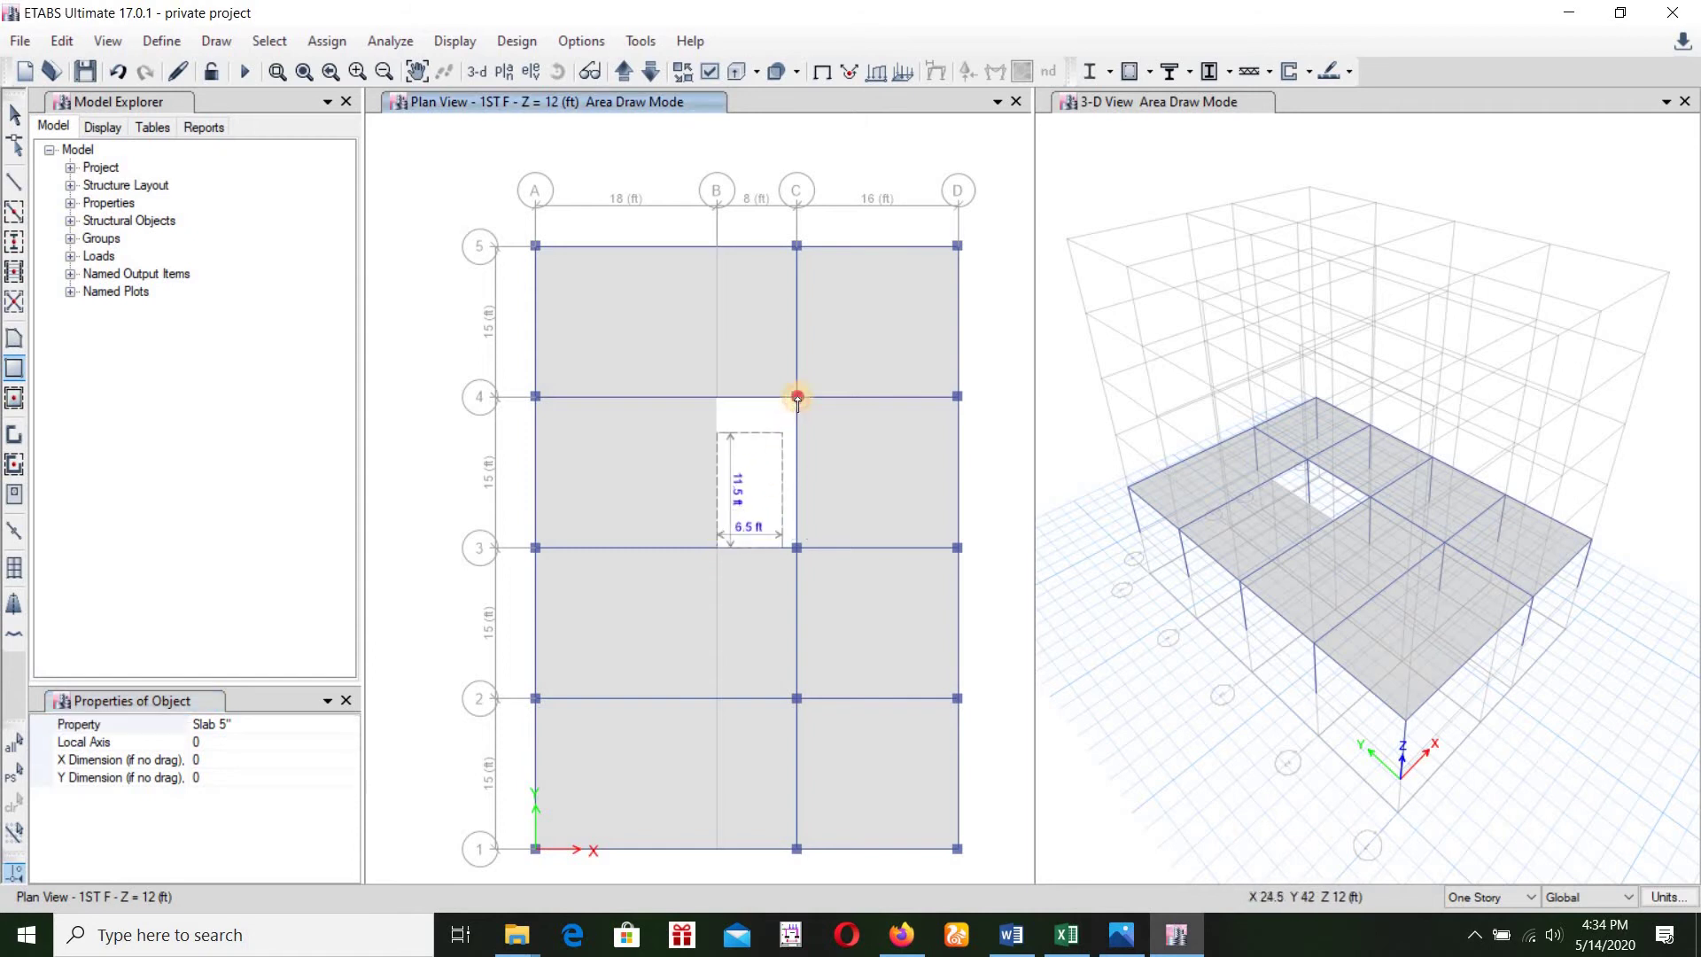
click(797, 396)
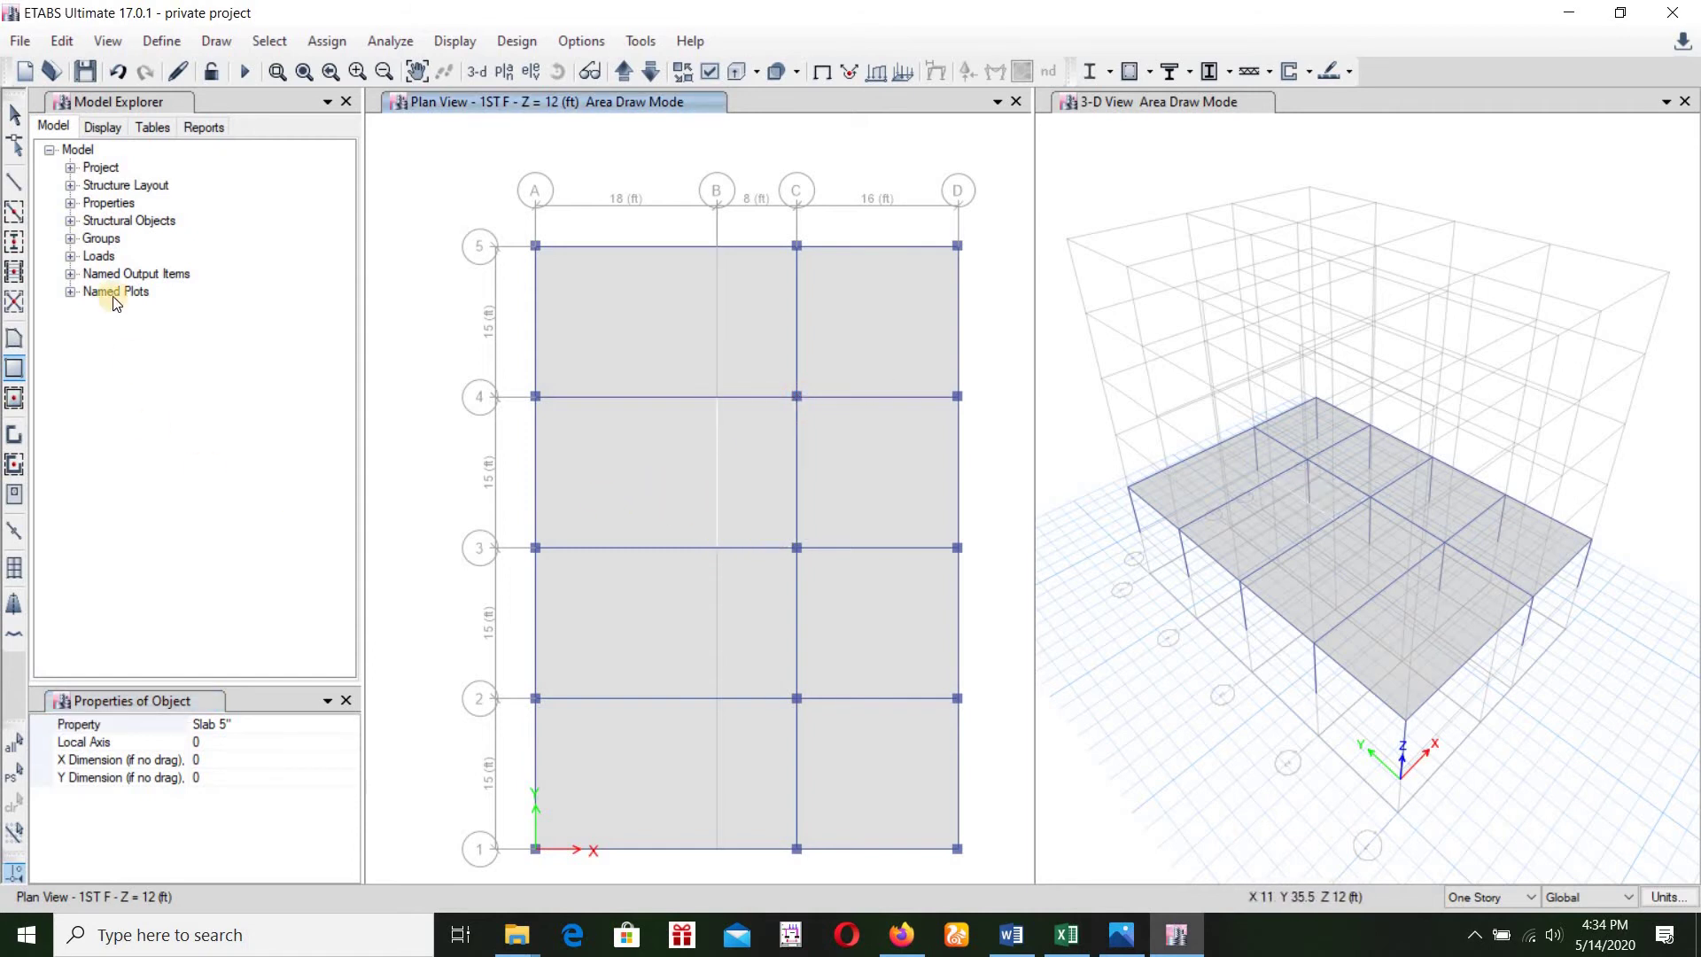
Place a column at grid point B3
click(14, 242)
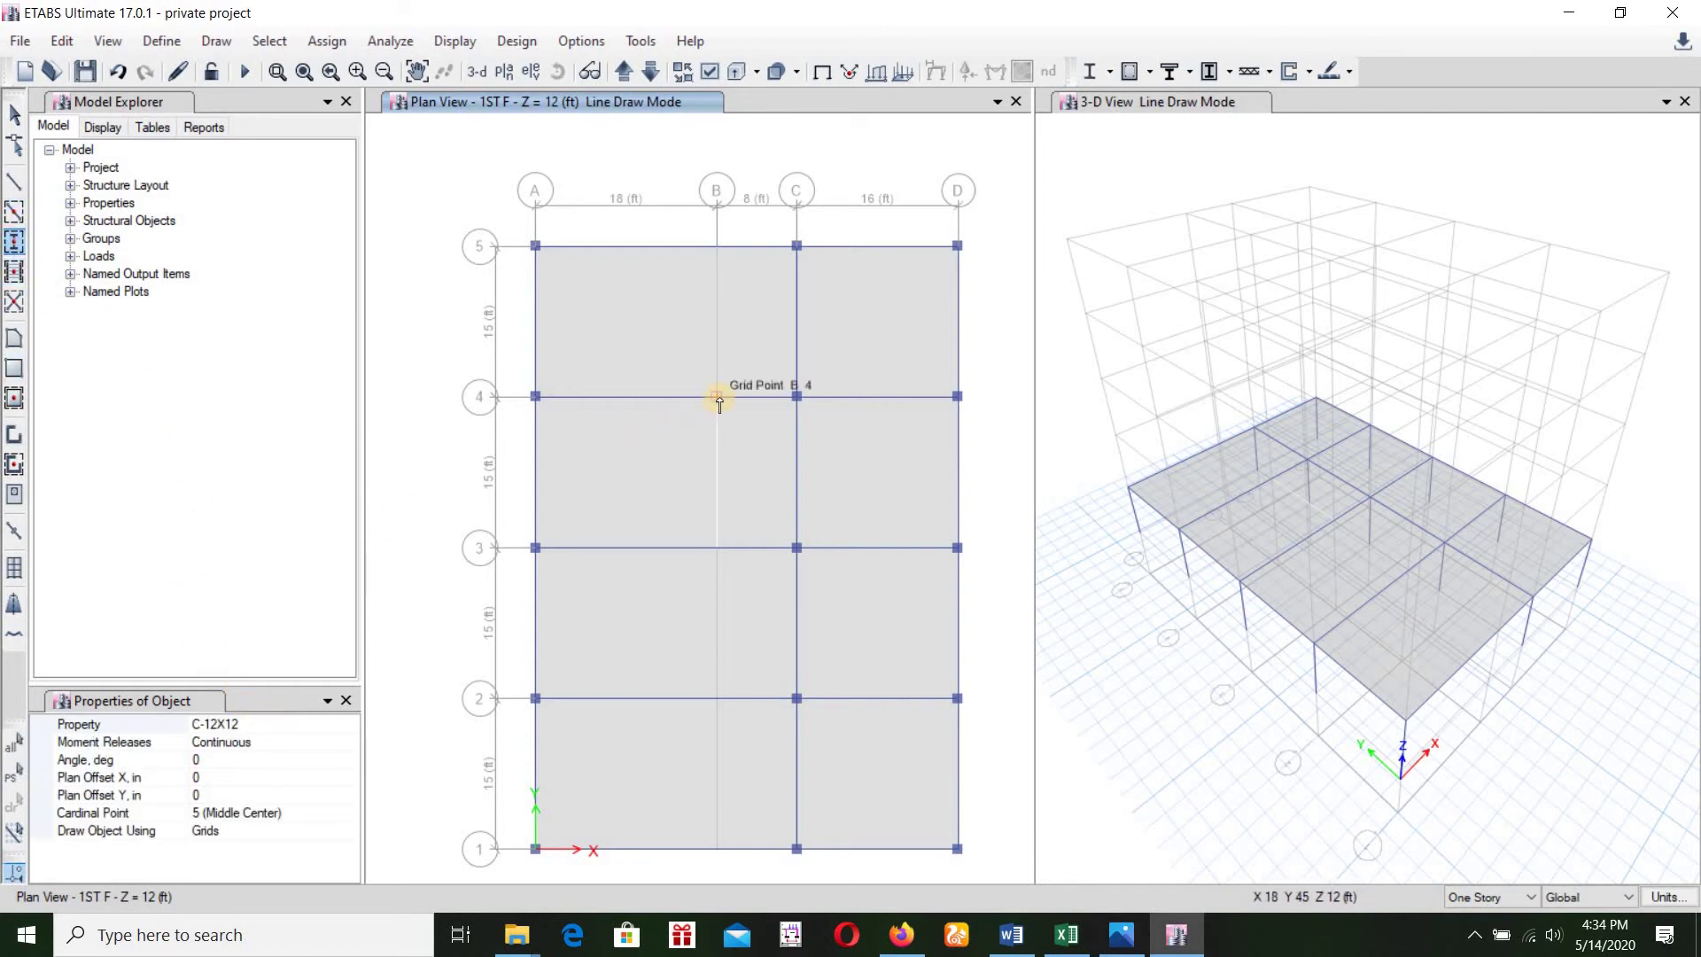
click(716, 547)
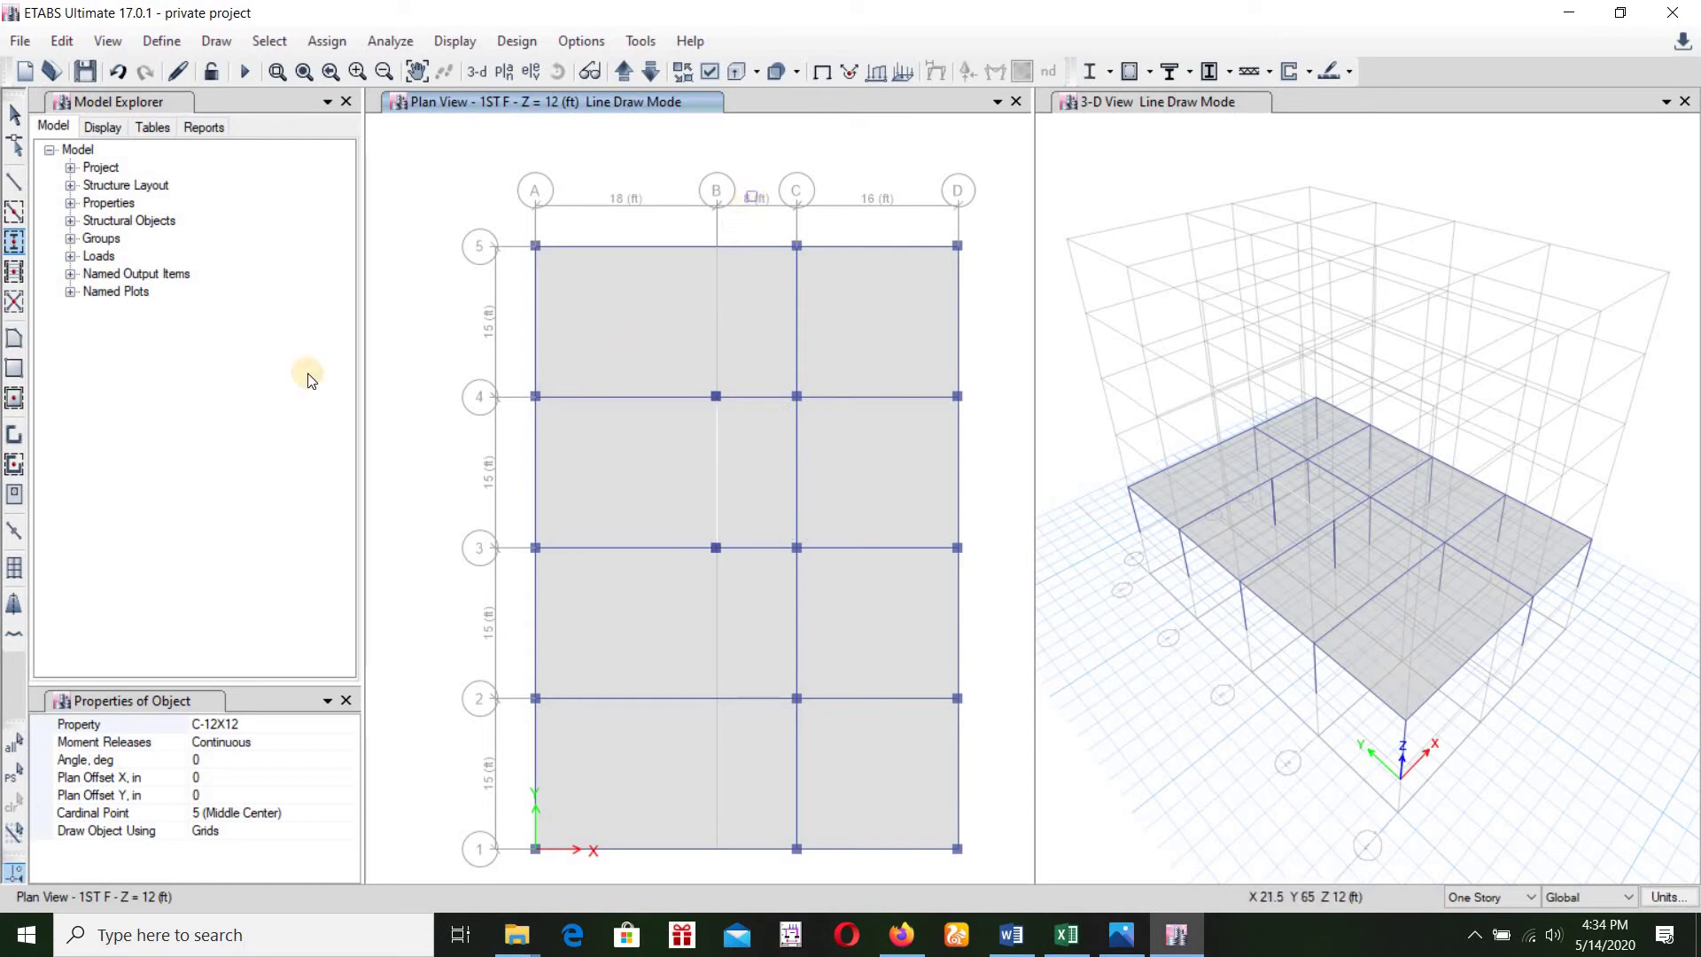
click(15, 116)
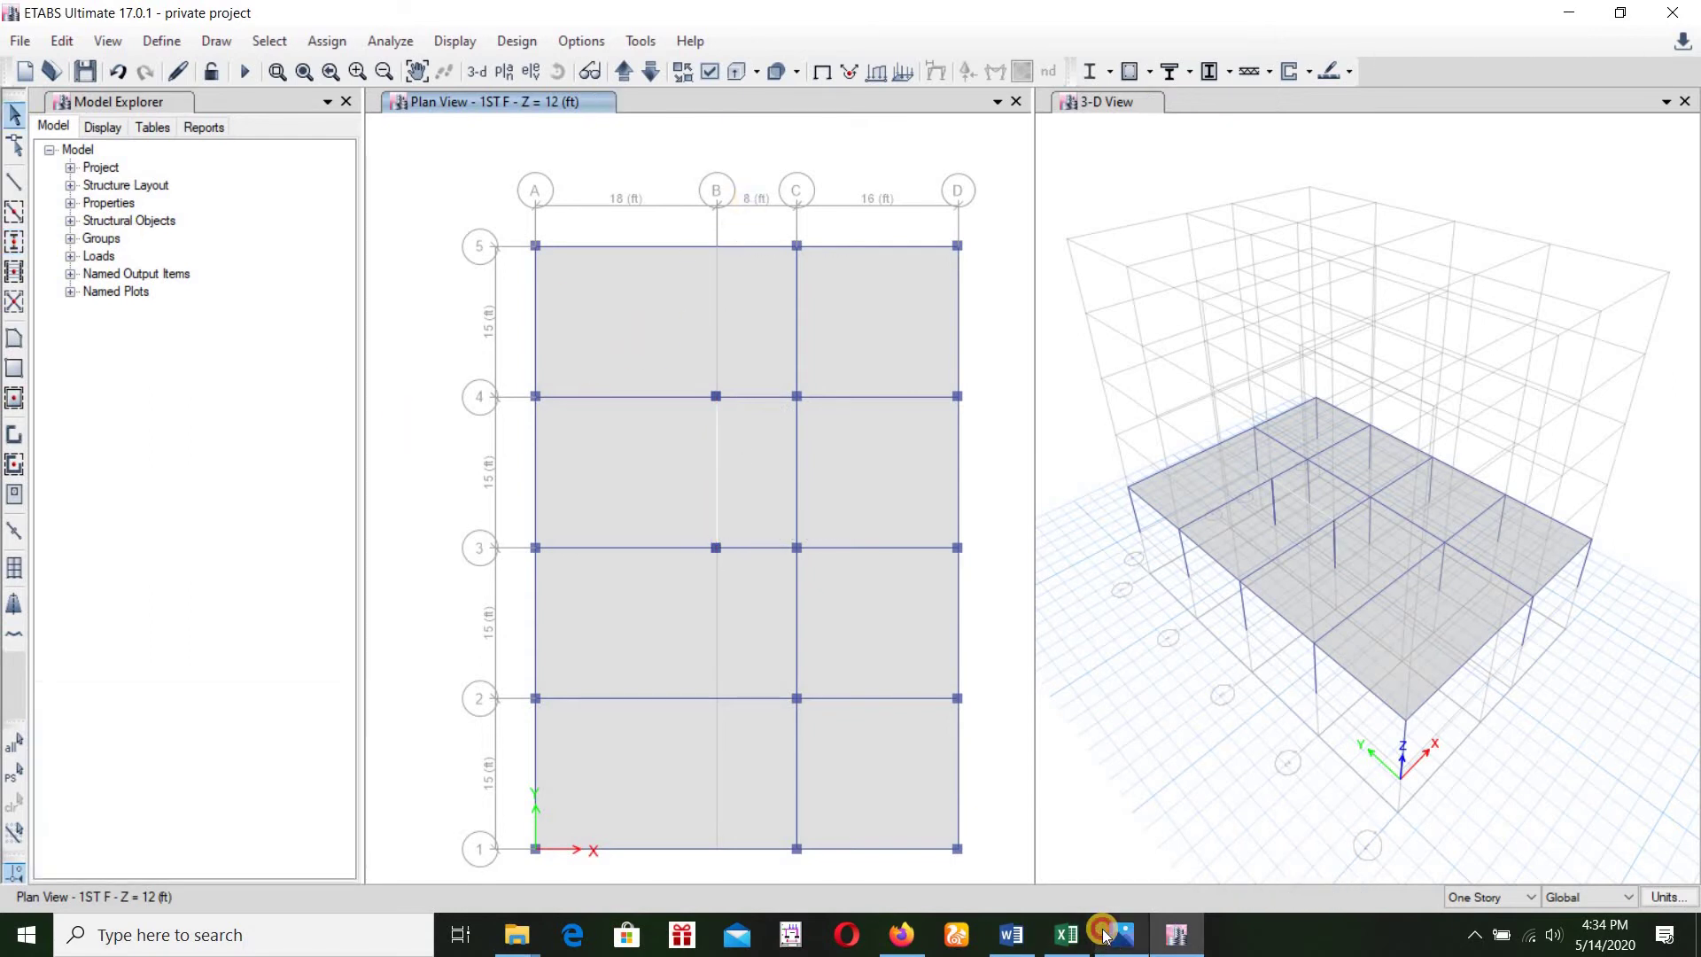
Study the hand-drawn floor plan photo, then bring the ETABS model back to the front
click(1120, 934)
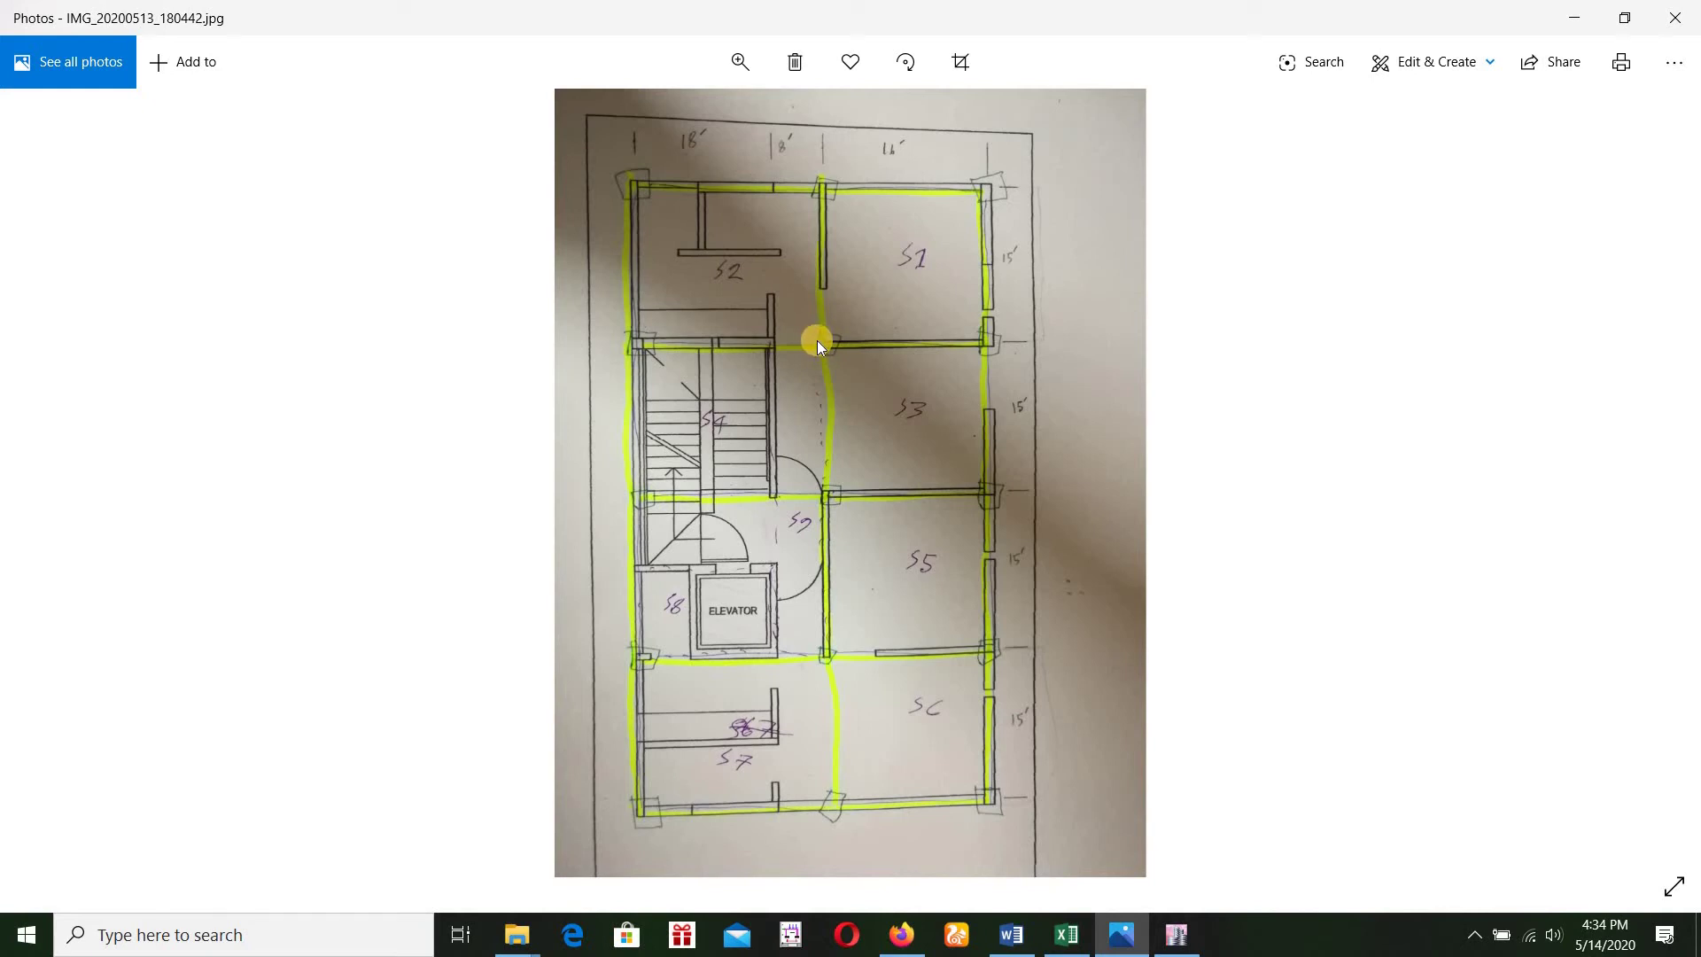
click(1177, 934)
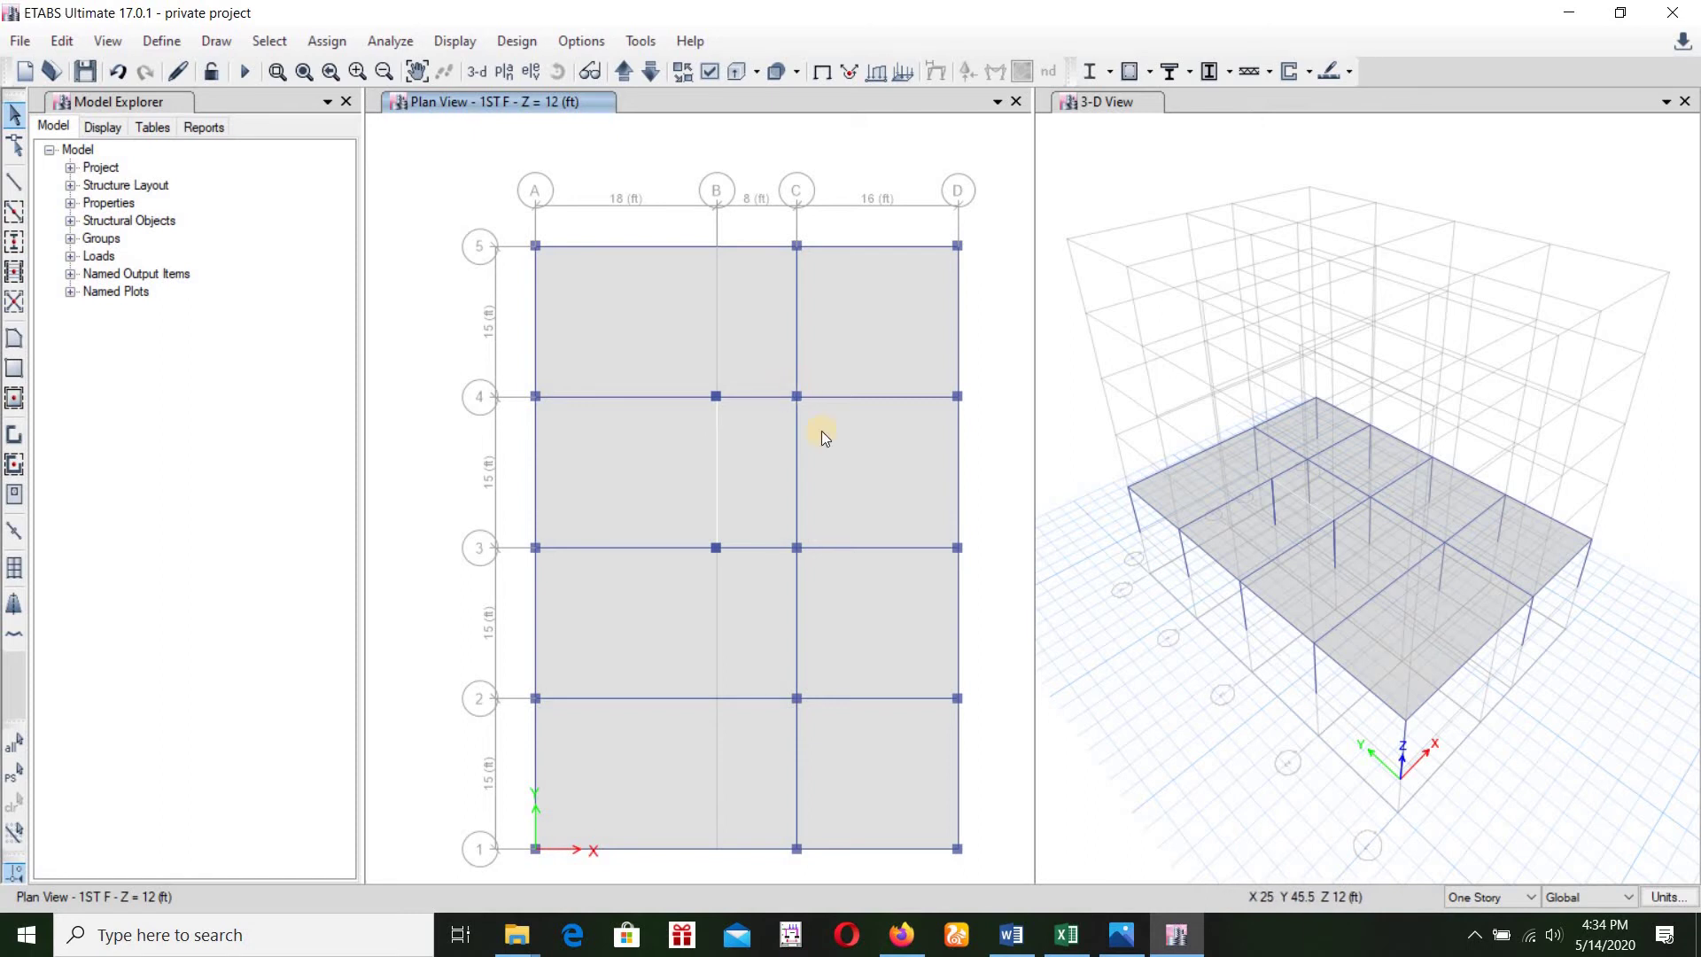
click(1121, 934)
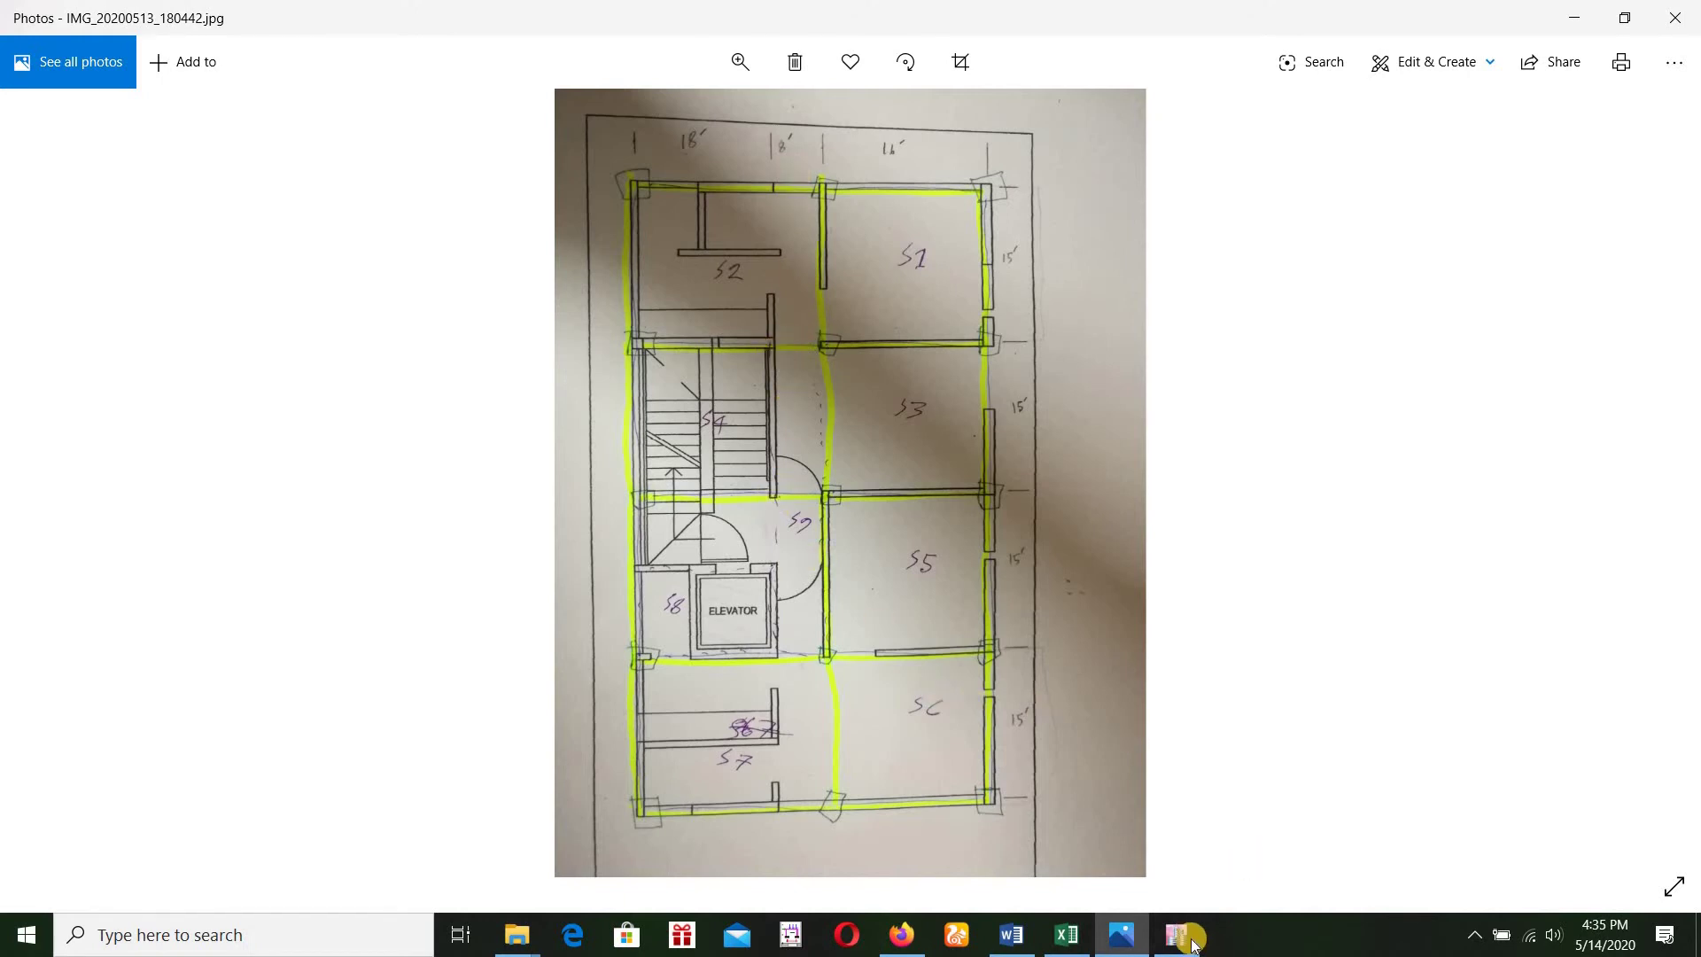
key(alt+Tab)
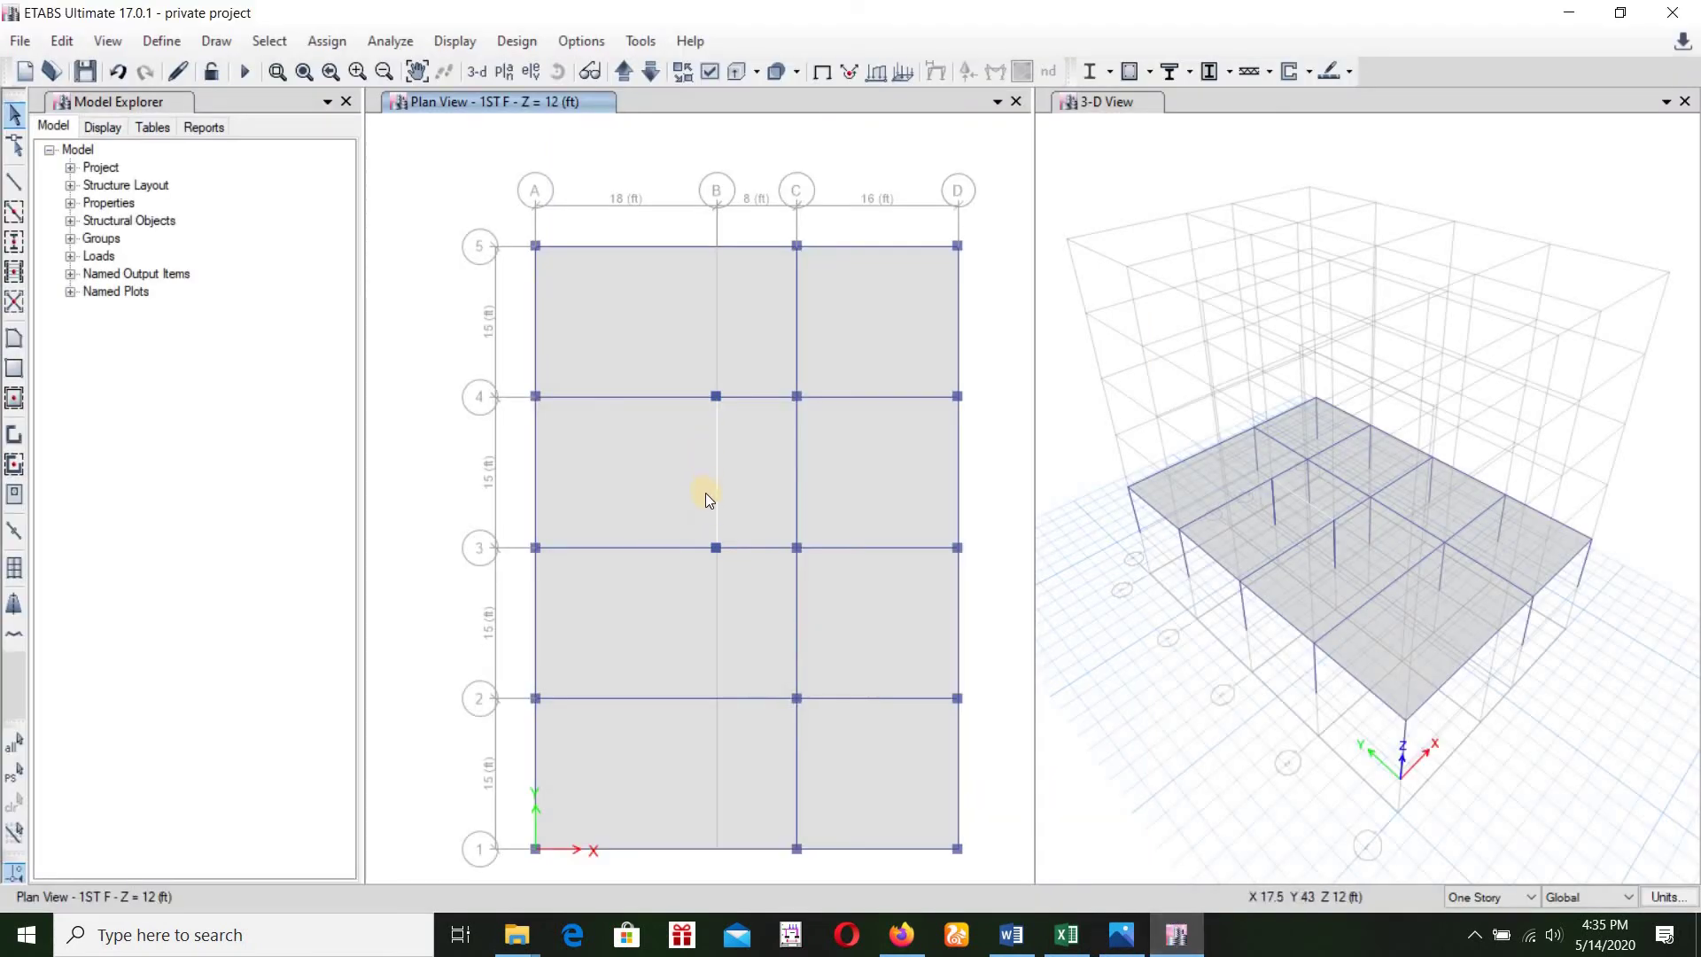
Draw a B-20X10 beam along grid B from grid 4 to grid 3
click(15, 181)
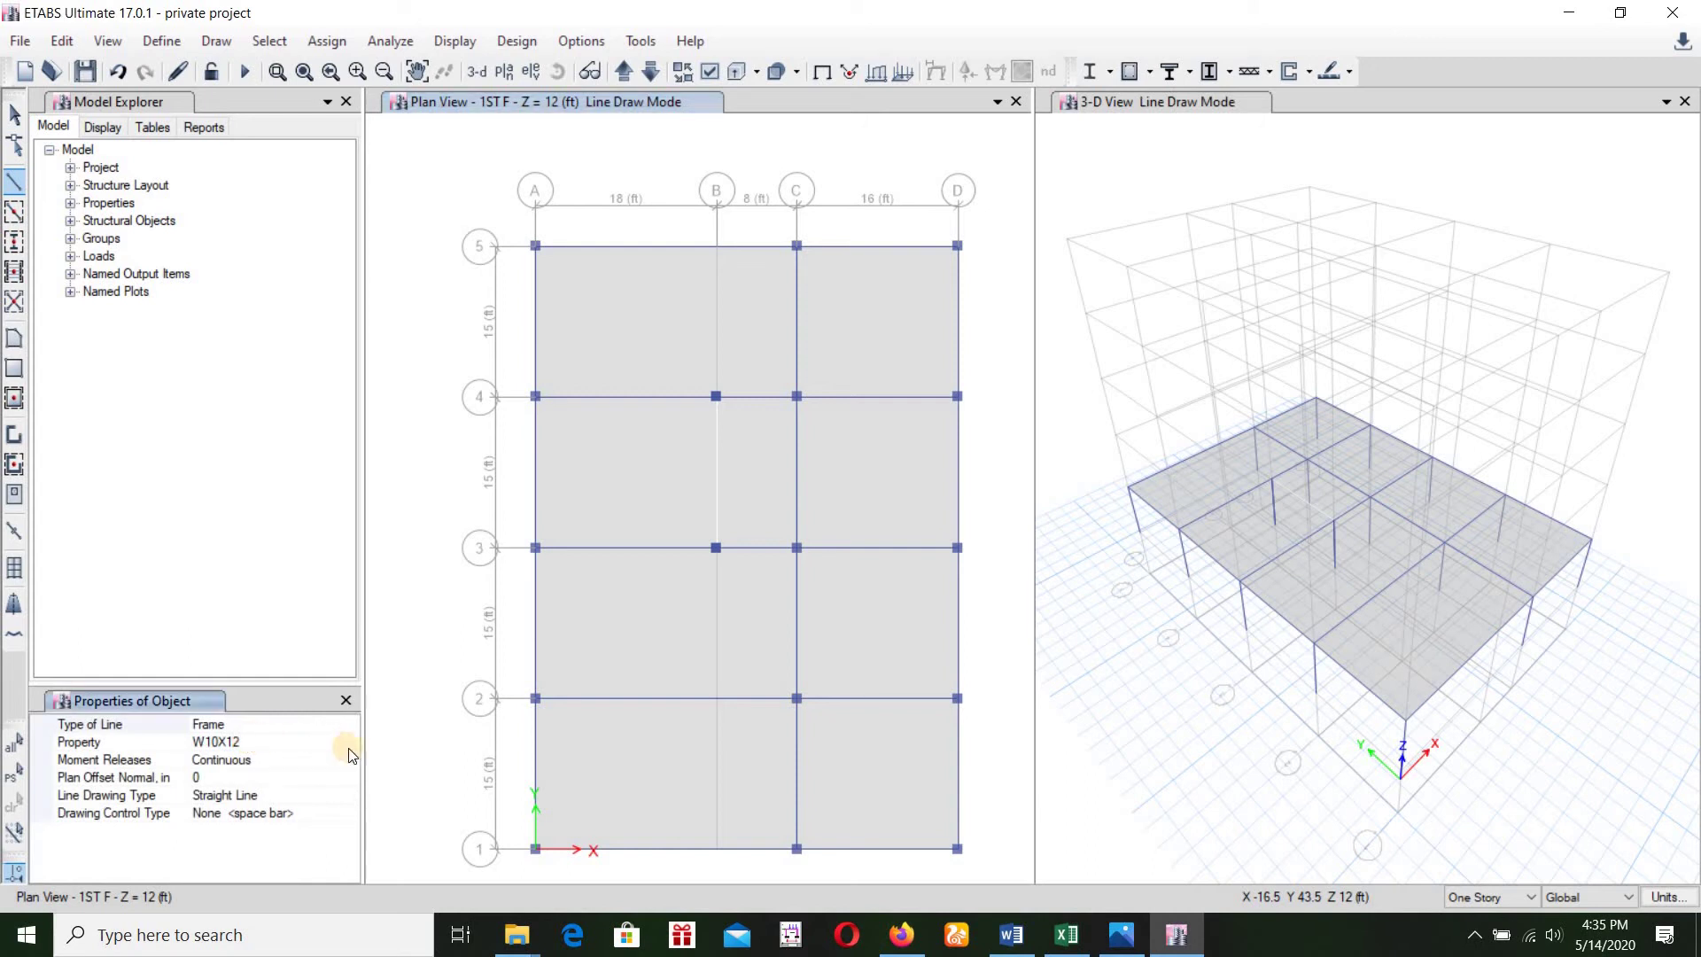
click(247, 740)
click(348, 741)
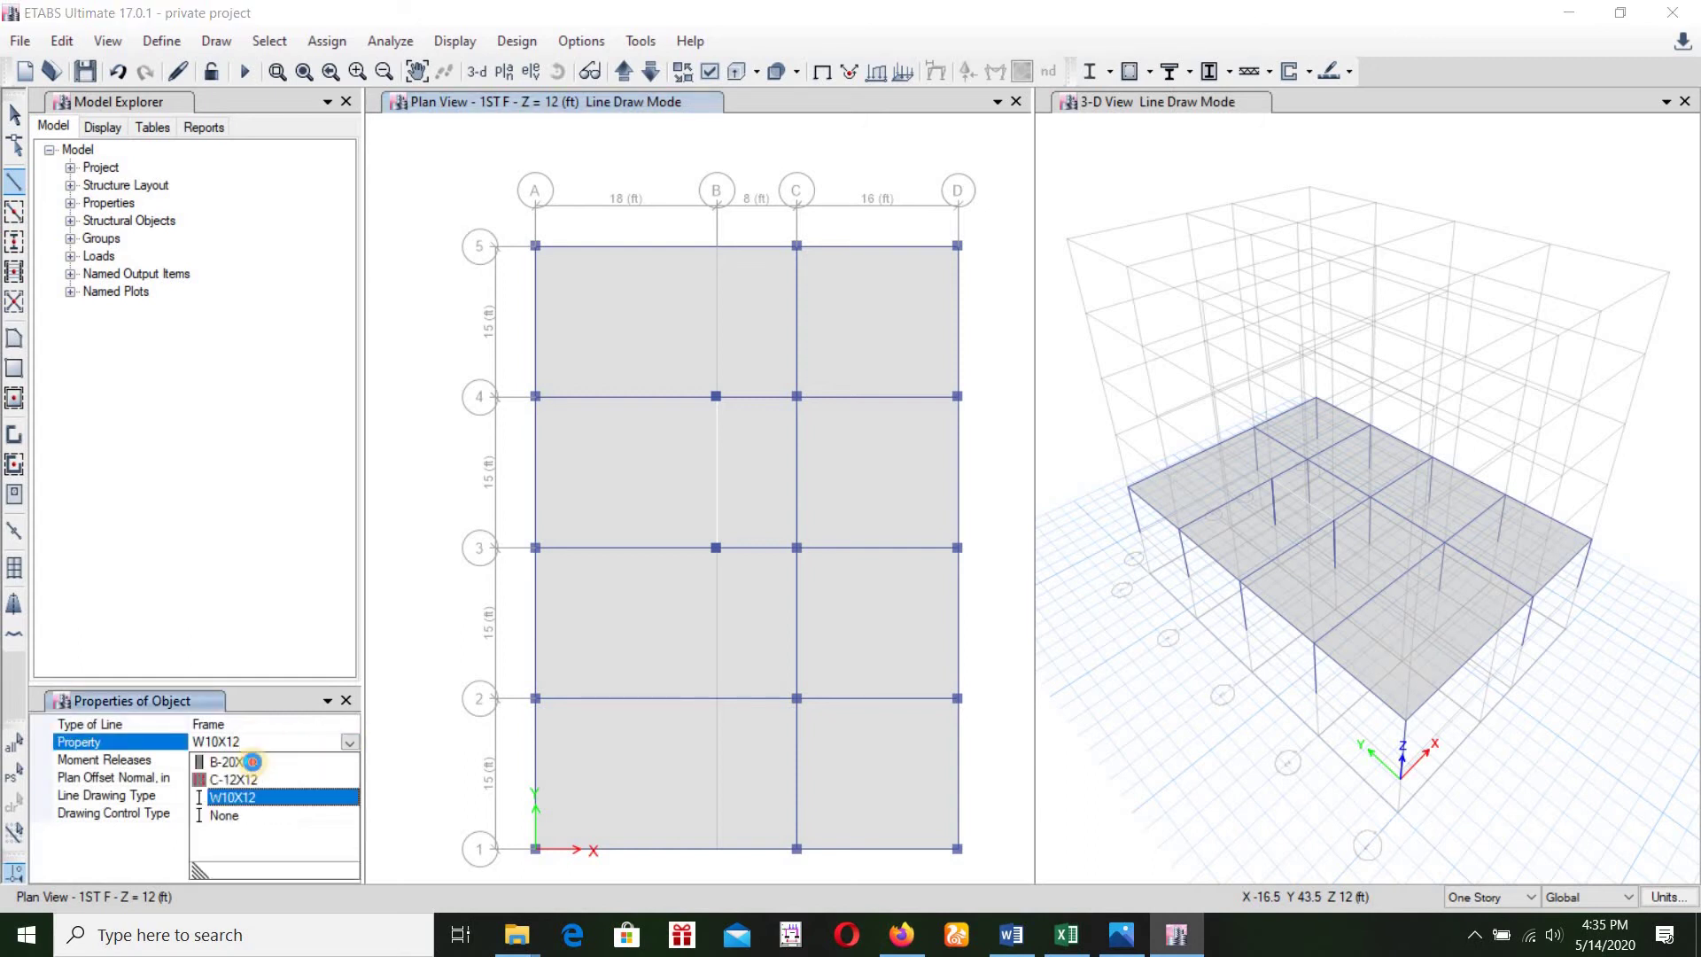
click(717, 395)
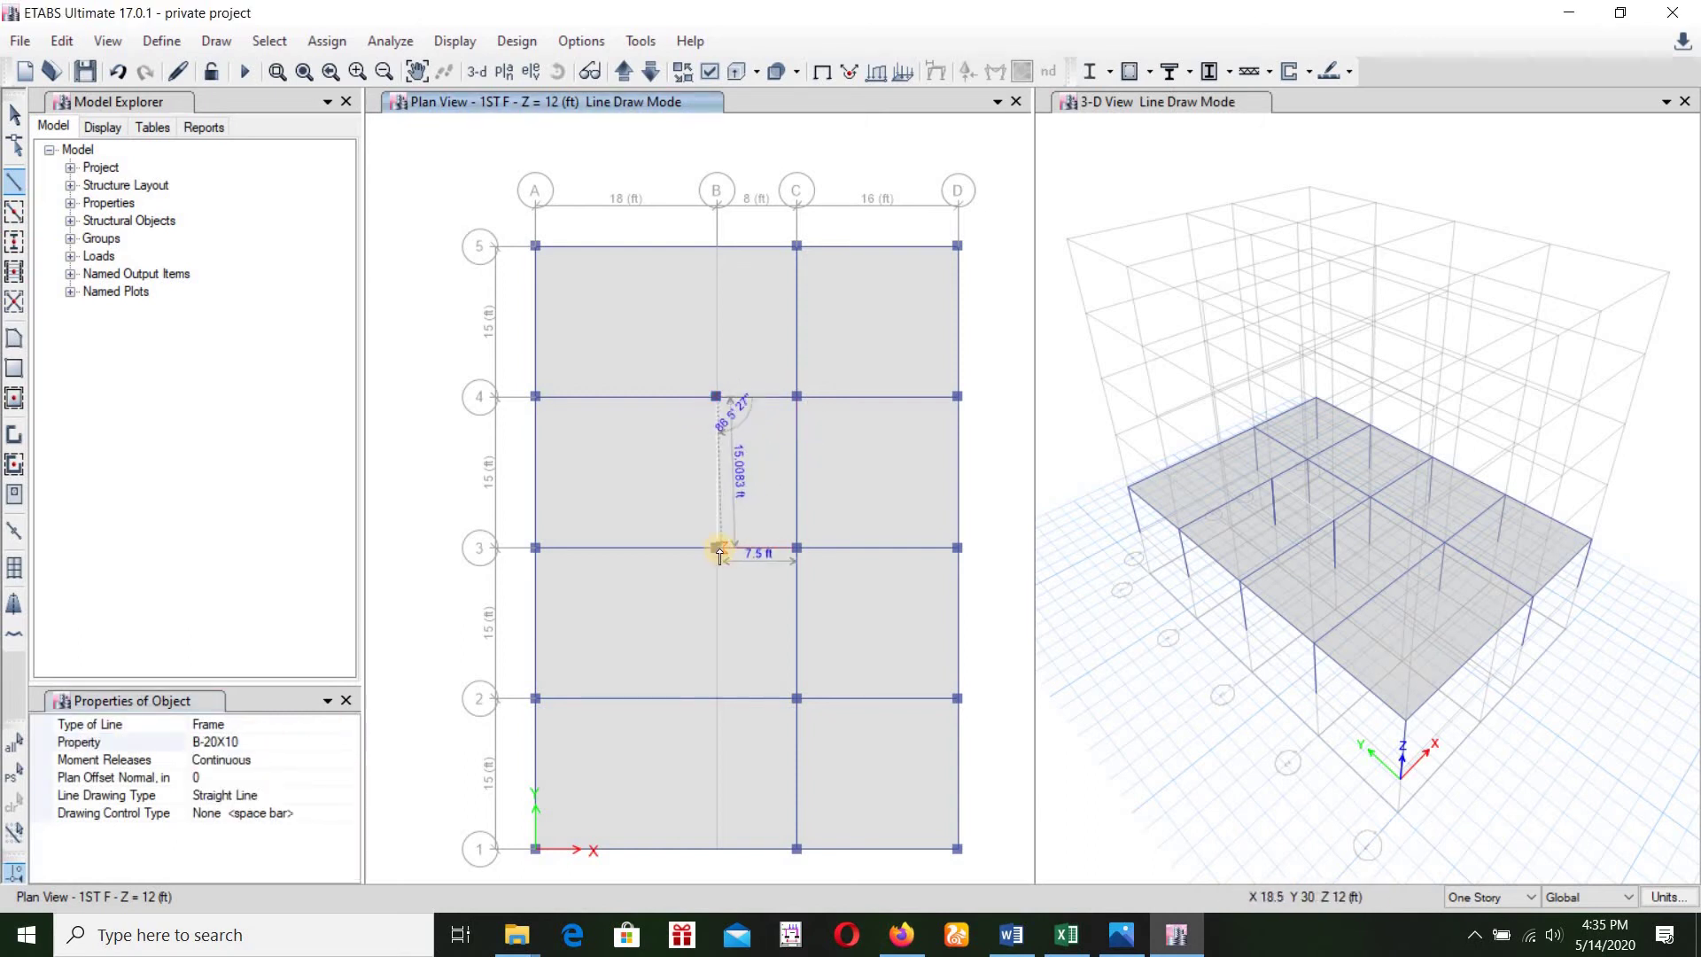
click(717, 547)
right_click(721, 671)
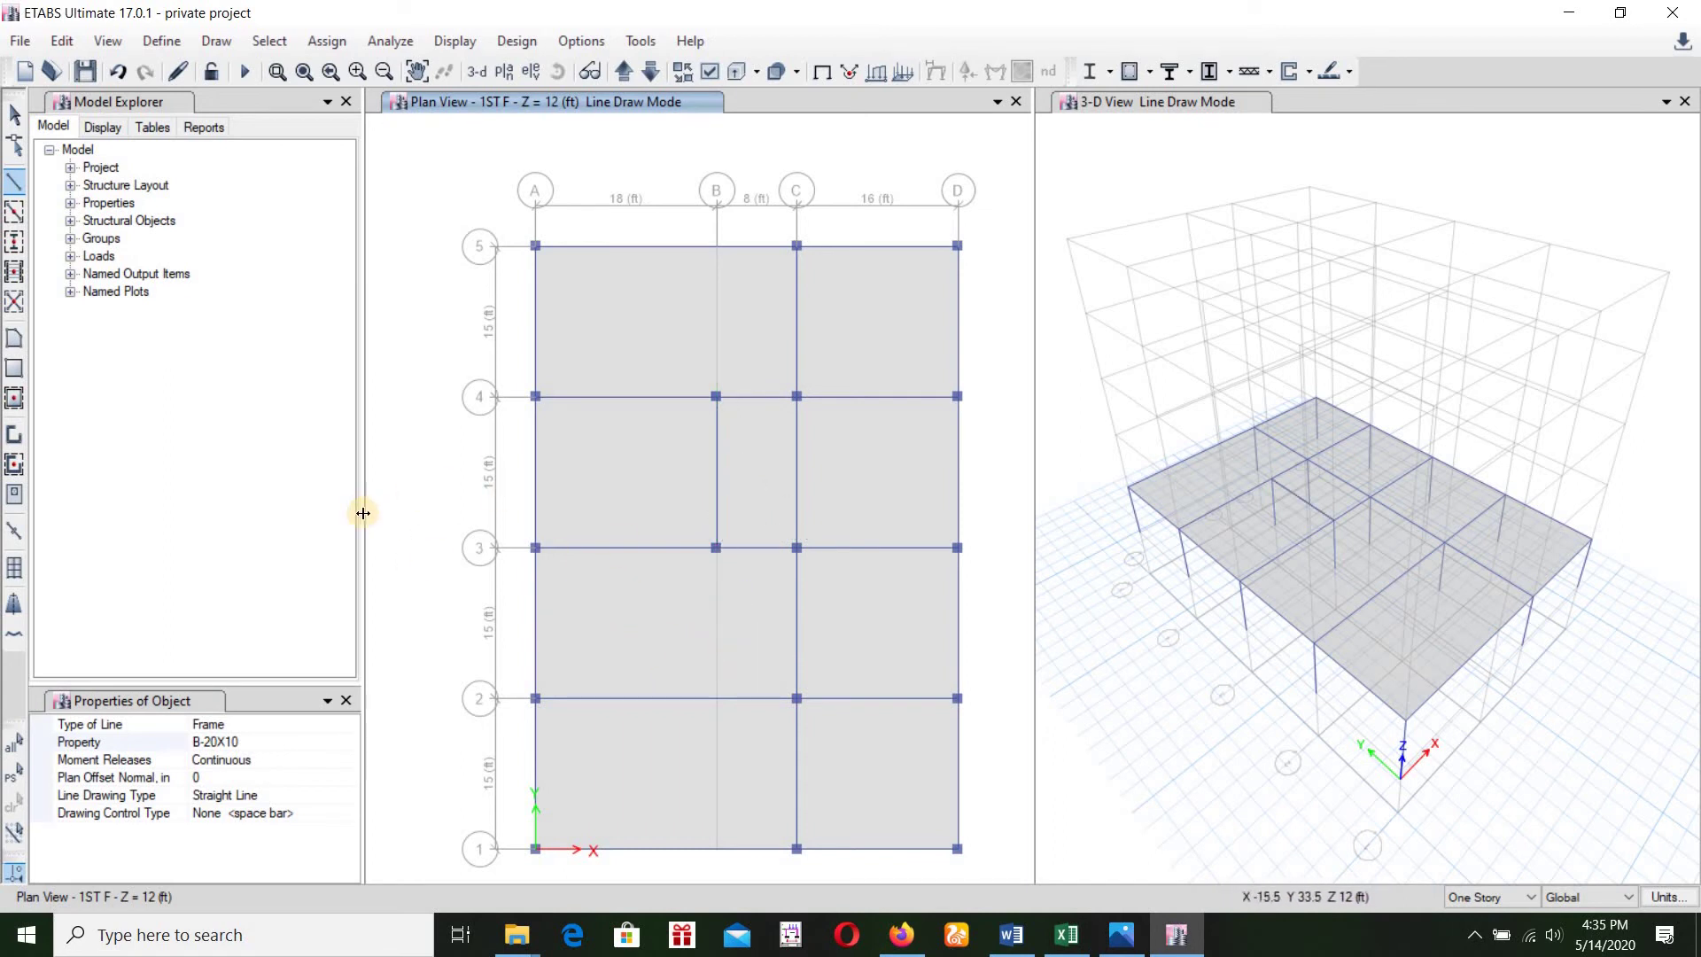
click(14, 114)
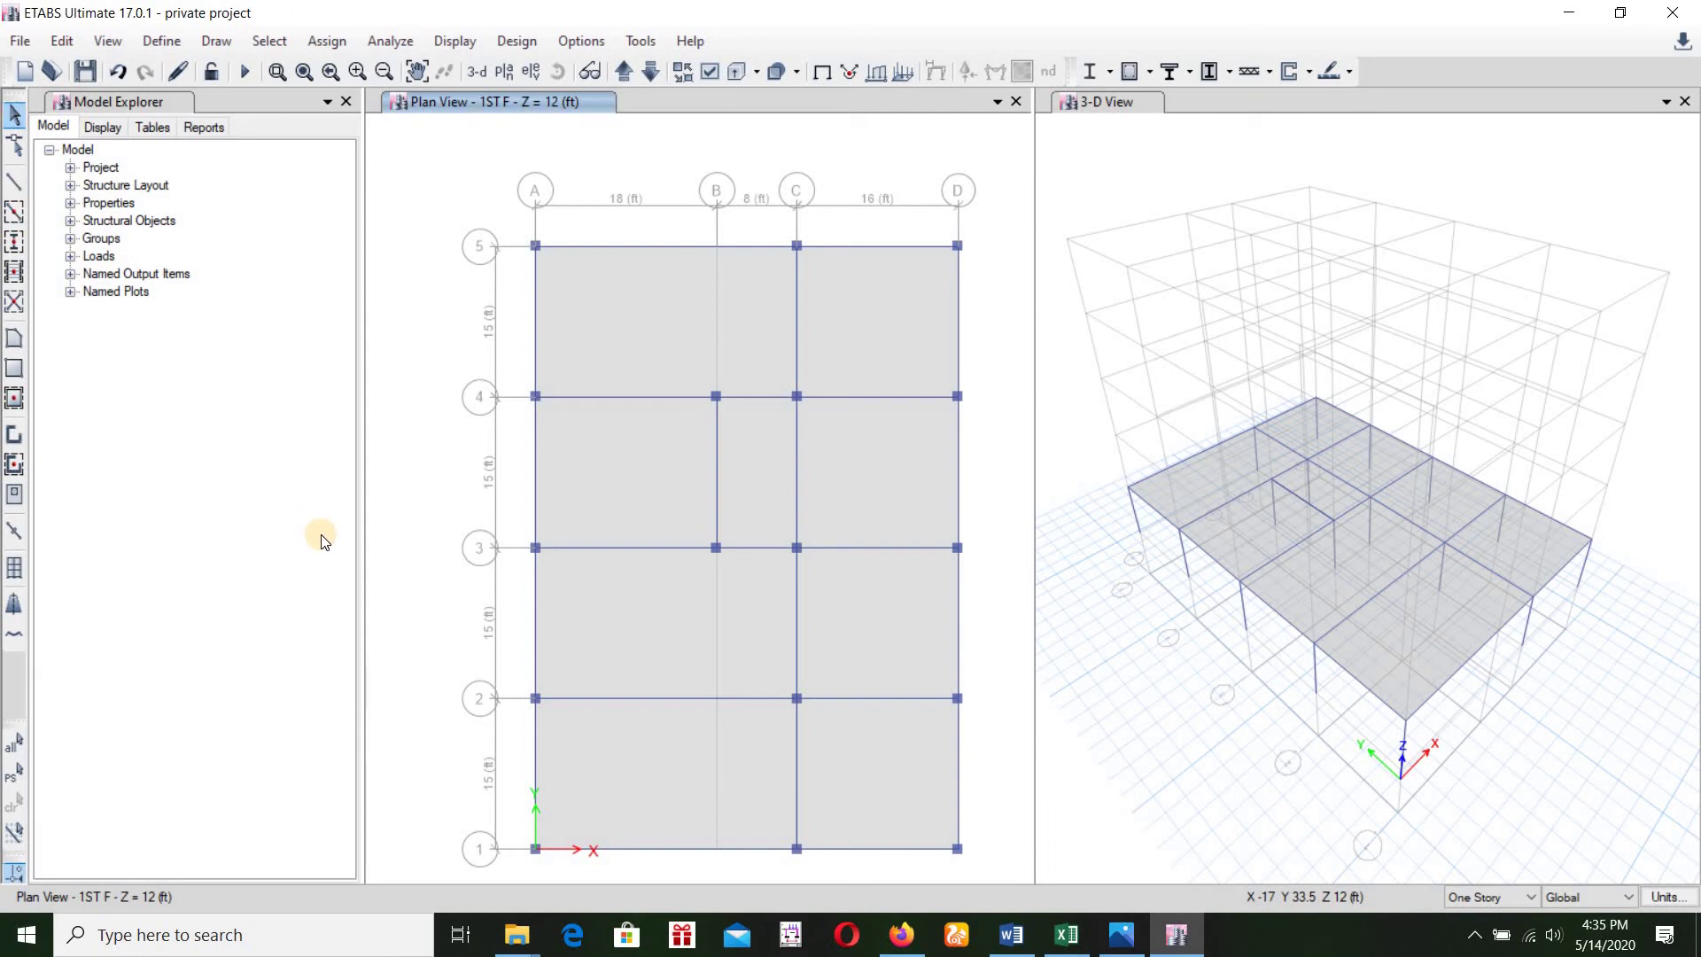
Colour the plan view by section properties
click(710, 71)
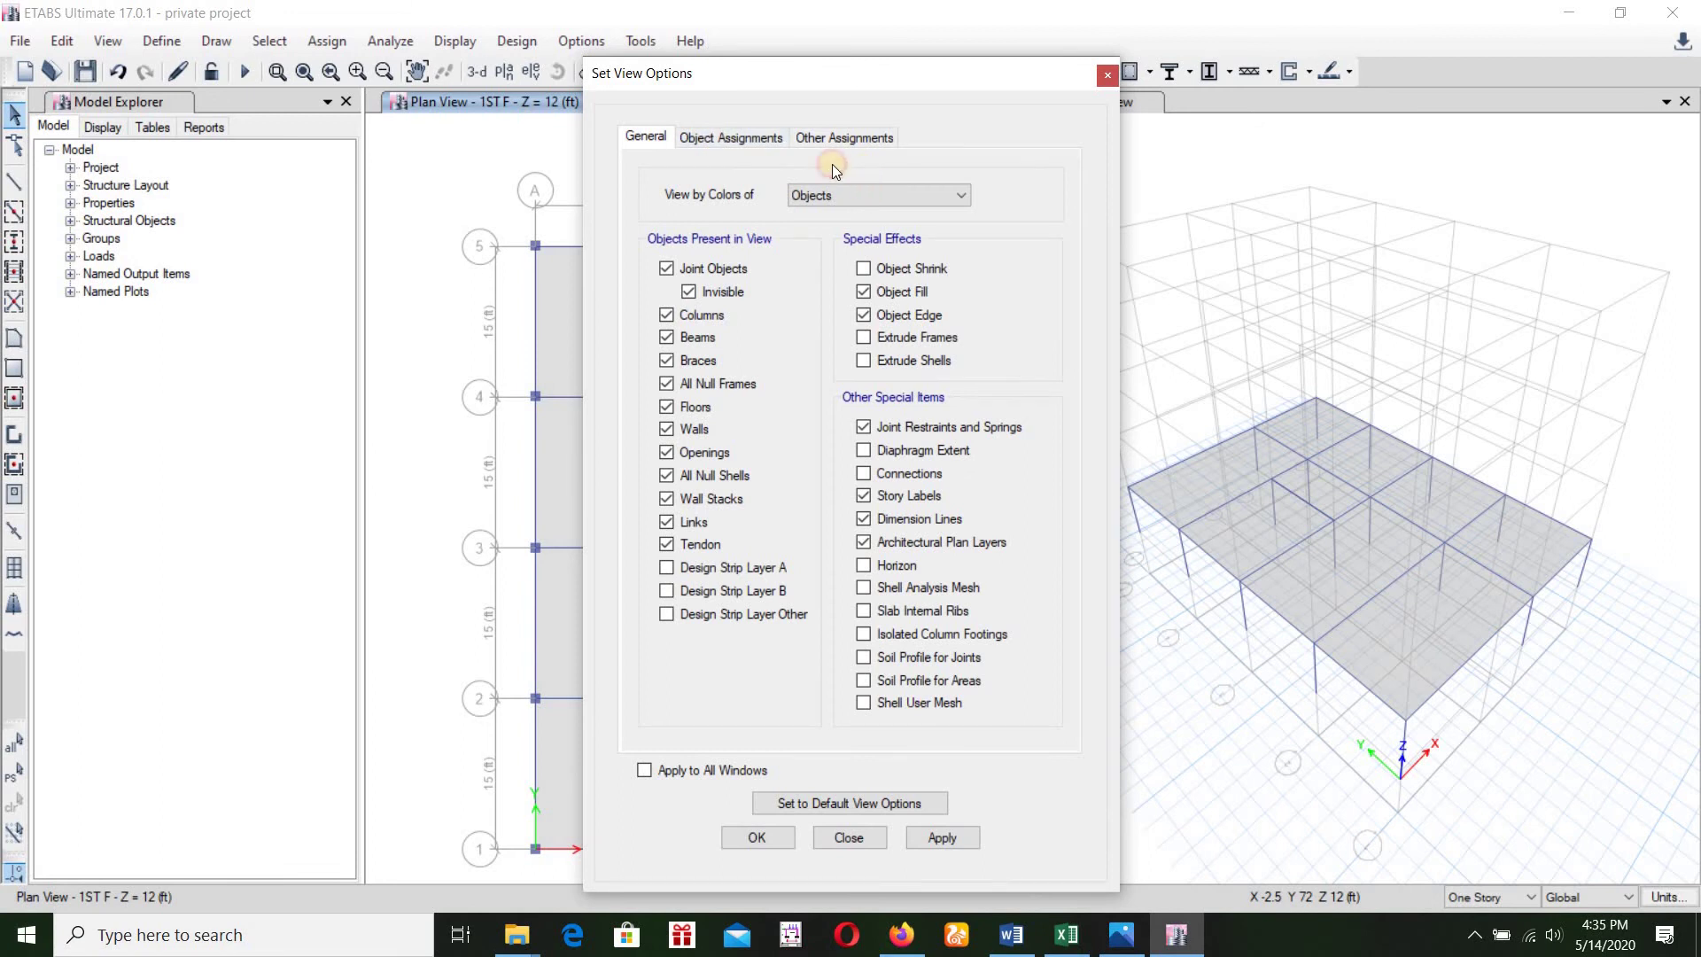
click(870, 194)
click(824, 224)
click(943, 837)
click(789, 842)
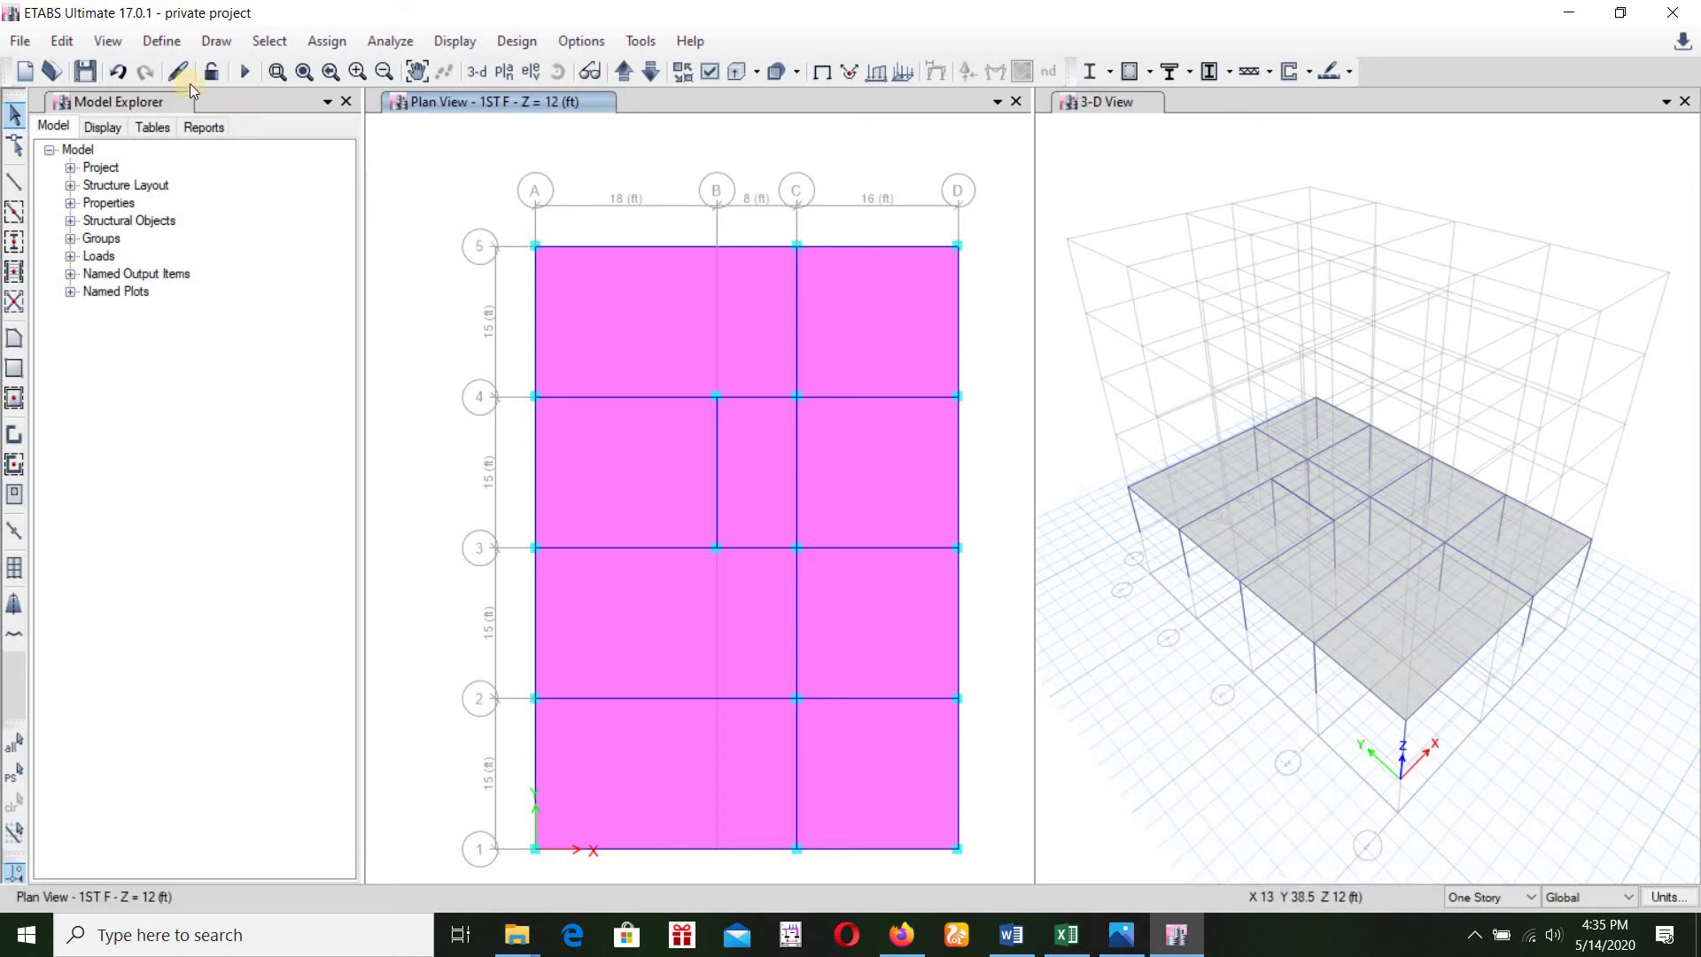
Review the 5-inch slab section and change the Slab 8" display colour to green
click(156, 42)
mouse_move(228, 105)
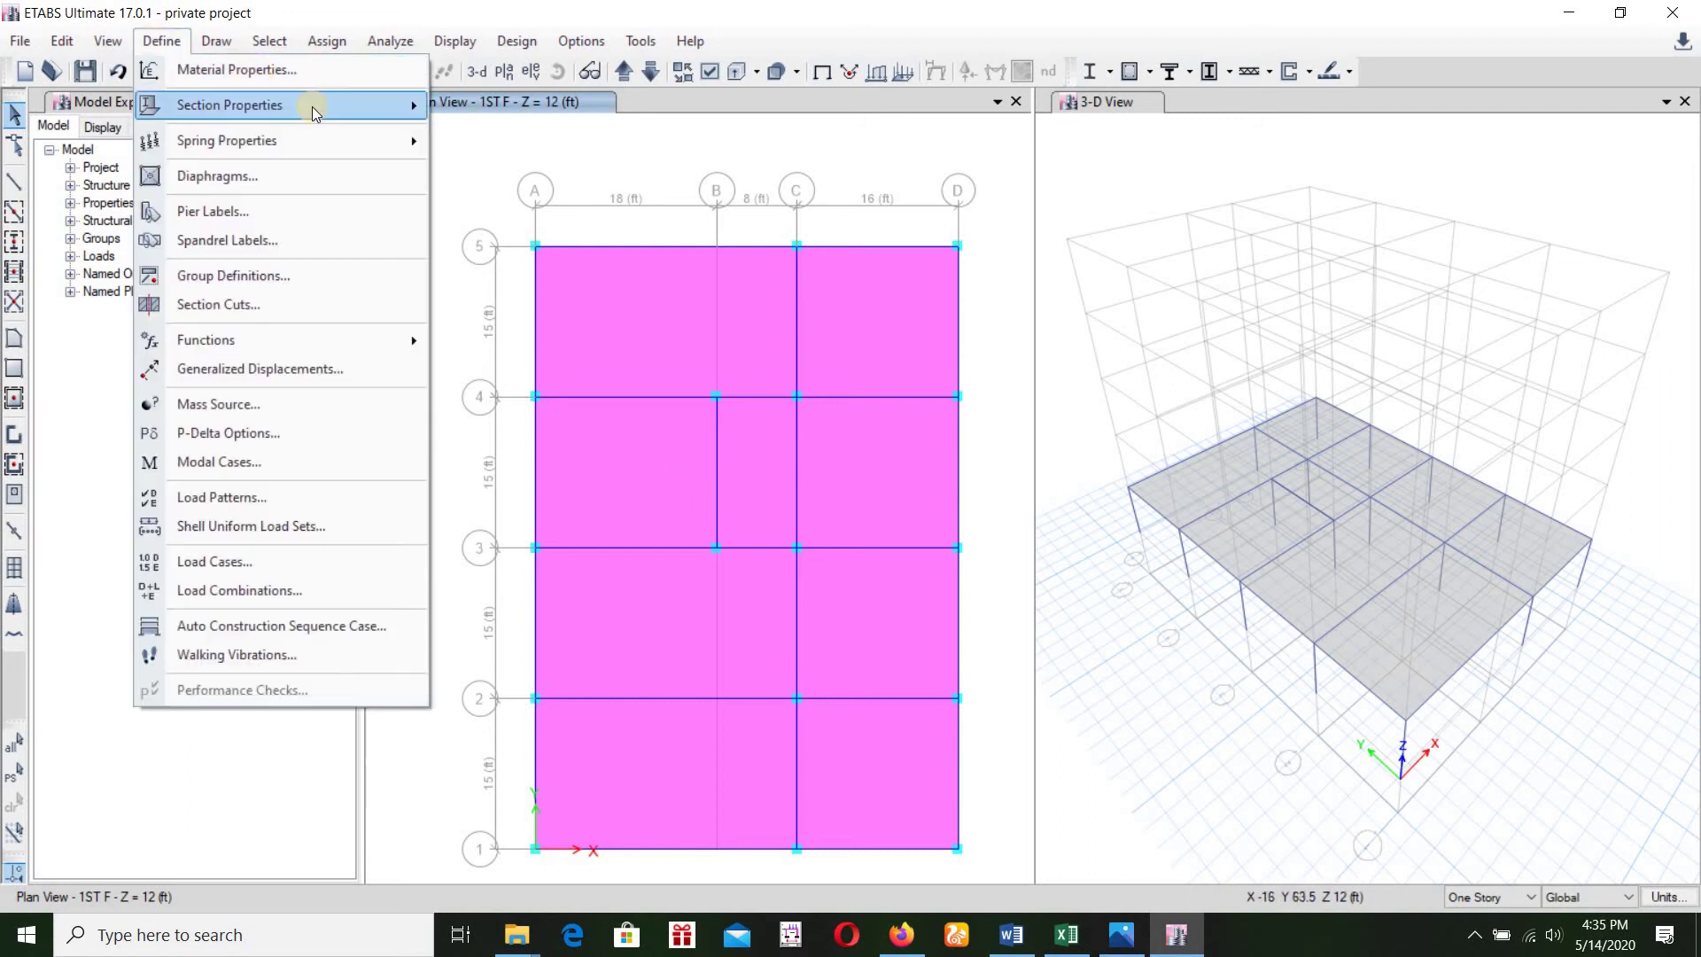
click(517, 171)
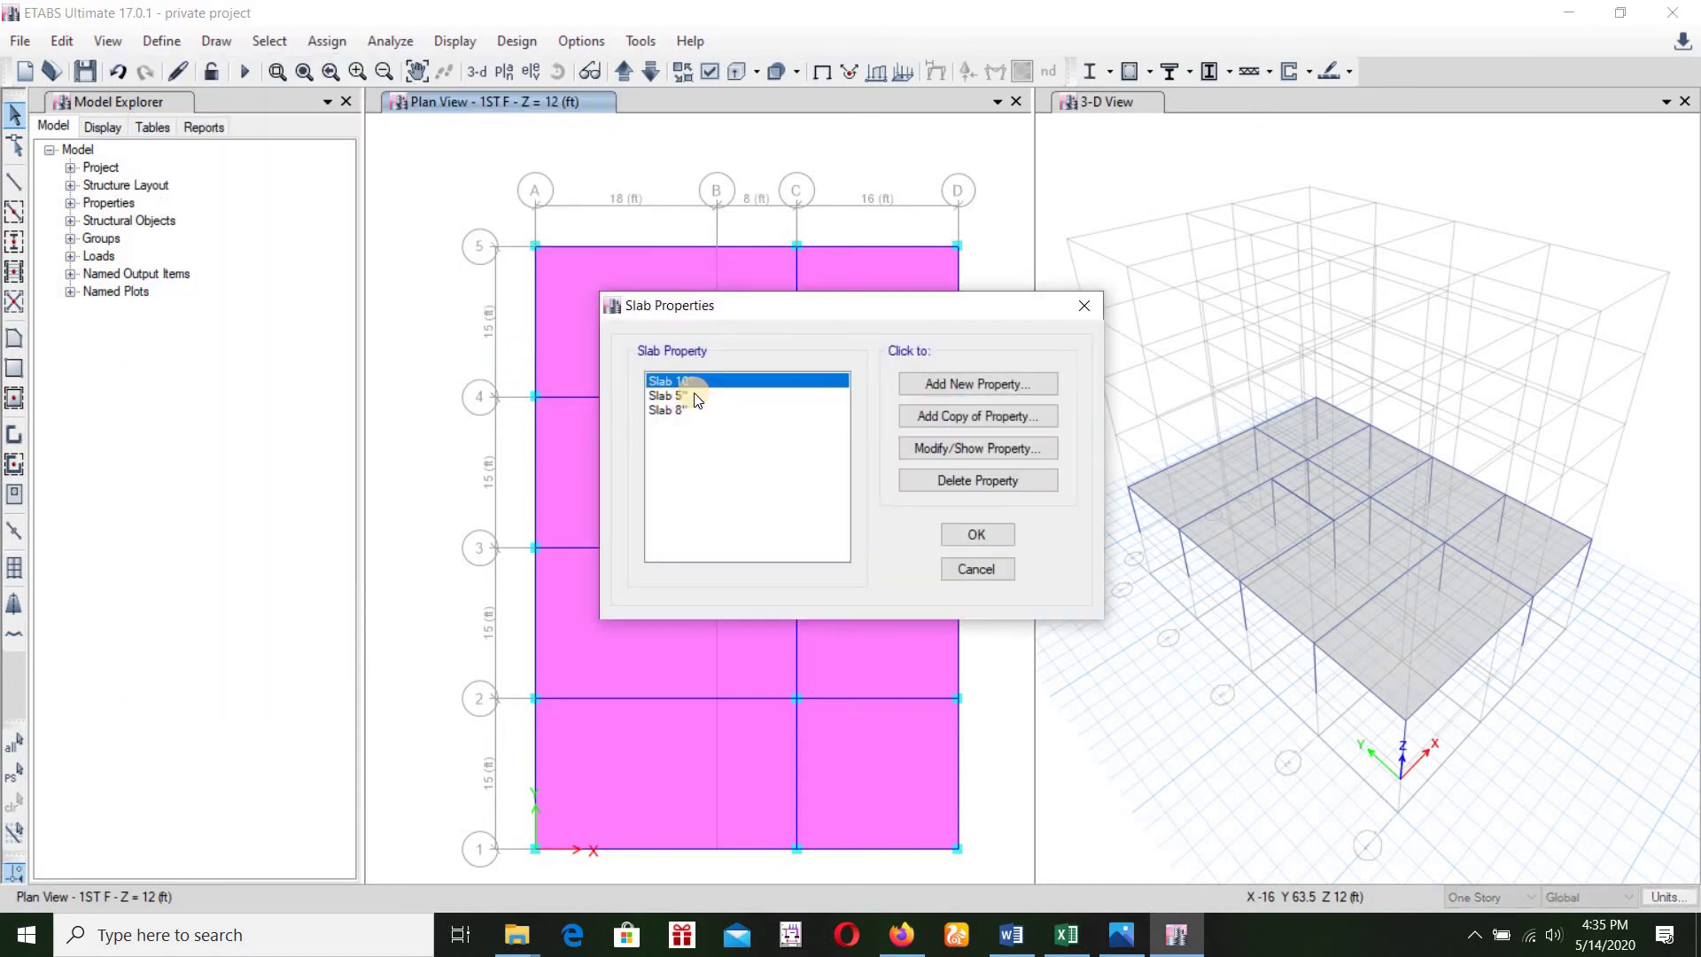
click(672, 395)
click(935, 451)
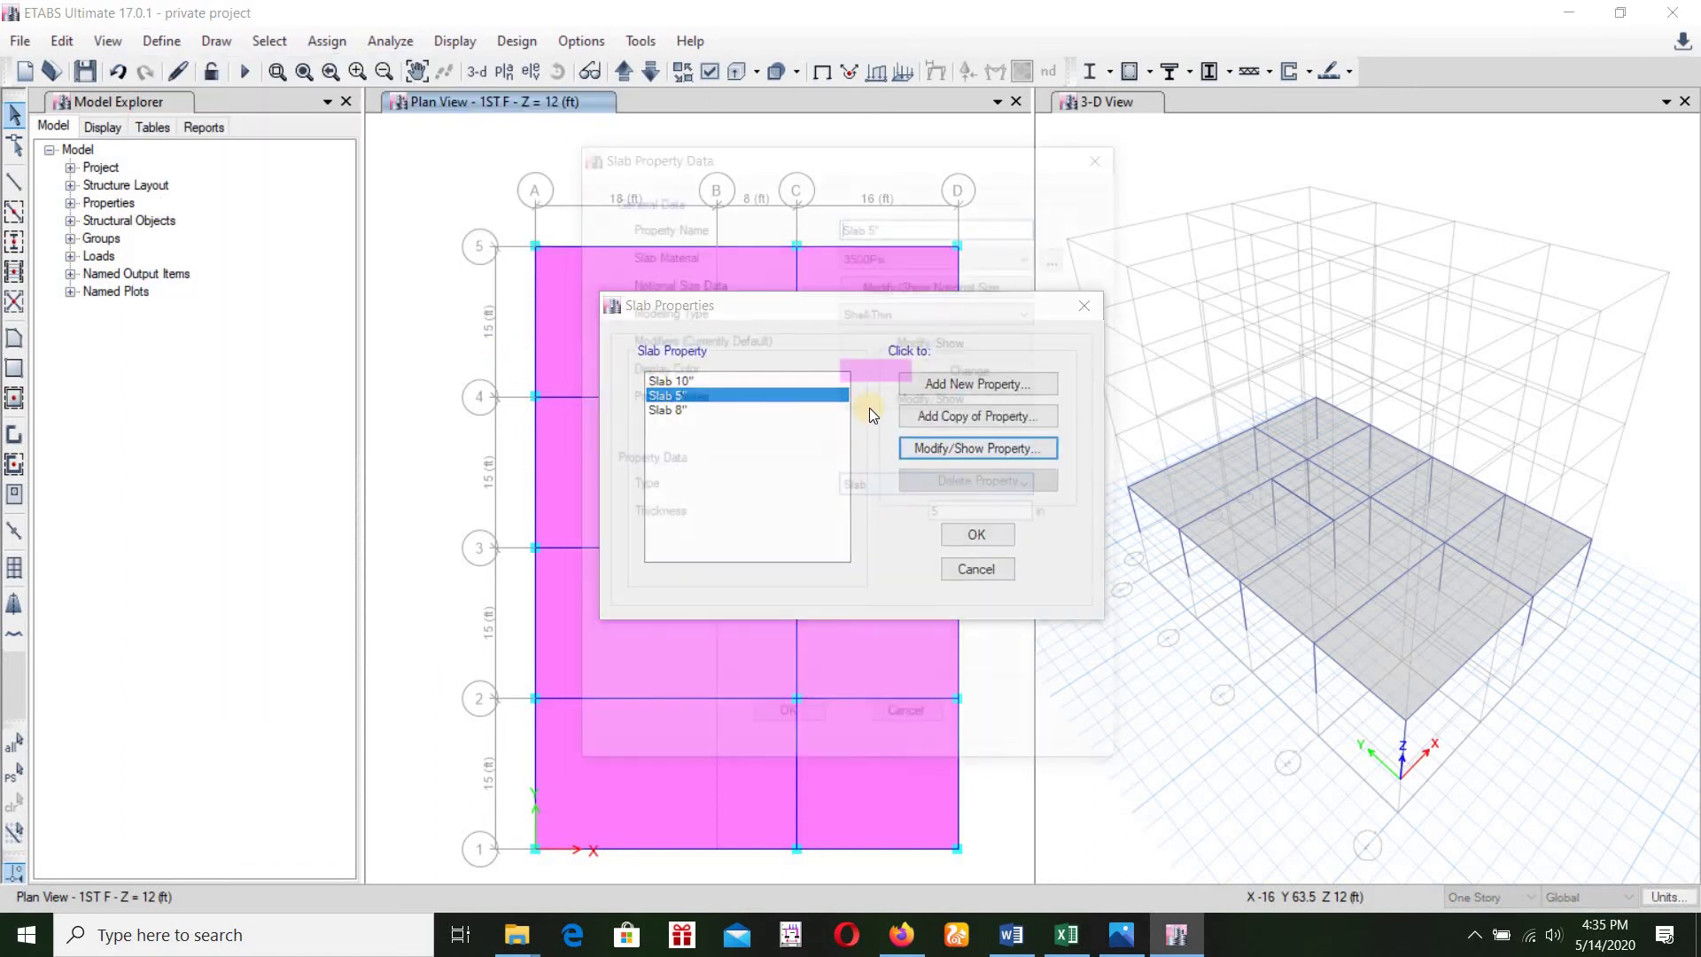
click(794, 719)
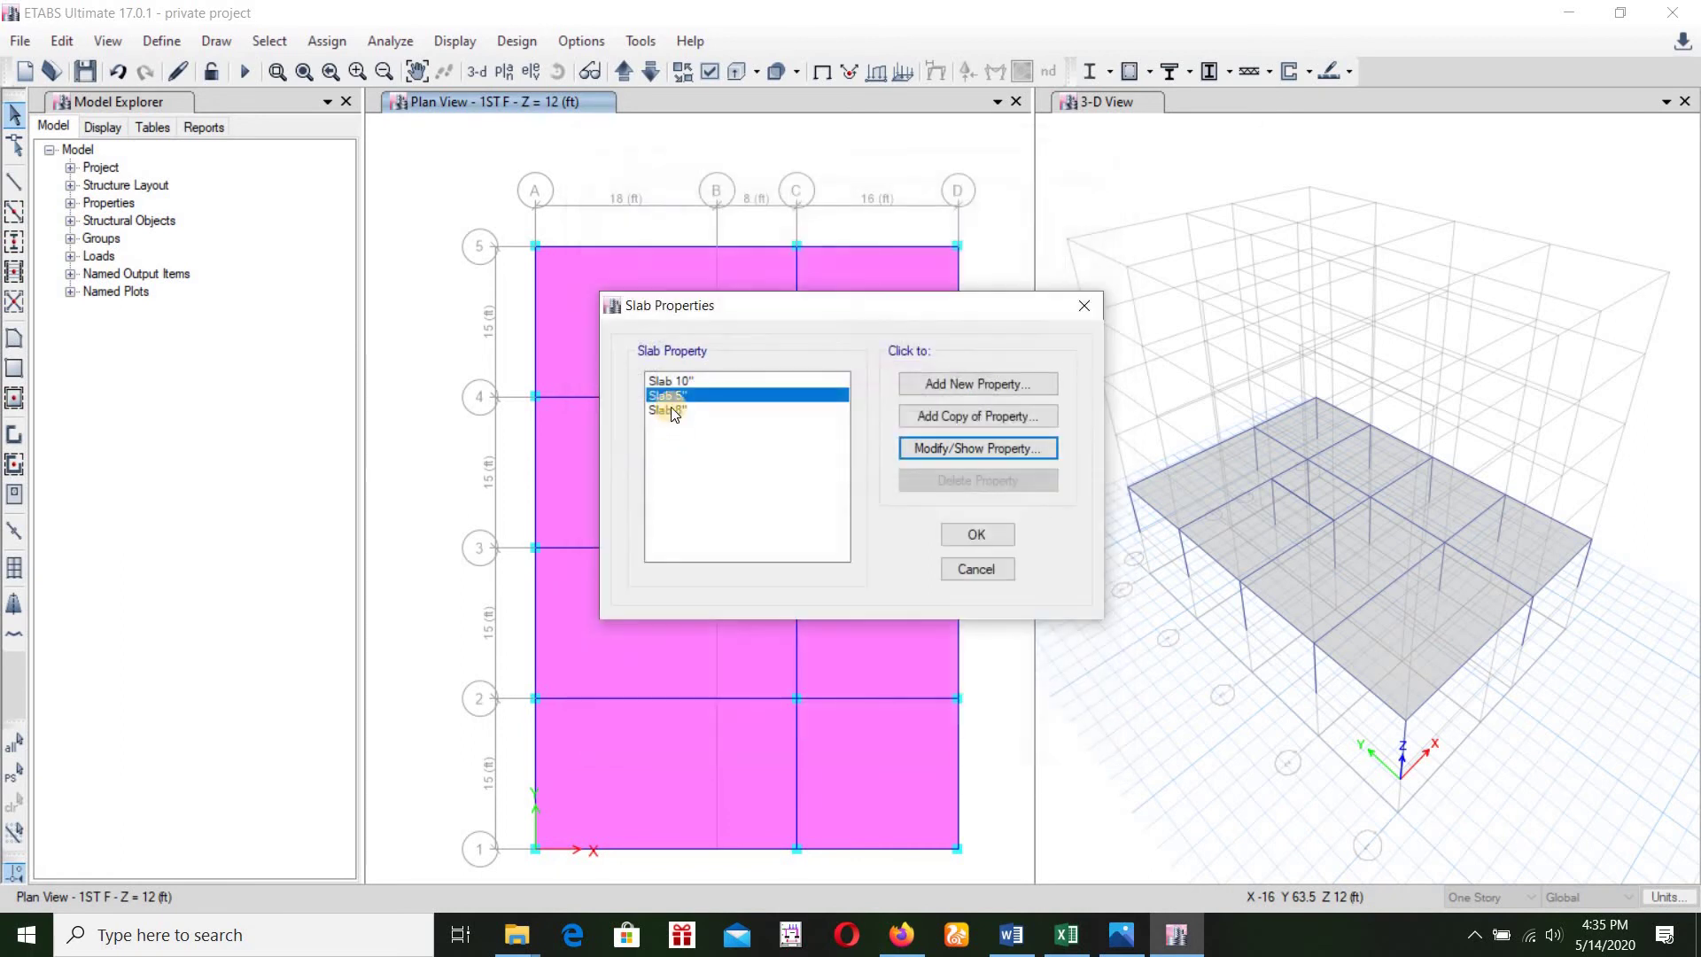
key(Return)
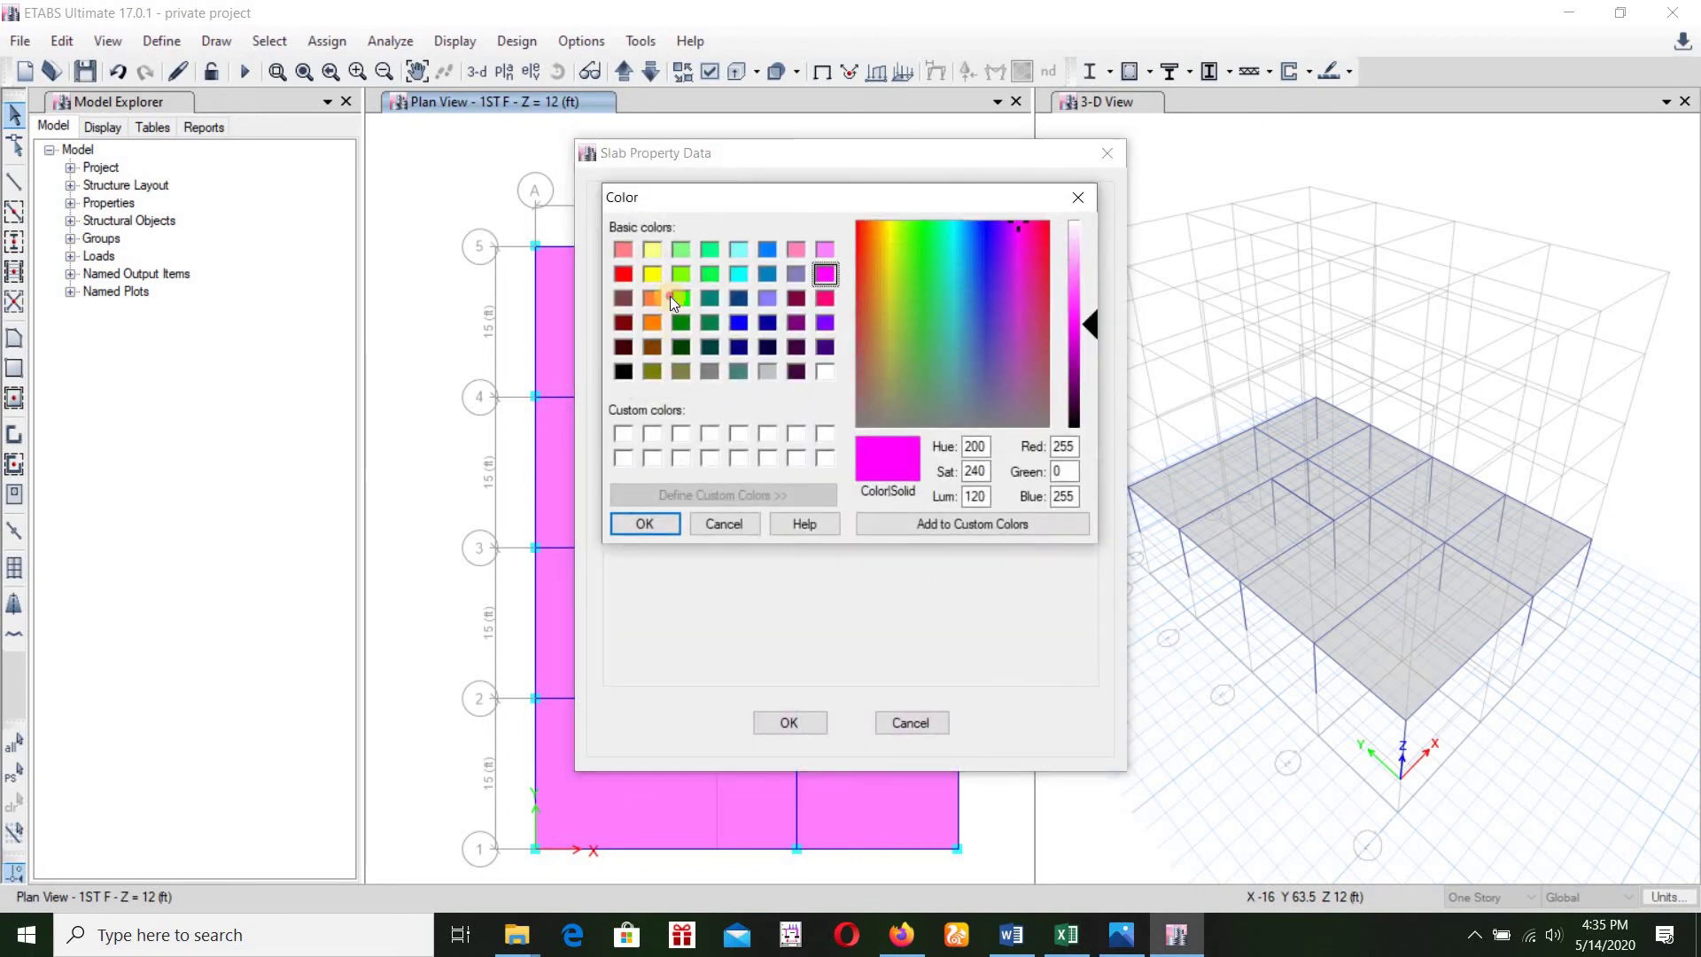
click(680, 296)
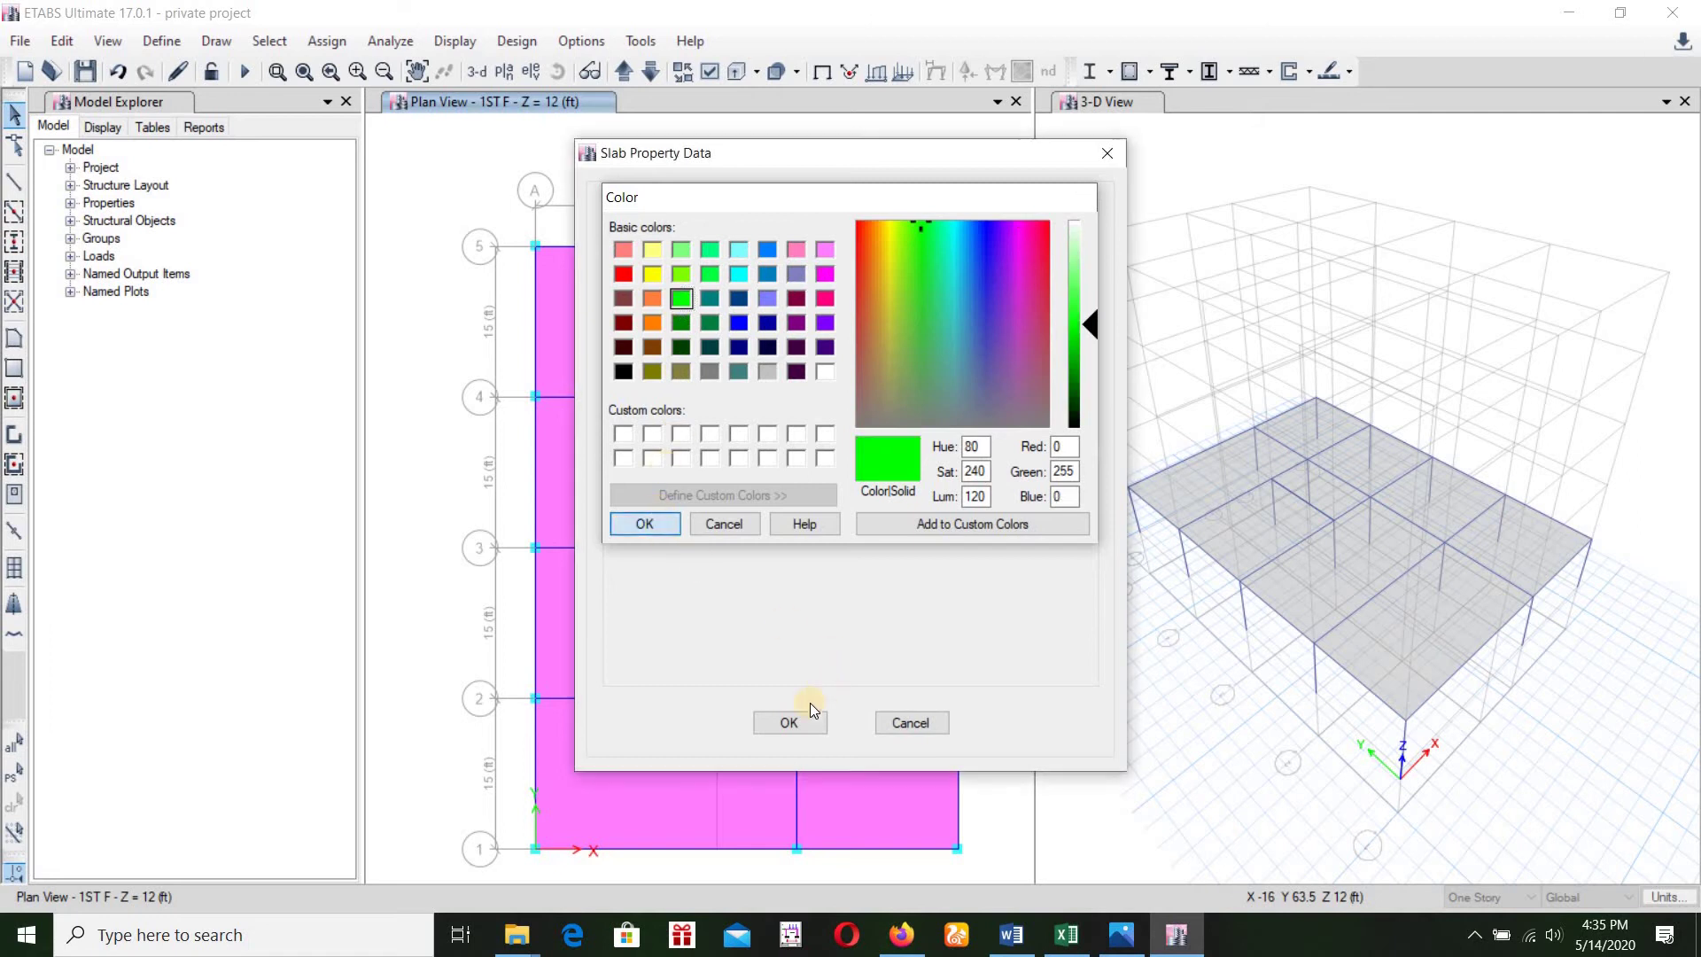
click(660, 525)
click(795, 718)
click(940, 535)
Refresh the view by toggling object colouring and back to section-property colouring
click(706, 71)
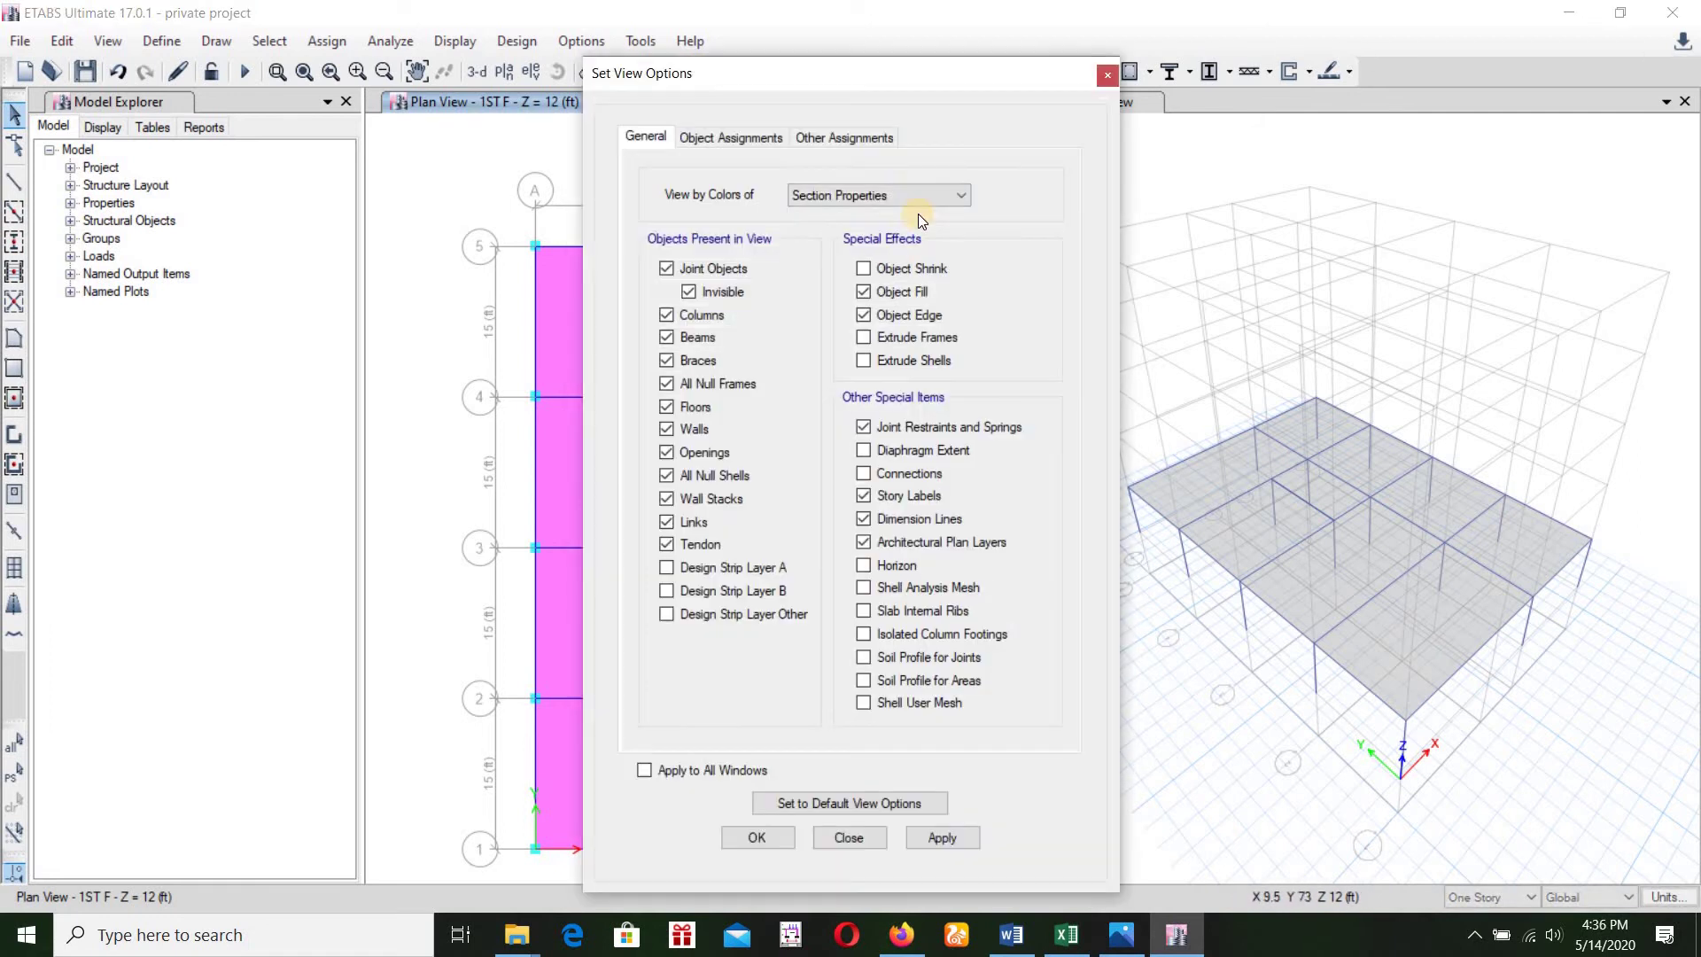
click(928, 194)
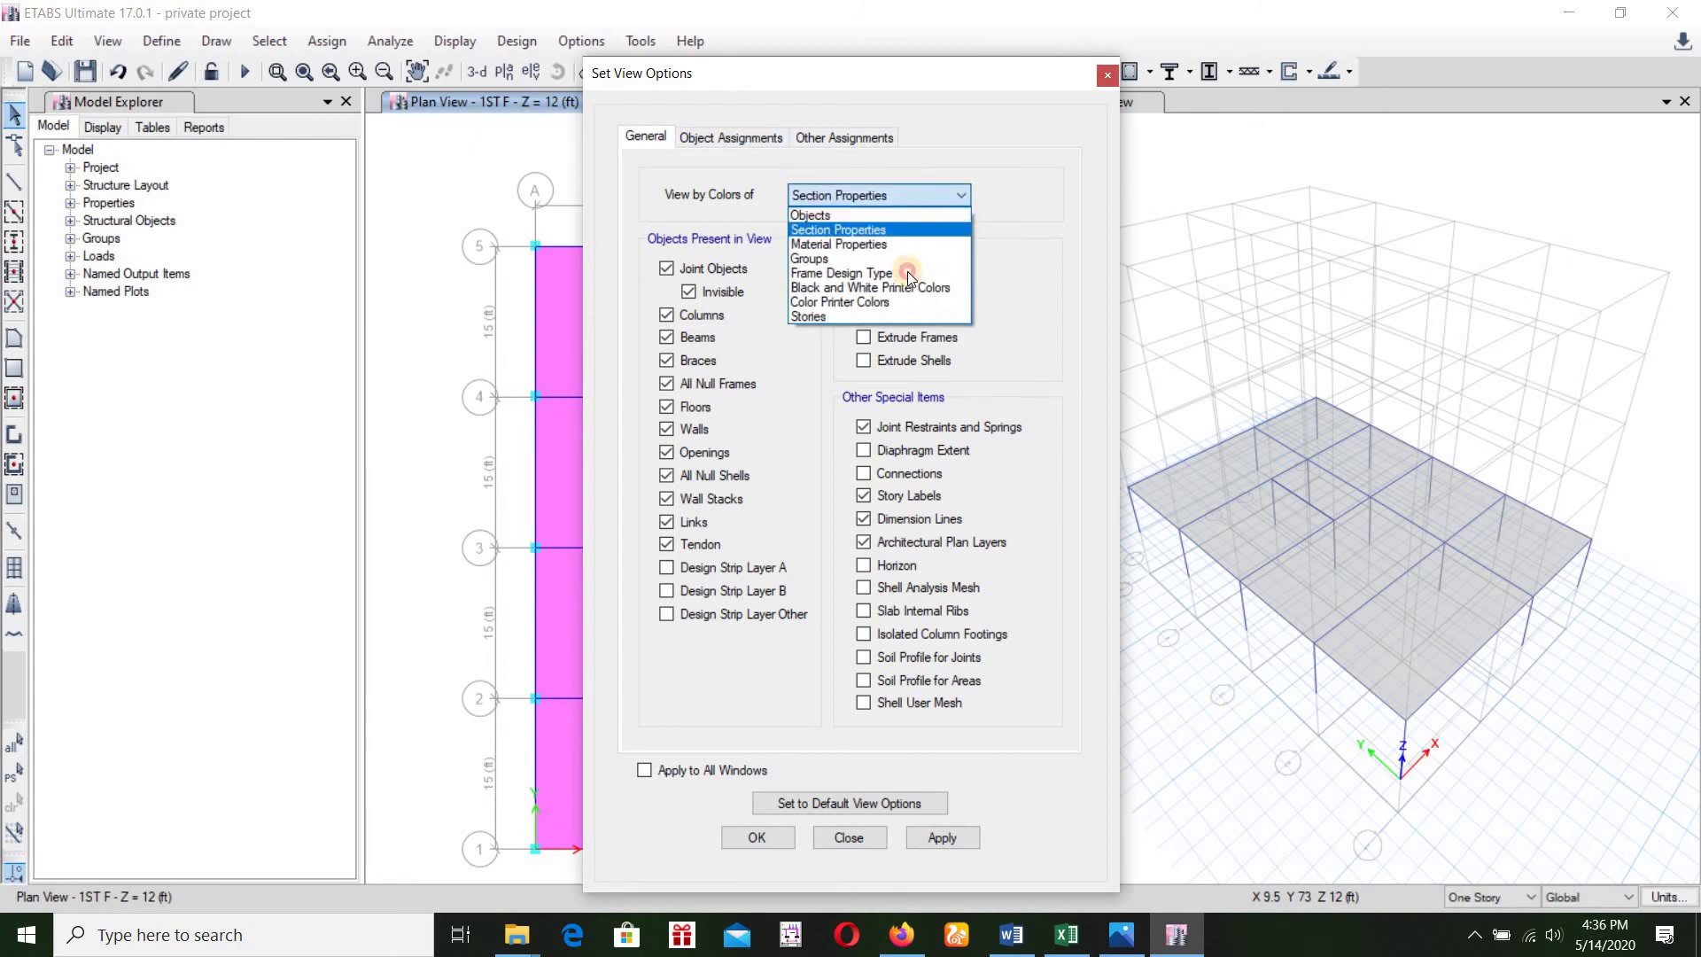
click(877, 210)
click(958, 838)
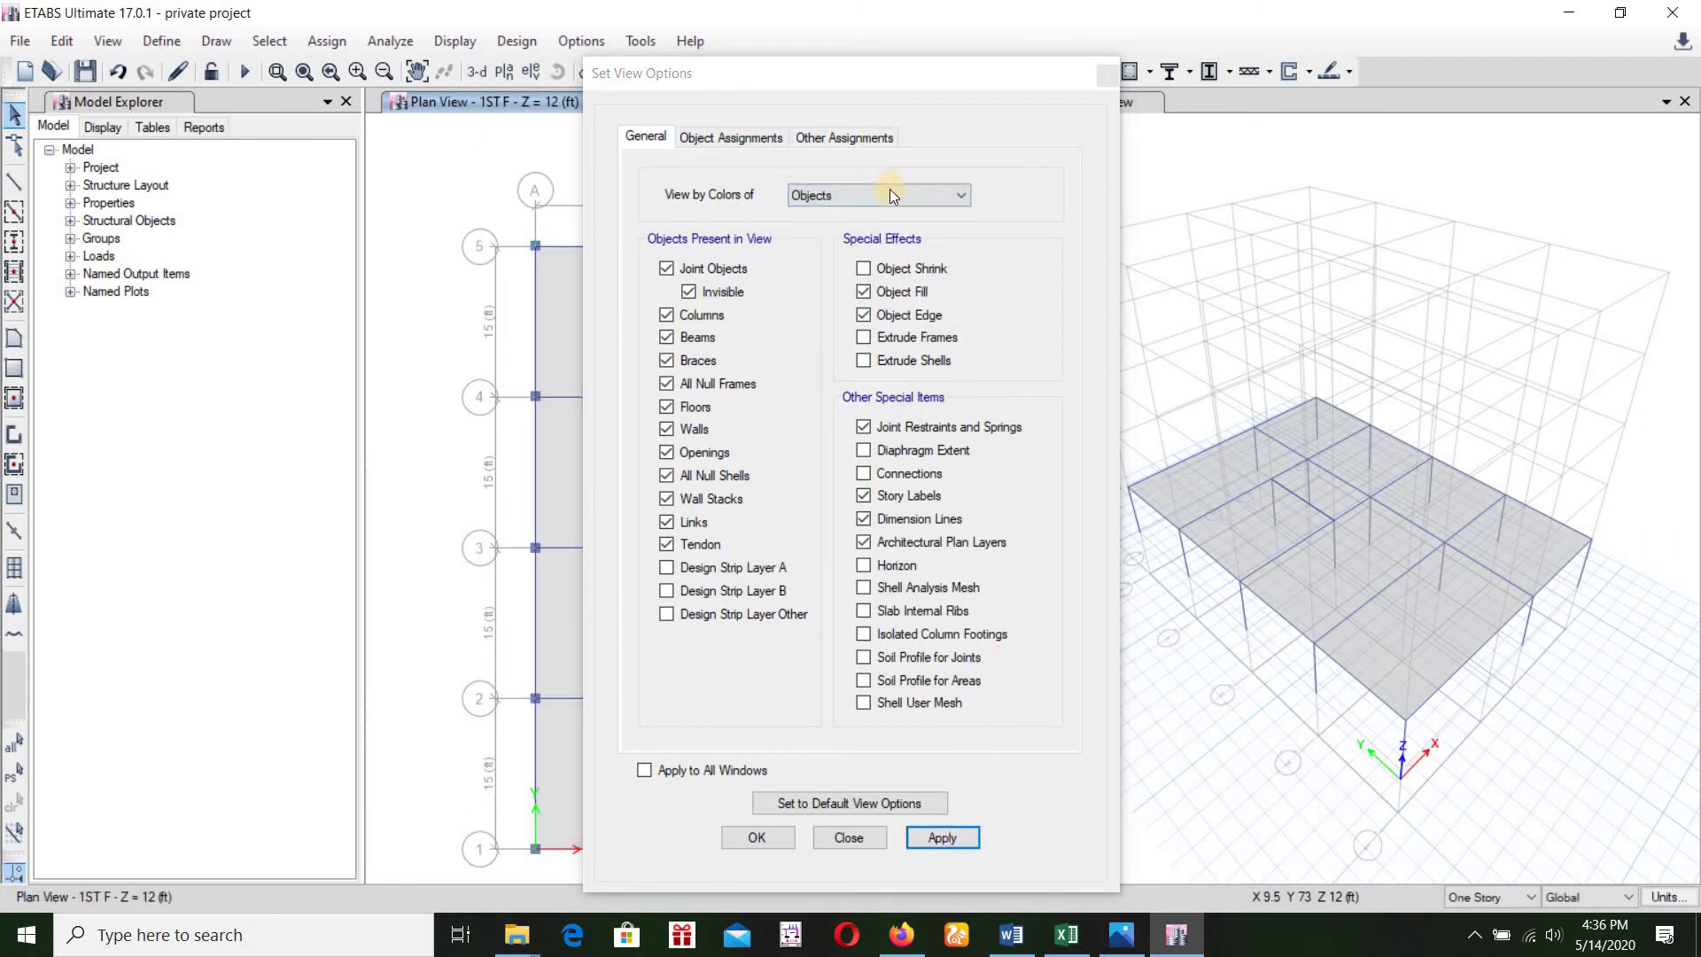
click(889, 194)
click(877, 228)
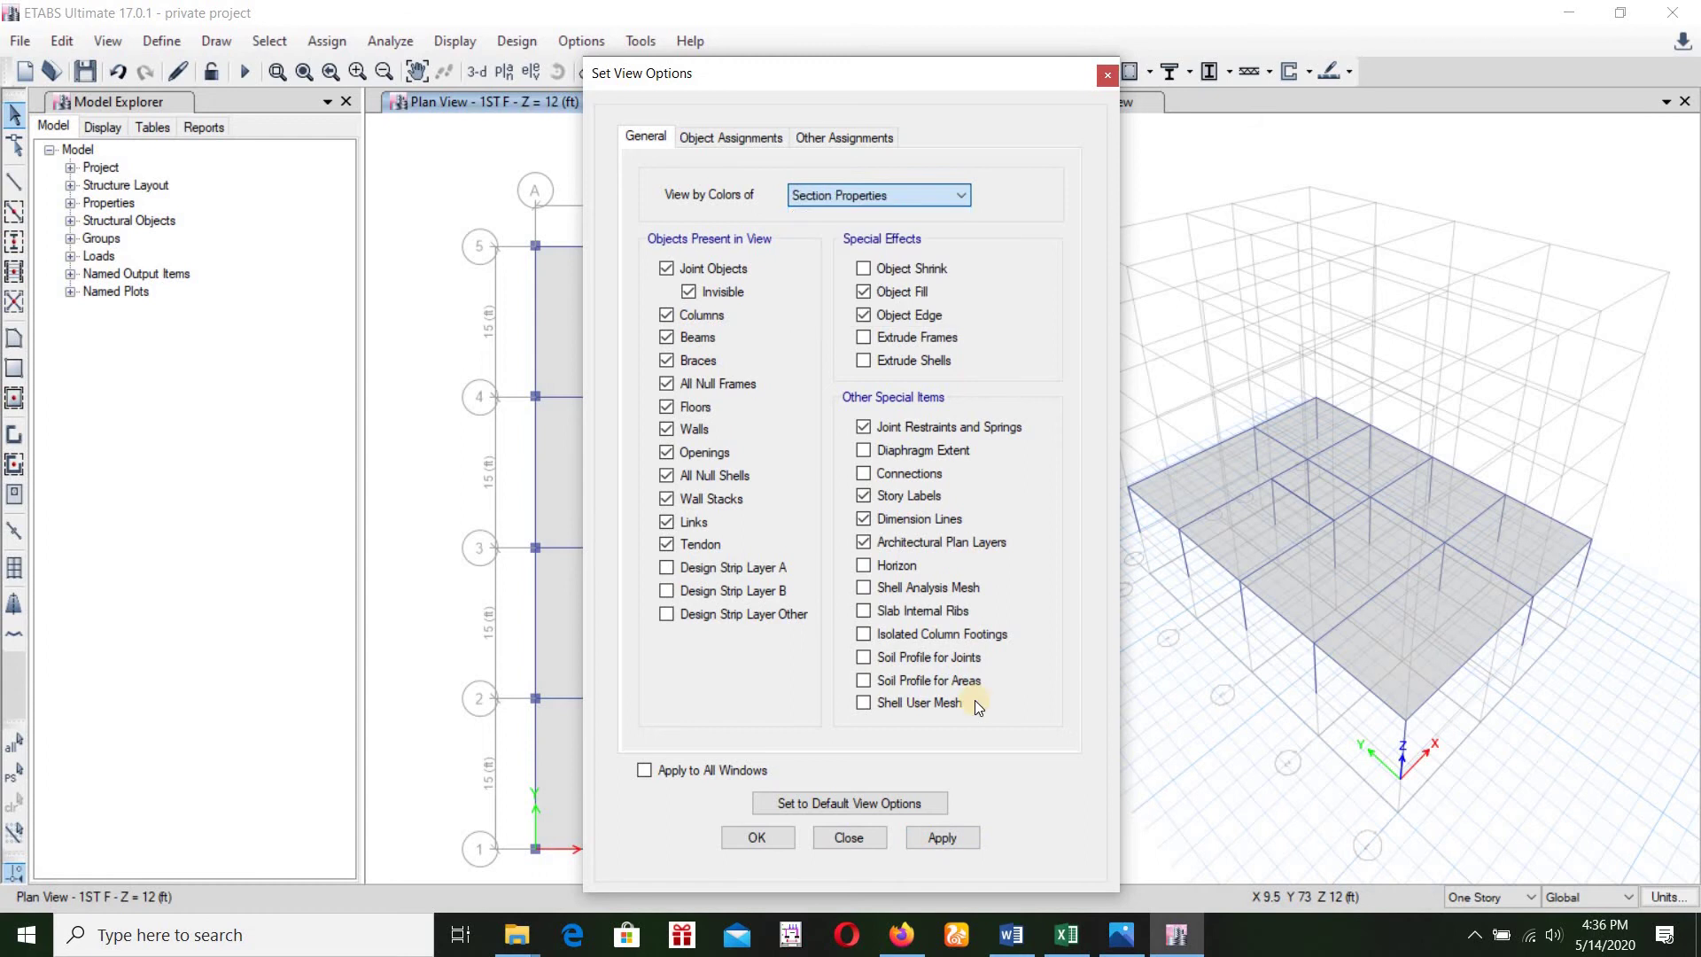
click(958, 839)
click(759, 840)
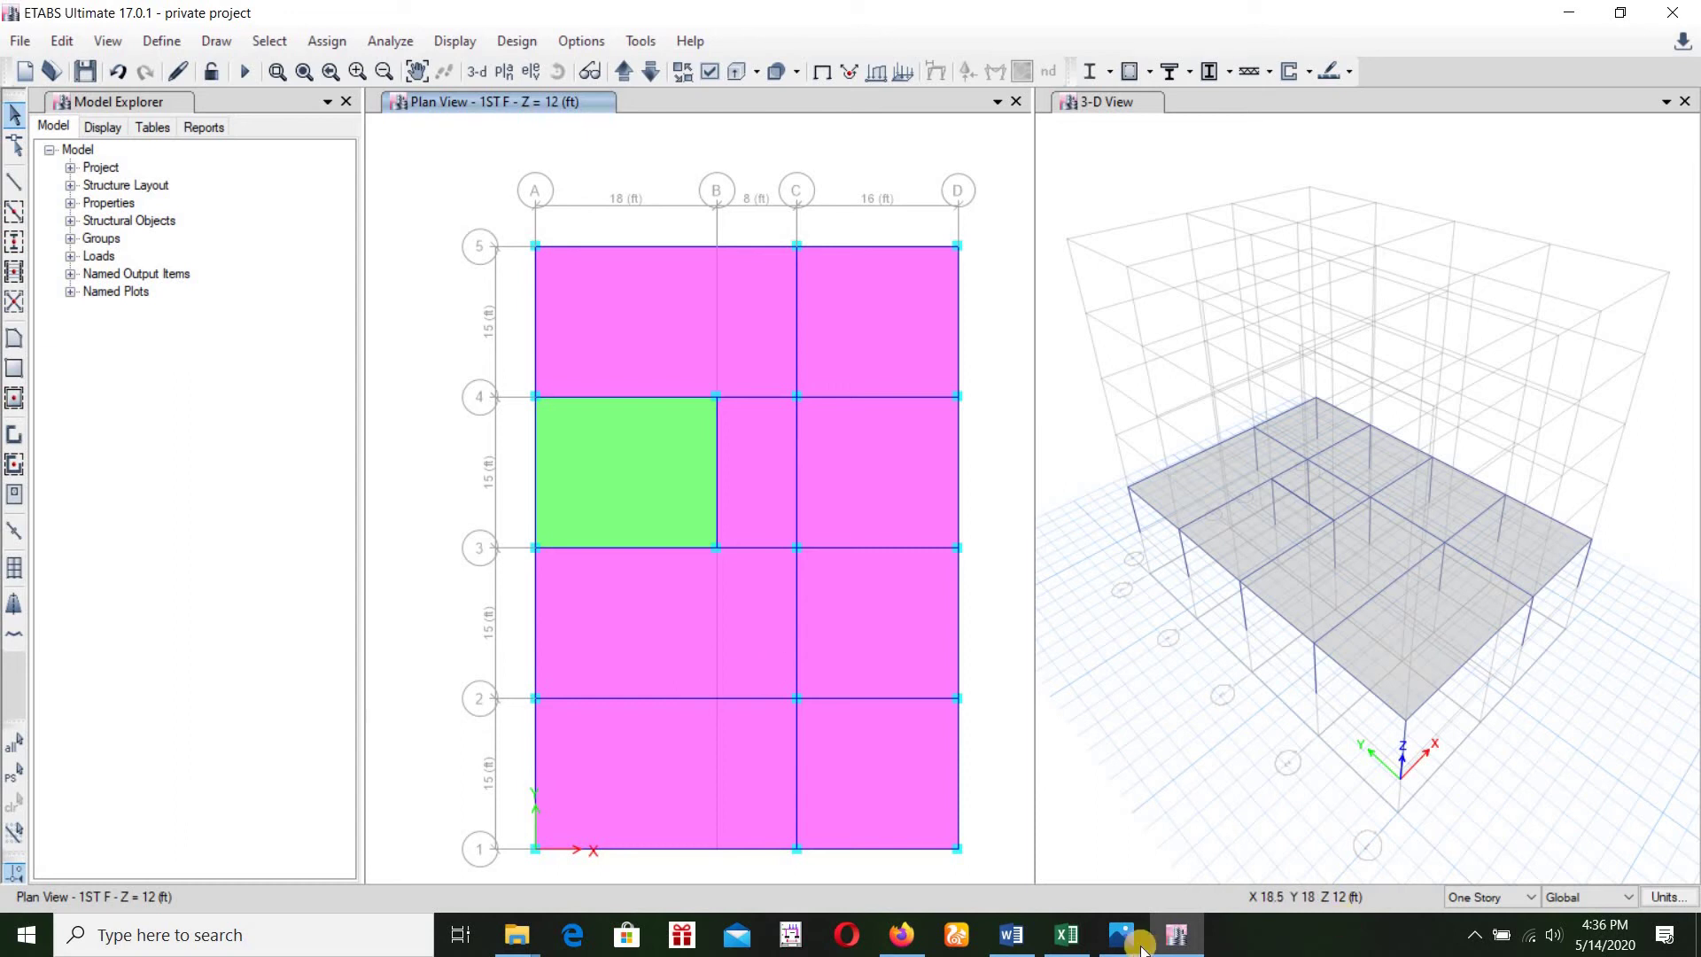
key(alt+Tab)
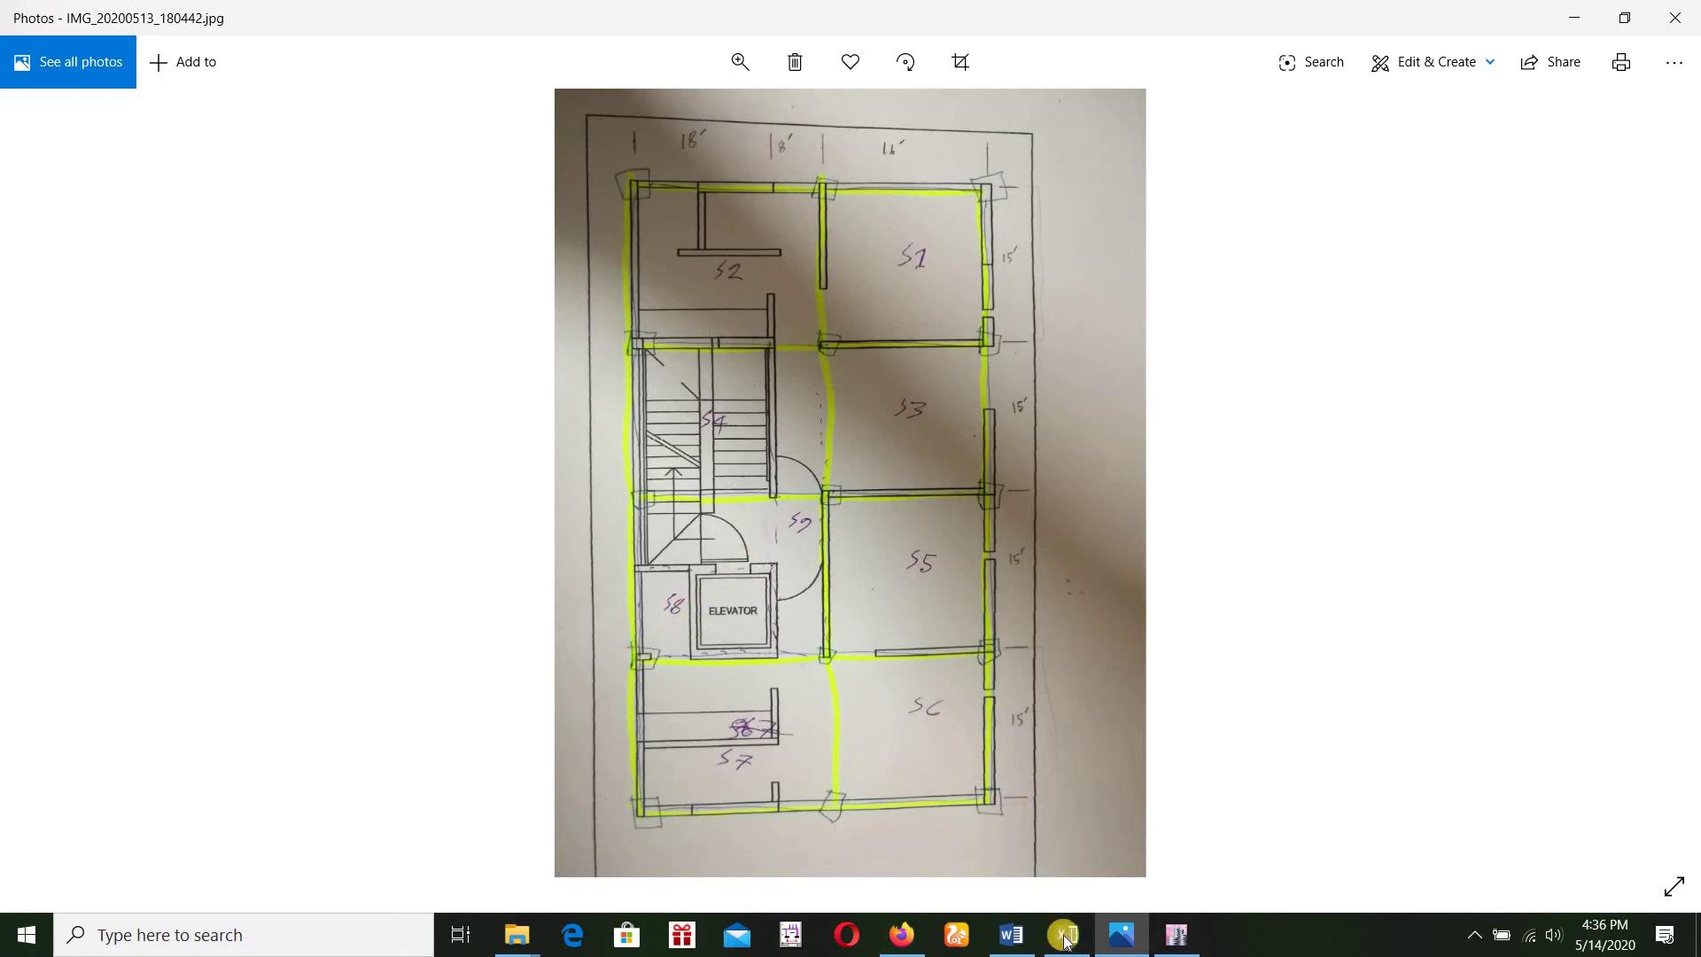
click(1176, 934)
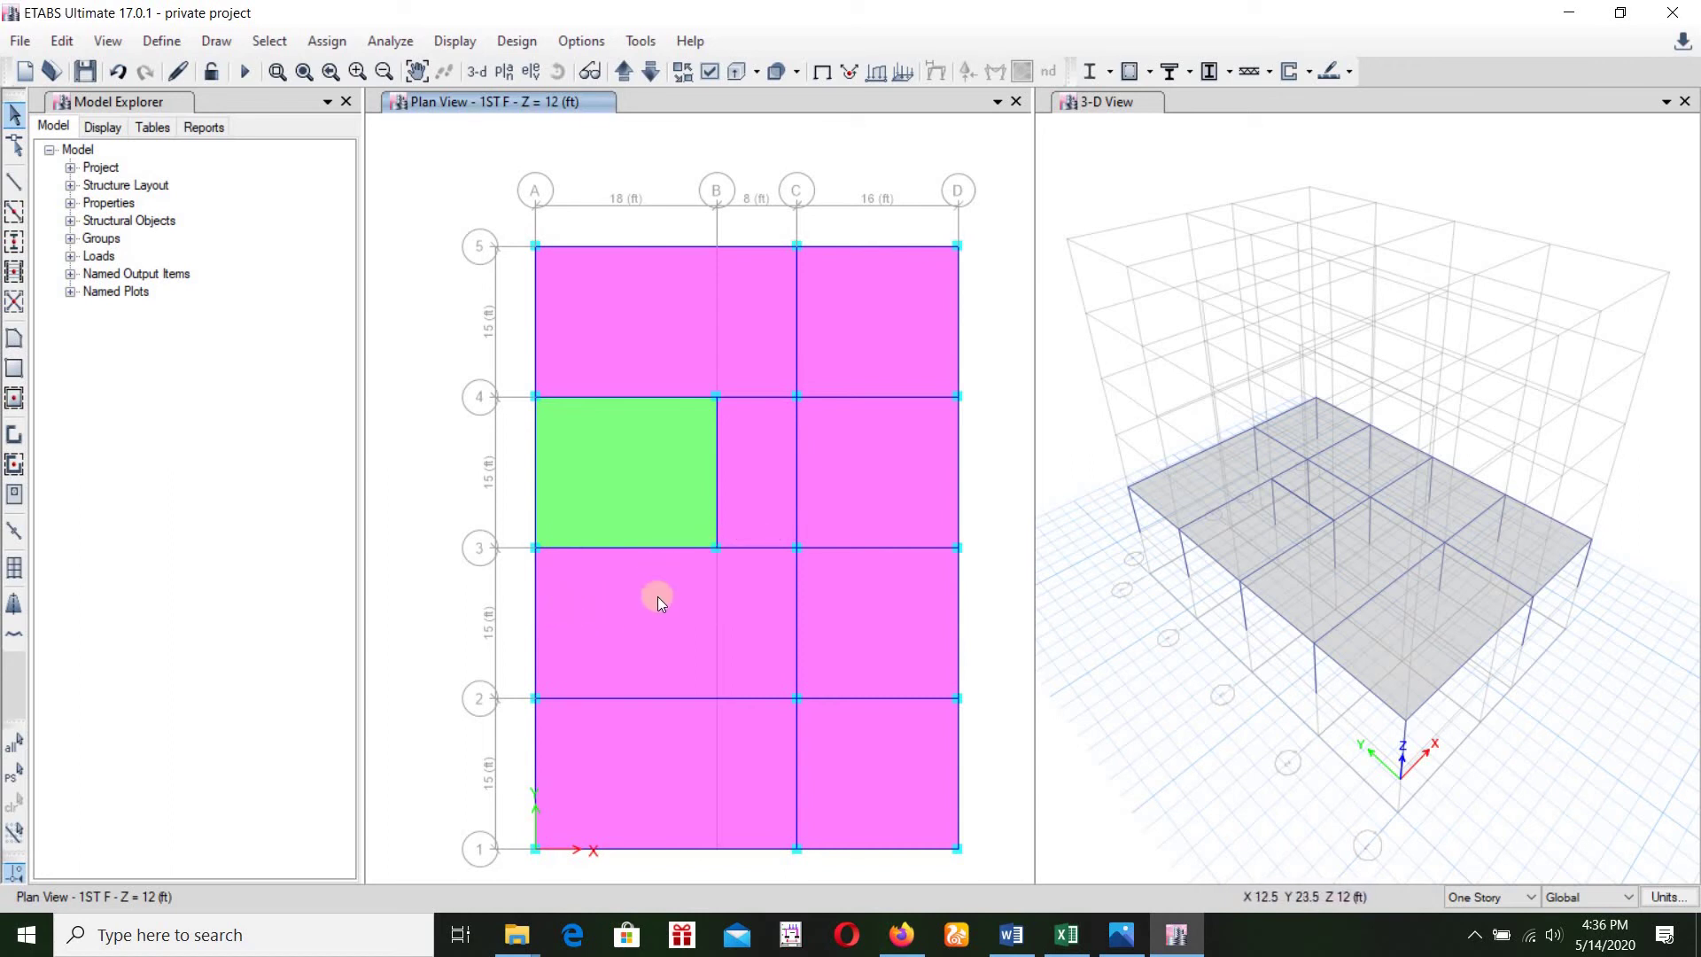
click(1110, 938)
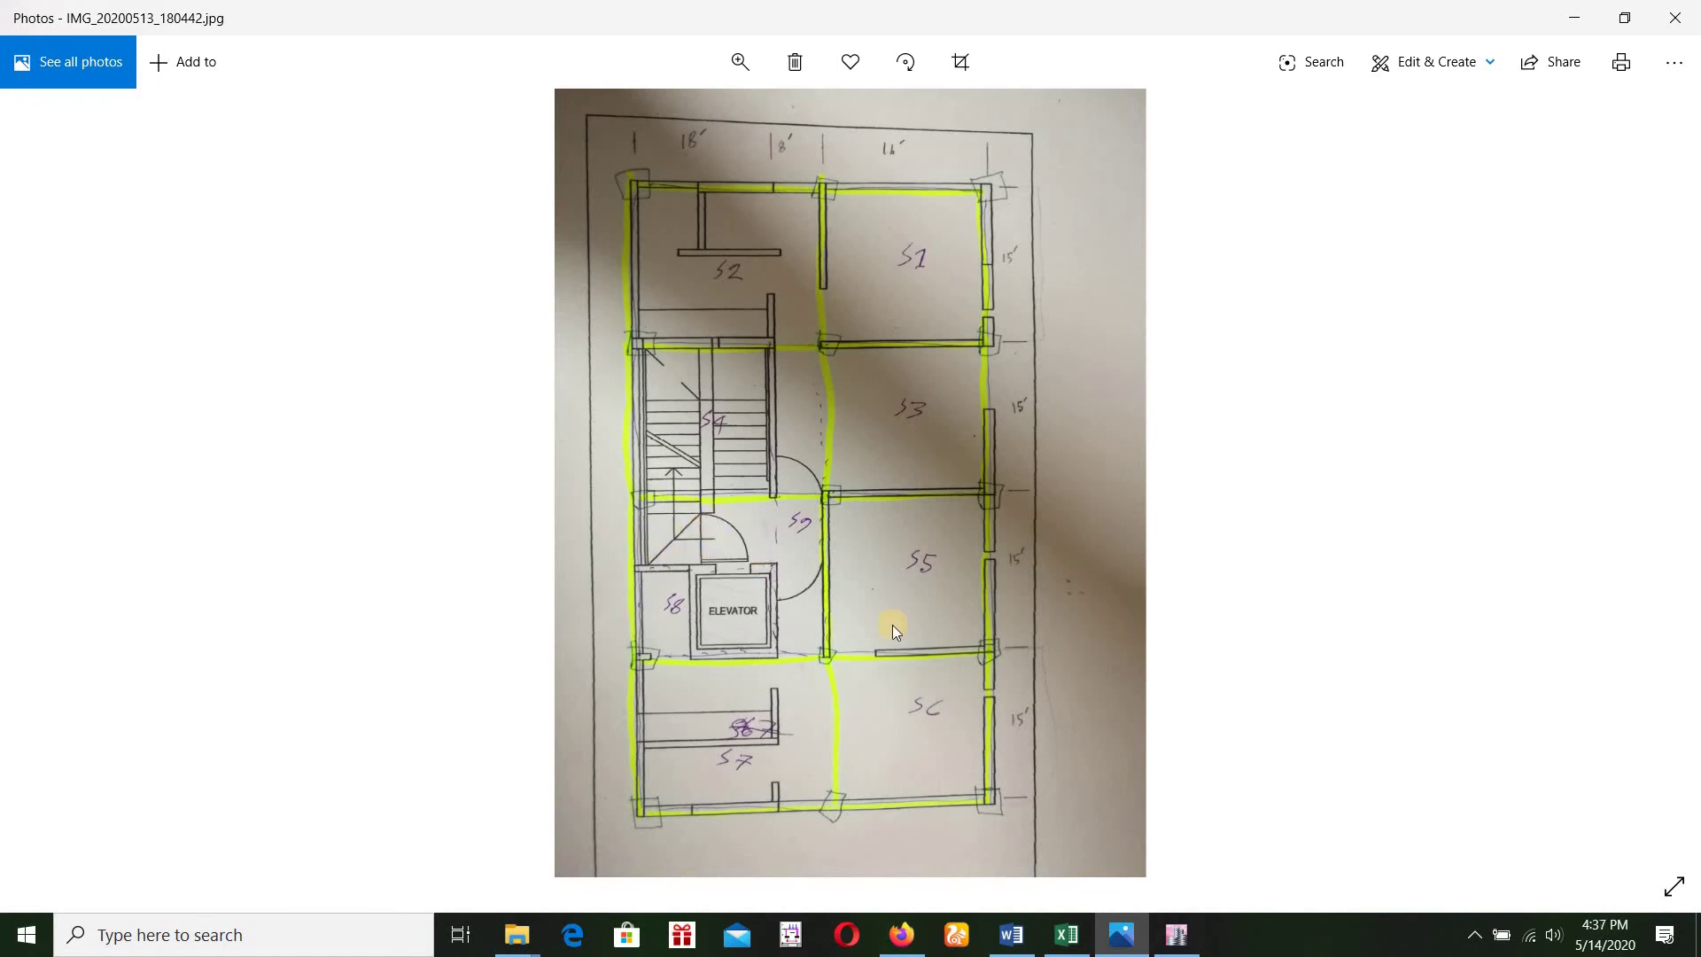
click(1177, 934)
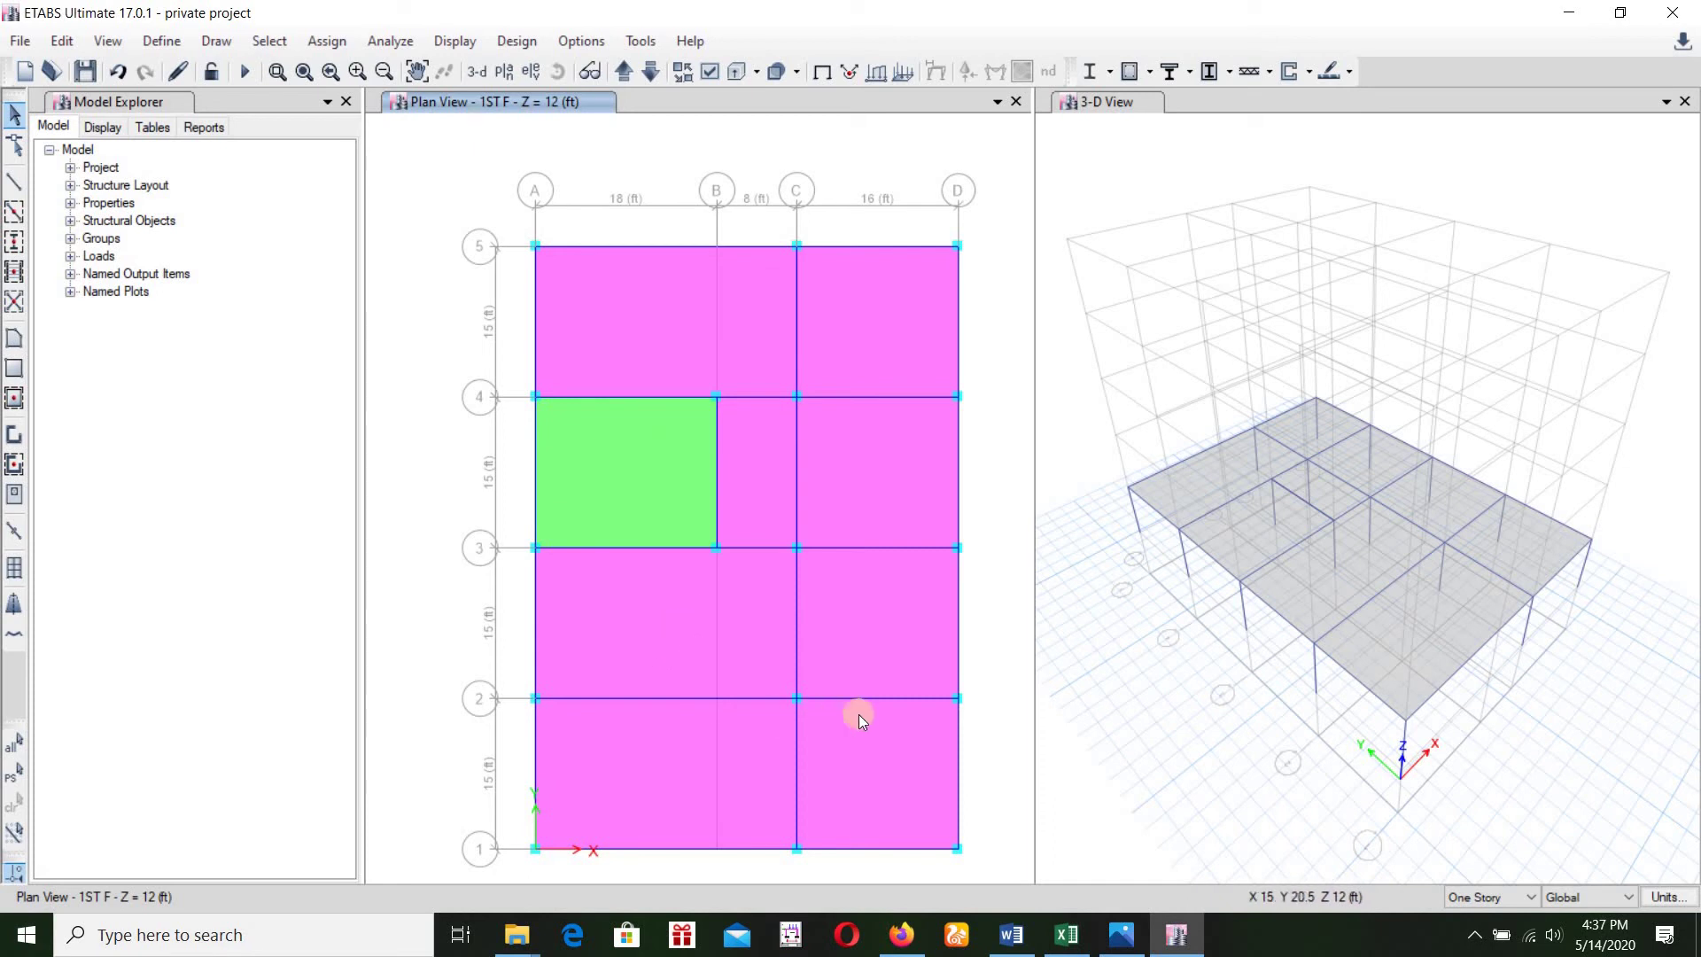
click(1119, 937)
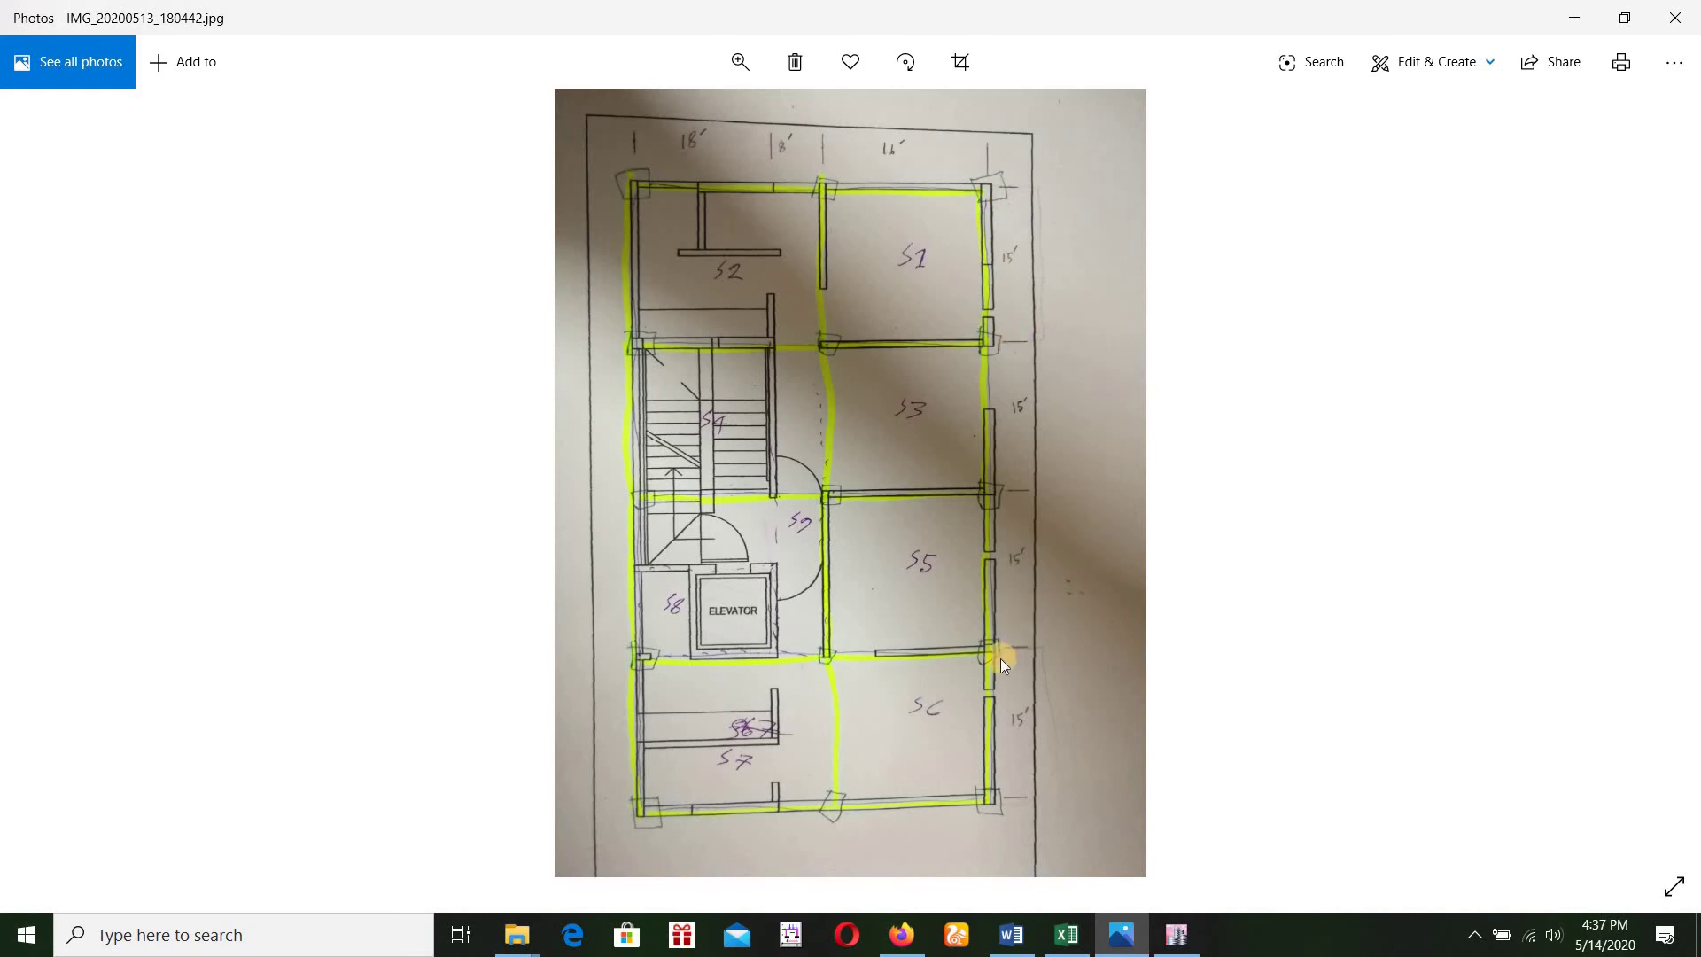
click(1179, 939)
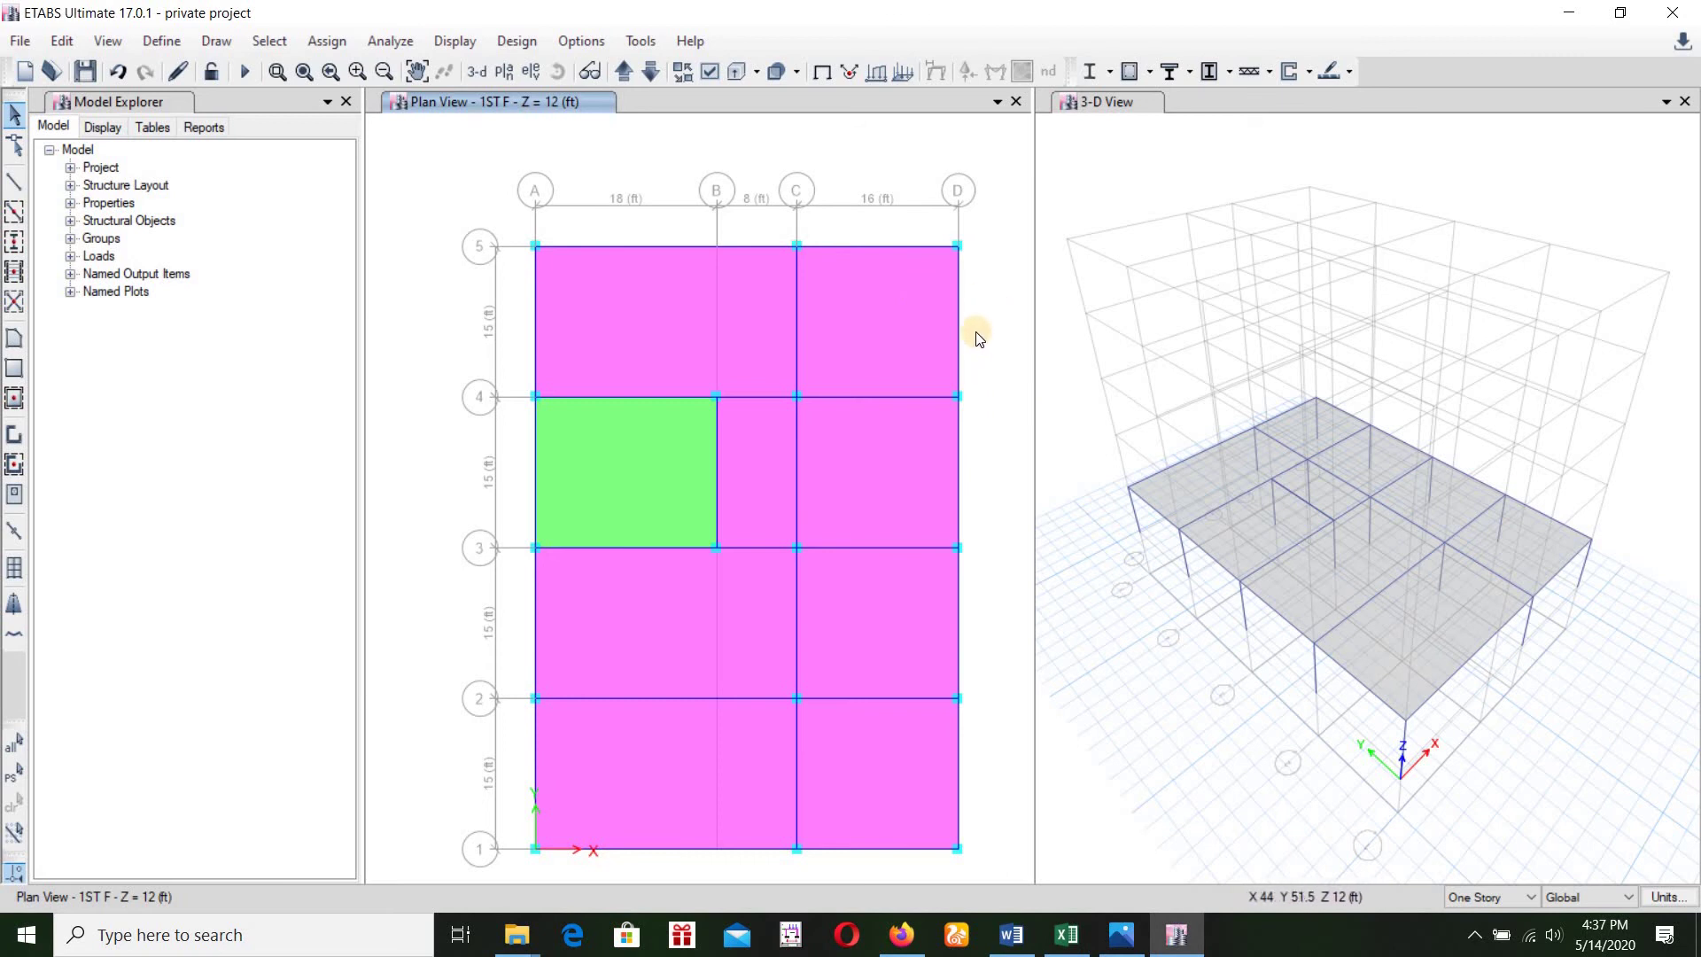
Set frame drawing to no section with a 30 in plan offset
click(15, 181)
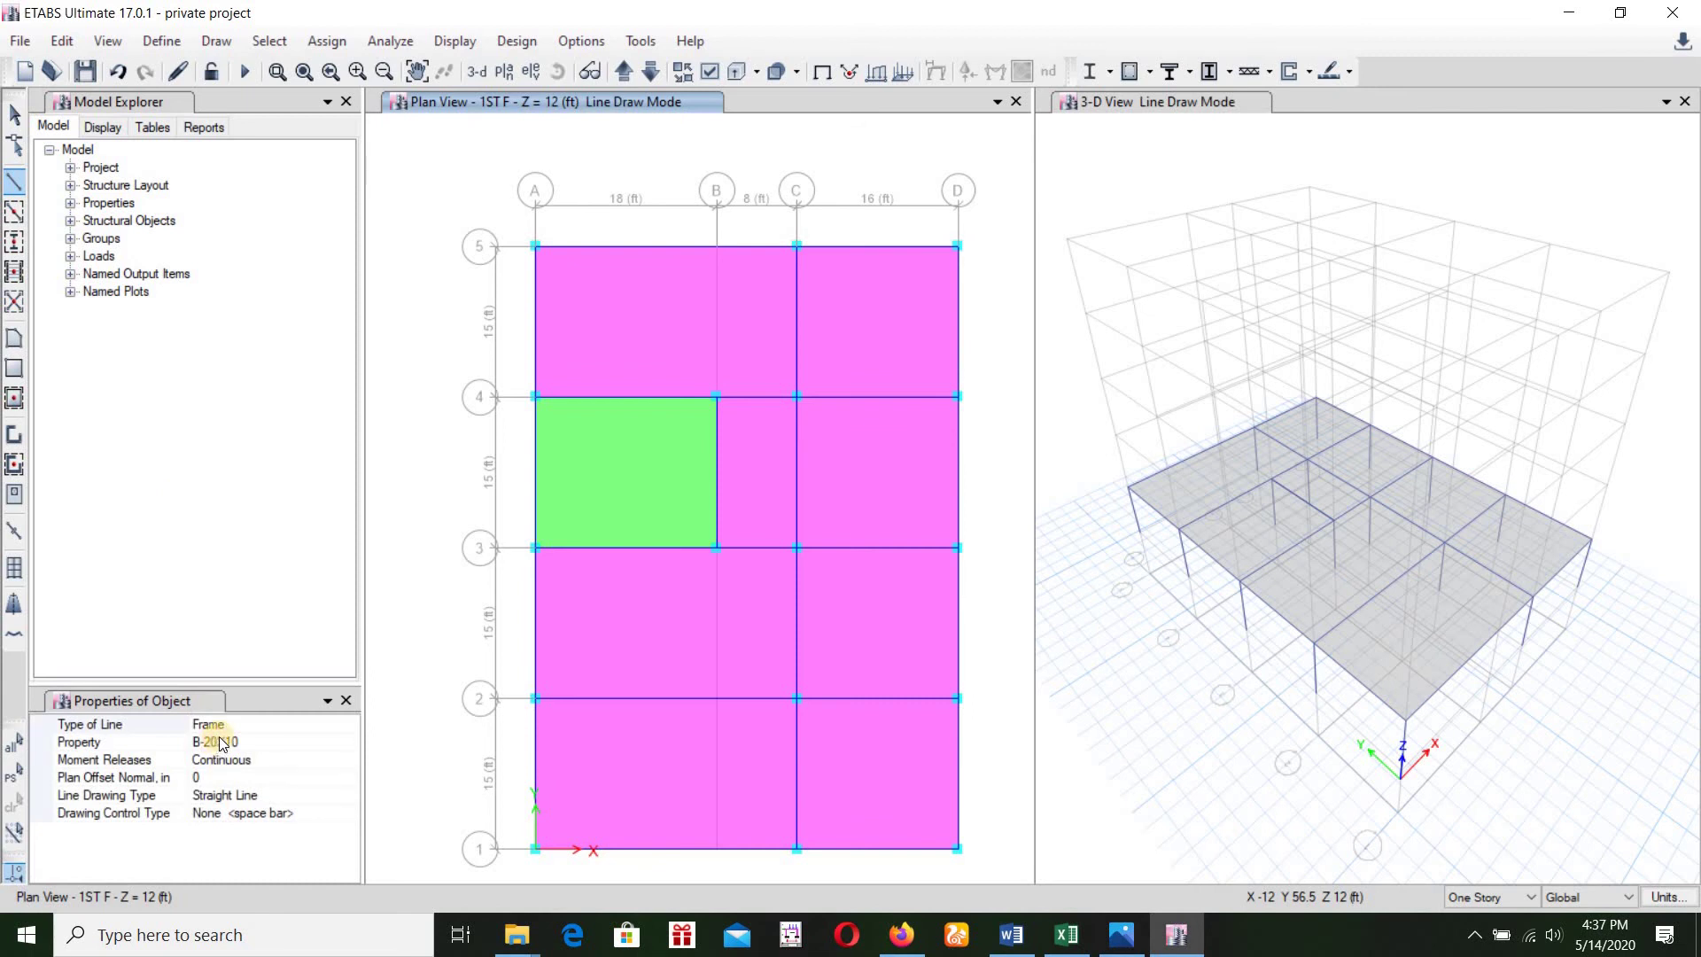
click(340, 744)
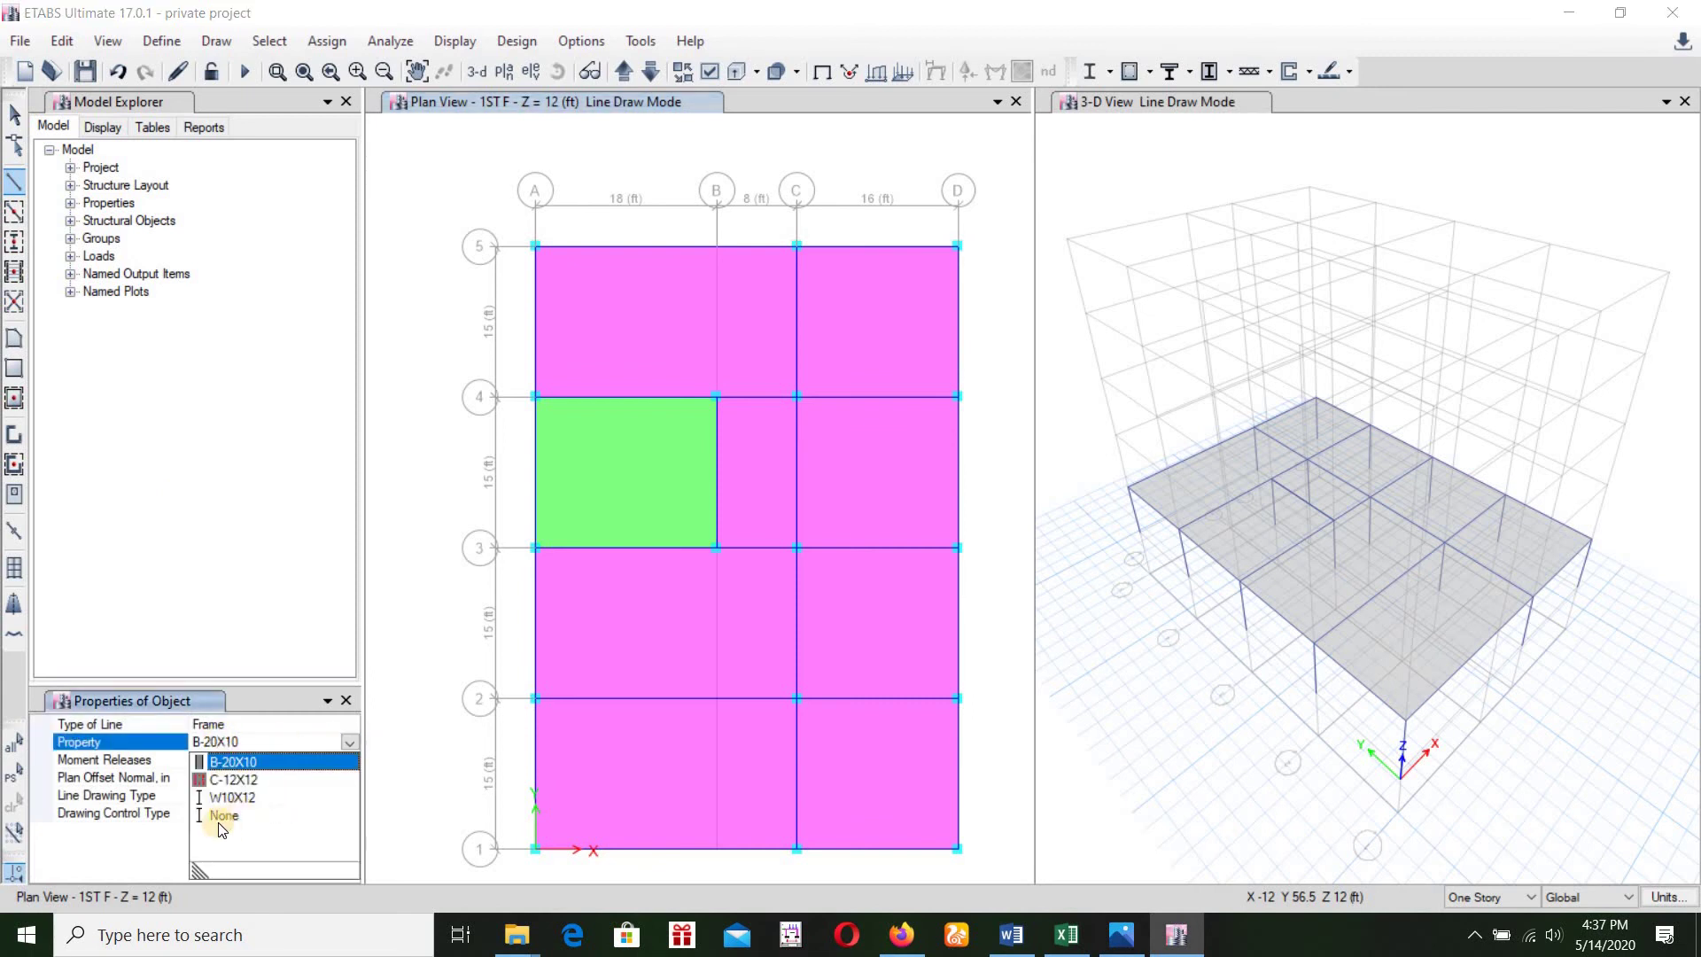
click(223, 814)
click(254, 779)
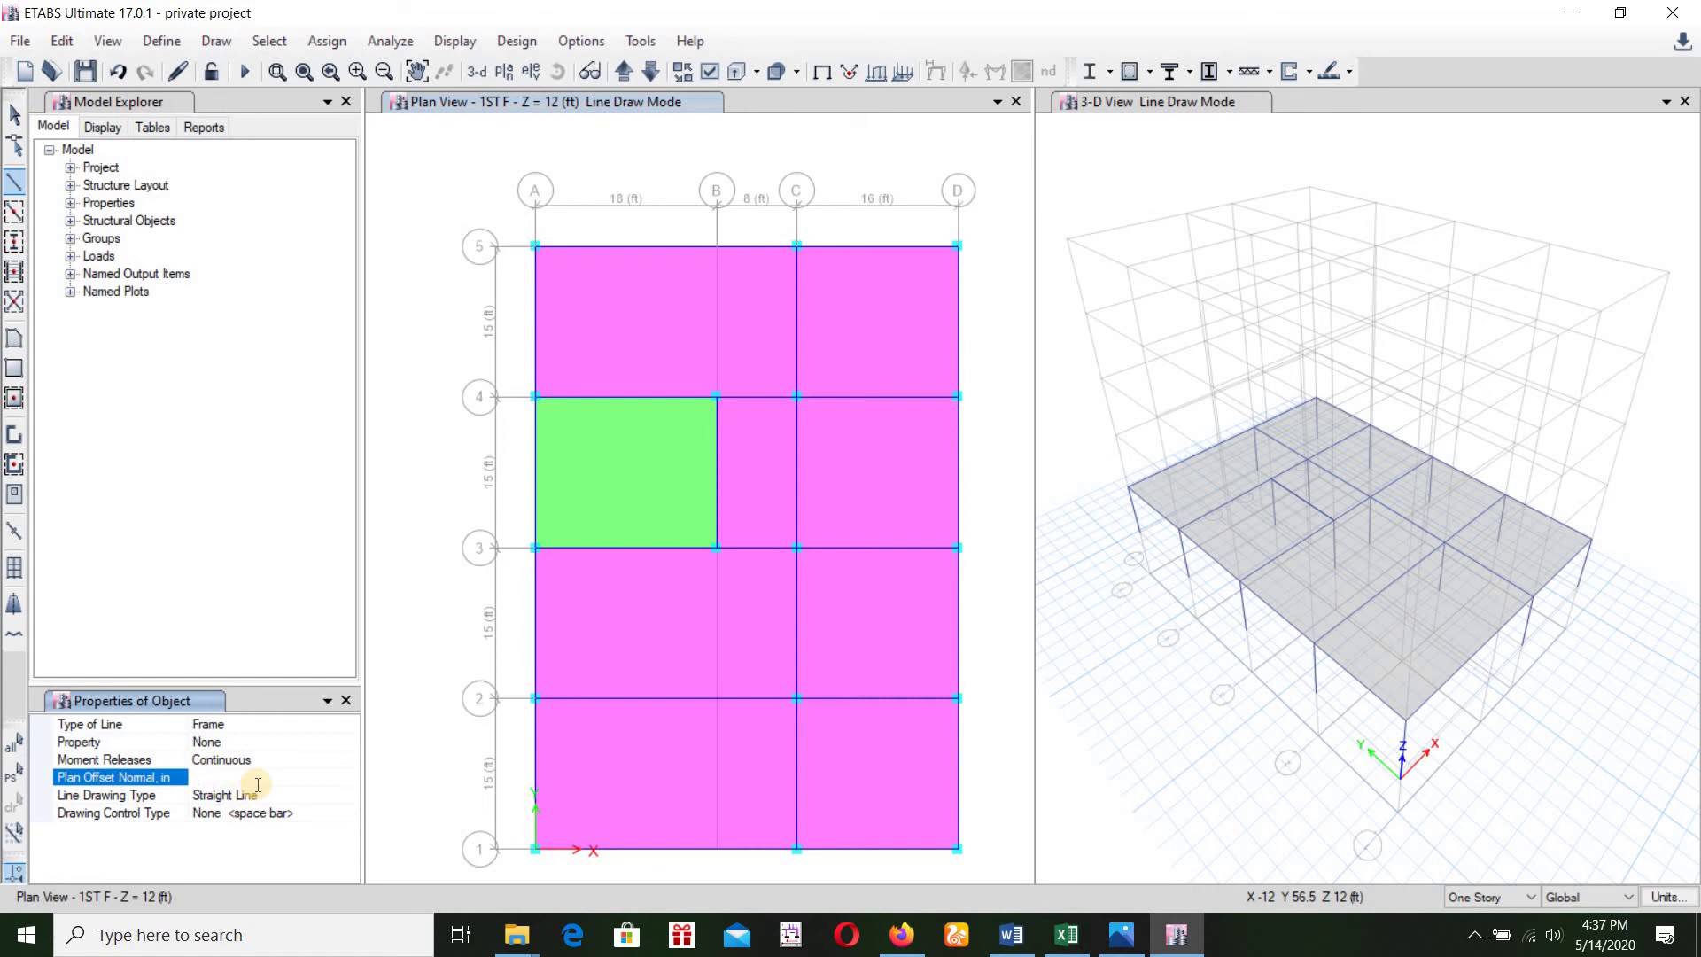
text(30)
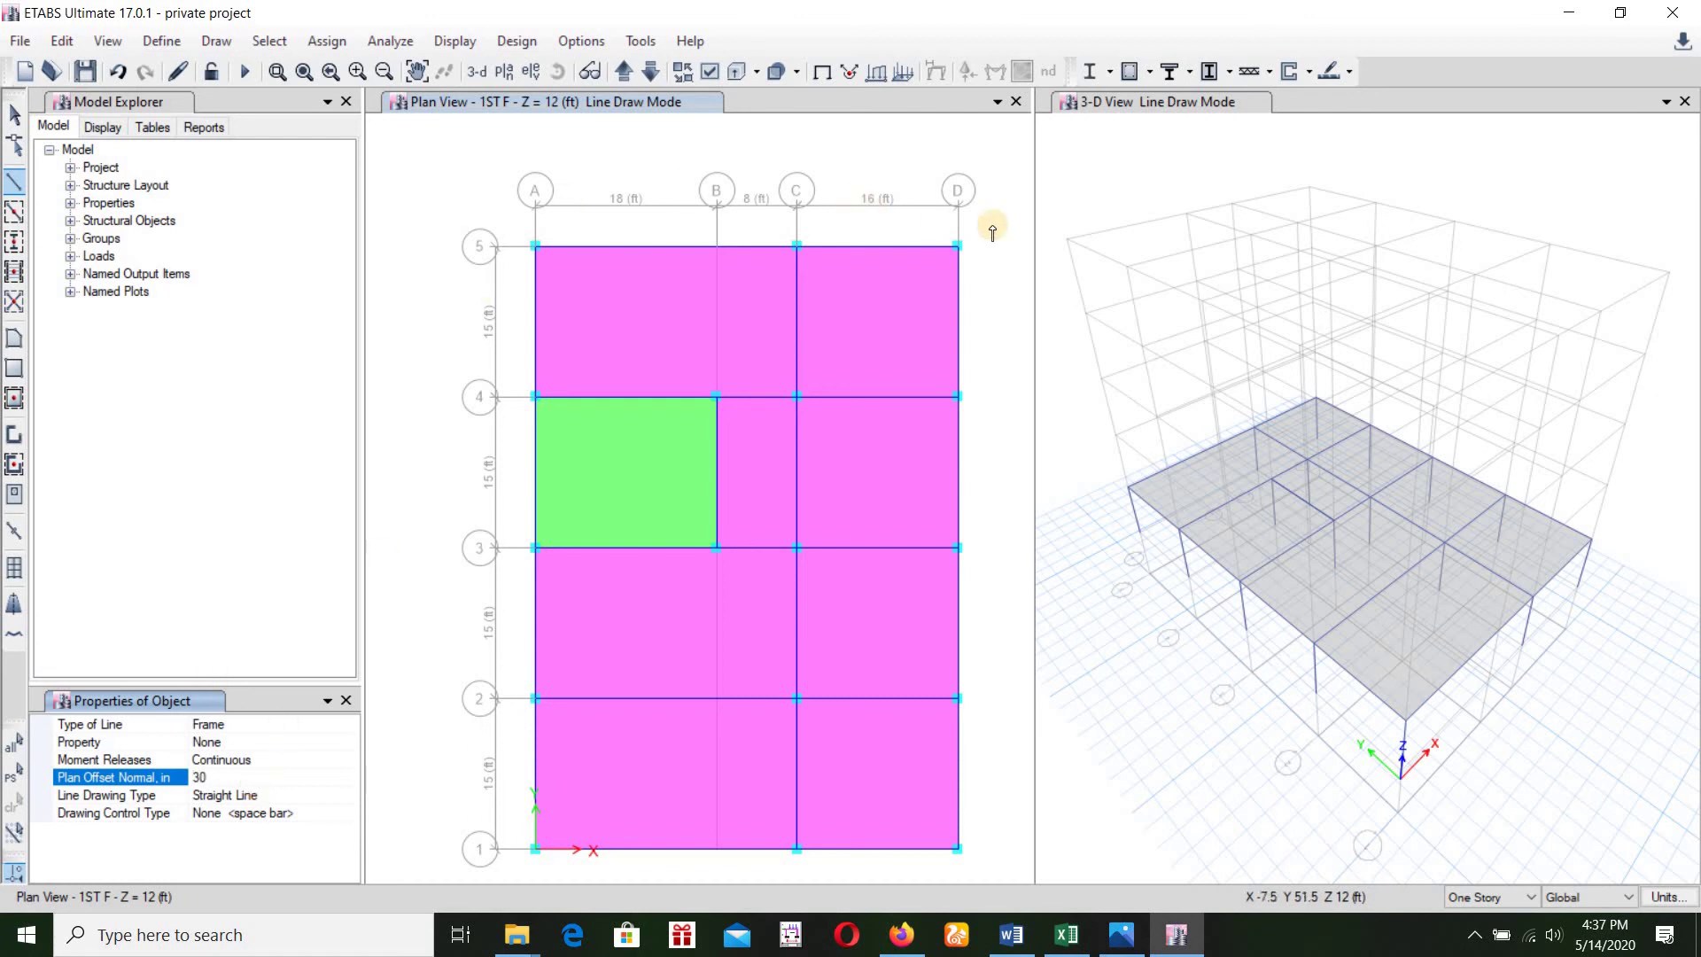
Draw offset guide lines beyond grid D along D5–D4 and D2–D1
click(958, 246)
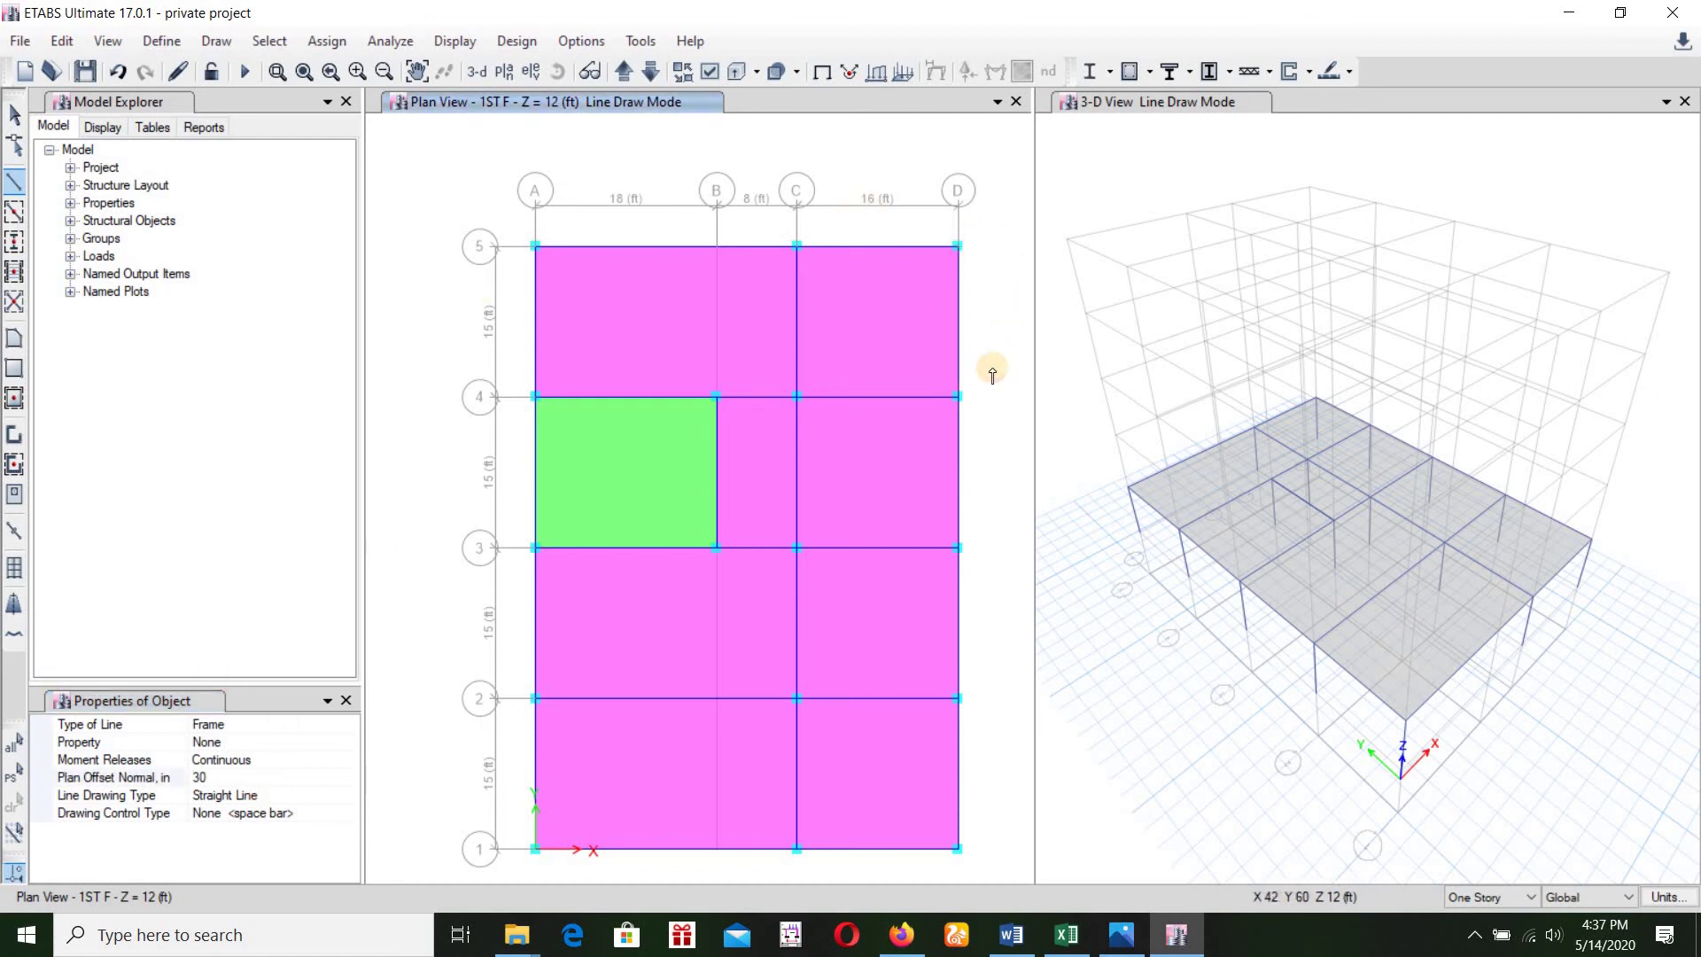
click(963, 397)
right_click(998, 385)
click(958, 697)
click(958, 845)
right_click(996, 637)
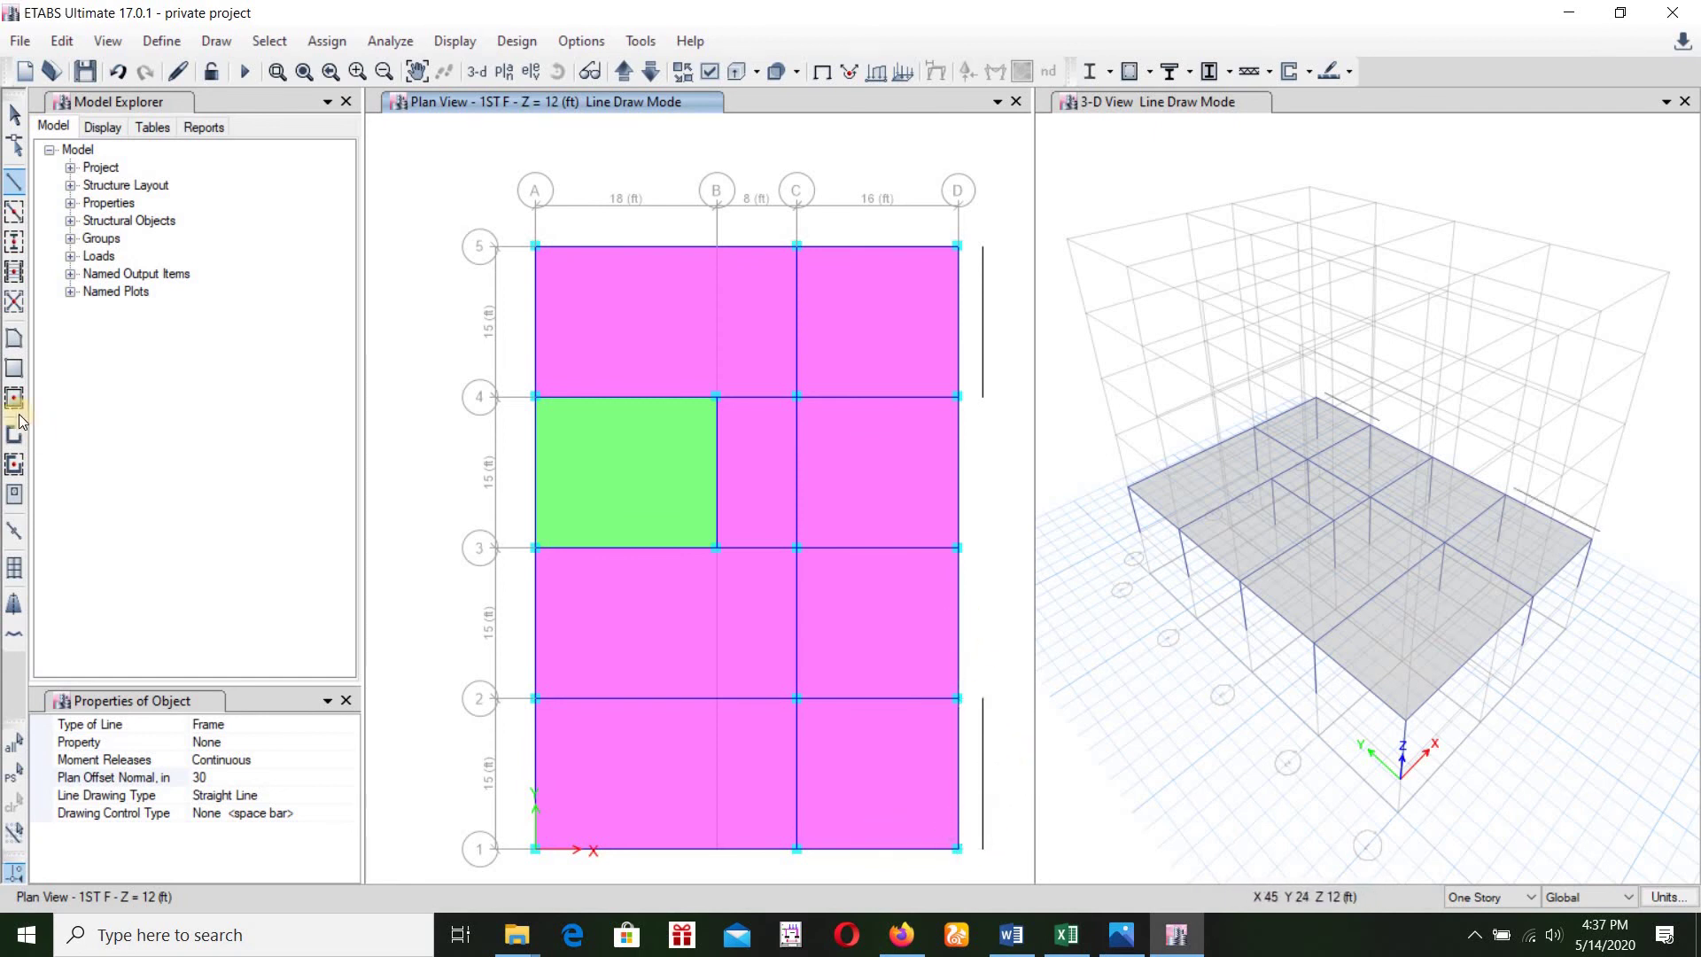
click(15, 368)
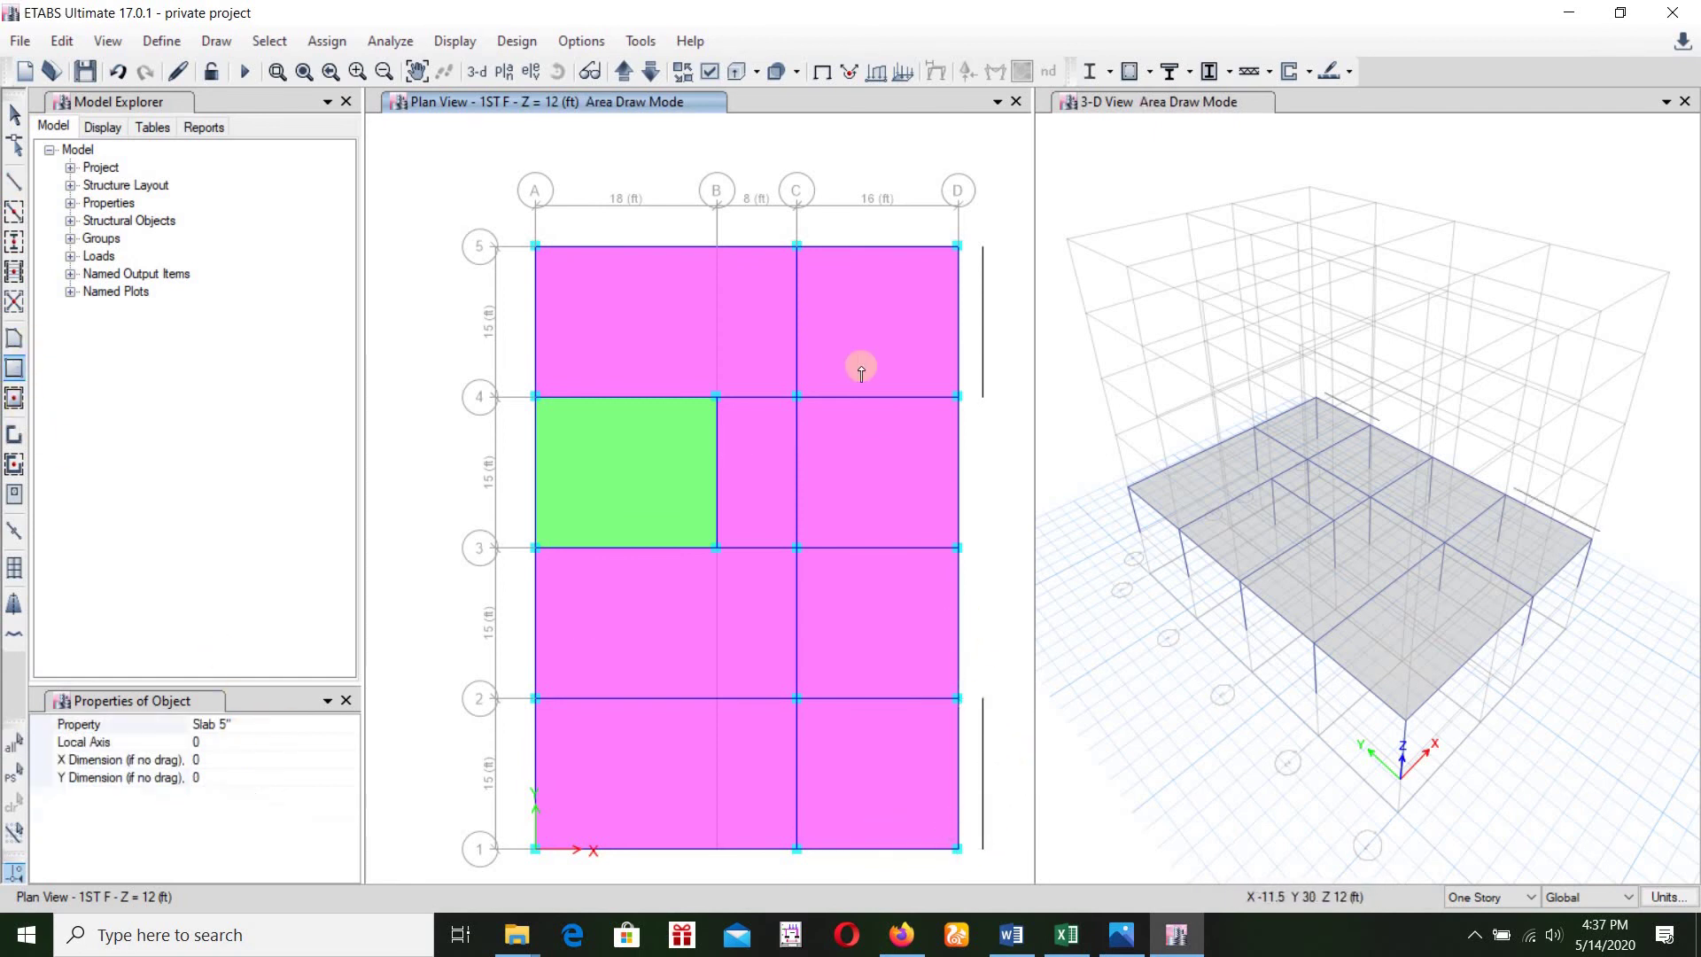
Draw a 5-inch slab strip beyond grid D between grids 4 and 5
click(957, 396)
click(983, 244)
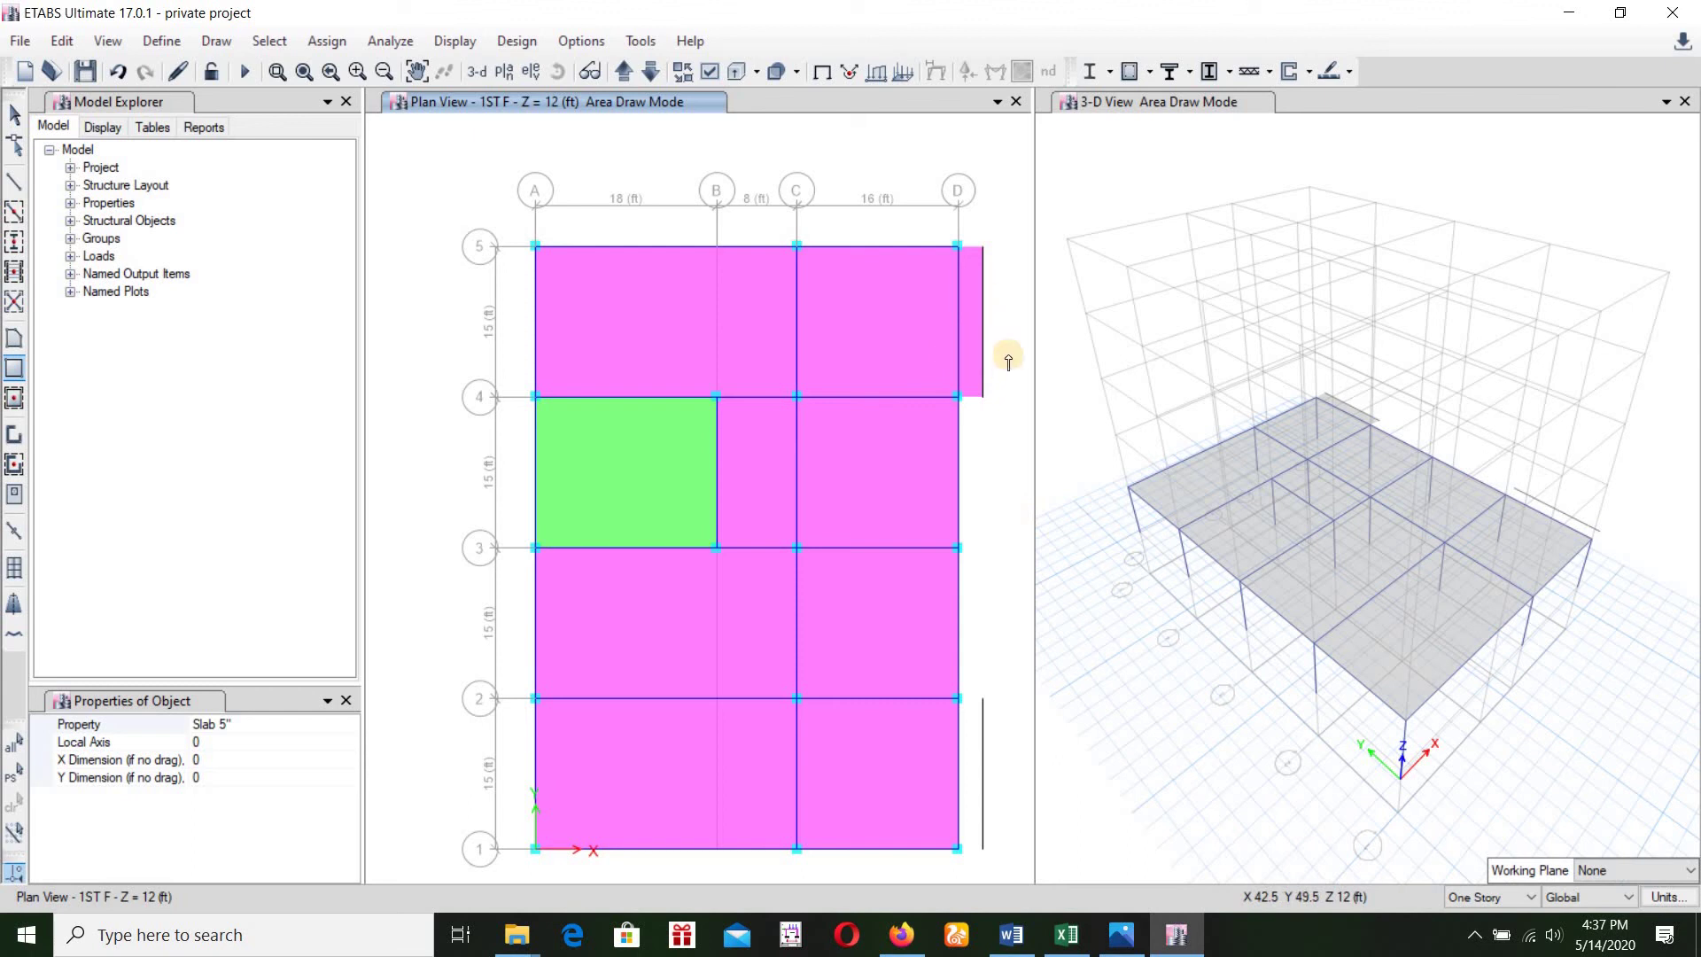
click(13, 114)
Delete both offset guide frame lines
click(983, 273)
key(Delete)
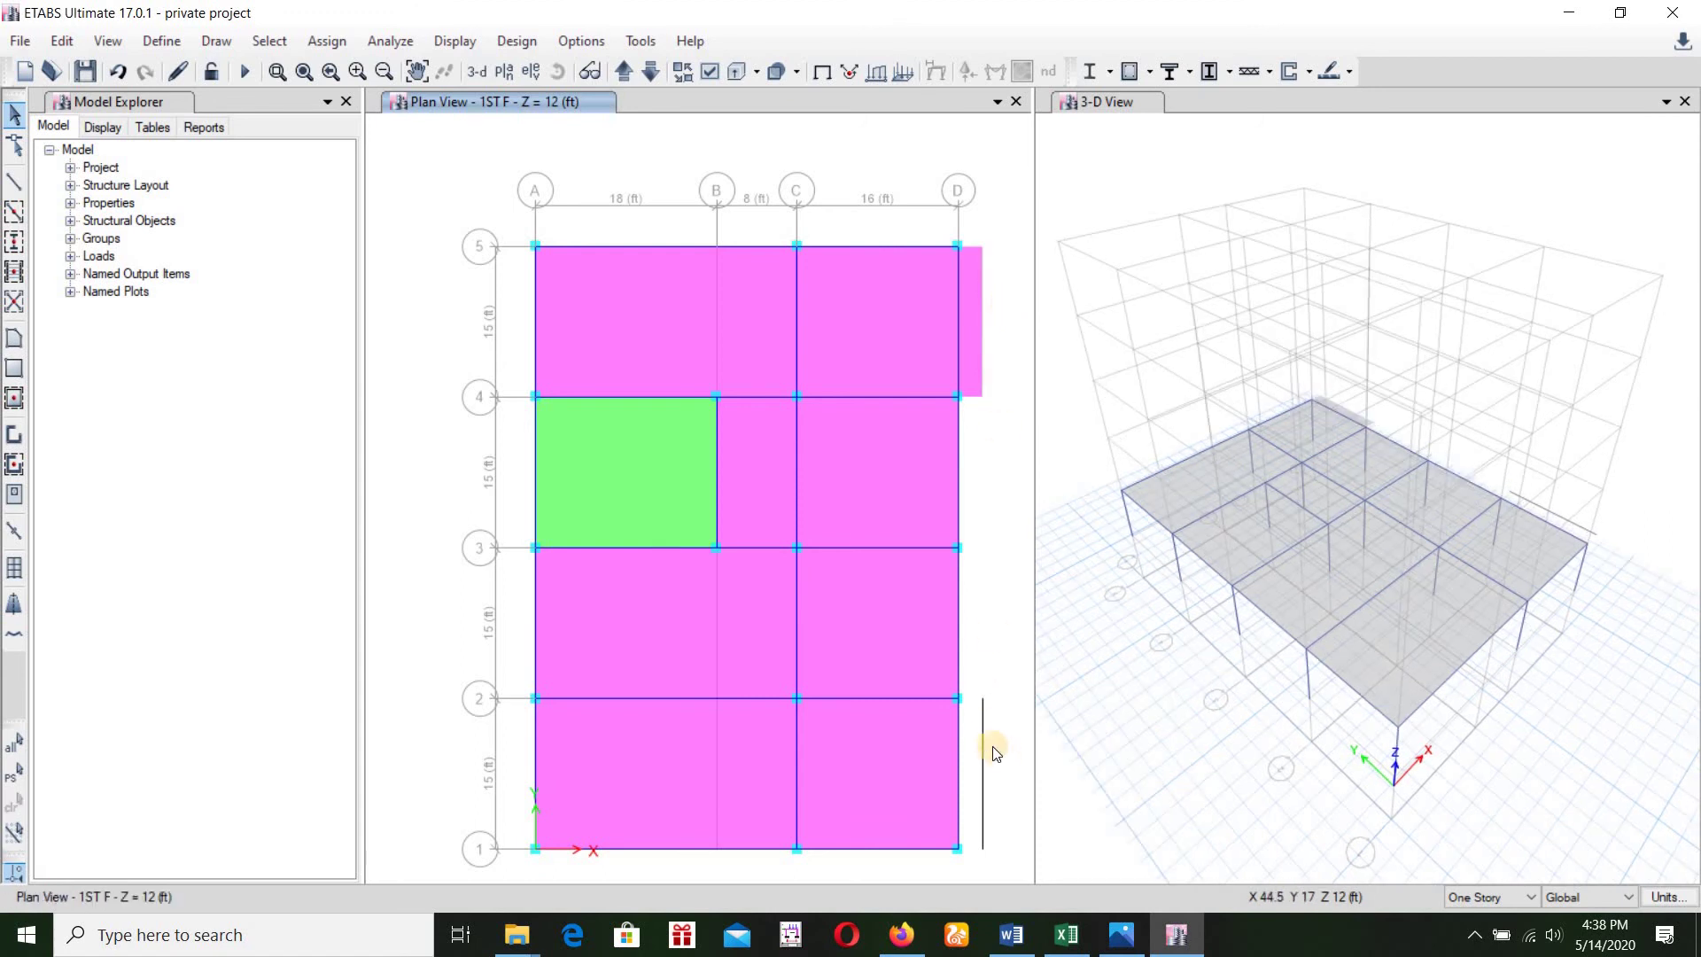
click(983, 724)
key(Delete)
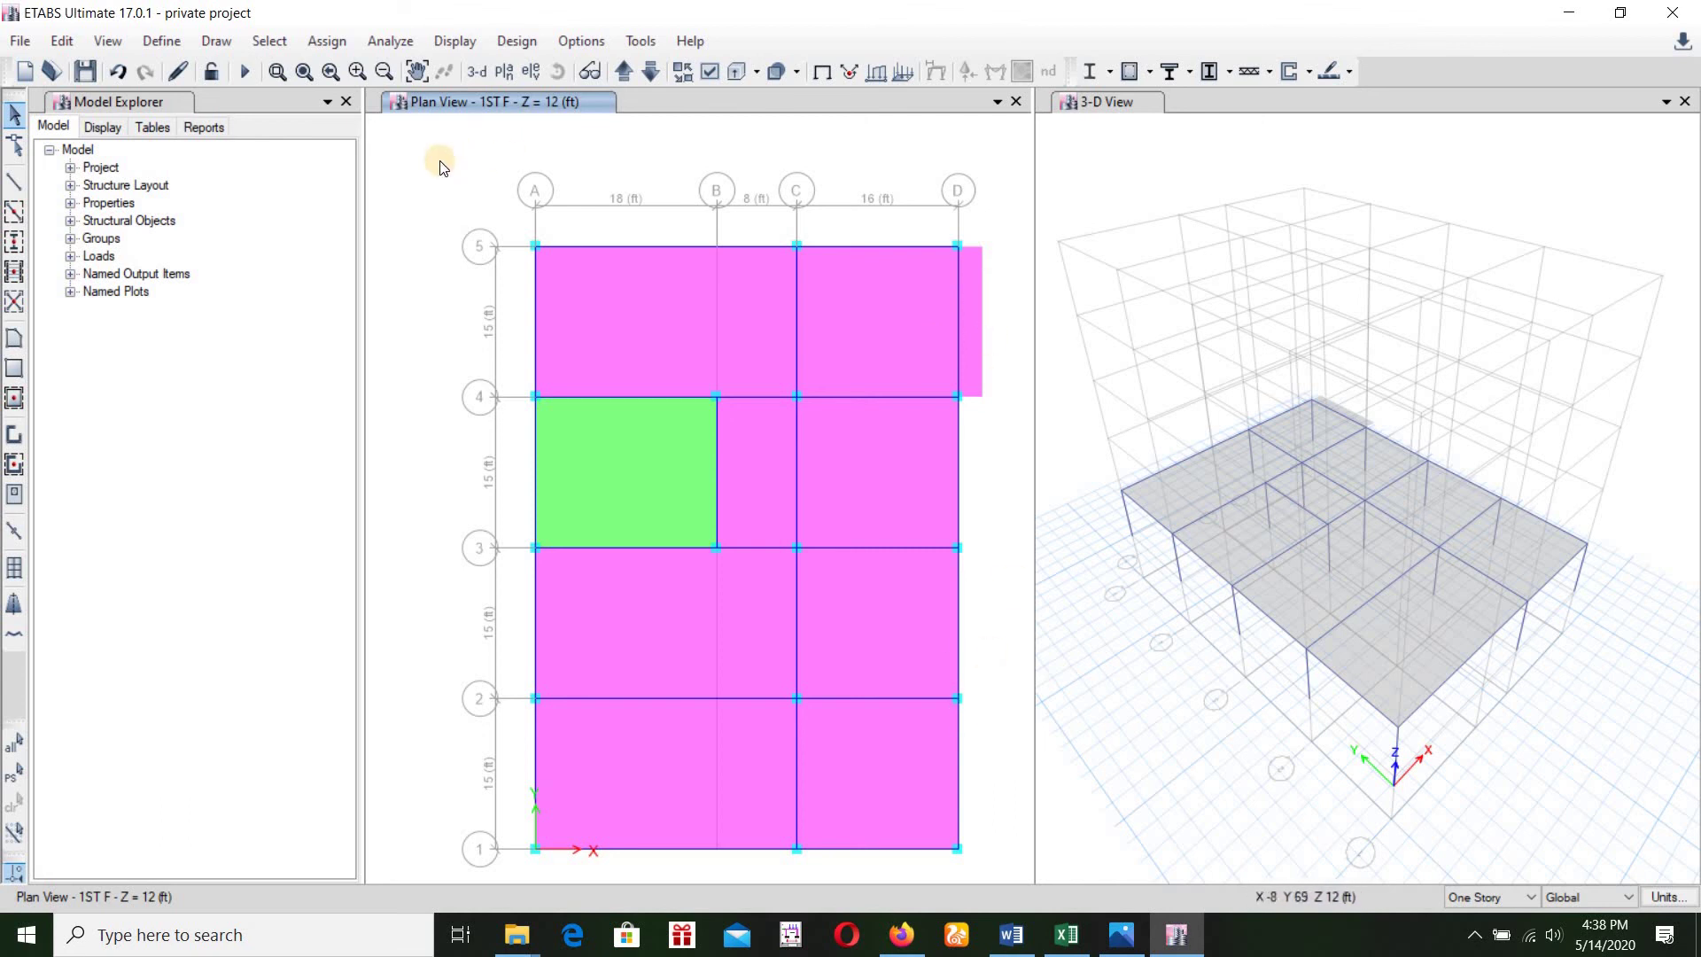
Place reference points with a 30 in X offset beyond grid points D2 and D1
click(216, 41)
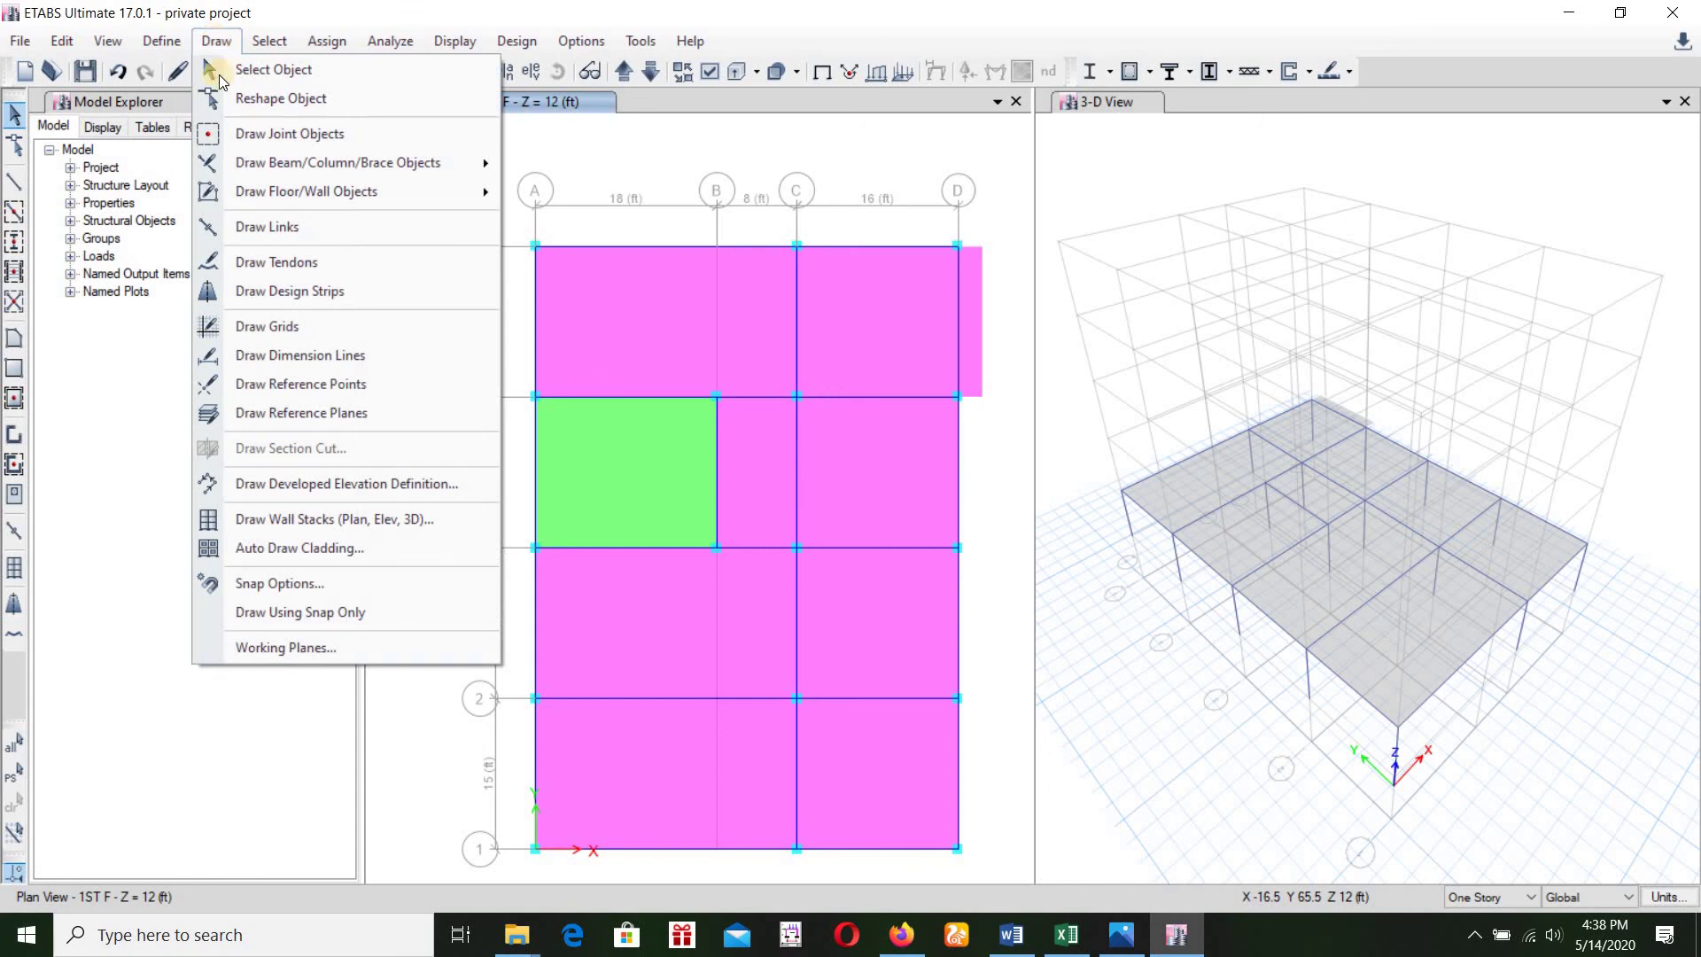
click(284, 389)
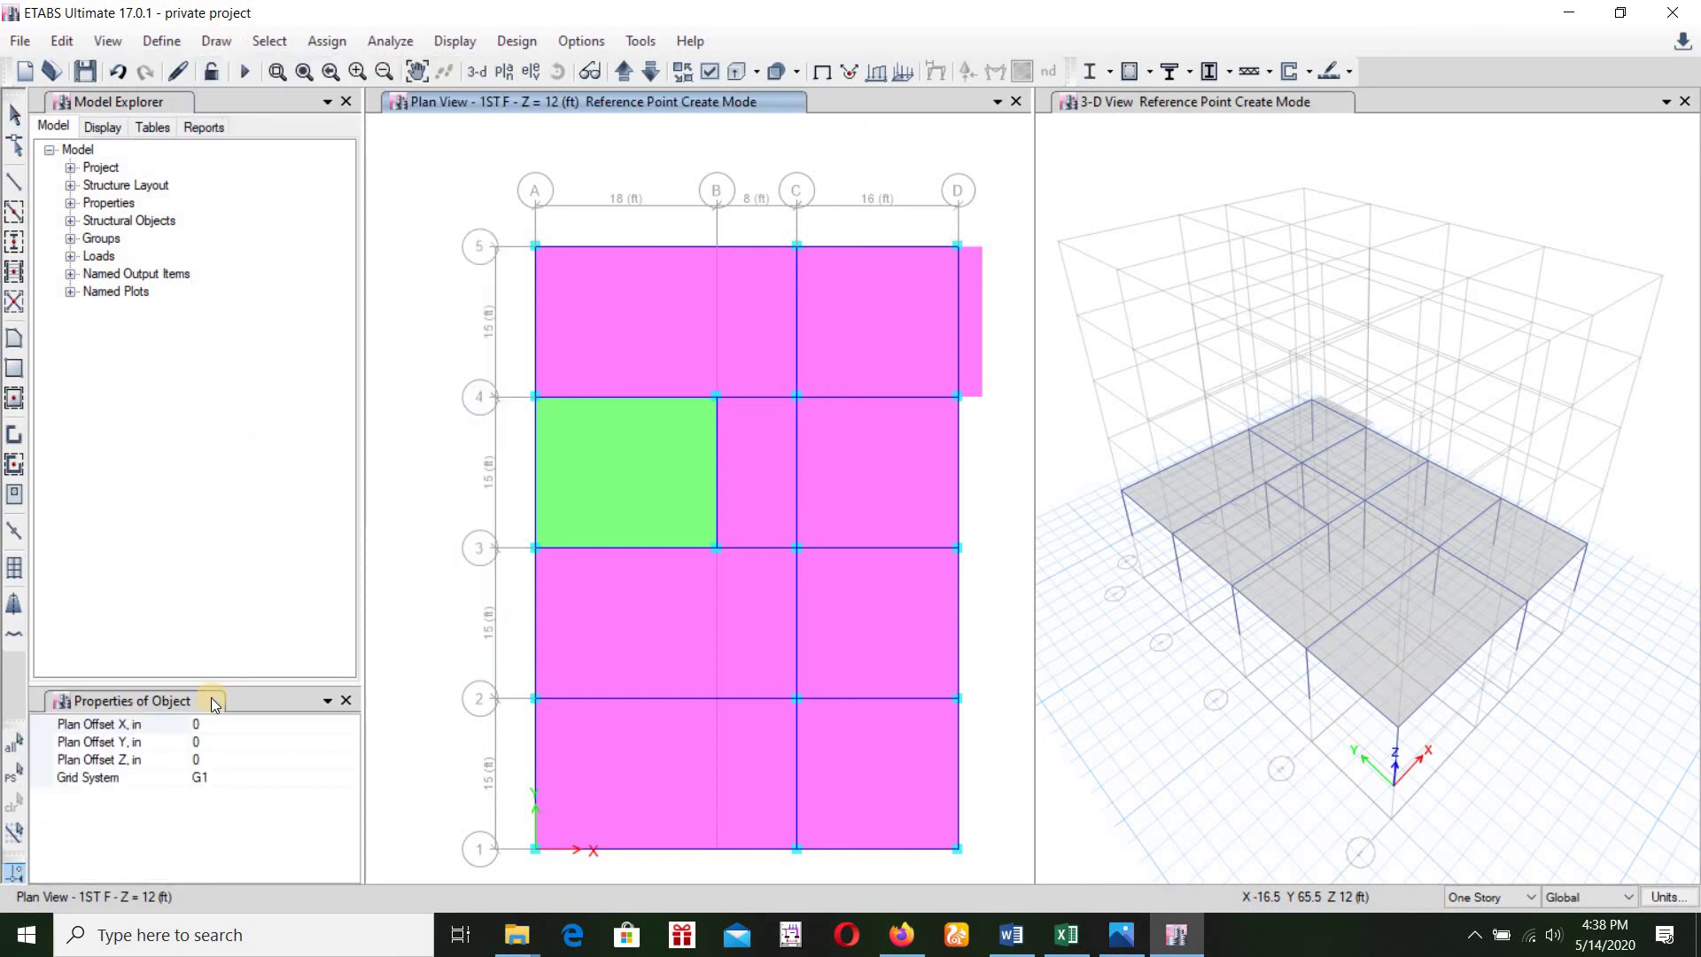
click(215, 725)
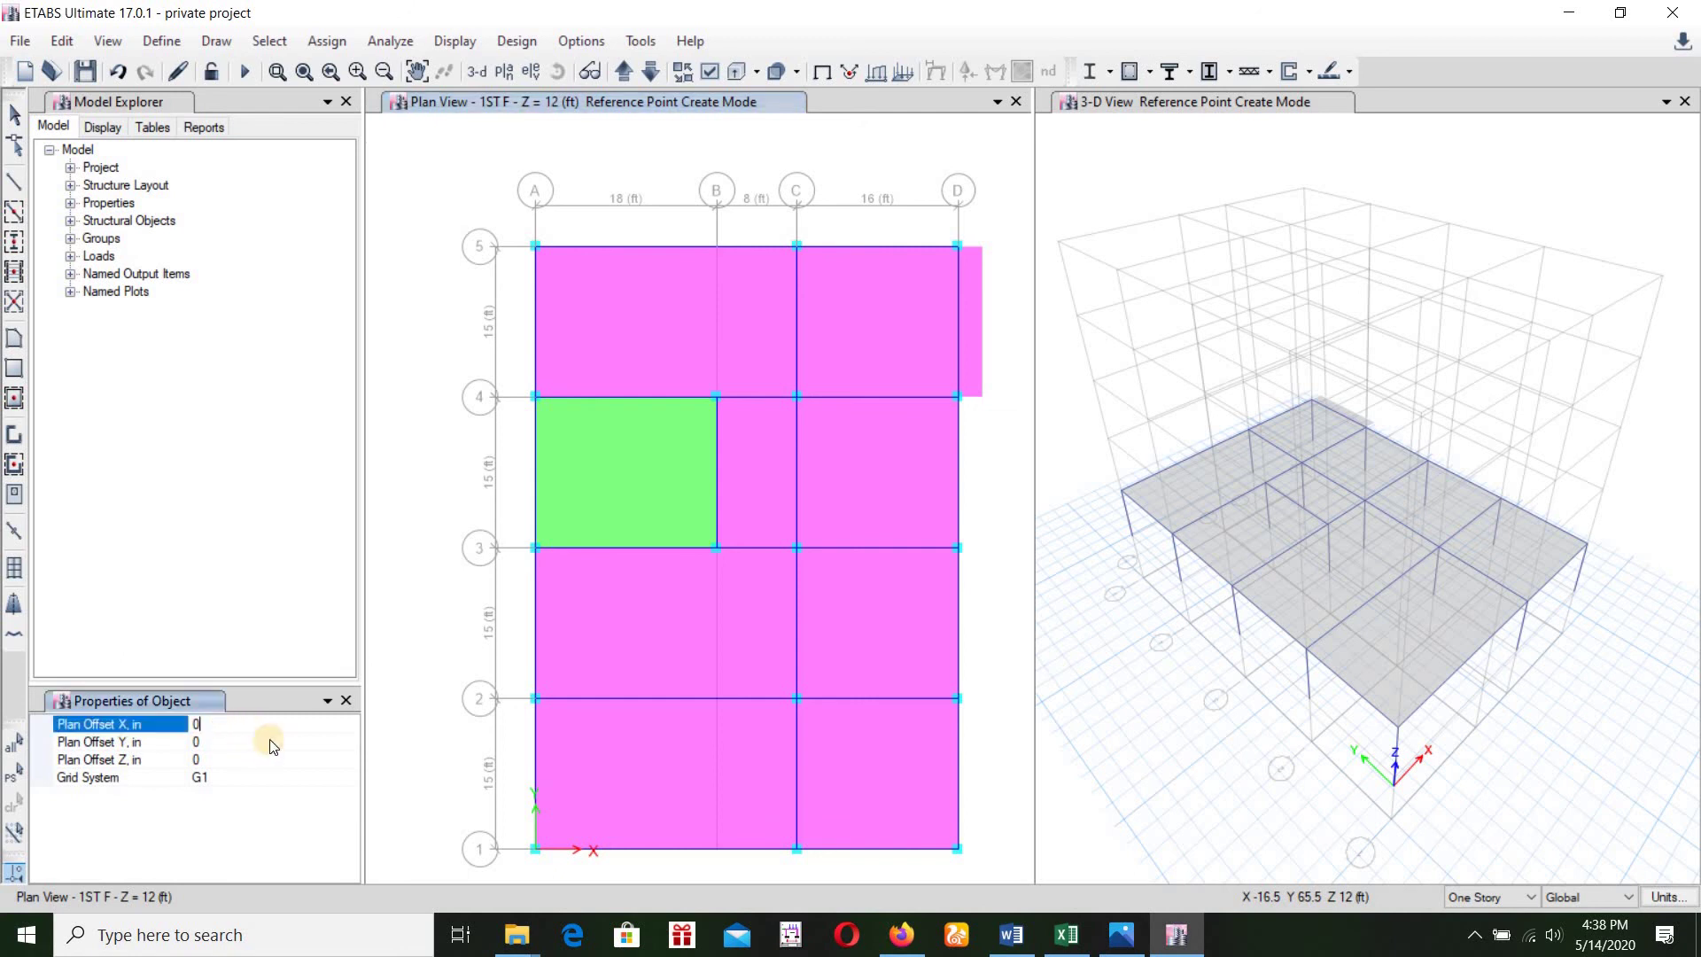
text(30)
click(957, 696)
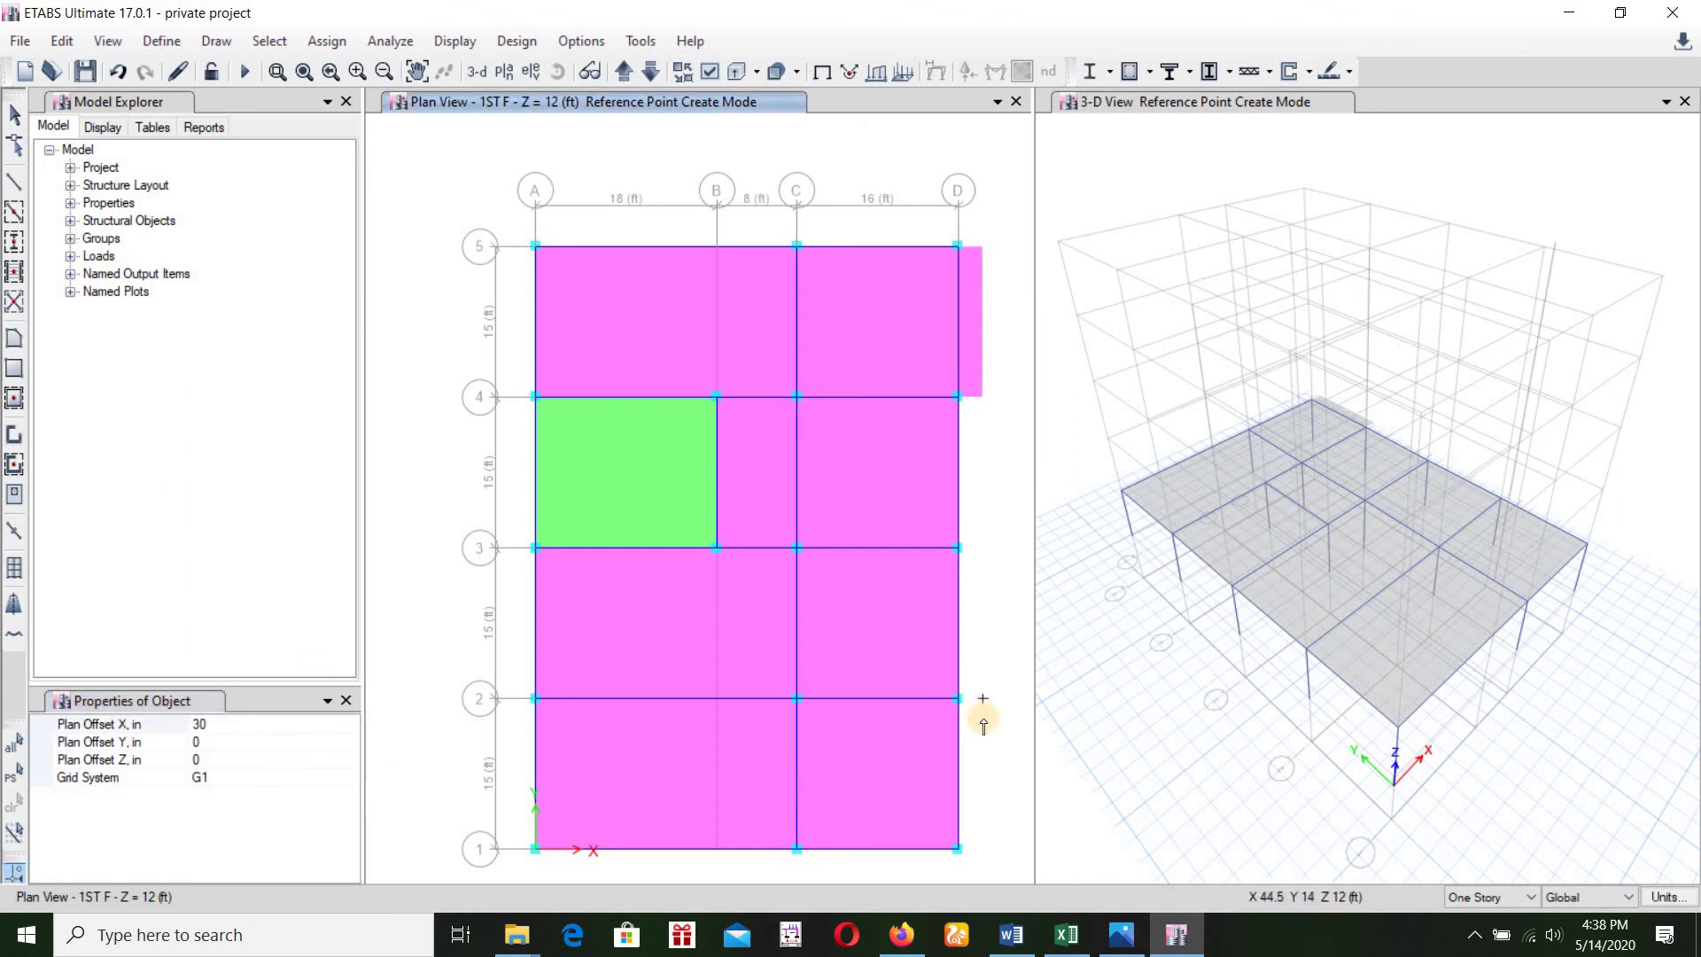
click(961, 865)
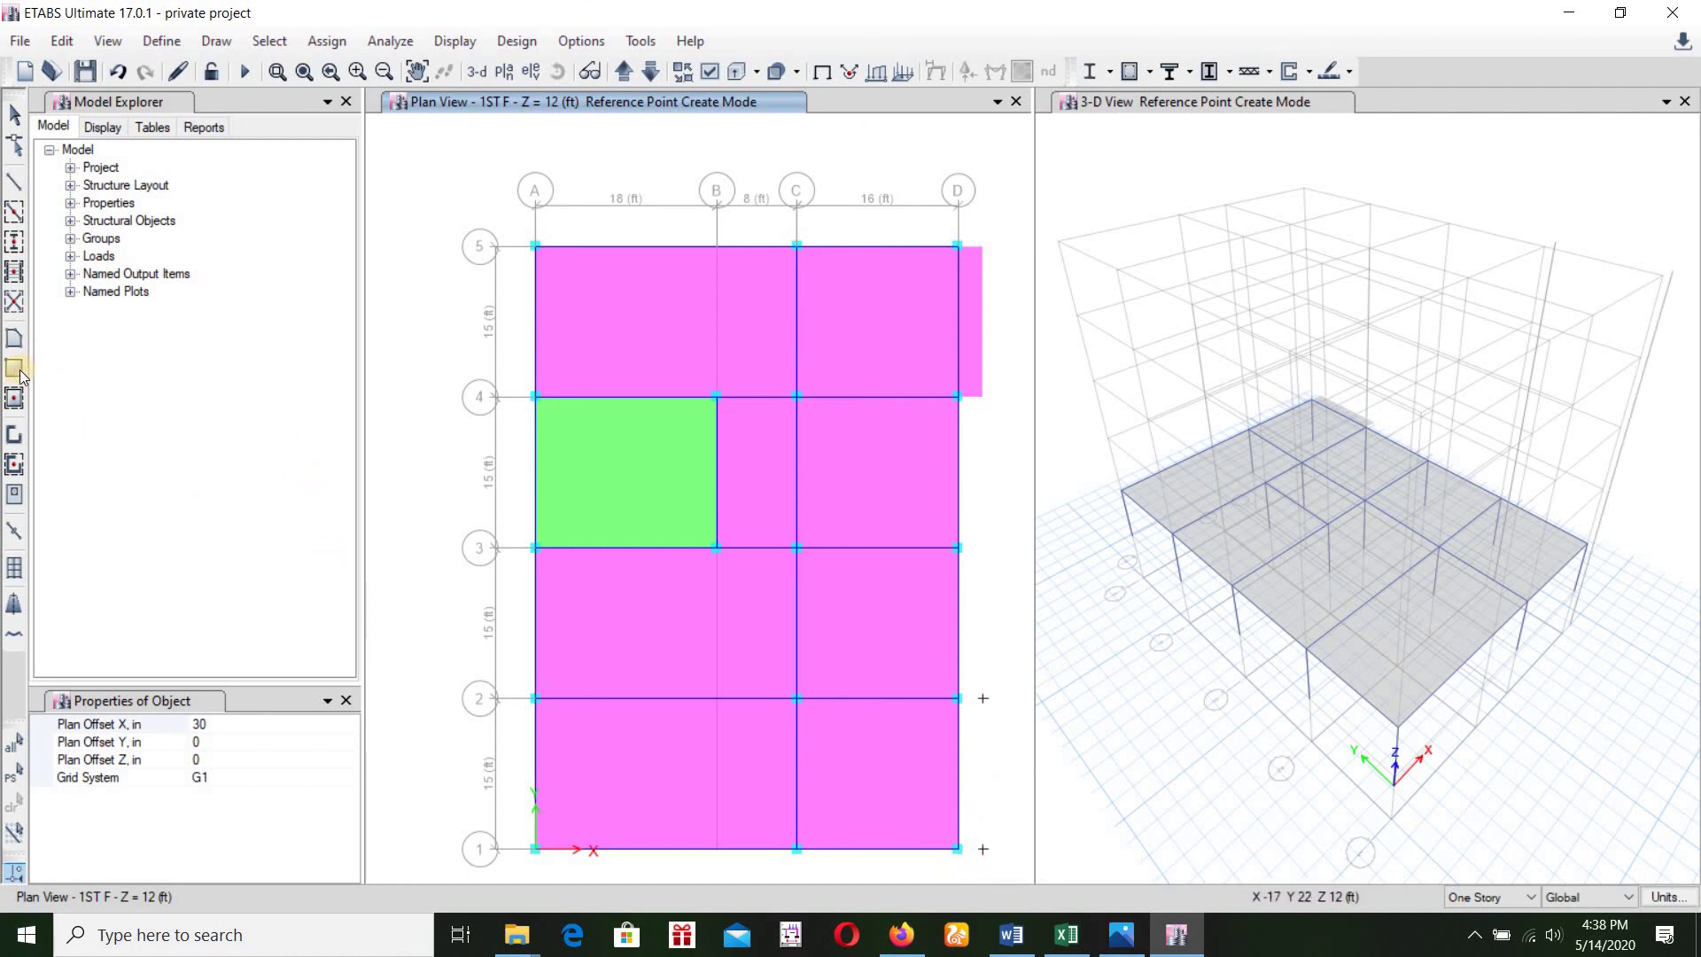
Draw a slab strip from D1 to the reference point and undo the misdrawn result
click(957, 851)
click(981, 698)
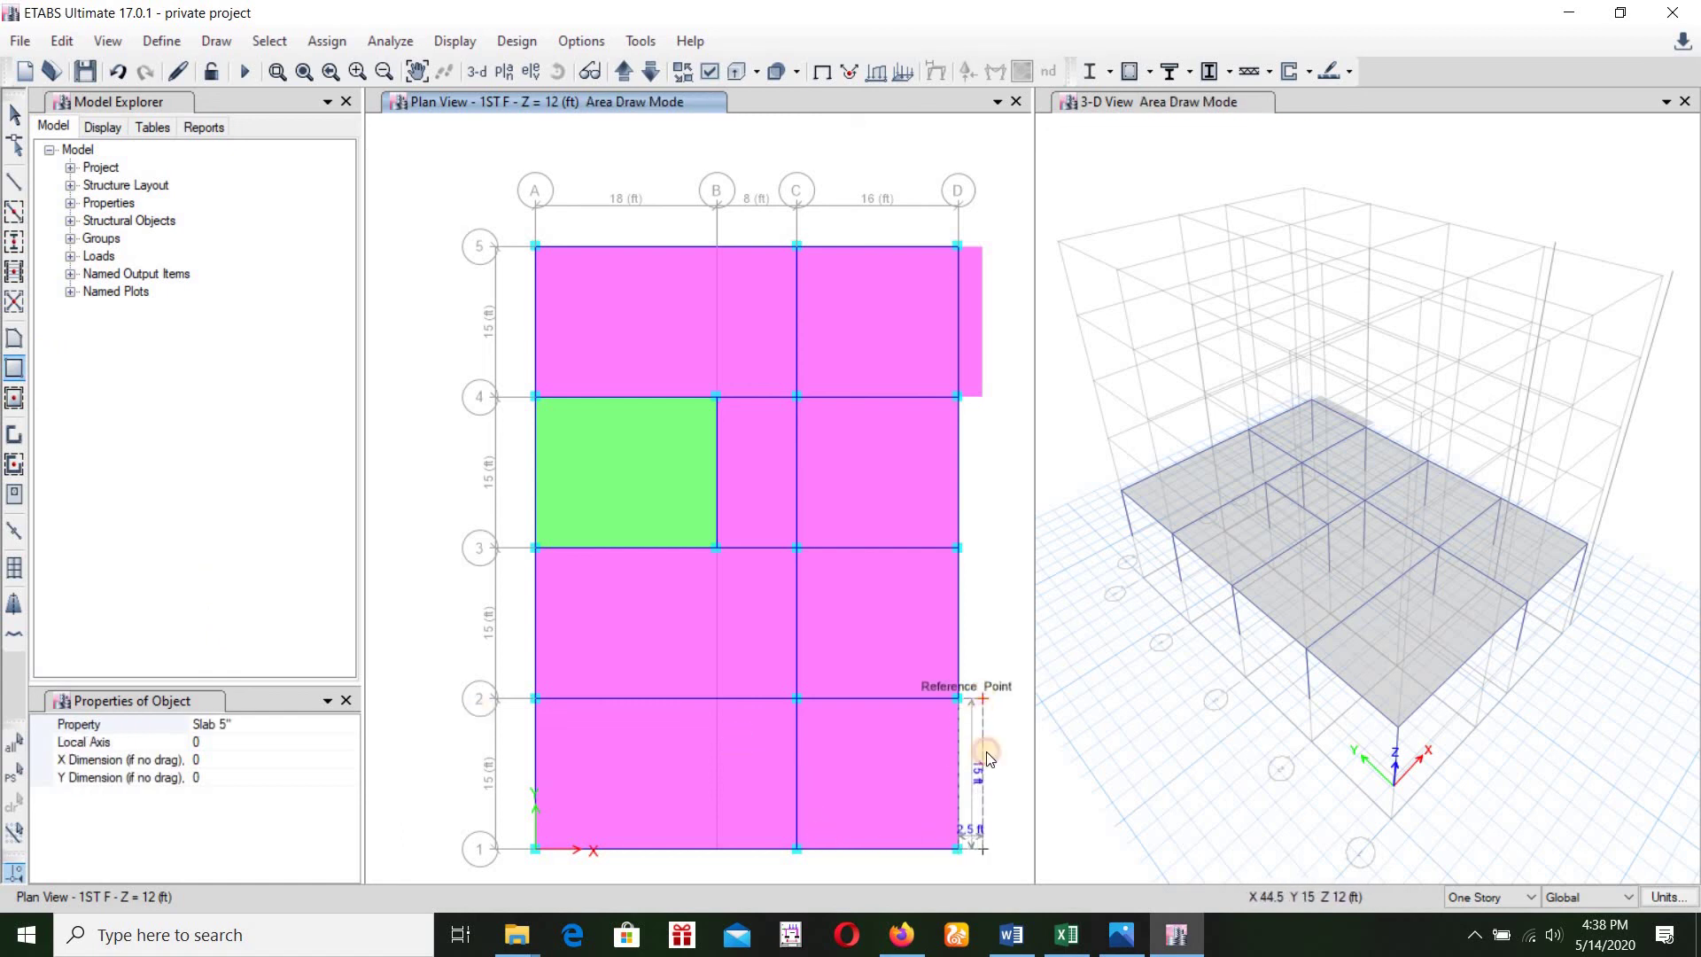
key(Return)
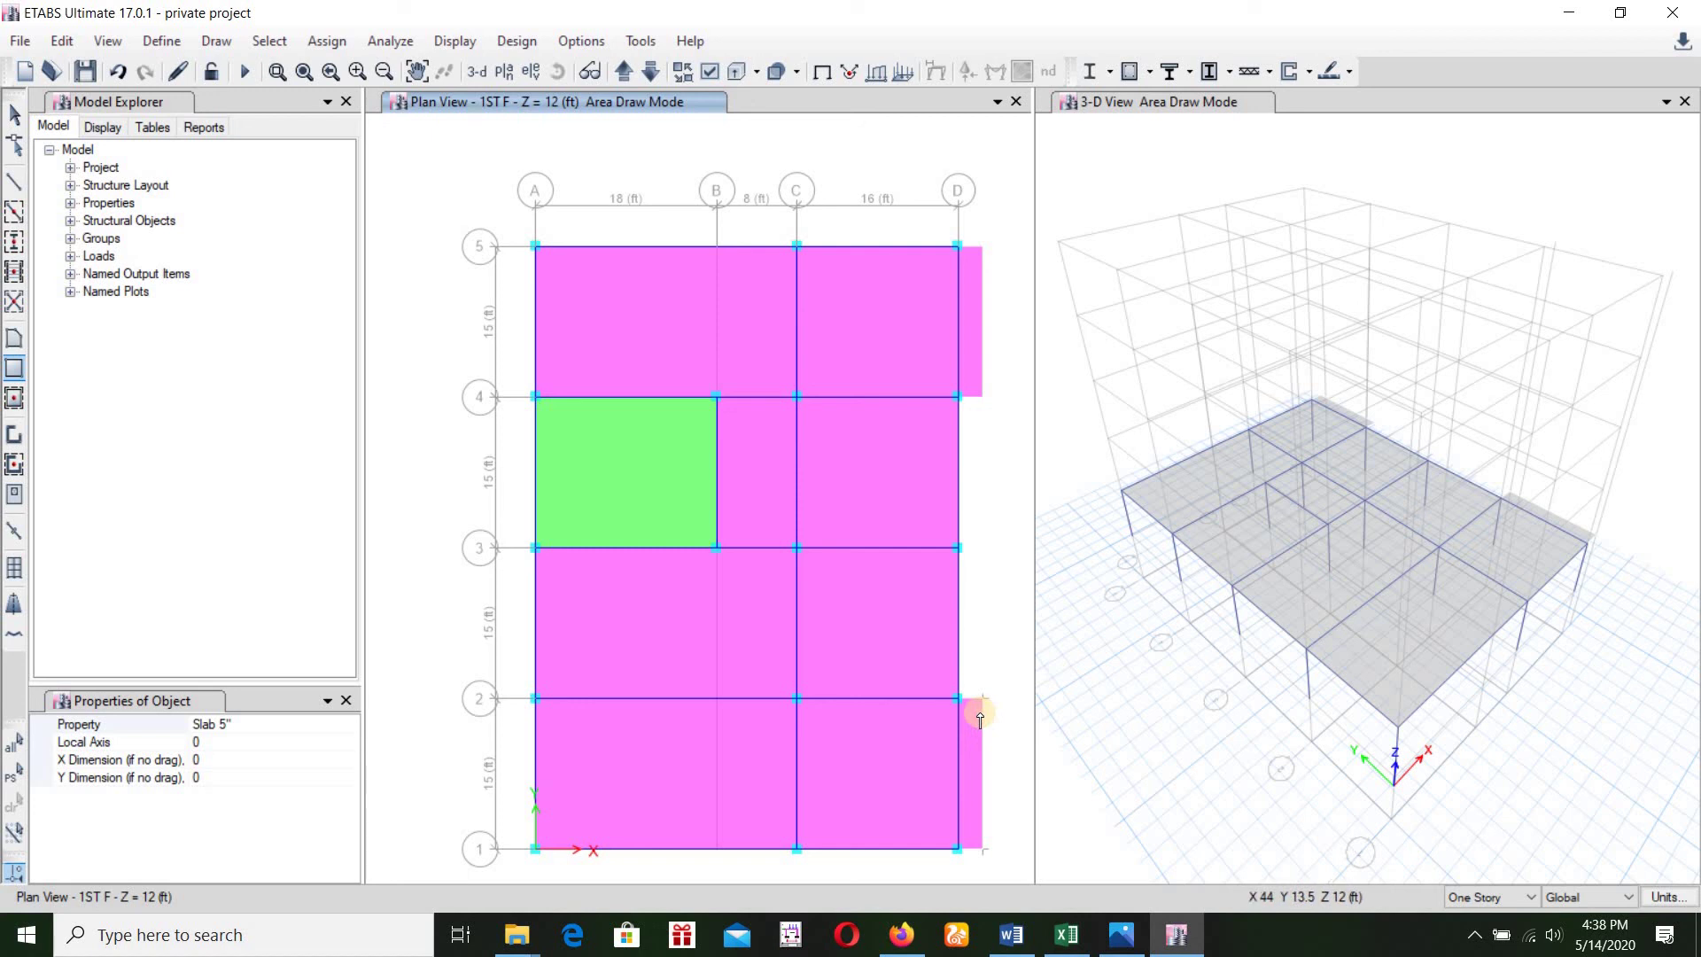
key(ctrl+z)
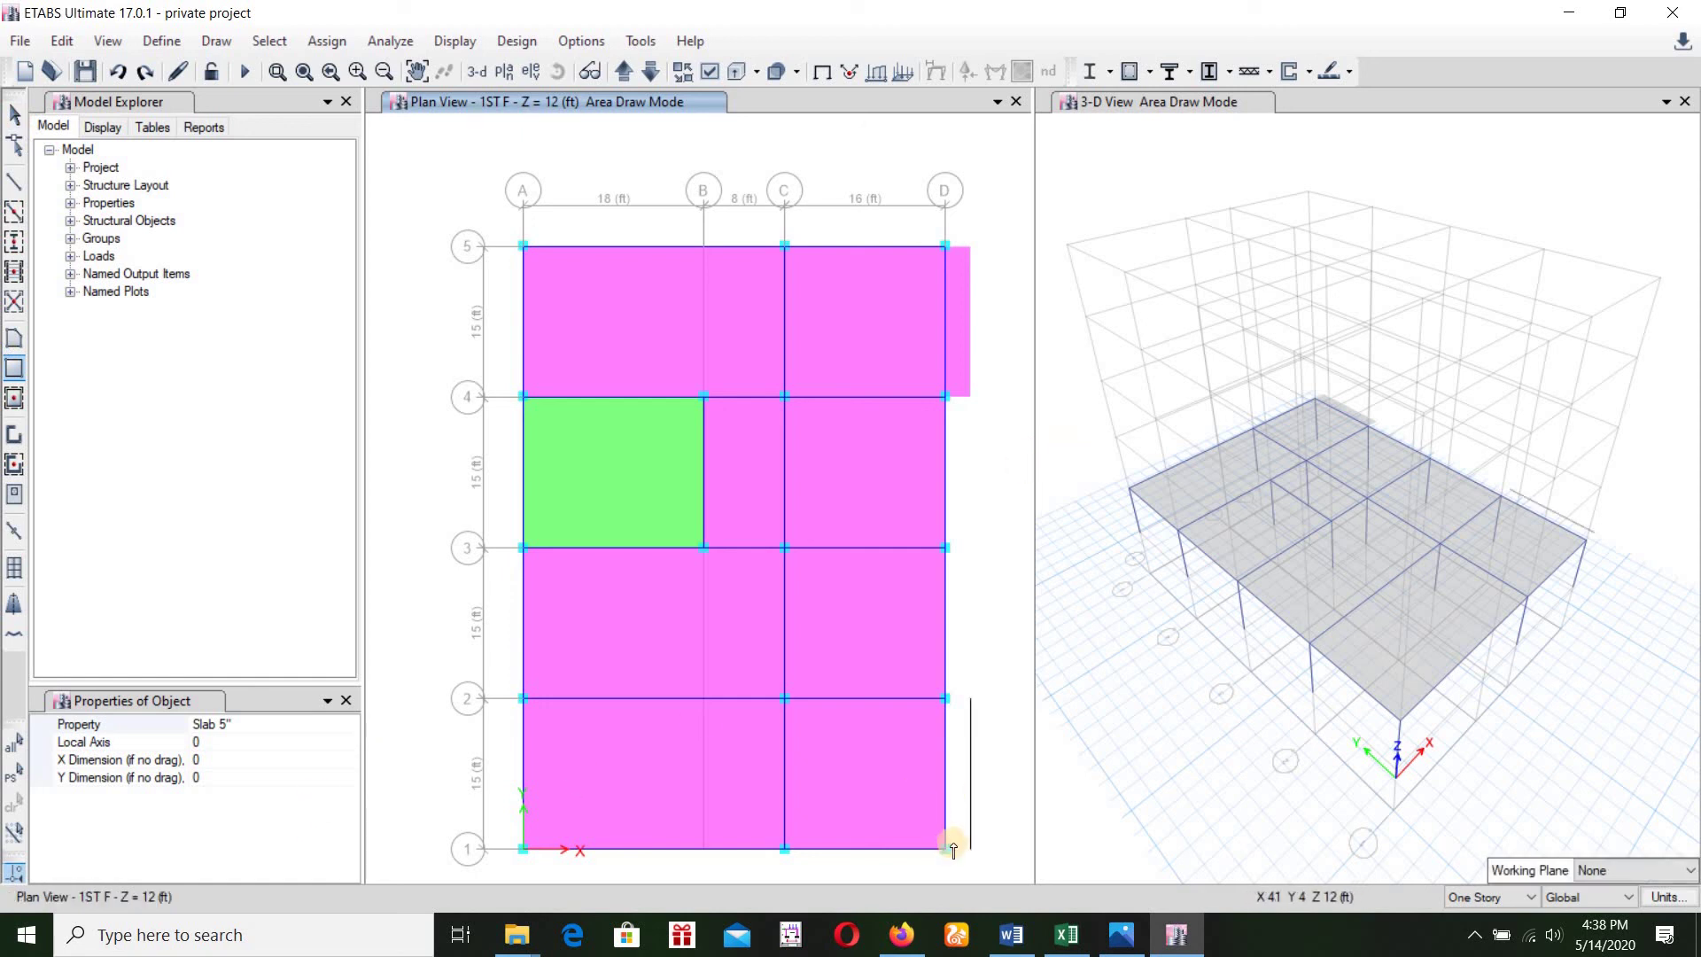
Redraw the 2.5 ft by 15 ft 5-inch strip beyond D1–D2 and finish drawing
drag(949, 851, 971, 701)
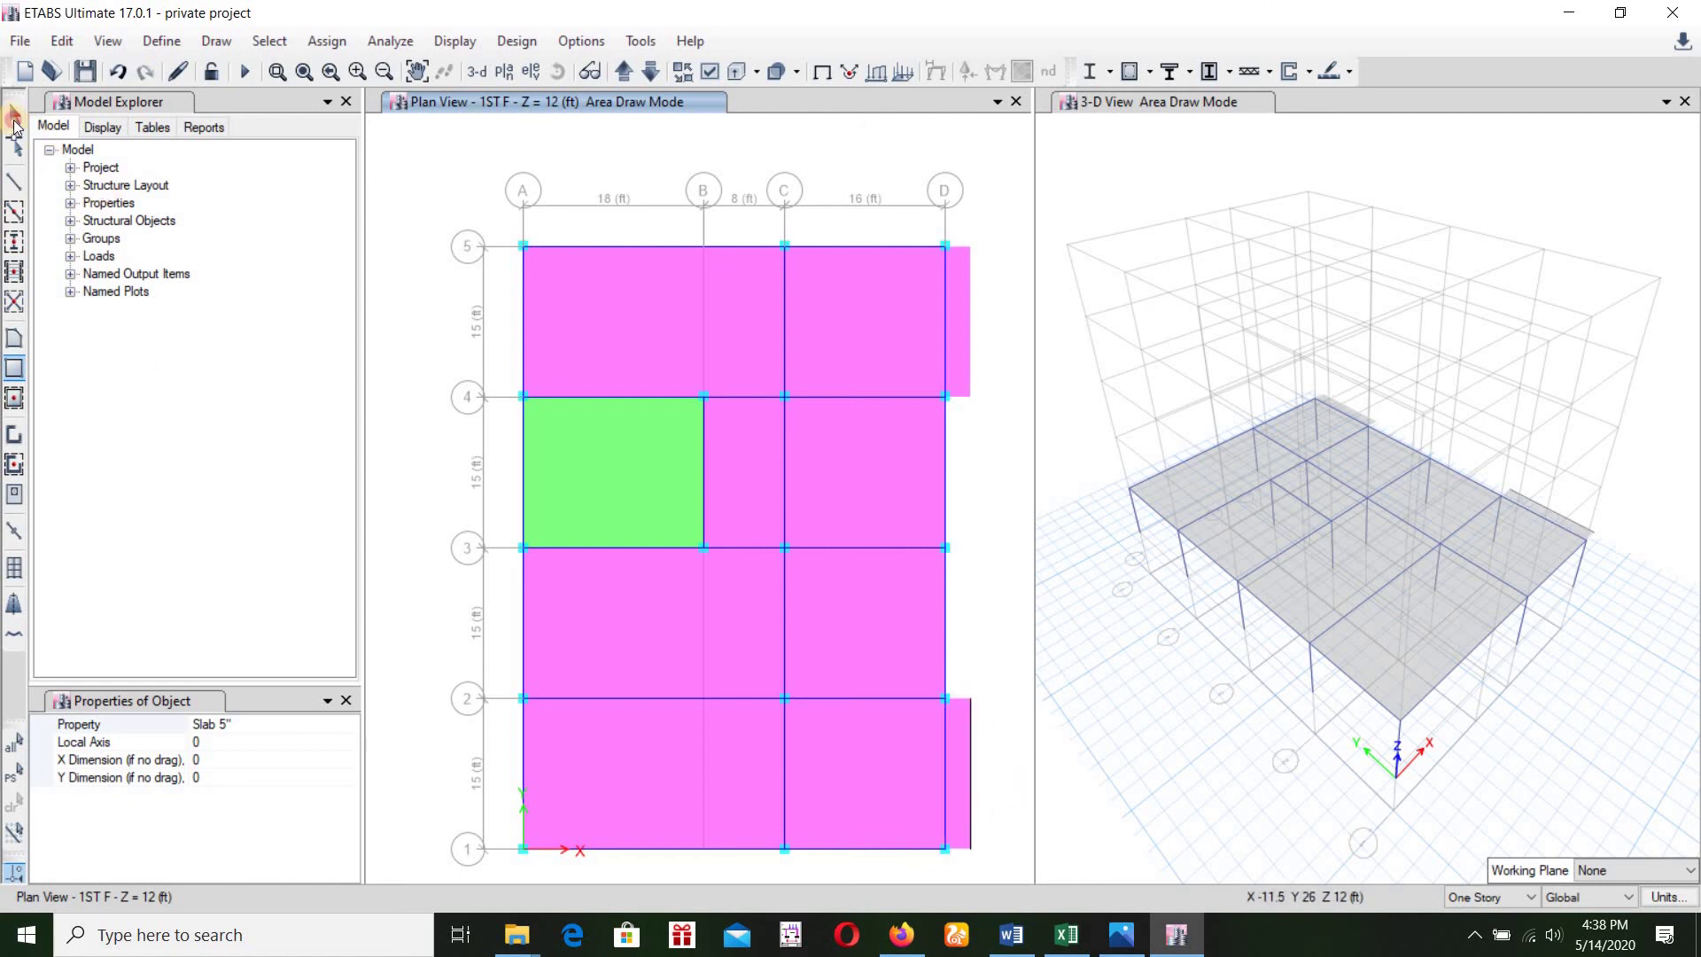
key(Escape)
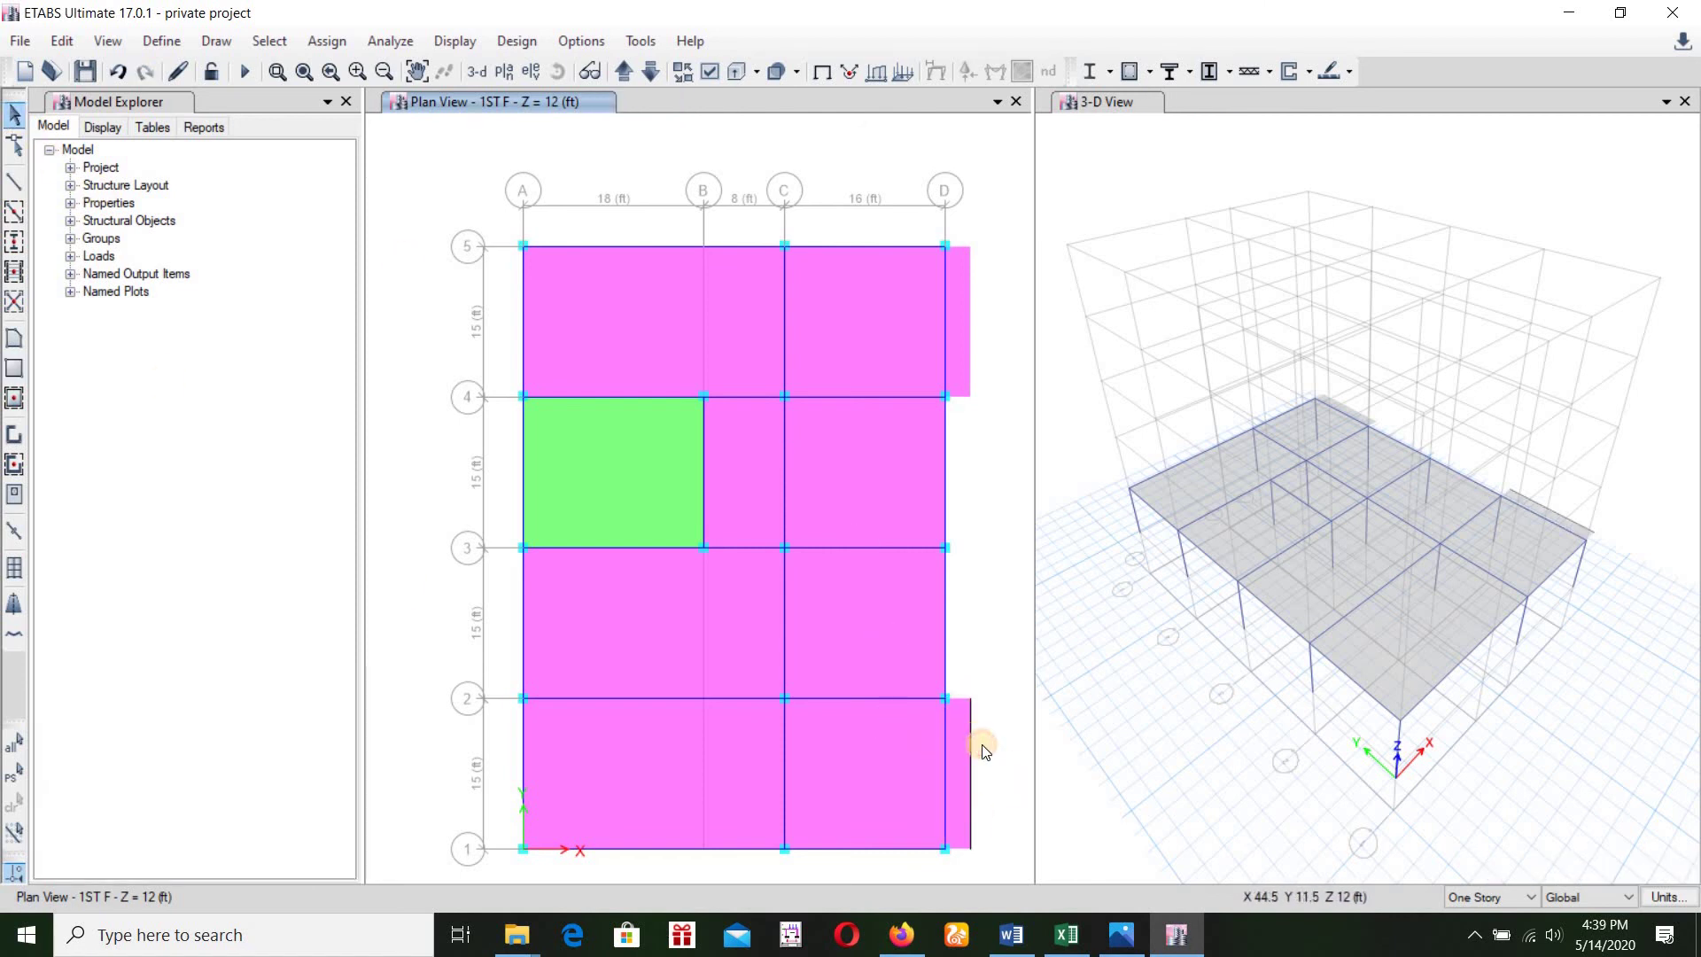
click(982, 751)
click(983, 751)
Switch to the Word notes and erase the slab thickness sentence
click(1012, 934)
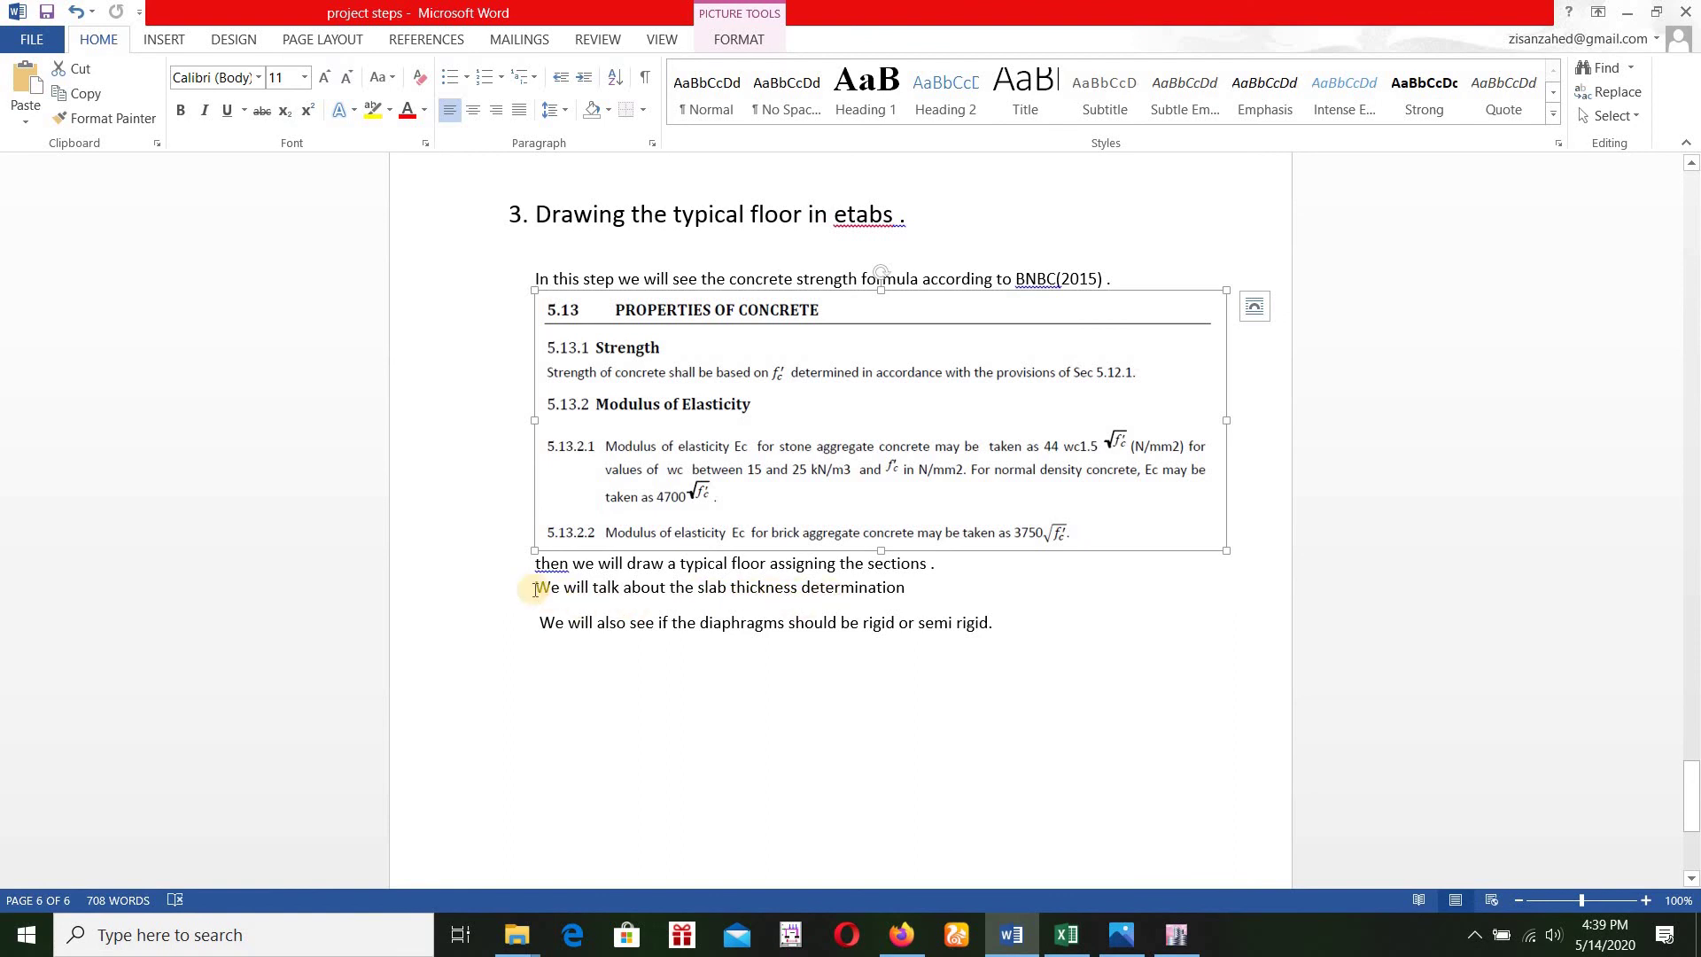
drag(541, 588, 905, 587)
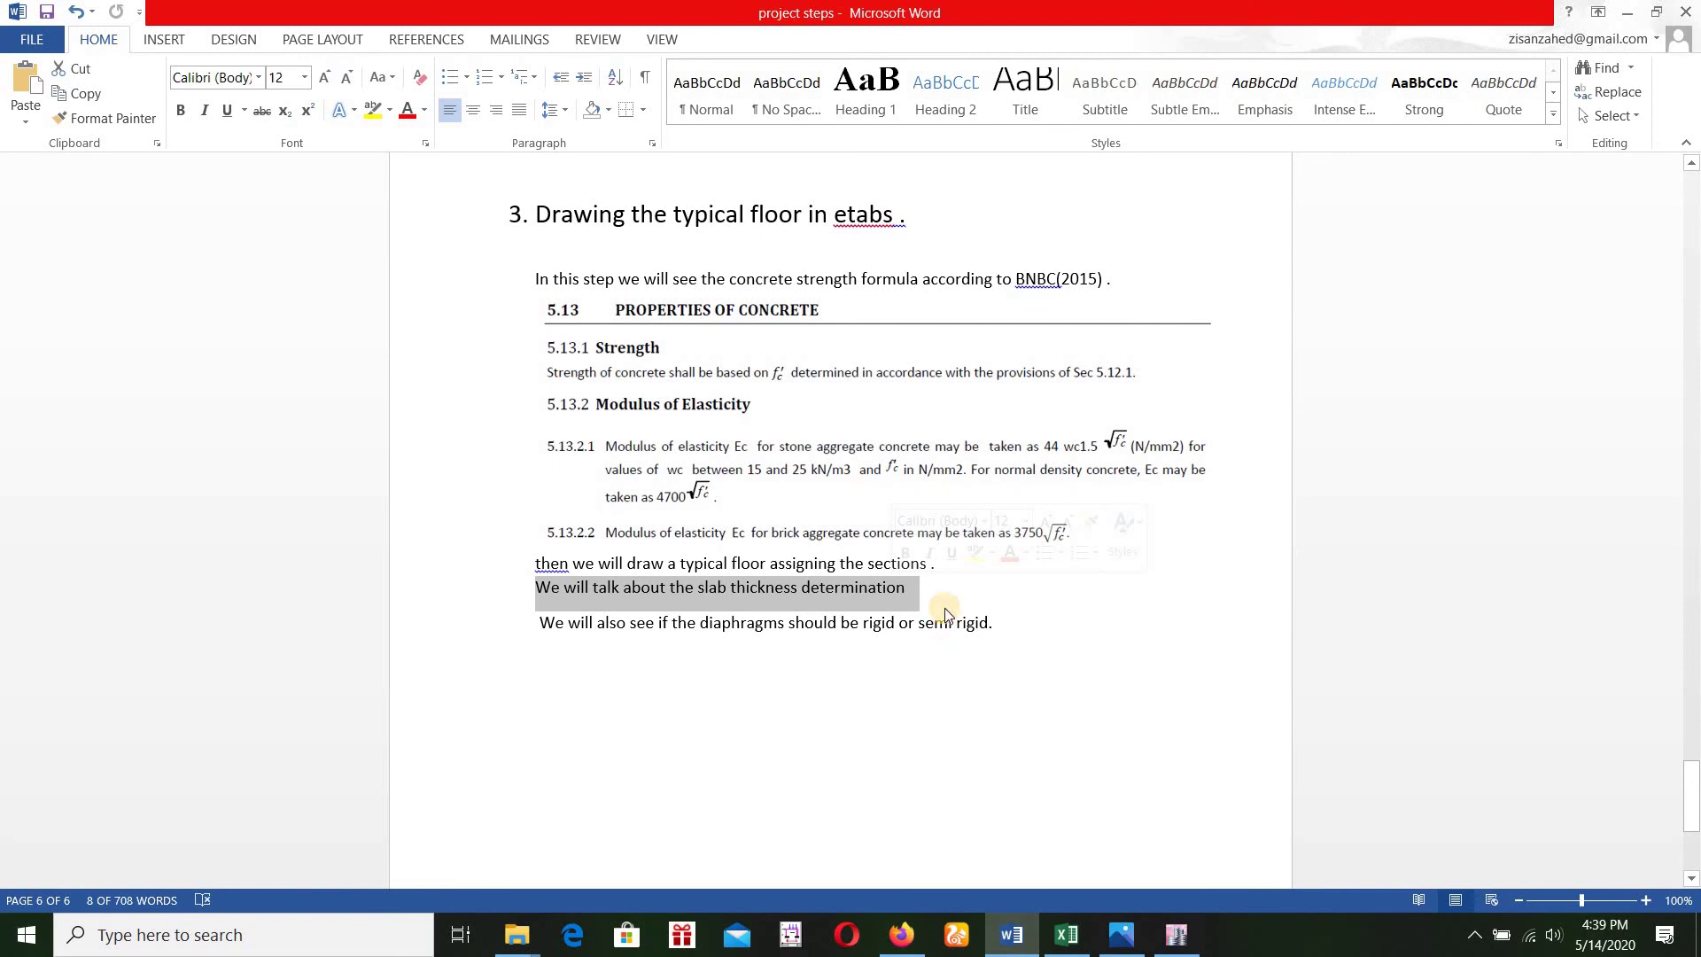
key(Right)
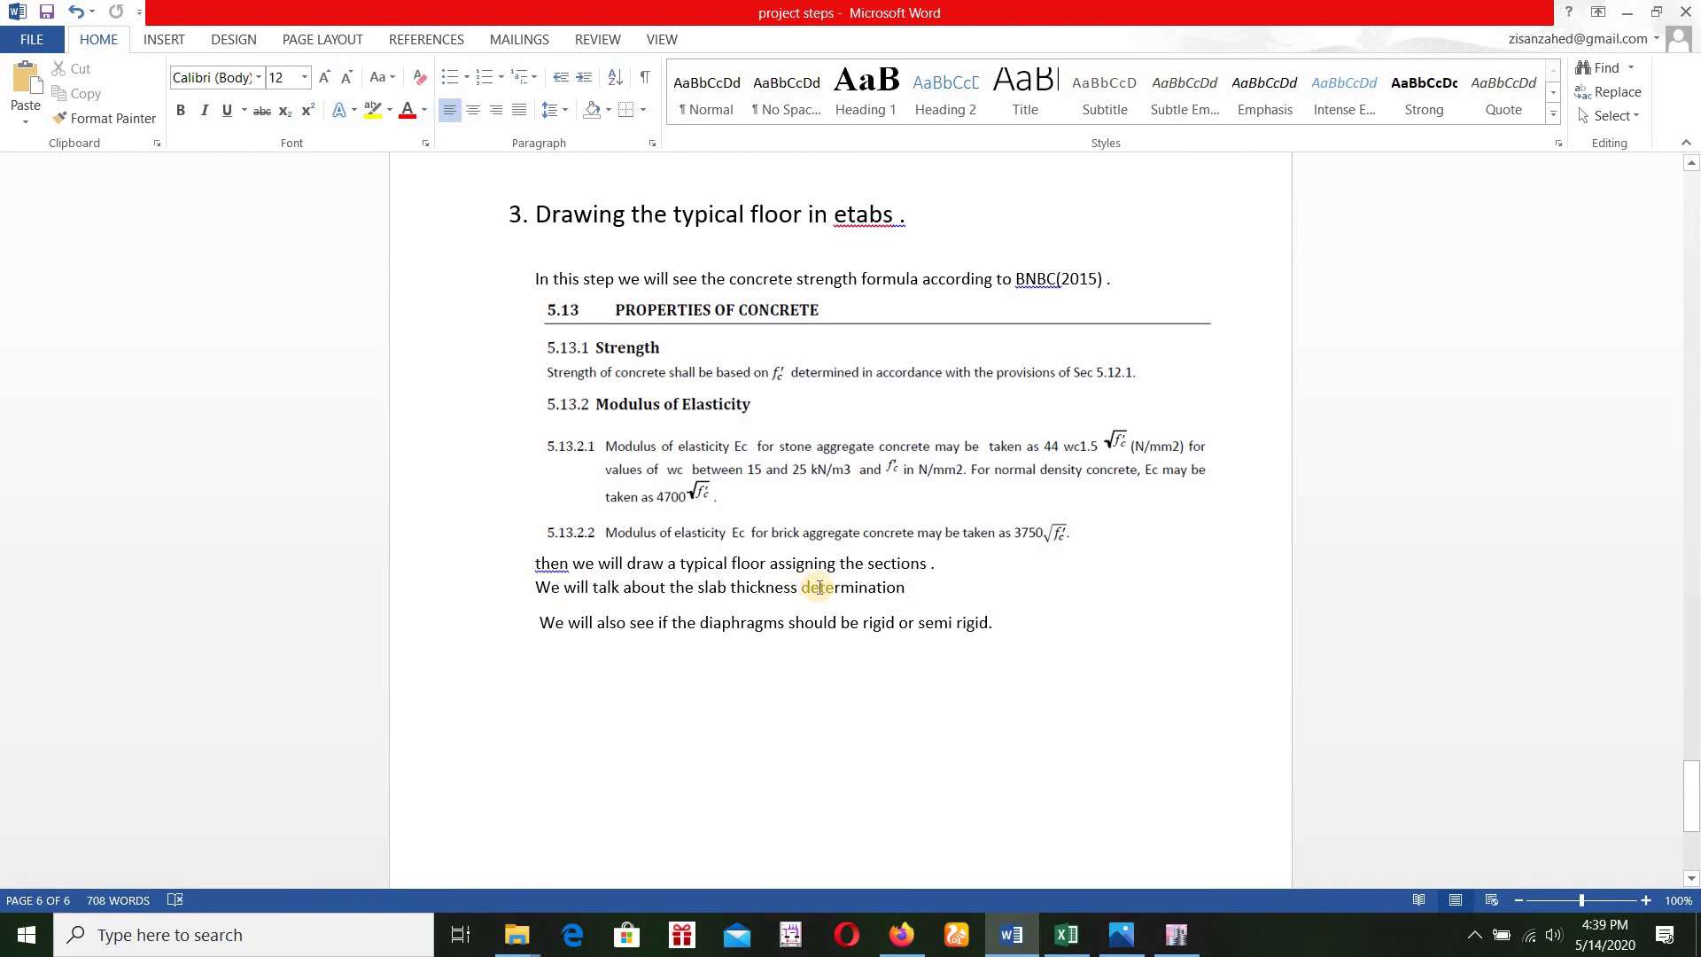
key(BackSpace)
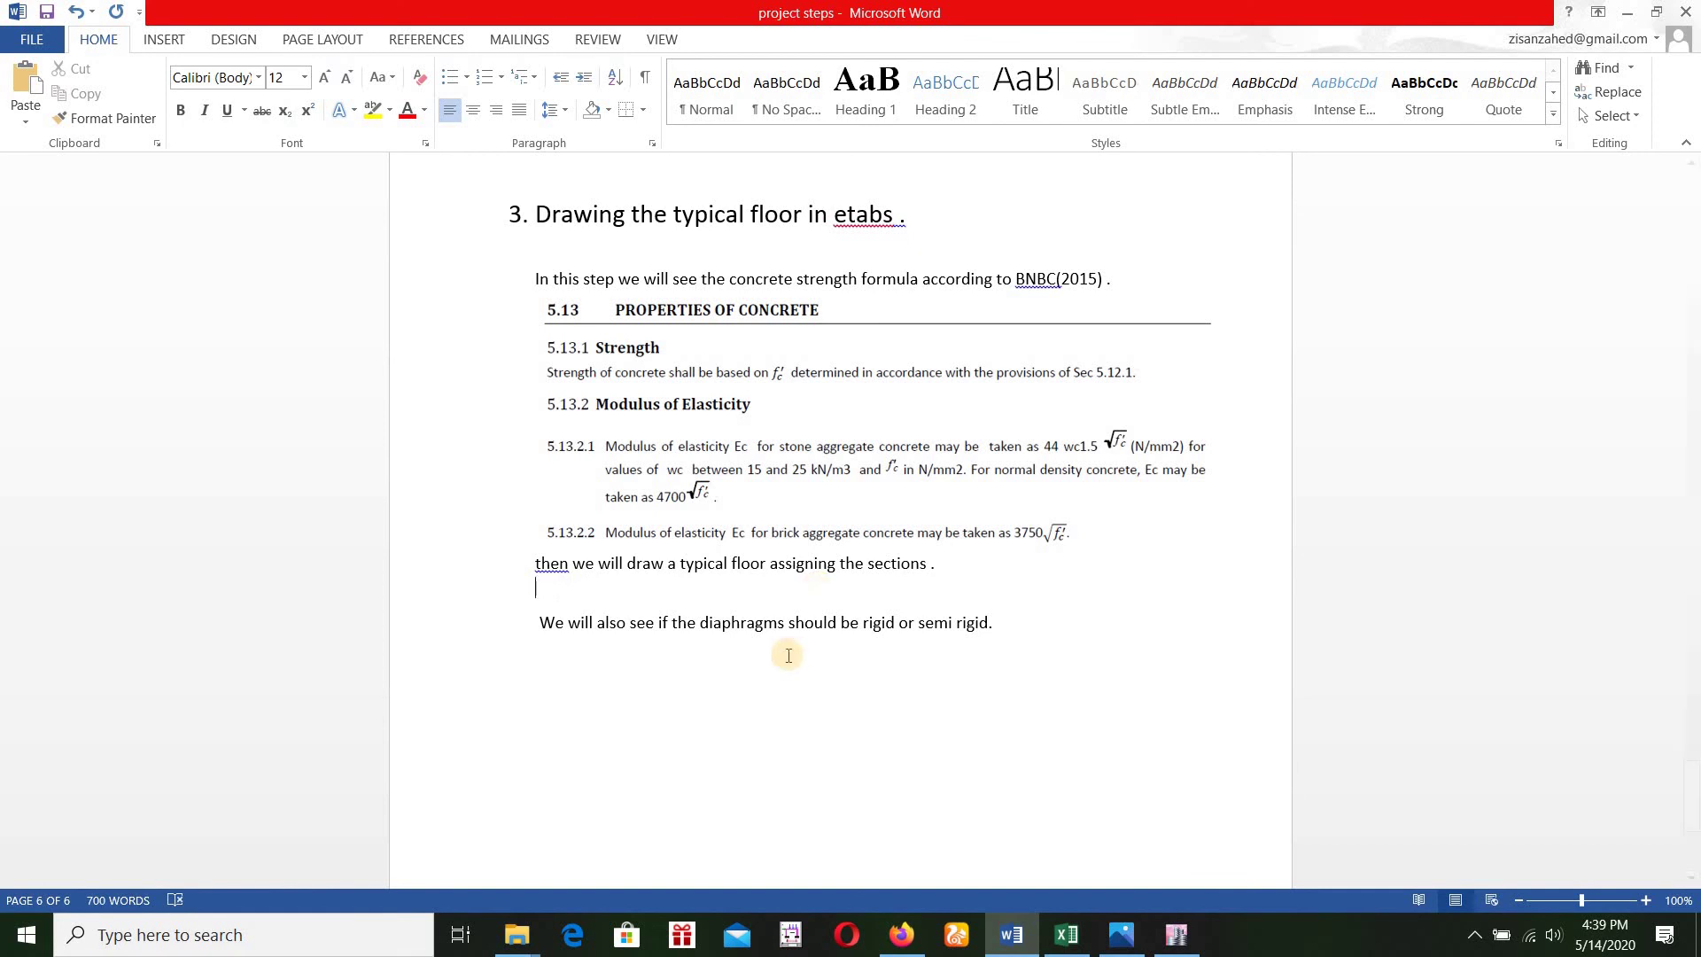
Delete the rigid/semi-rigid diaphragm sentence so the notes end at the typical-floor line
click(544, 635)
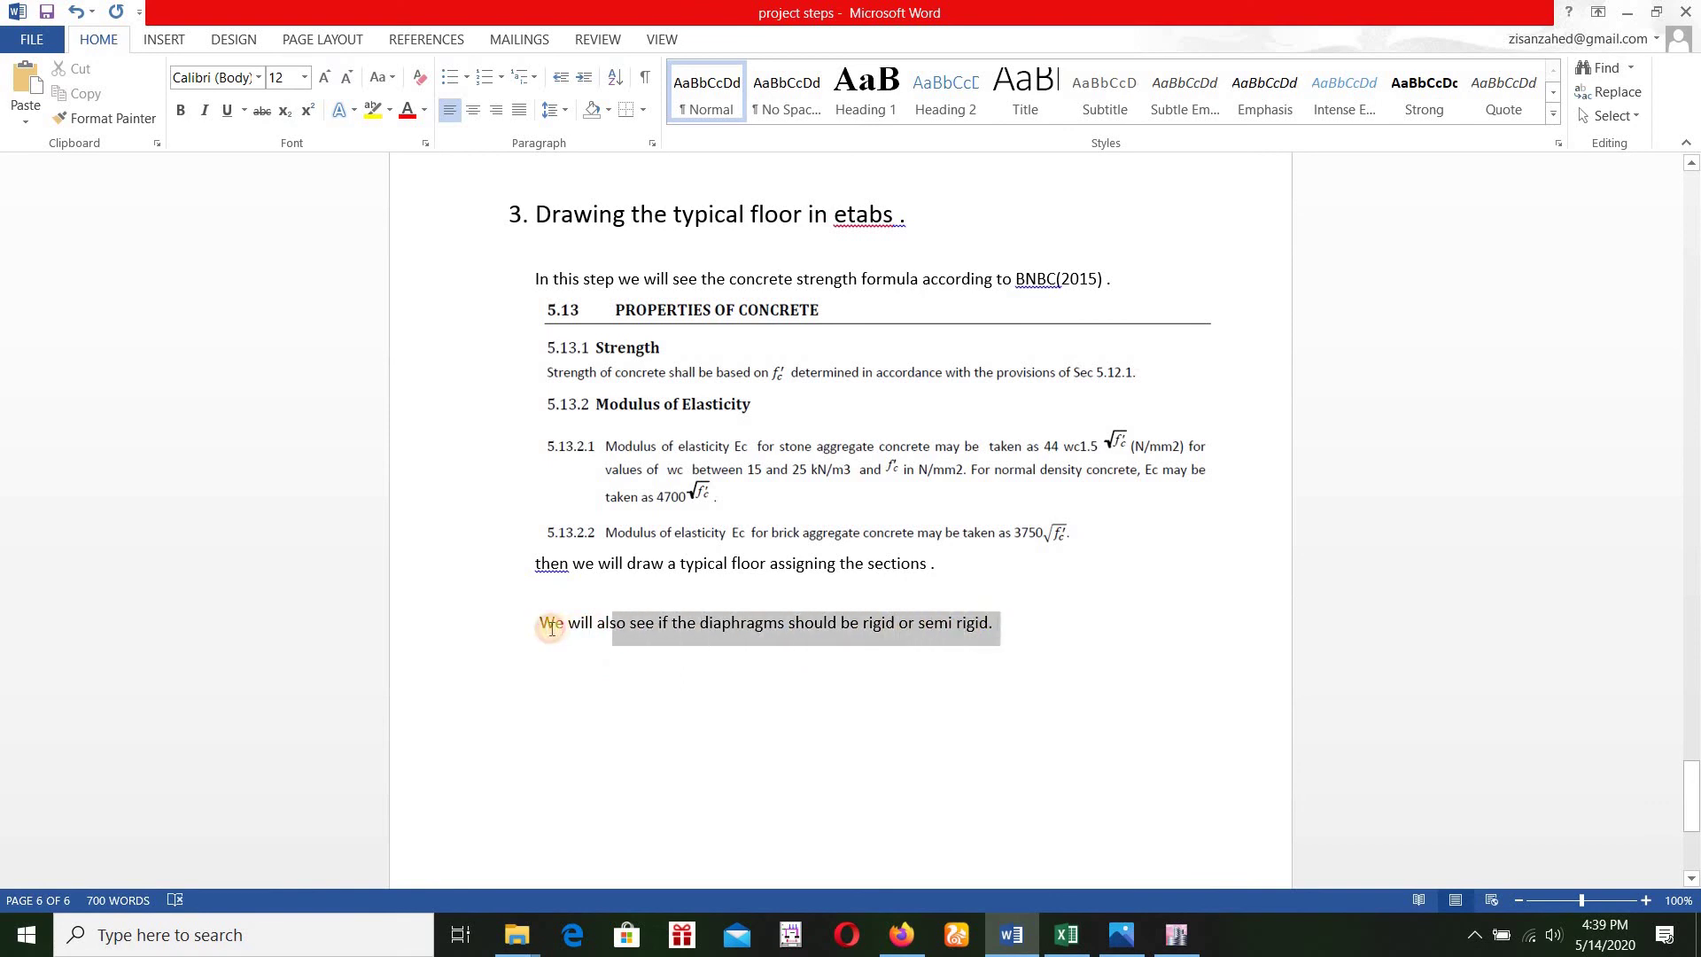
drag(997, 622, 540, 624)
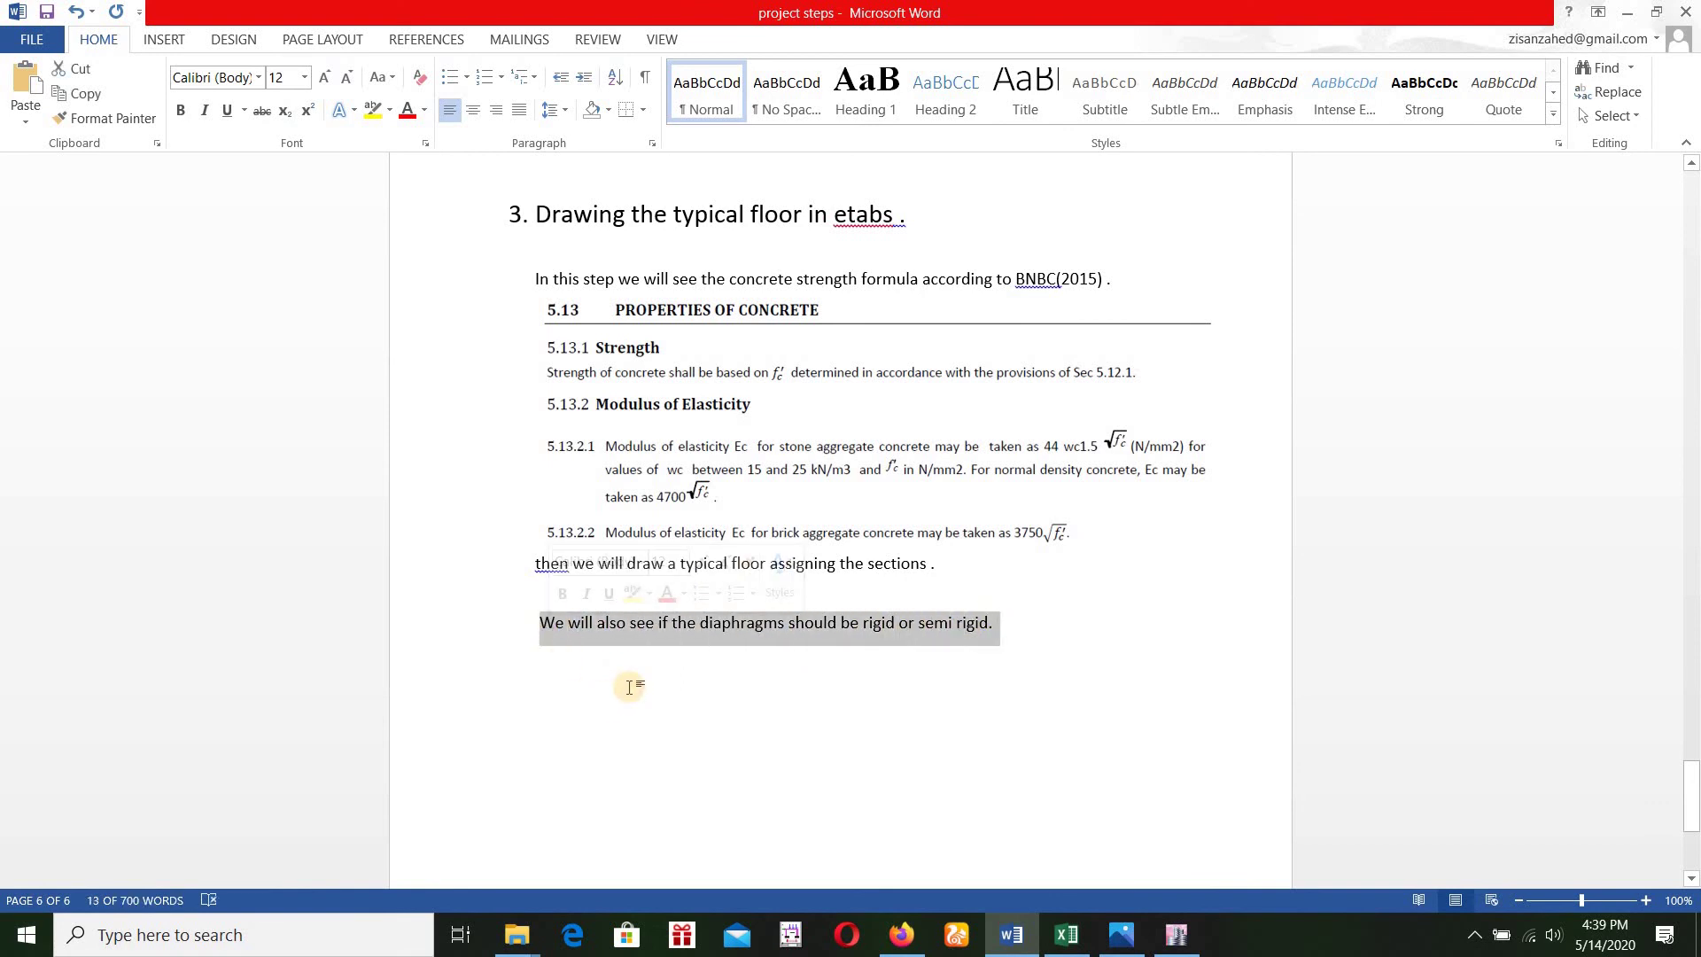
key(Delete)
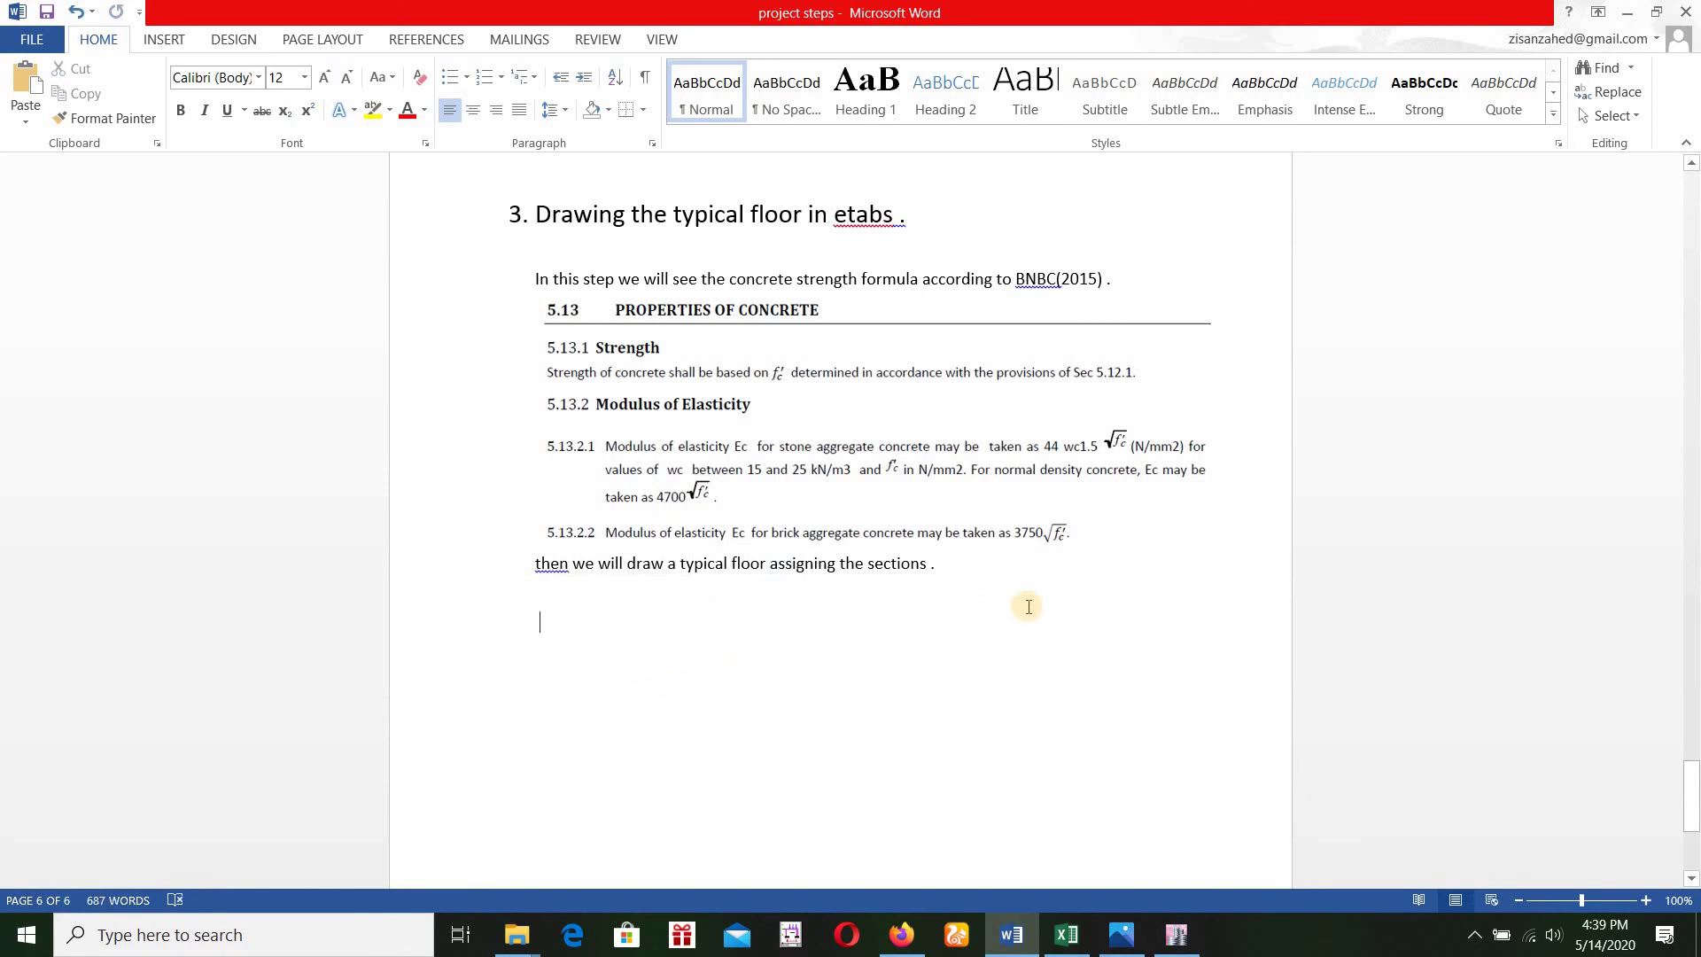
scroll(1121, 584, up, 1)
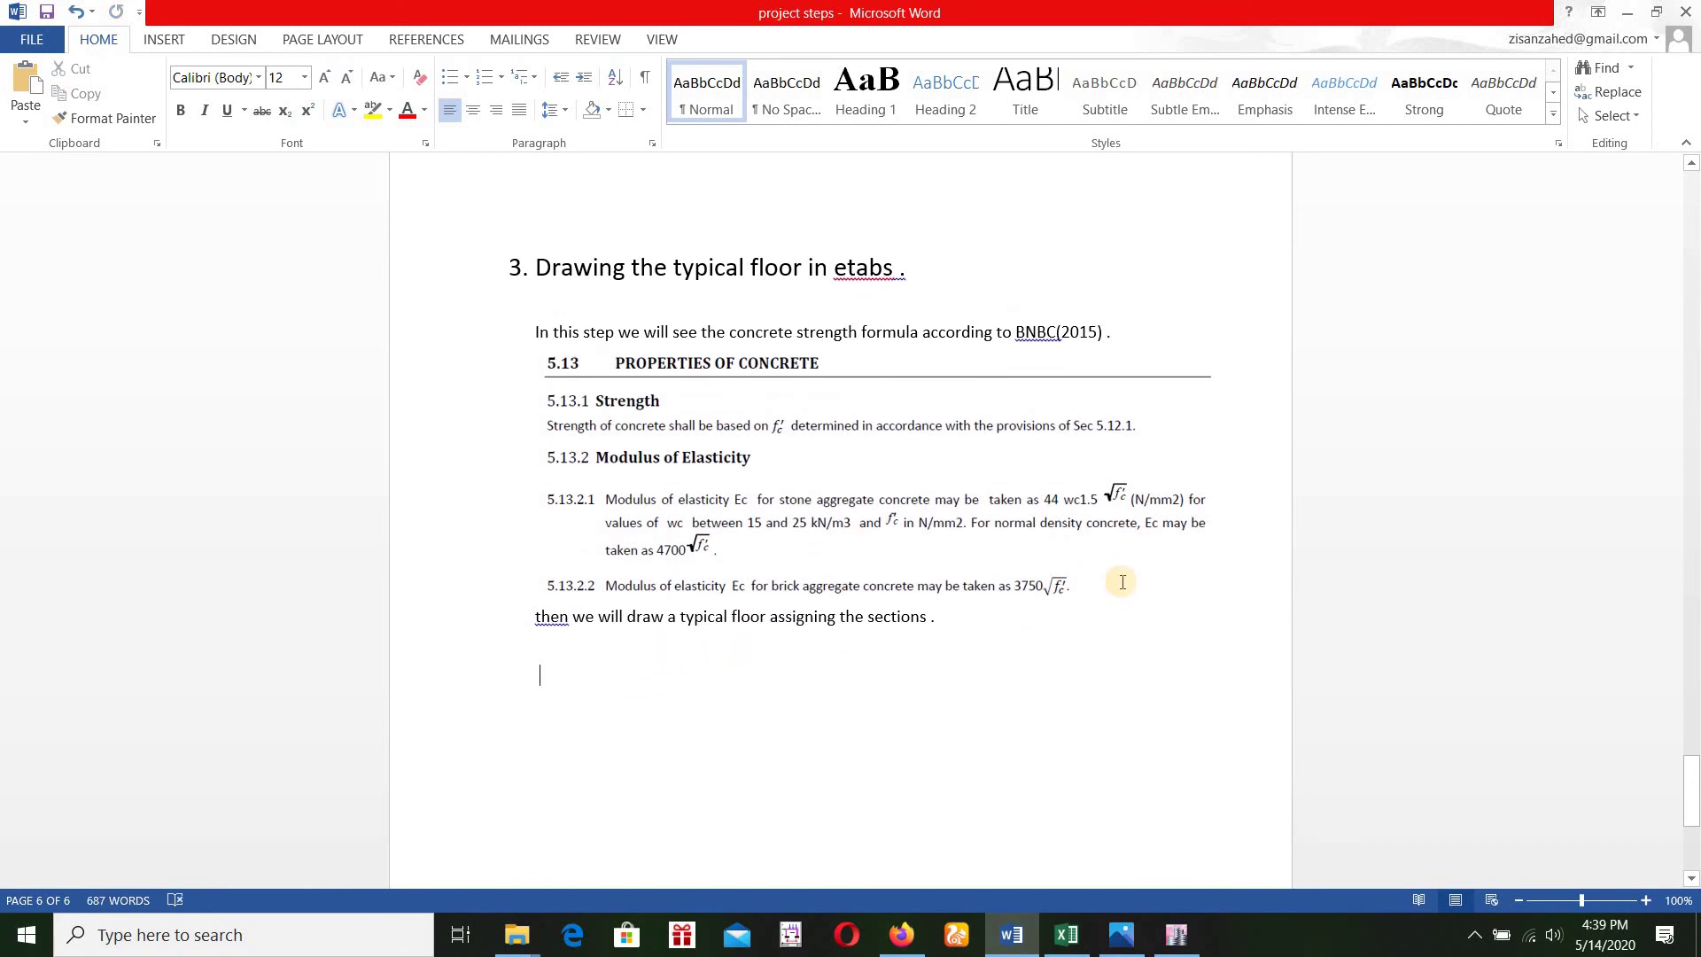
scroll(1119, 584, down, 1)
scroll(1120, 584, up, 2)
scroll(1121, 585, down, 1)
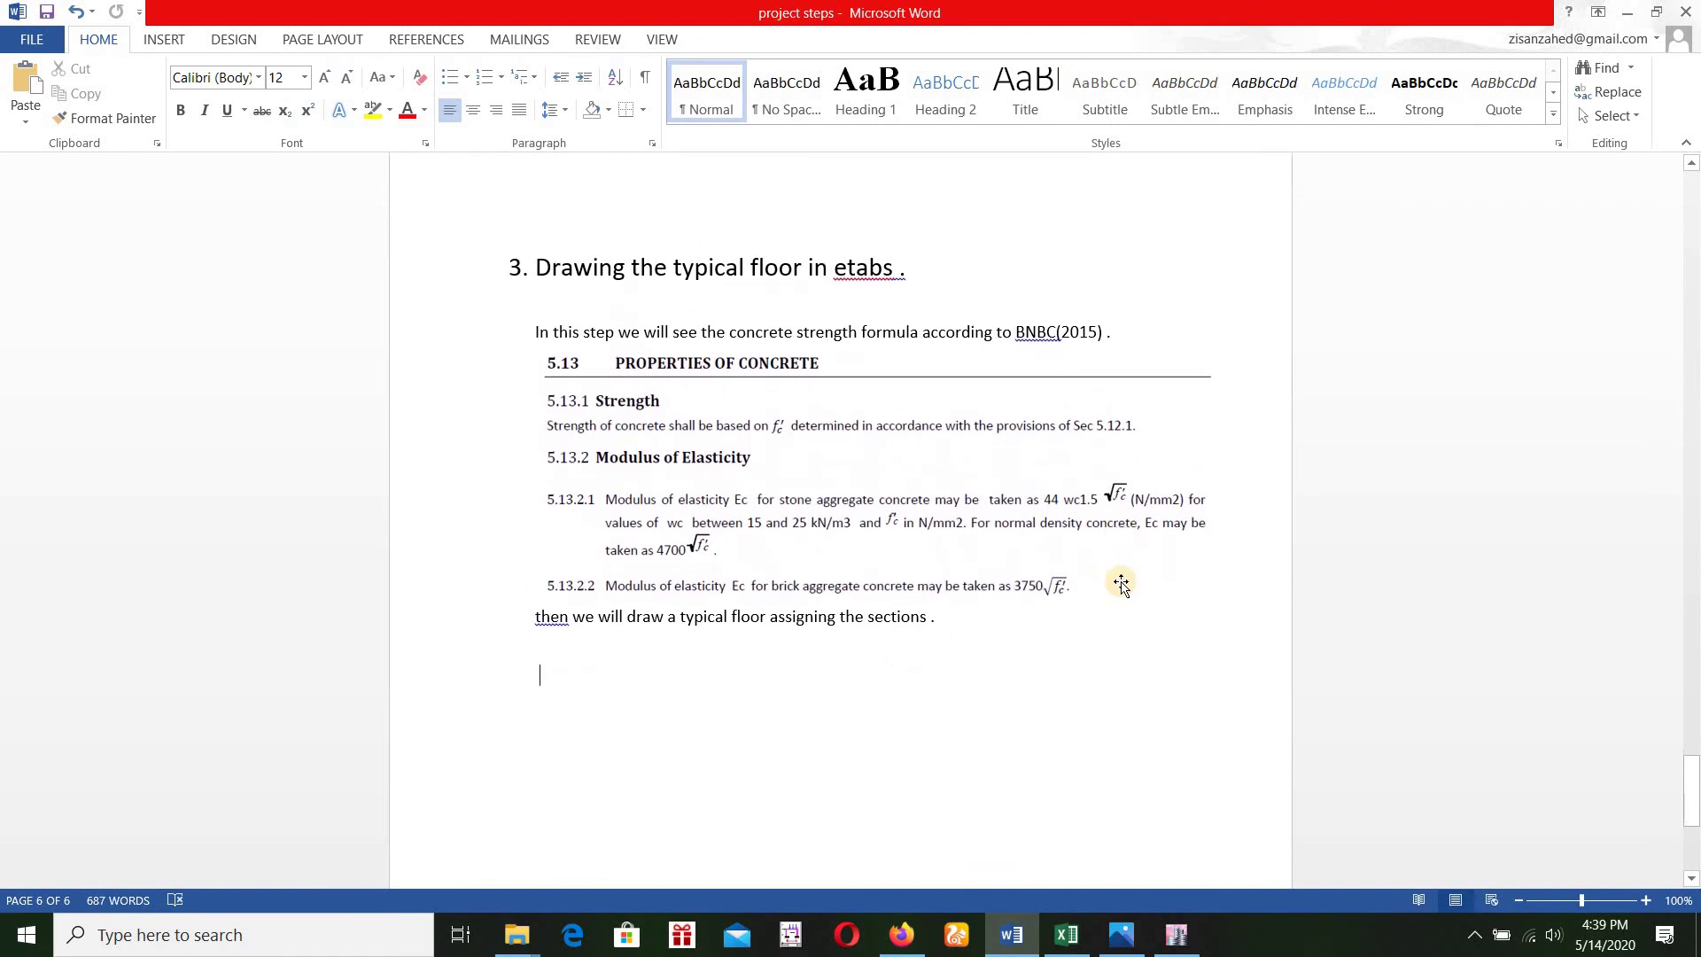